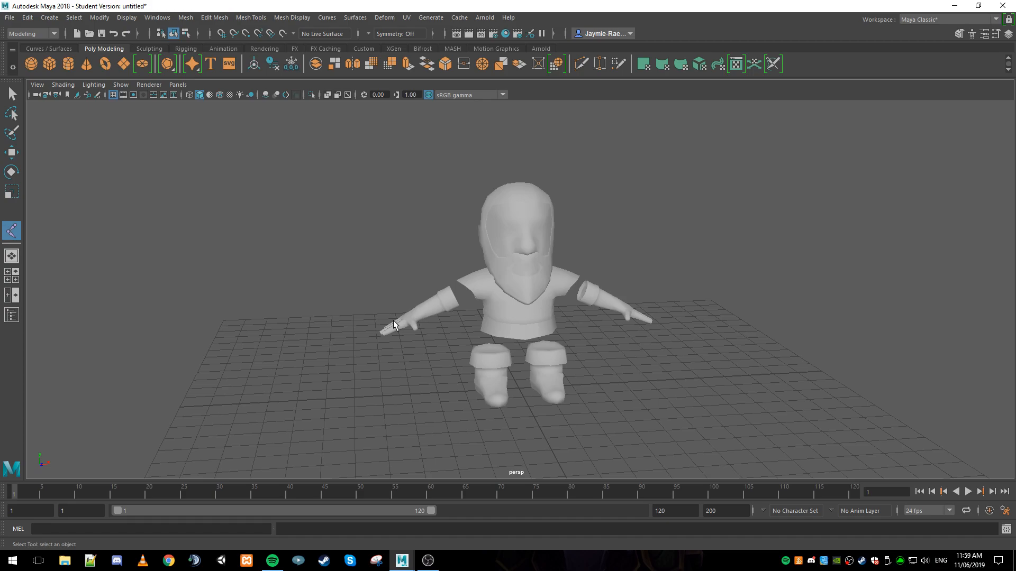
Select the gnome character mesh, cycle through the Move, Rotate and Scale manipulators on it, and clear the selection.
left_click_drag(491, 367, 462, 363, "alt")
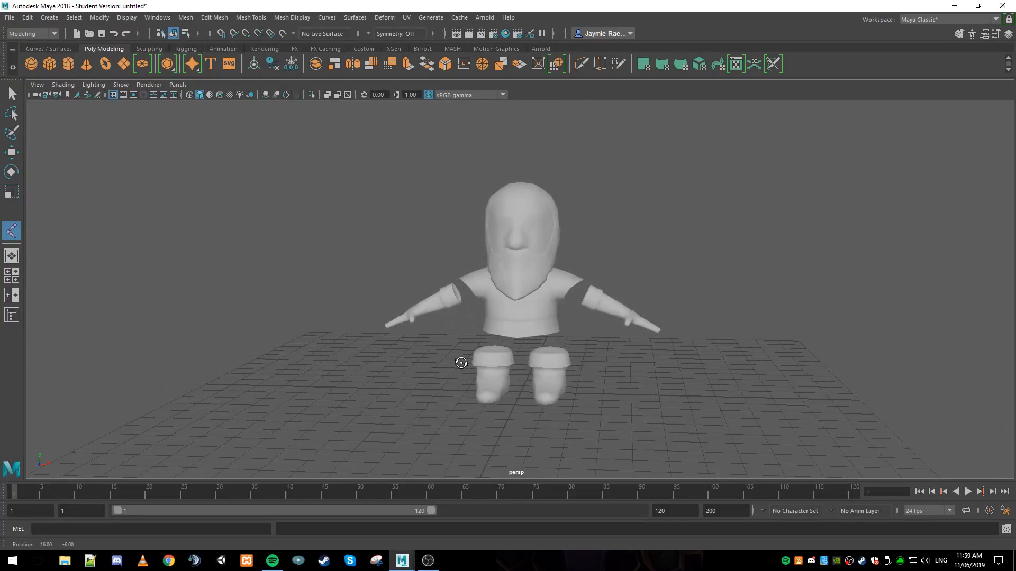
scroll(474, 365, "up", 2)
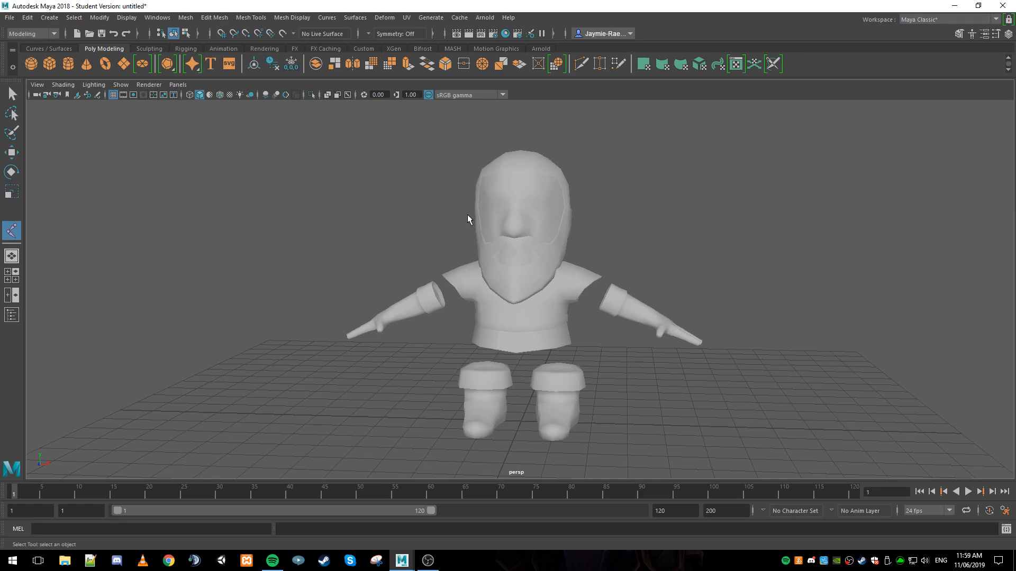
left_click(491, 259)
key("w")
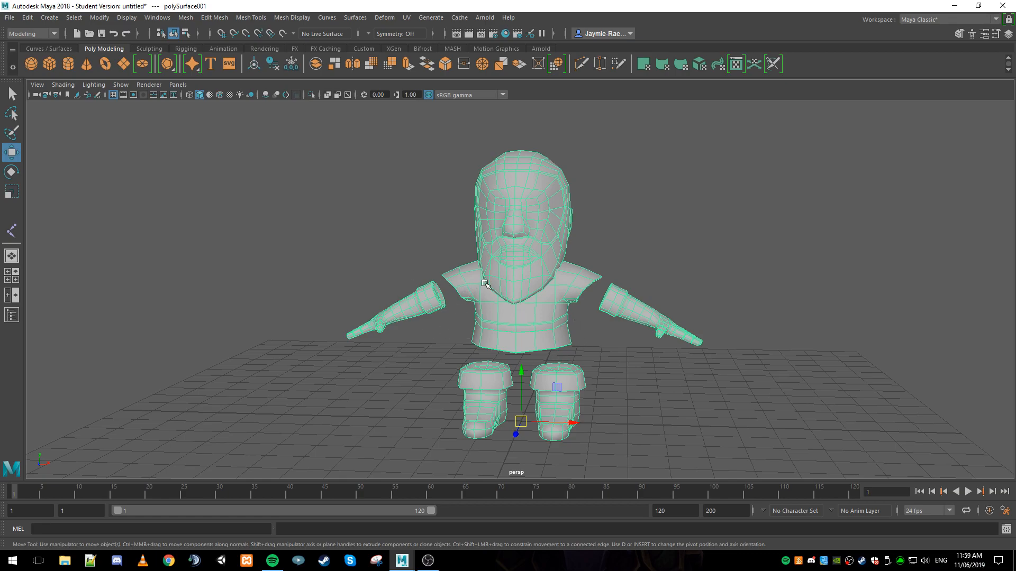
key("e")
key("r")
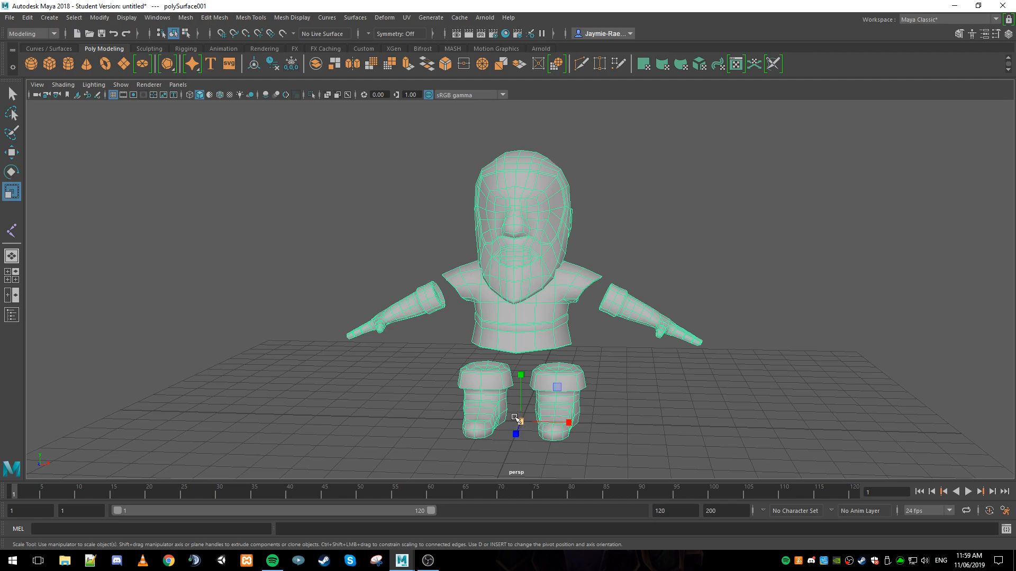
key("q")
key("w")
key("q")
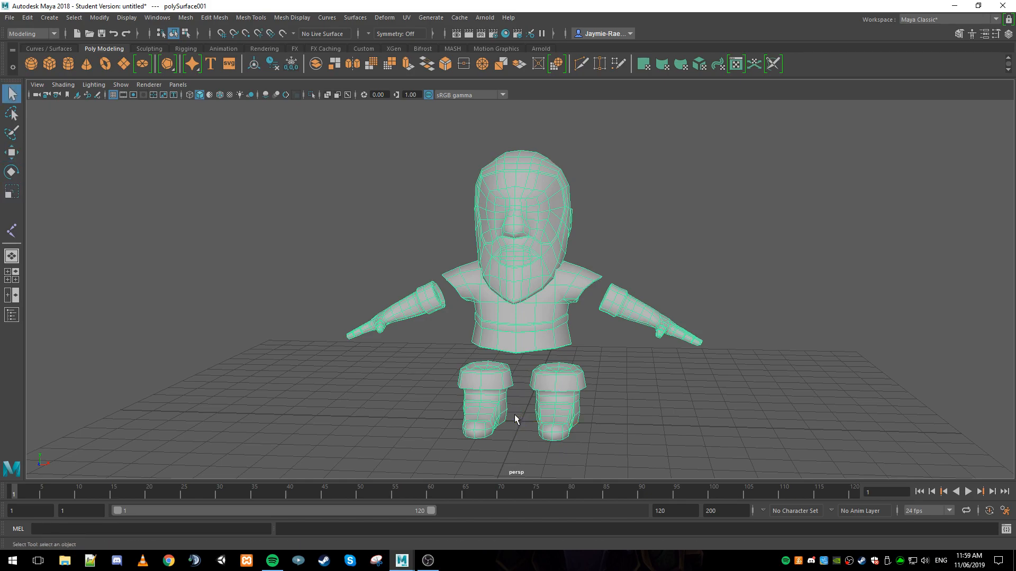
key("w")
key("r")
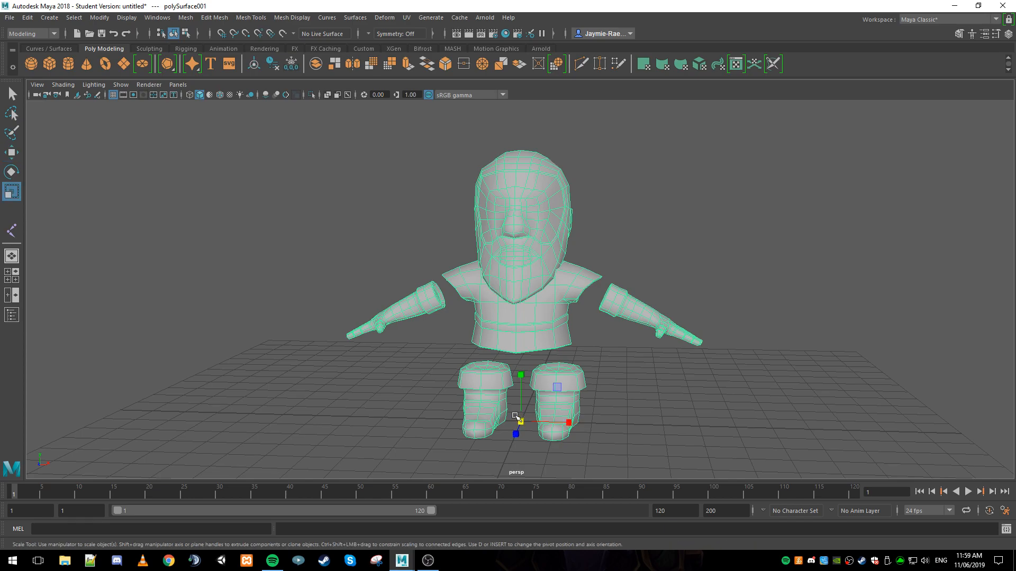
left_click(400, 395)
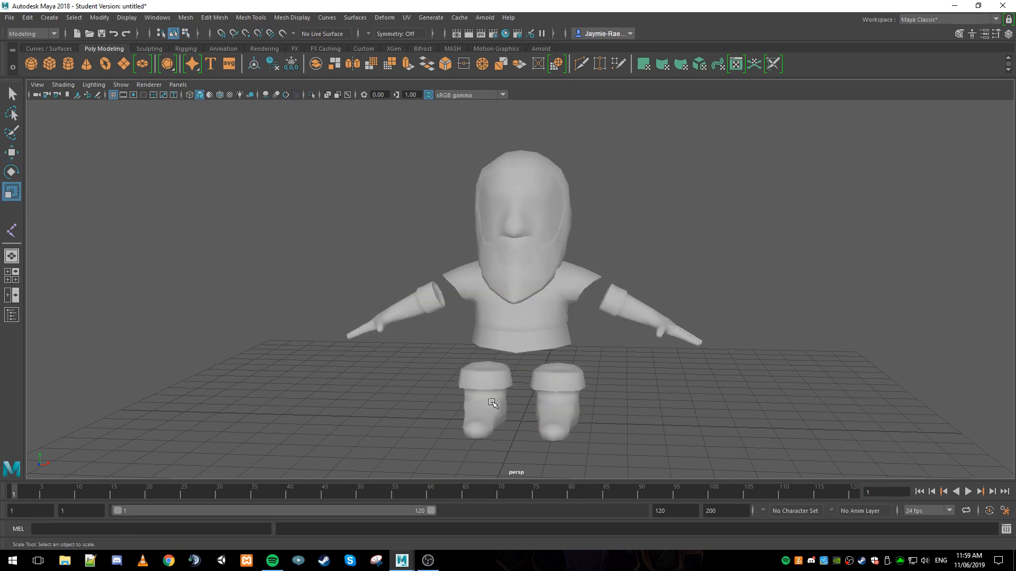
Compare the character in the four-view layout with individual views at full size, ending in the four-view layout.
key("space")
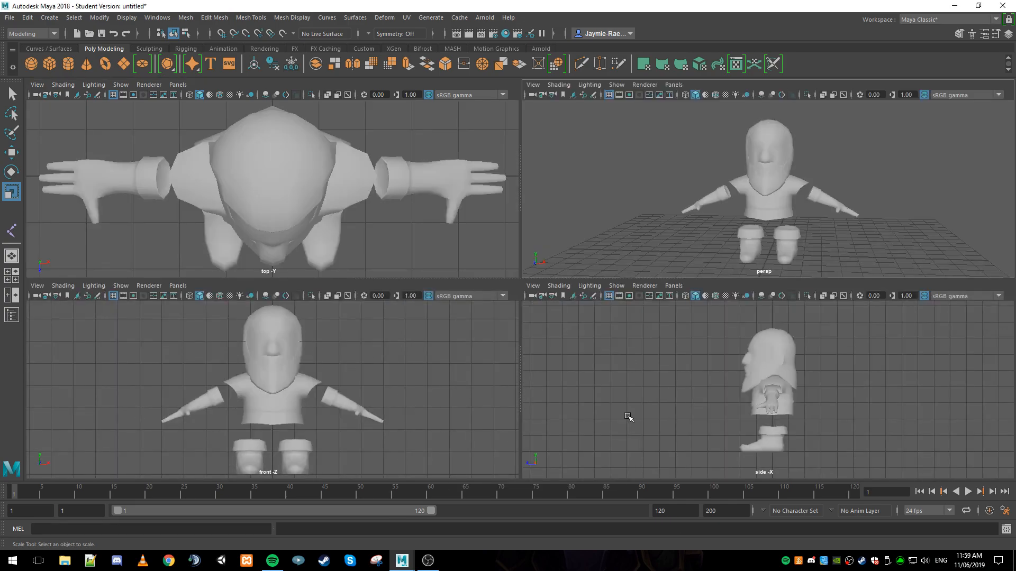
key("space")
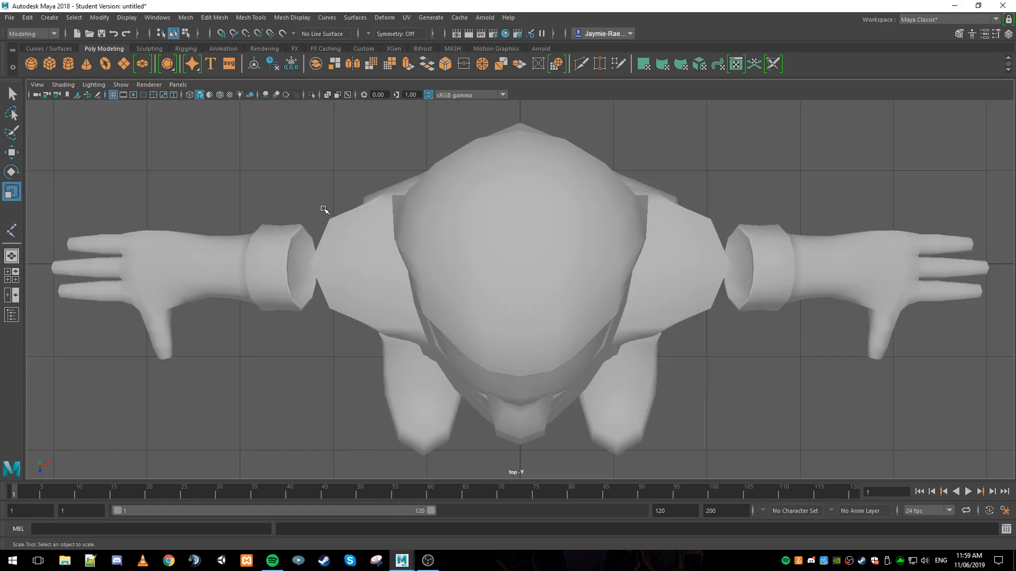
key("space")
key("space")
key("space")
key("space")
key("space")
key("space")
key("space")
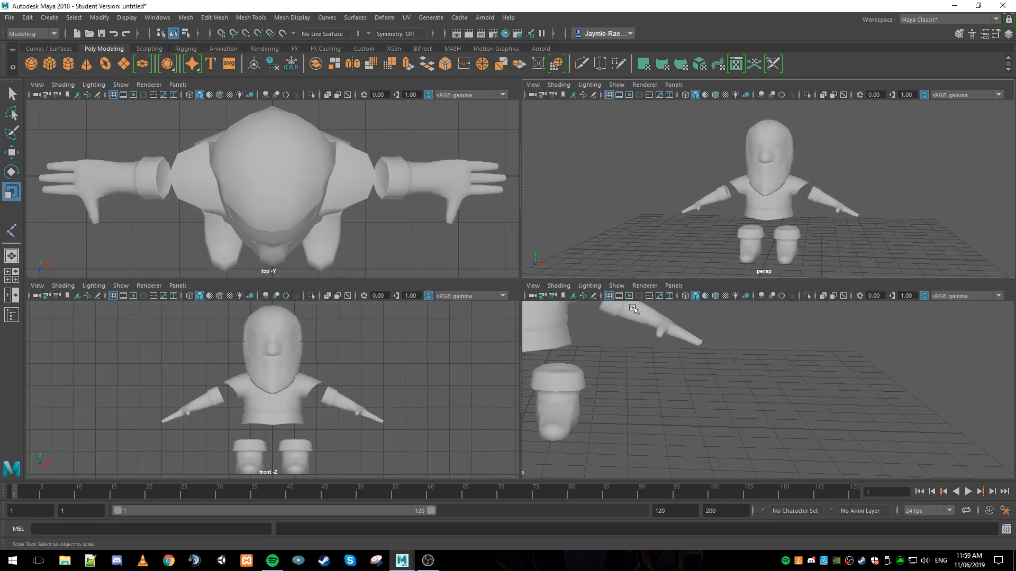
key("space")
key("space")
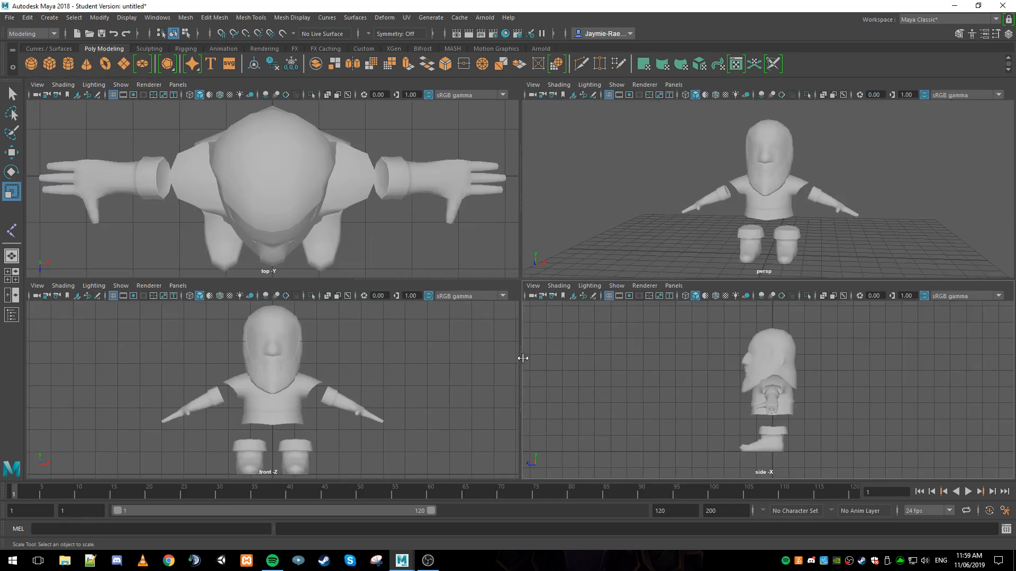
Zoom out from the character, then frame it in the perspective, top, front and side views.
scroll(357, 348, "down", 10)
scroll(318, 212, "down", 10)
scroll(561, 220, "down", 10)
scroll(707, 391, "down", 10)
scroll(707, 392, "down", 2)
middle_click_drag(757, 392, 625, 434, "alt")
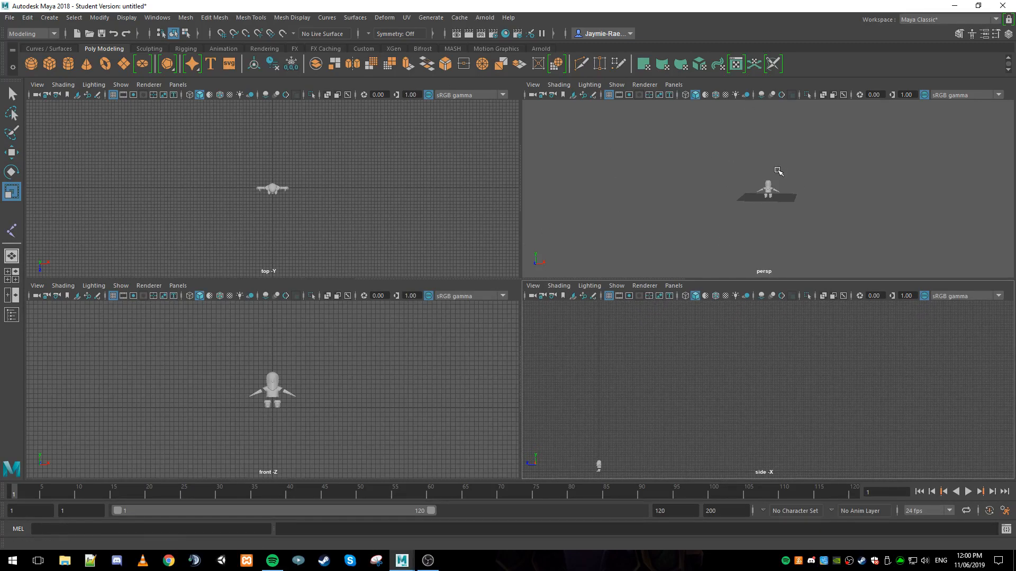
key("f")
key("f")
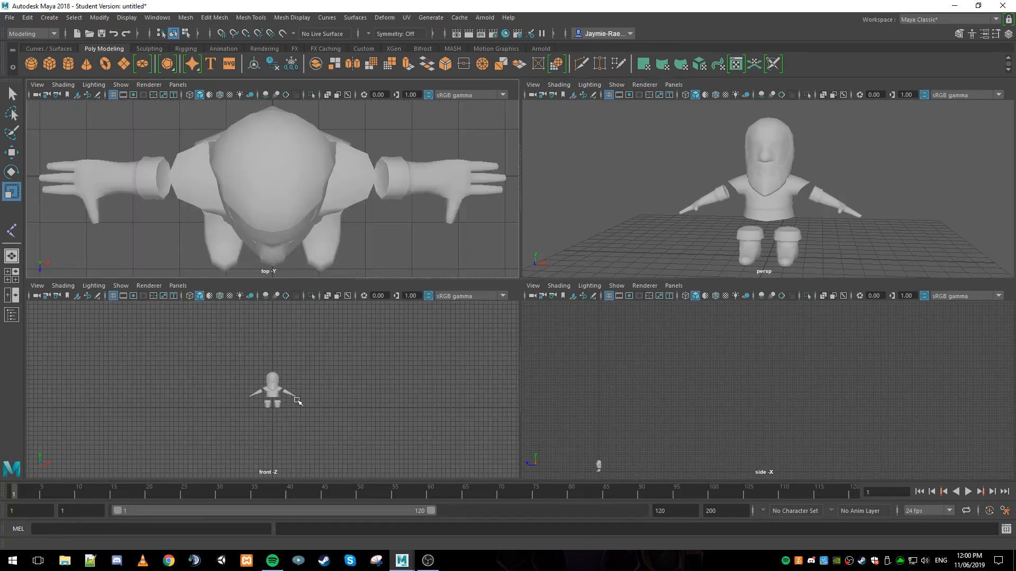
key("f")
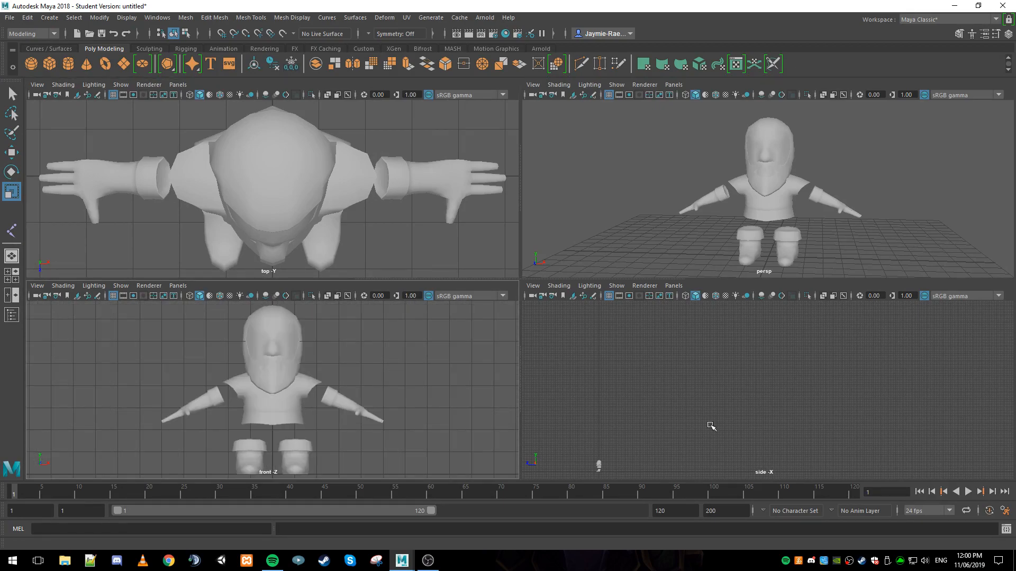
key("f")
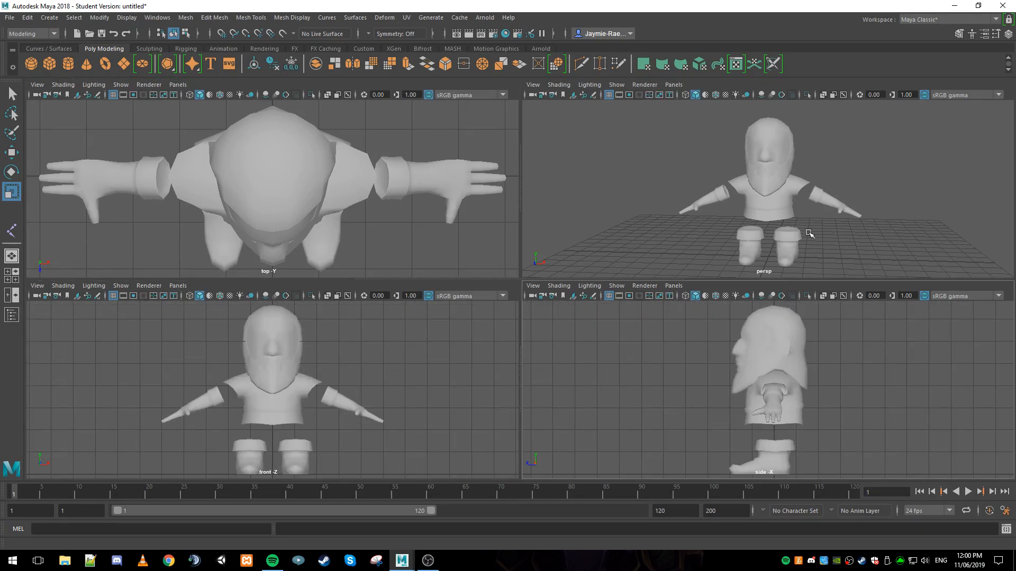
Select and frame a single face on the character's hand, then return to object mode and frame the whole character.
right_click(780, 193)
right_click_drag(779, 193, 855, 202)
left_click(853, 202)
key("f")
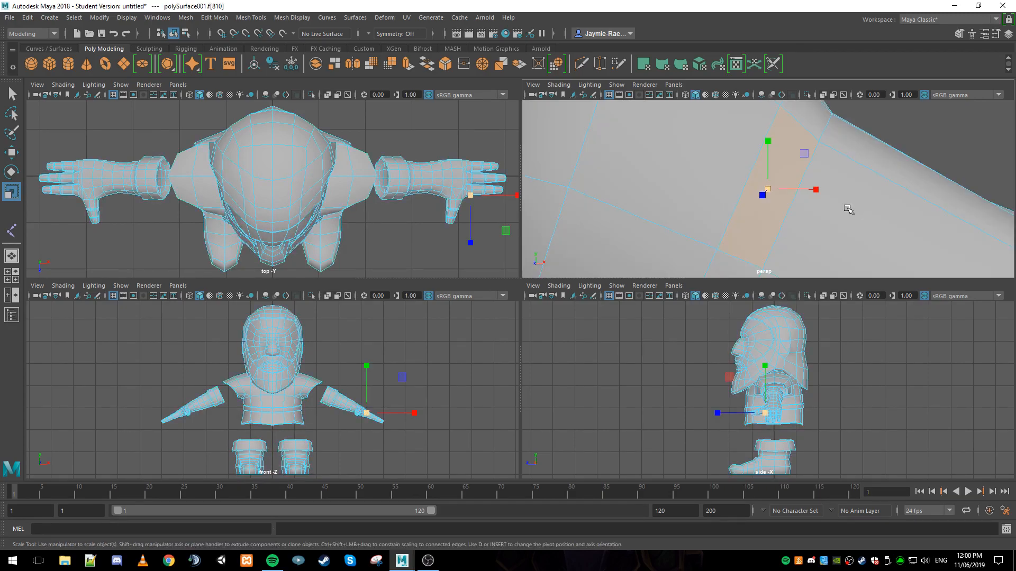
scroll(779, 218, "down", 6)
right_click_drag(755, 184, 801, 169)
left_click(712, 163)
key("f")
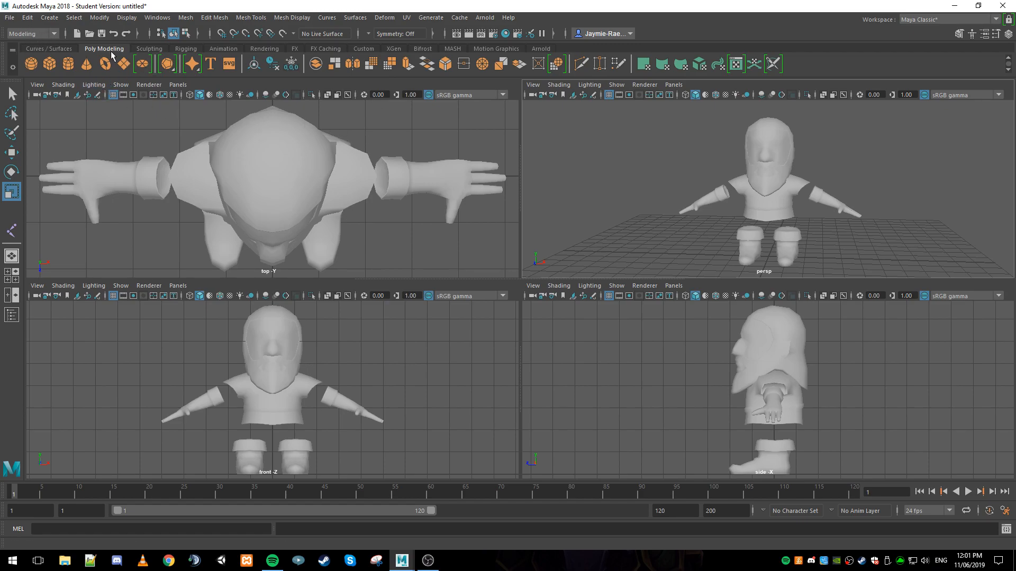
Look through the tool shelves, display the Custom shelf and switch to the Rigging menu set.
left_click(45, 48)
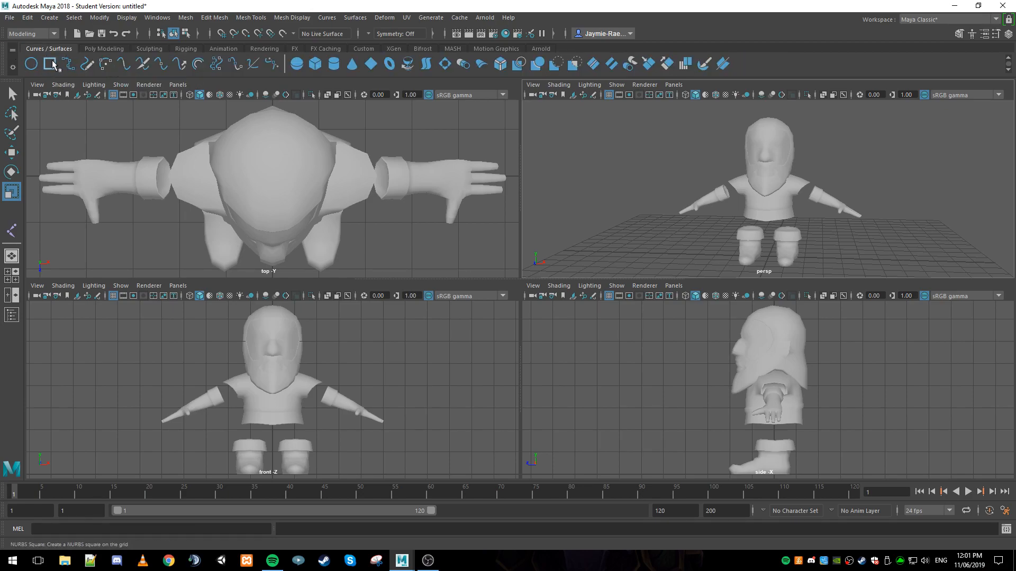
left_click(104, 48)
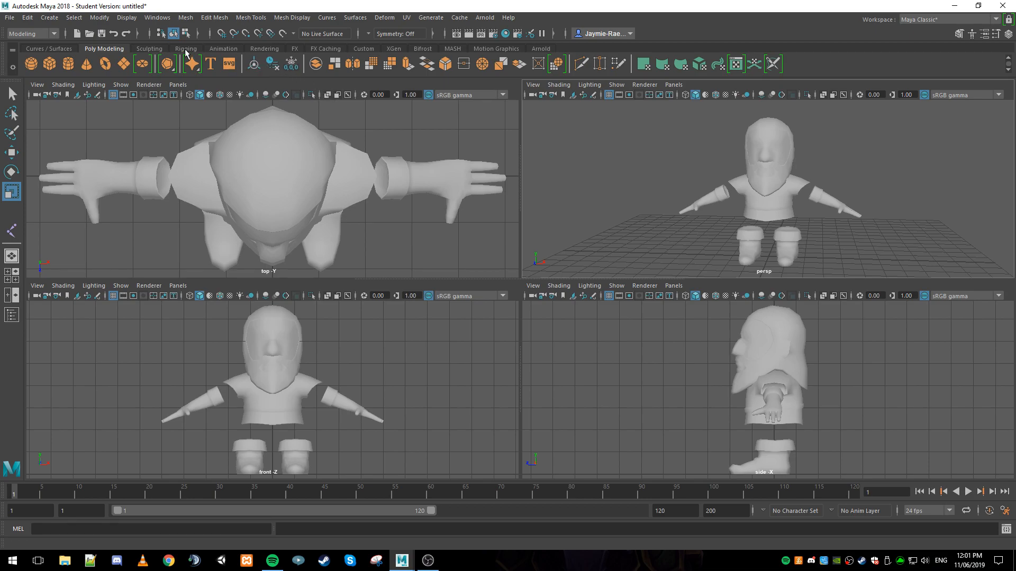
left_click(186, 49)
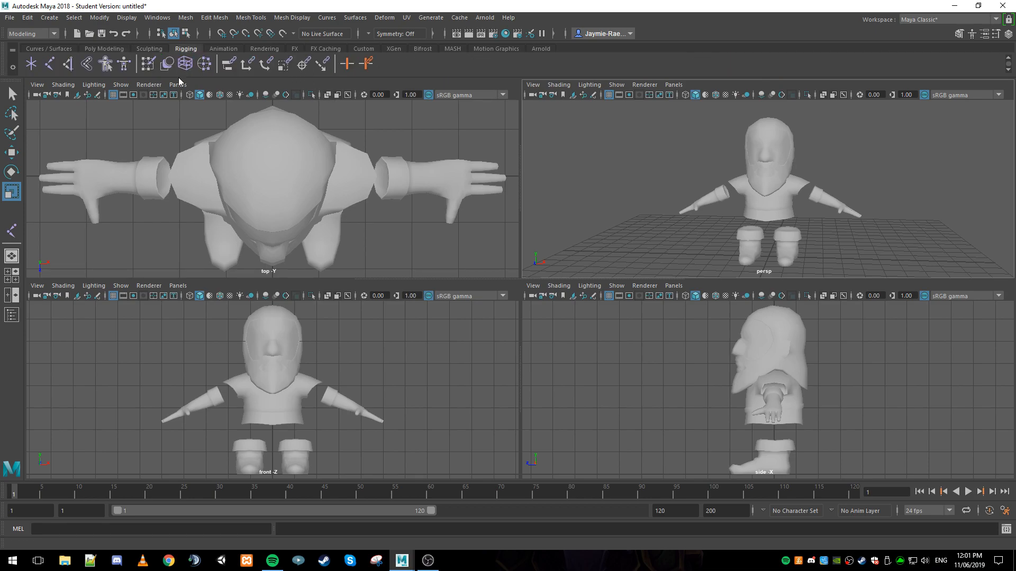
left_click(363, 48)
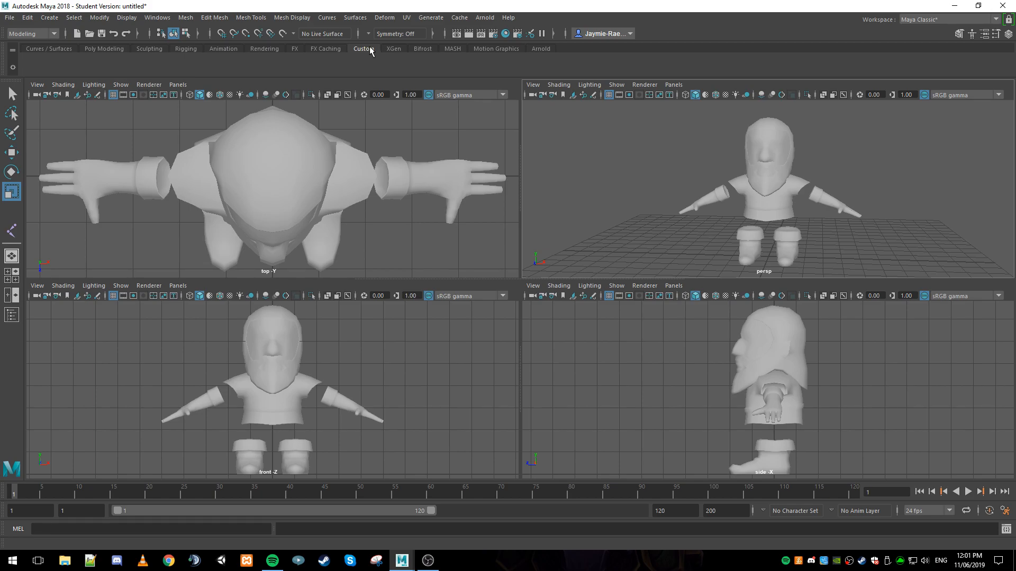
left_click(30, 36)
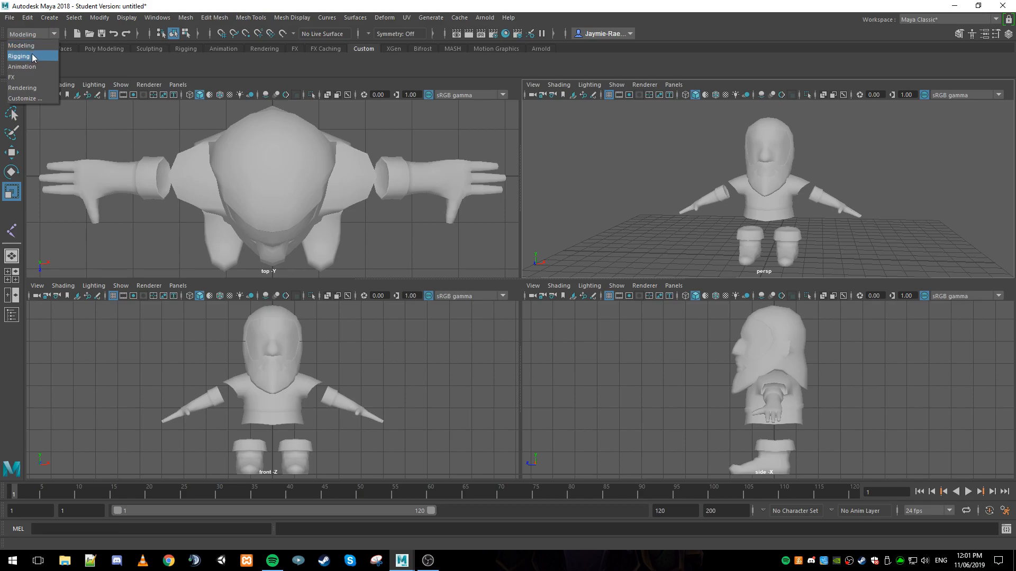
left_click(22, 56)
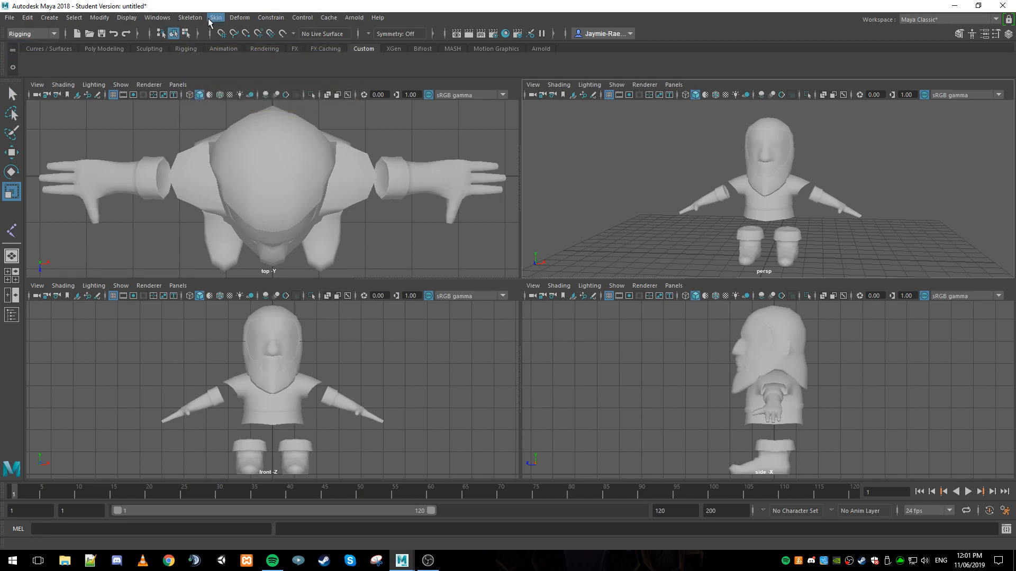
Add Create Joints, Mirror Joints, Create IK Handle and Create IK Spline Handle to the Custom shelf.
left_click(191, 18)
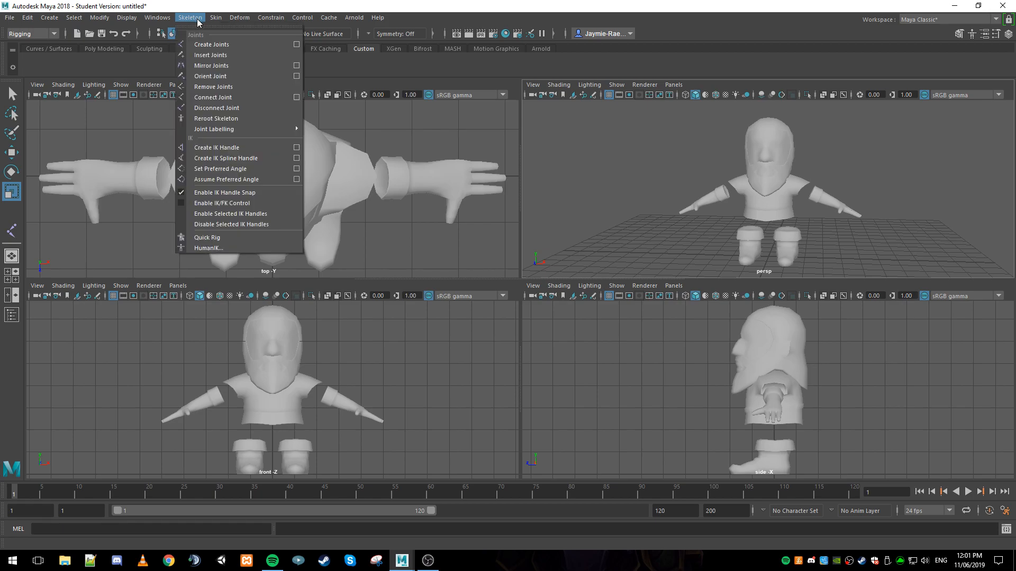
left_click(219, 45, "ctrl+shift")
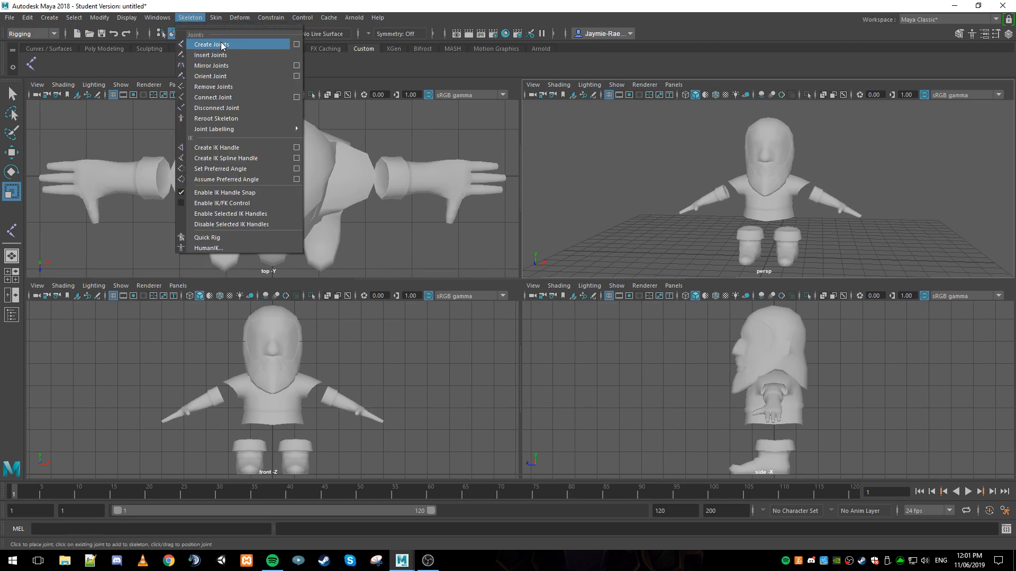
left_click(297, 68, "ctrl+shift")
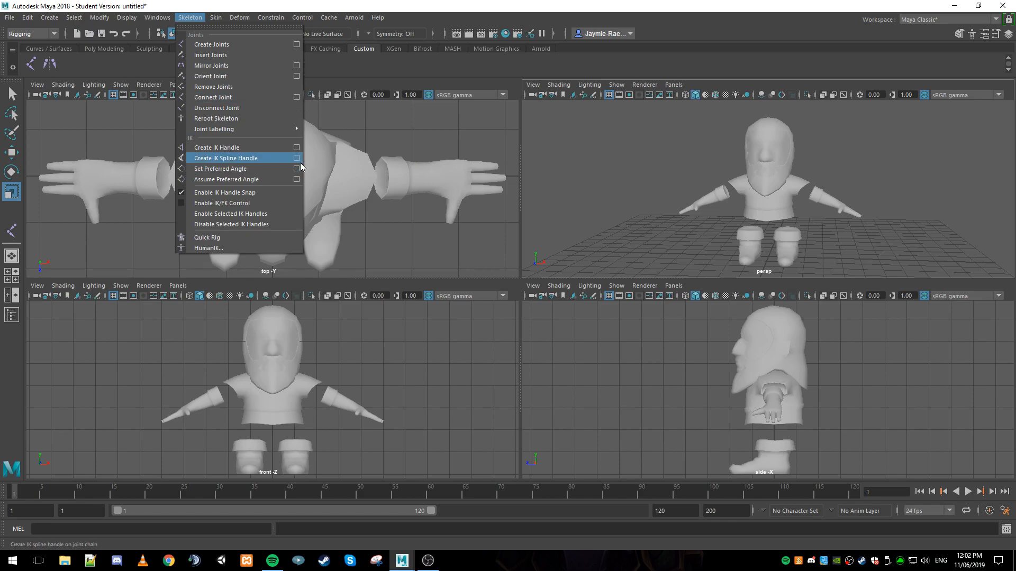
left_click(297, 148, "ctrl+shift")
left_click(265, 158, "ctrl+shift")
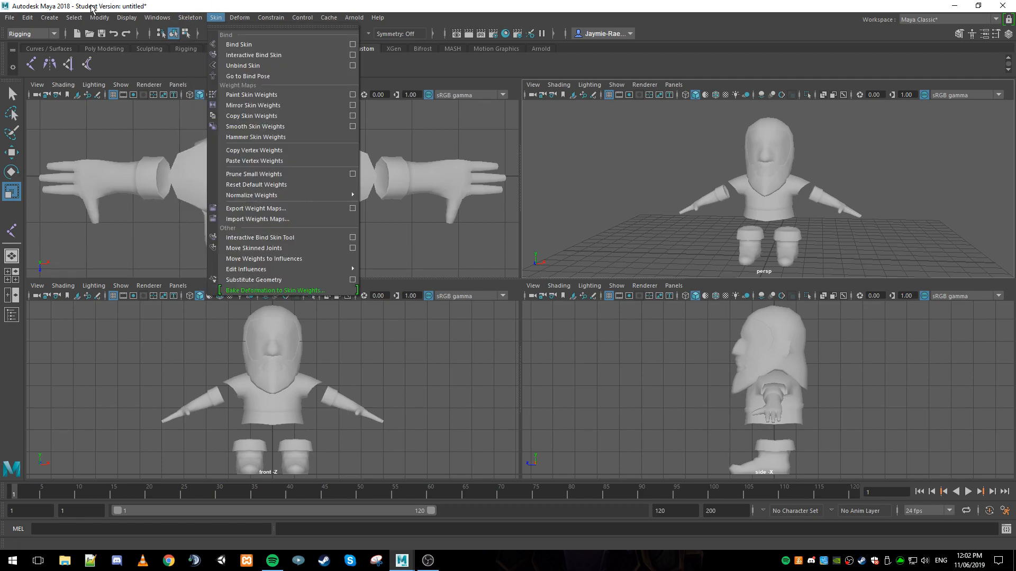
Add the NURBS Circle and Freeze Transformations commands to the Custom shelf.
mouse_move(49, 18)
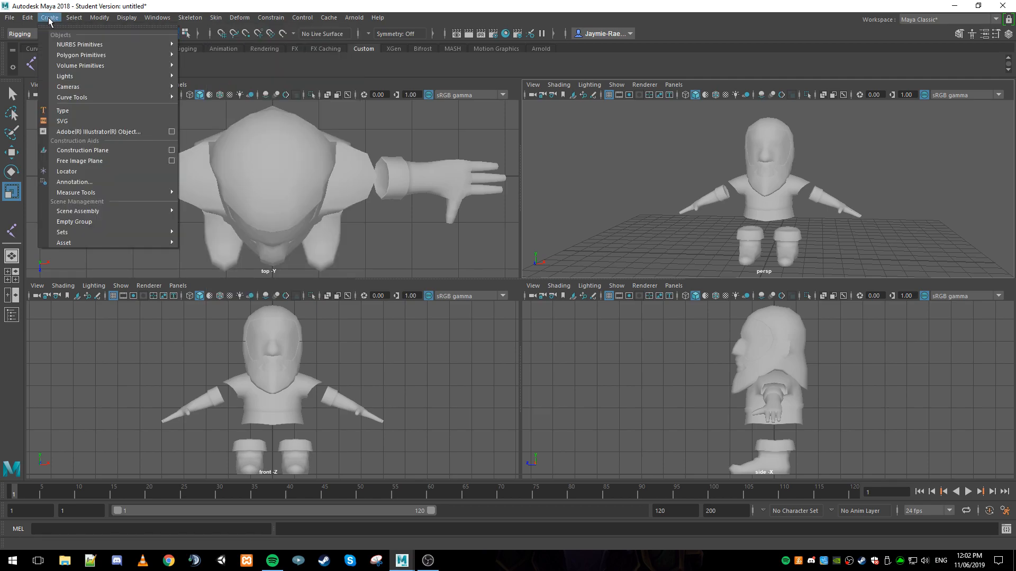
mouse_move(72, 45)
mouse_move(129, 44)
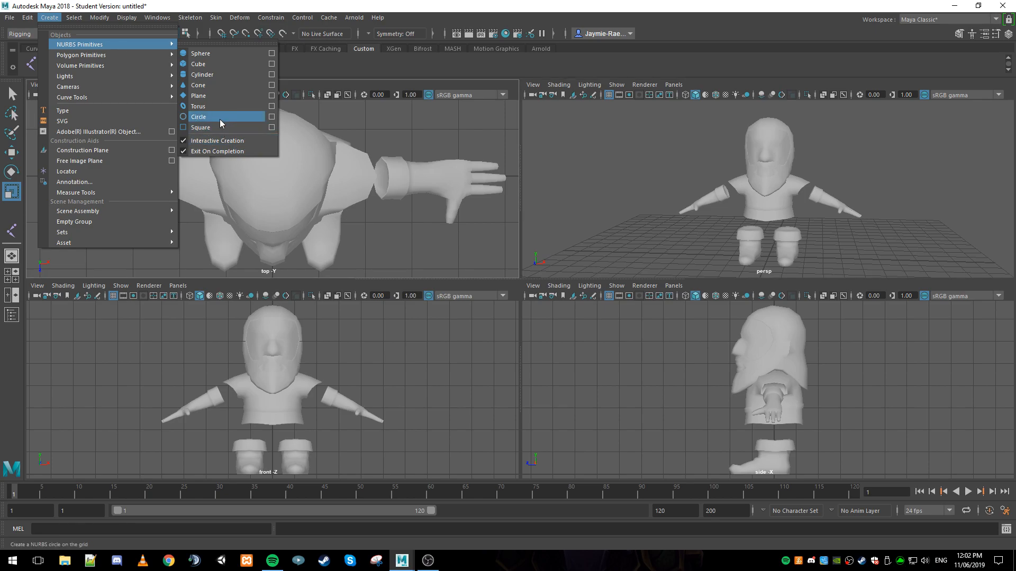
mouse_move(99, 17)
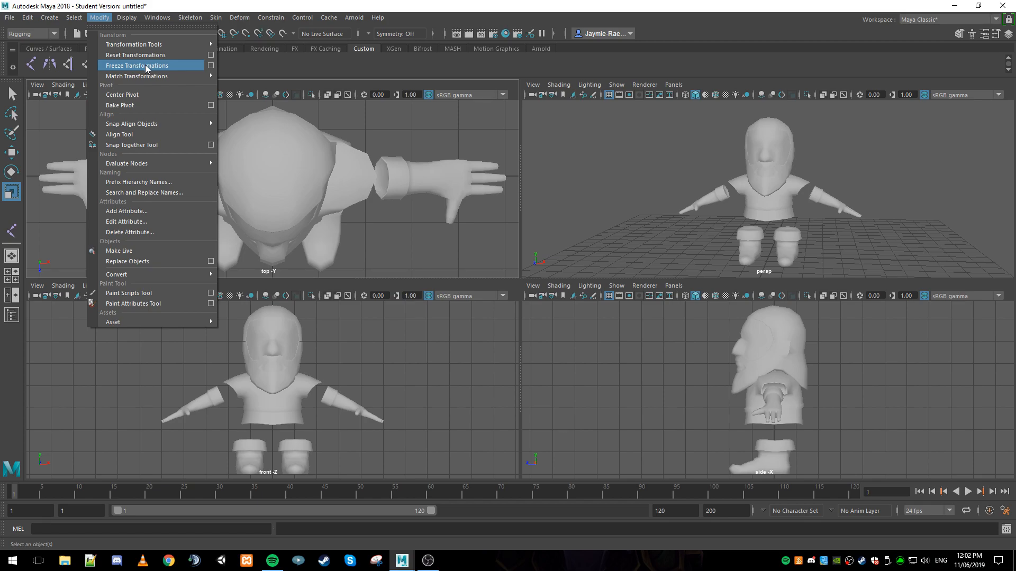
mouse_move(149, 17)
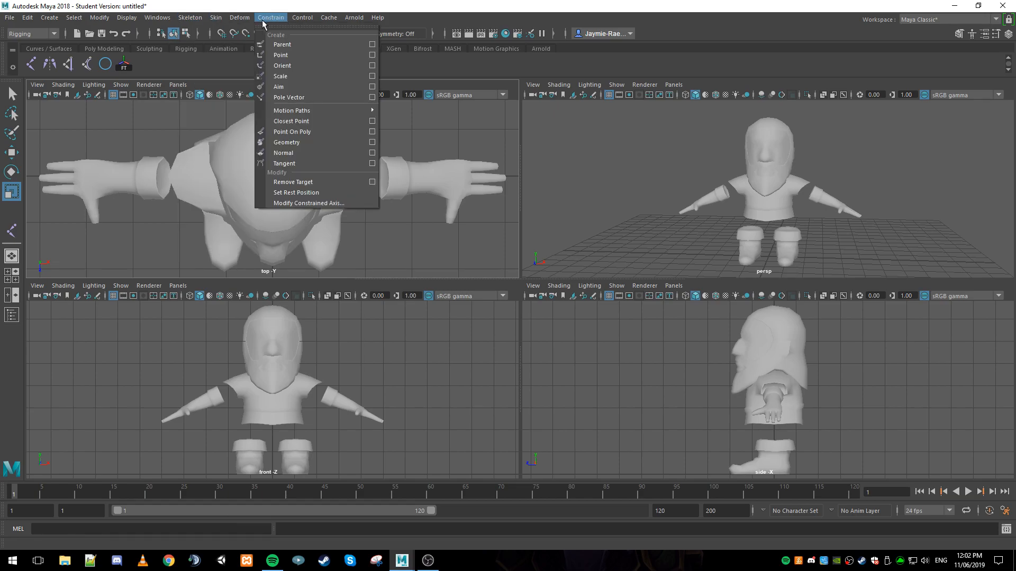
Add the Cluster deformer and the Pole Vector constraint to the Custom shelf.
mouse_move(239, 17)
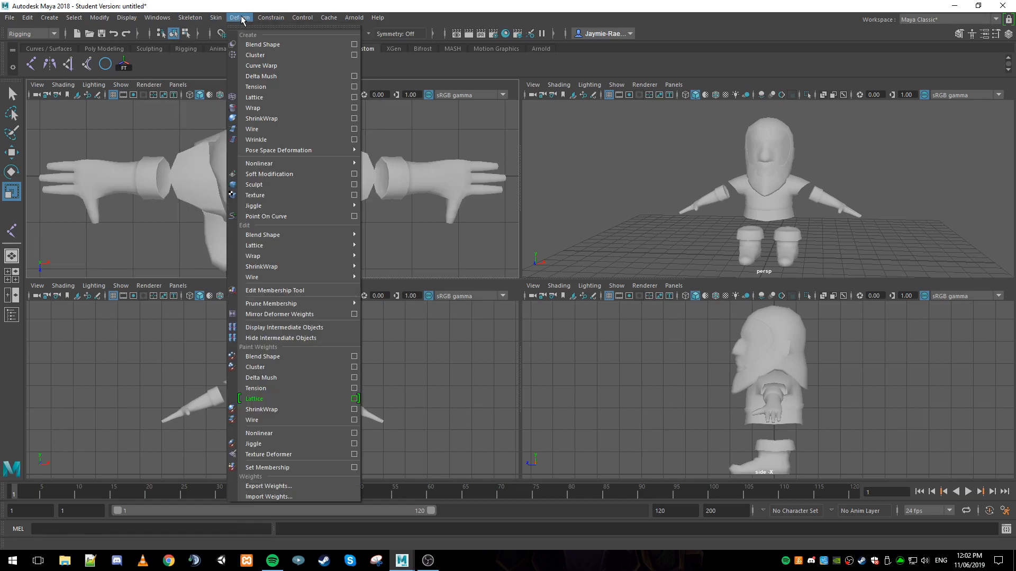
left_click(264, 61, "ctrl+shift")
mouse_move(269, 19)
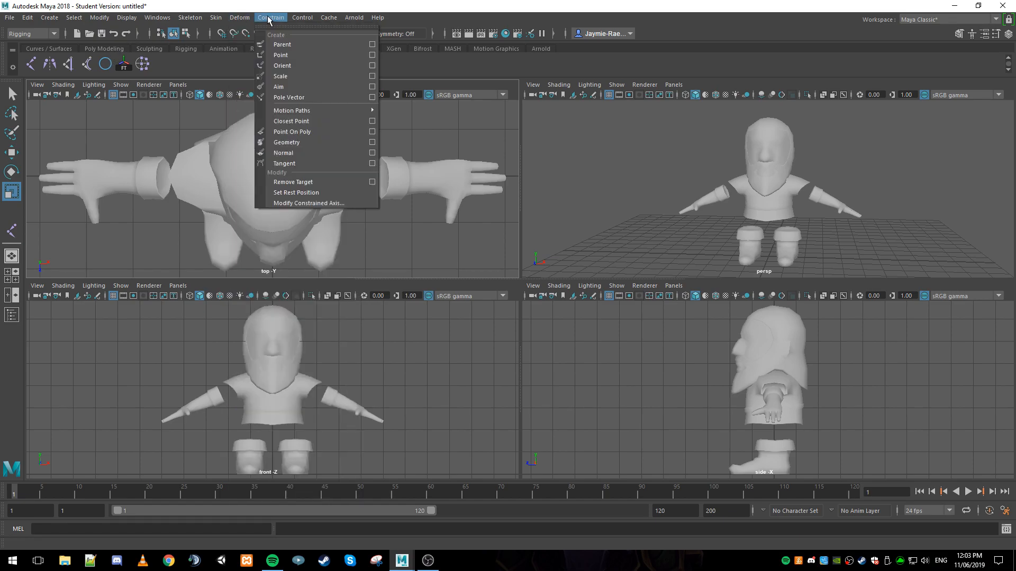
left_click(294, 98, "ctrl+shift")
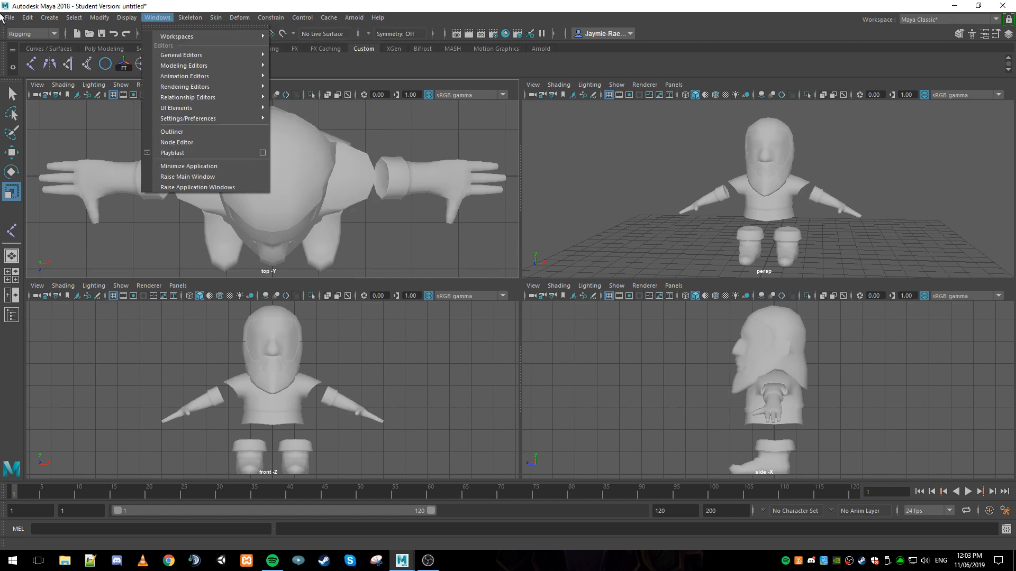
Add the Add Attribute command to the Custom shelf and display the selected gnome mesh's attributes in the Channel Box.
mouse_move(94, 20)
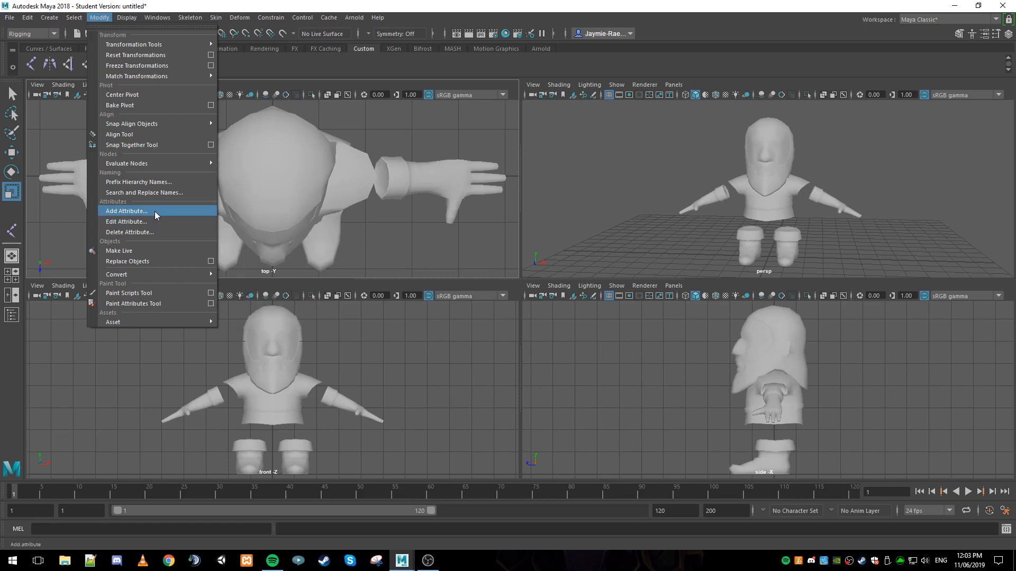
left_click(268, 64)
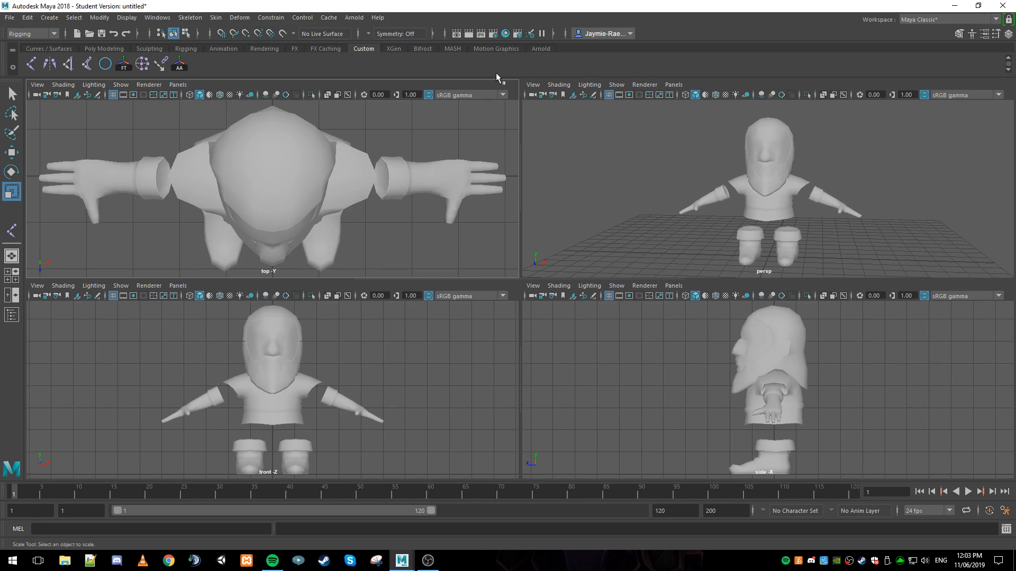
left_click(1008, 33)
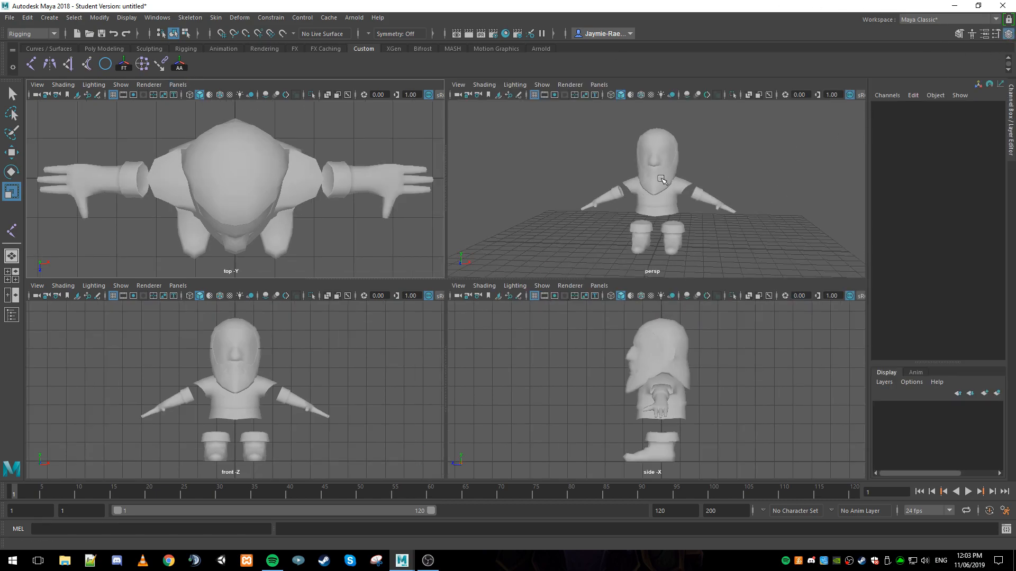
left_click(662, 180)
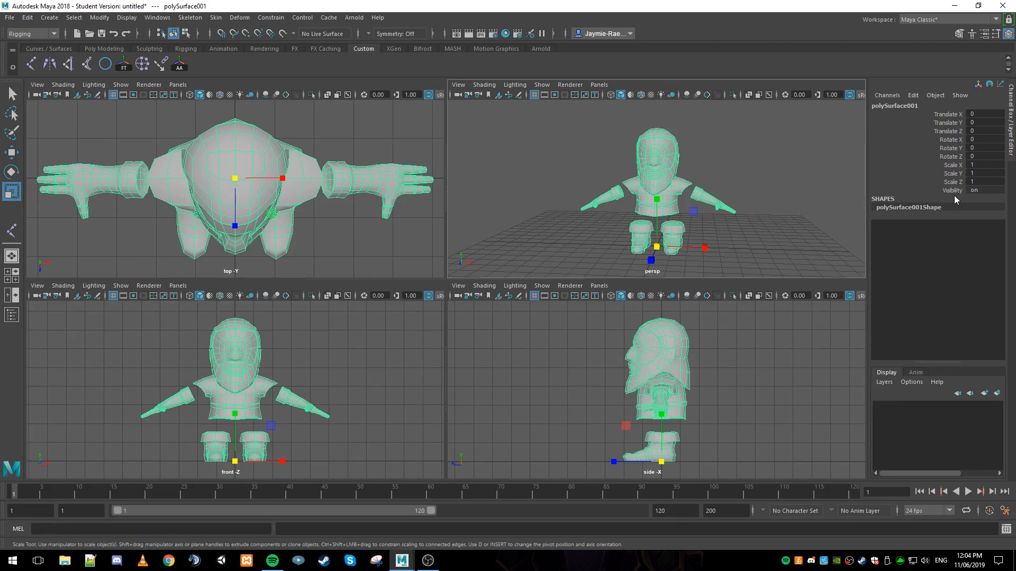
Switch to the Animation menu set and add the Set Driven Key > Set command to the Custom shelf.
left_click(30, 34)
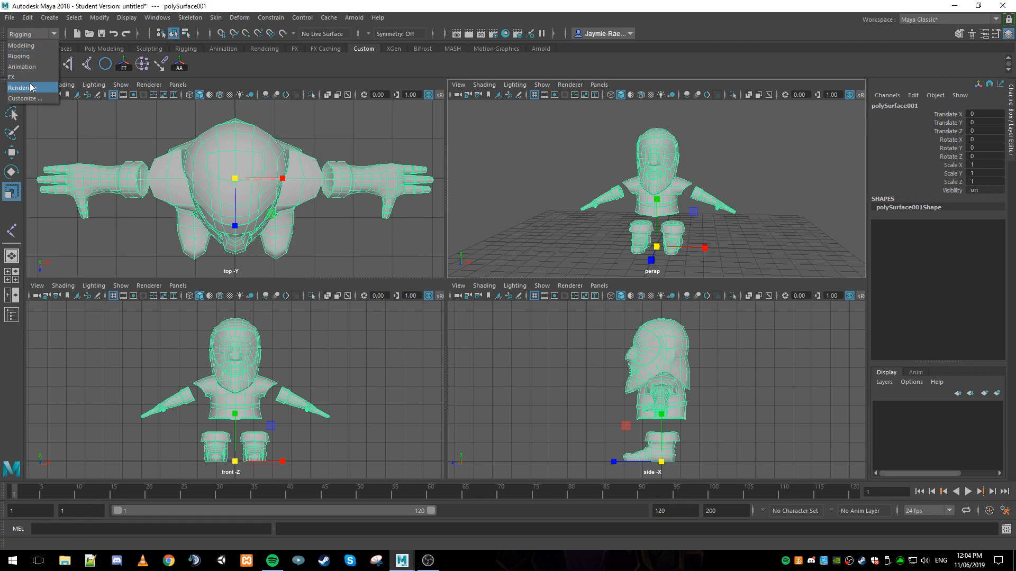
left_click(22, 67)
left_click(183, 17)
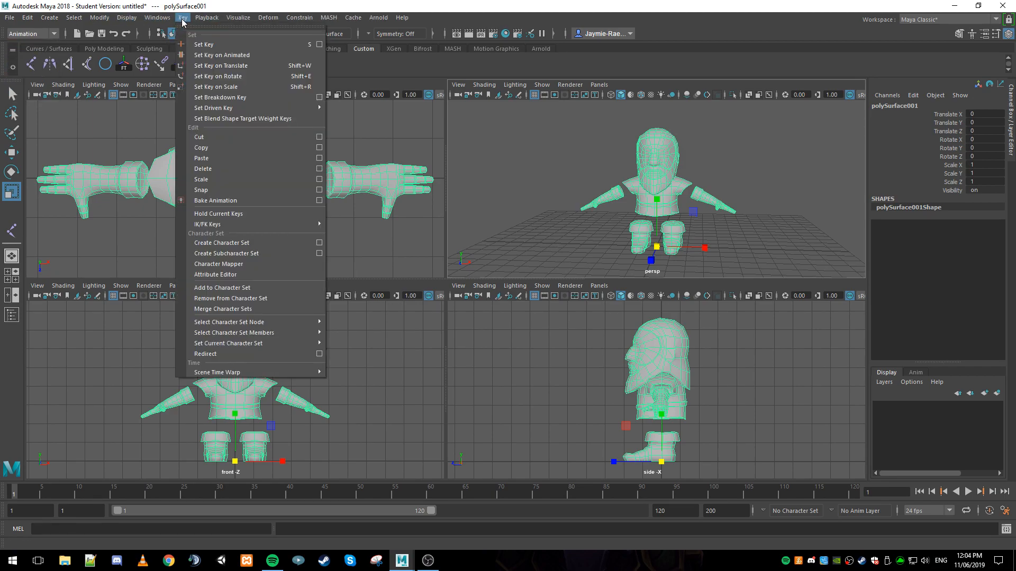
mouse_move(256, 106)
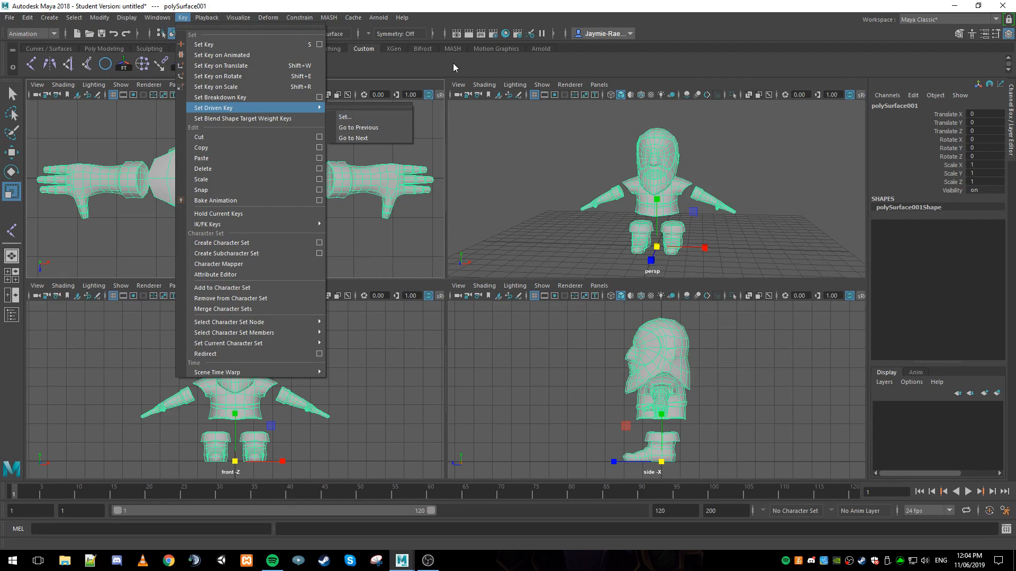
left_click(350, 119, "ctrl+shift")
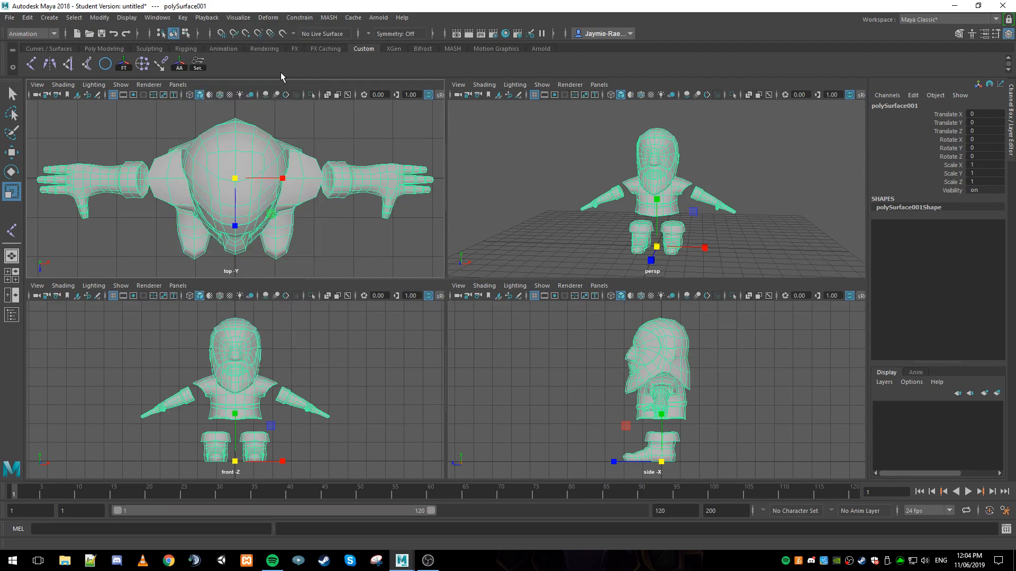
Look at the Set Driven Key window using its new shelf shortcut, close it and deselect the gnome mesh.
left_click(198, 64)
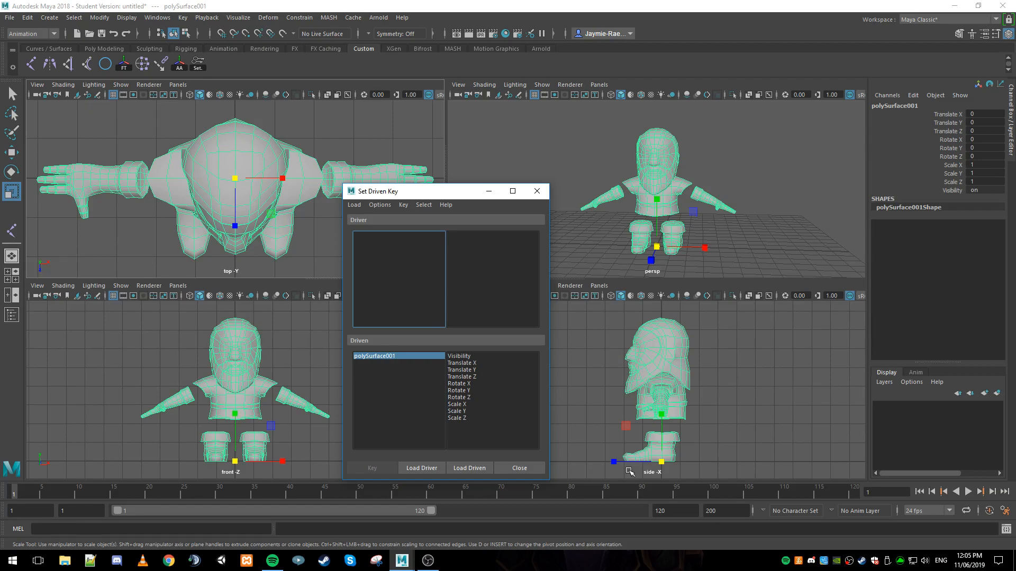
left_click(537, 191)
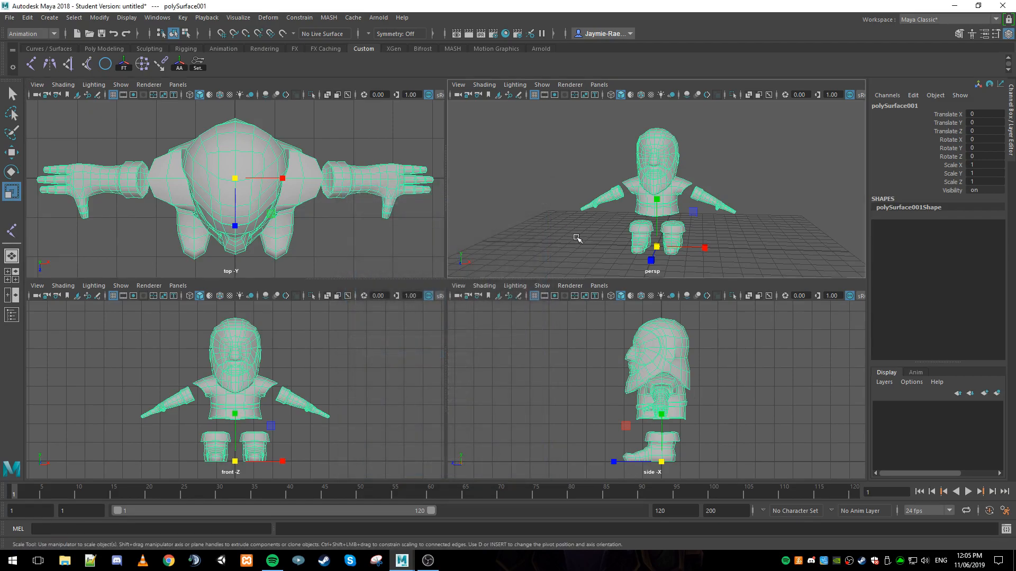
left_click(577, 238)
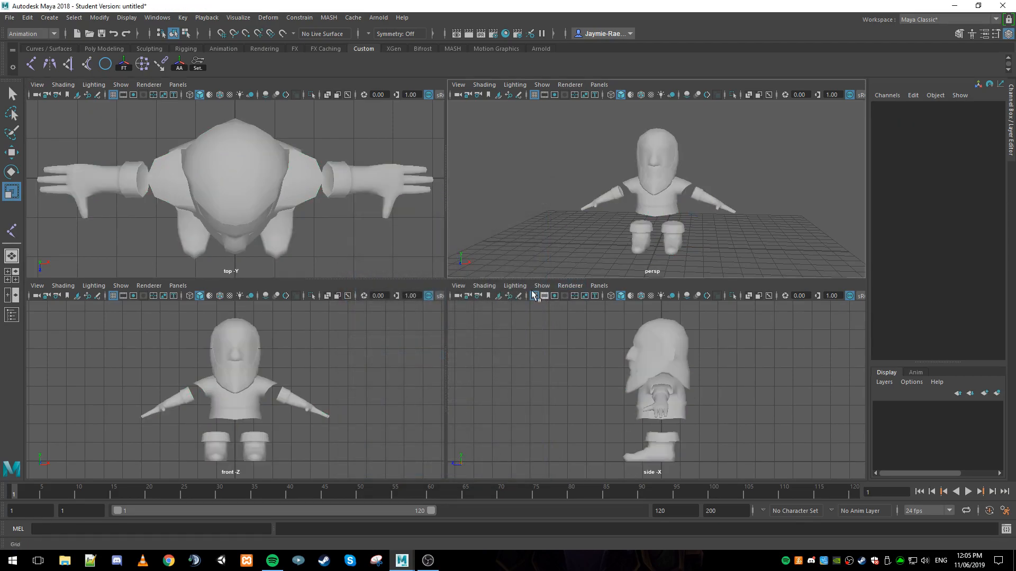
Create a three-joint test chain in front of the gnome in the side view using Create Joints.
left_click(32, 64)
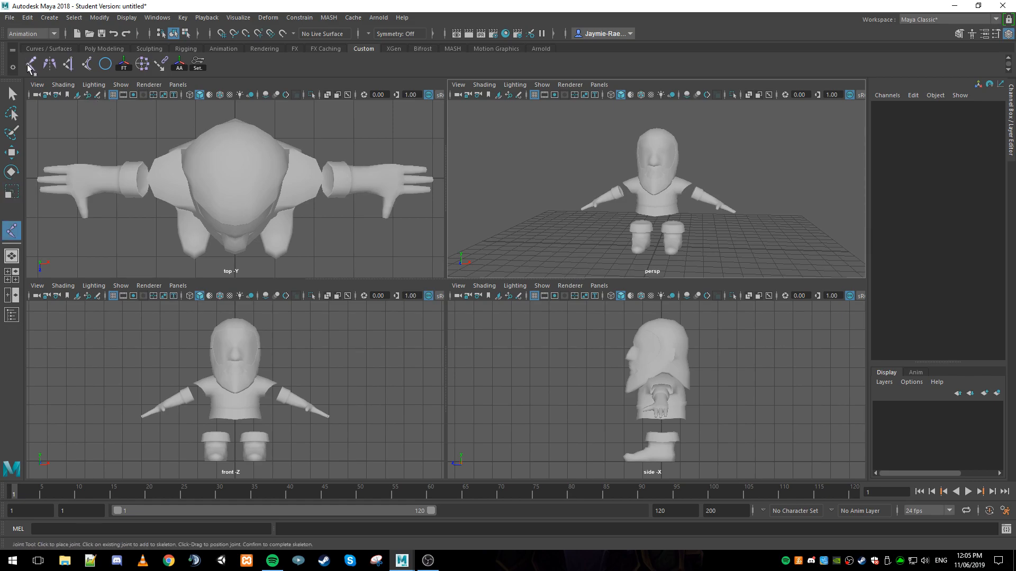
left_click(544, 344)
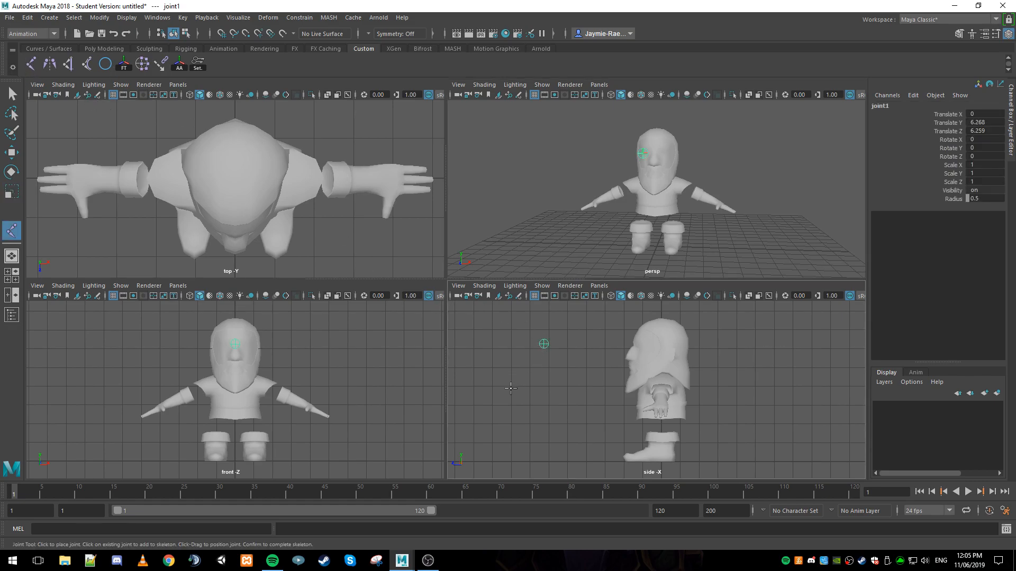
left_click(511, 390)
left_click(563, 405)
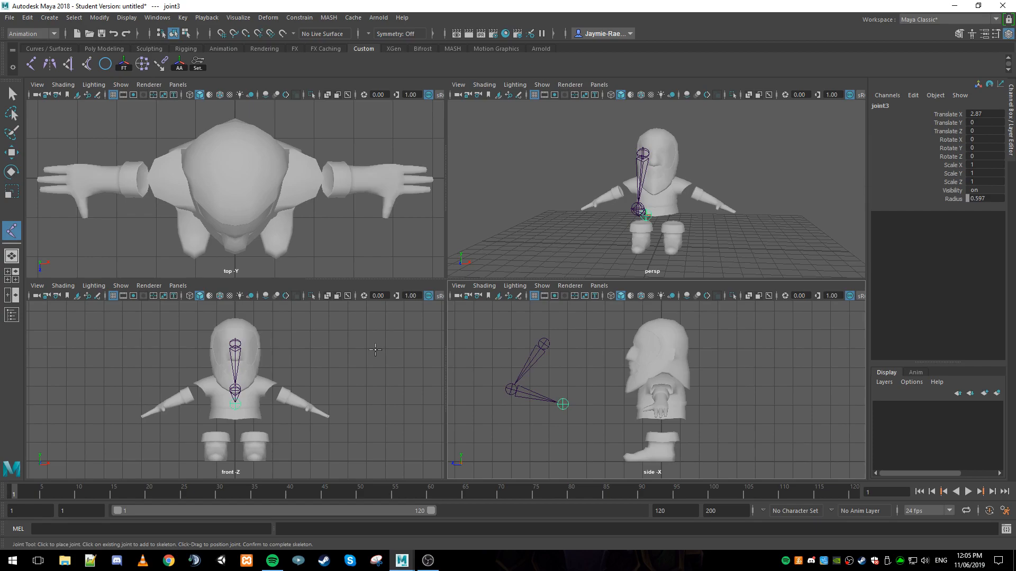
key("Return")
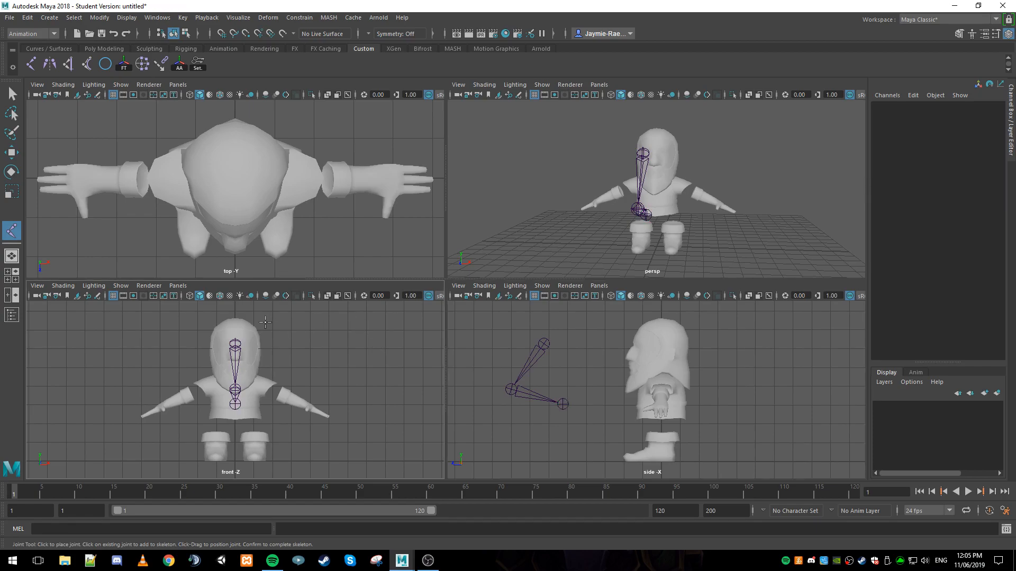
Create another three-joint test chain beside the gnome's head in the front view.
left_click(315, 324)
left_click(348, 339)
left_click(309, 372)
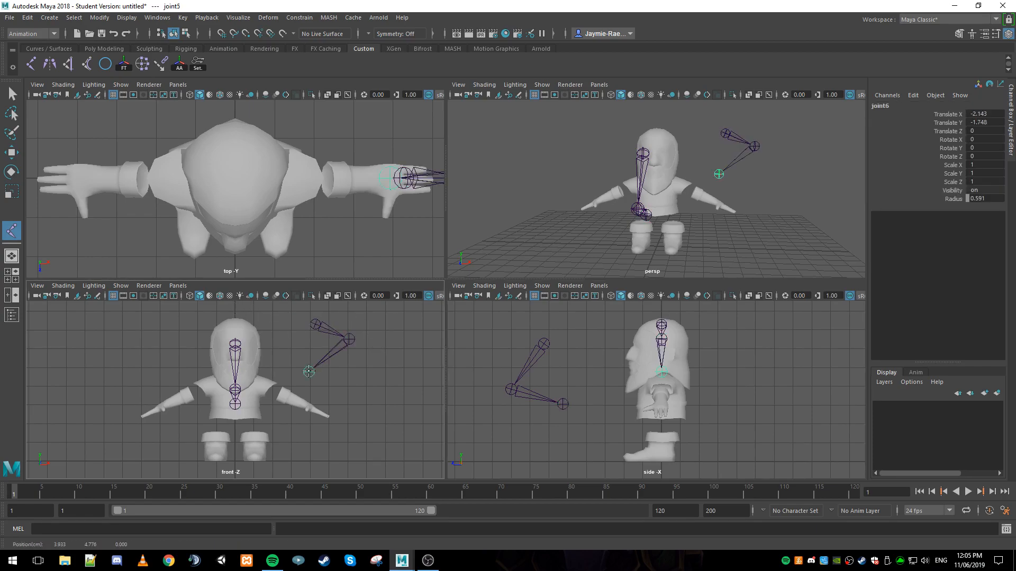
key("Return")
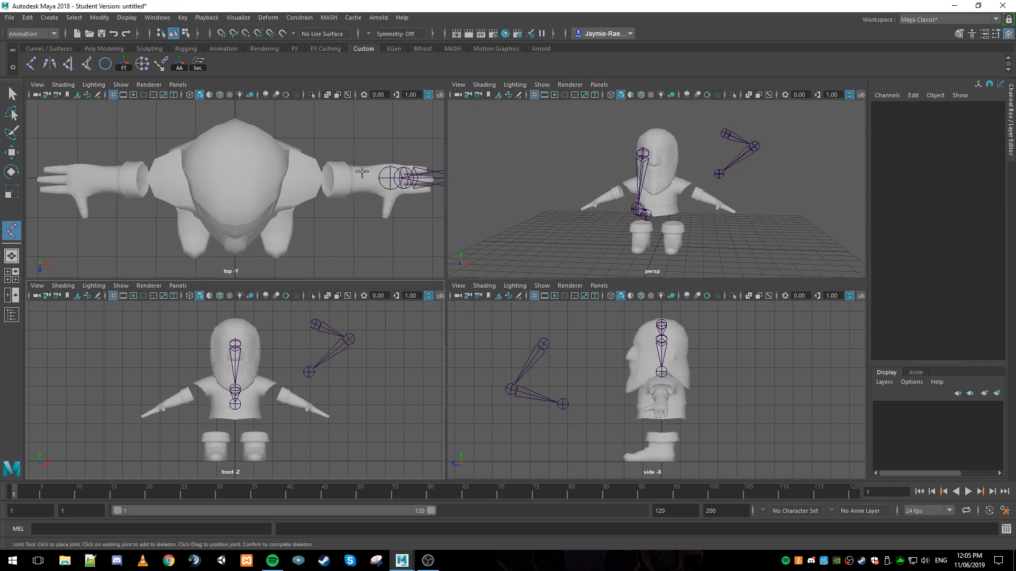
Create a three-joint test chain beside the gnome in the perspective view and inspect its placement from another angle.
scroll(600, 225, "down", 3)
left_click_drag(600, 225, 672, 222, "alt")
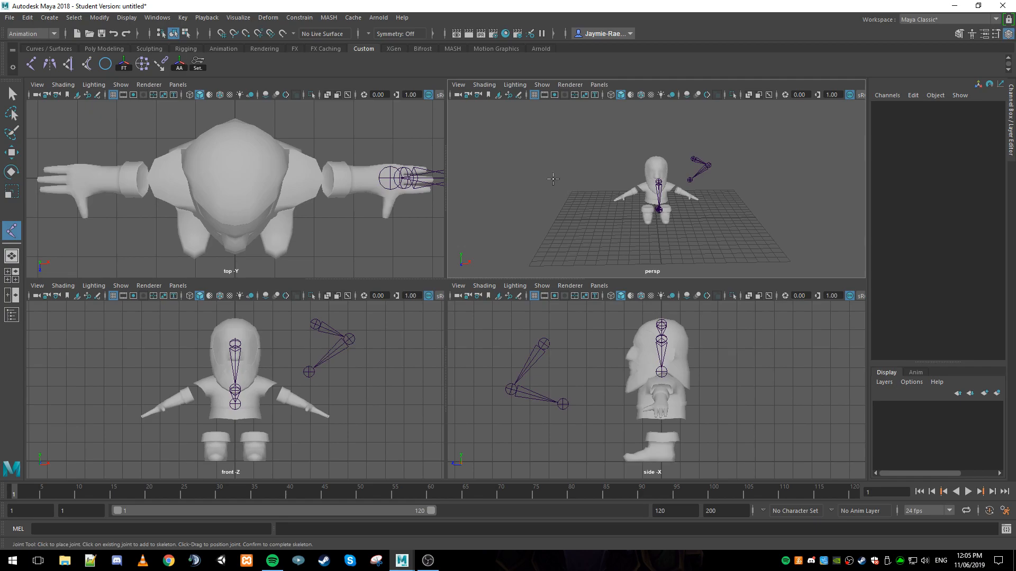
left_click(554, 157)
left_click(500, 212)
left_click(584, 235)
left_click_drag(584, 234, 632, 170, "alt")
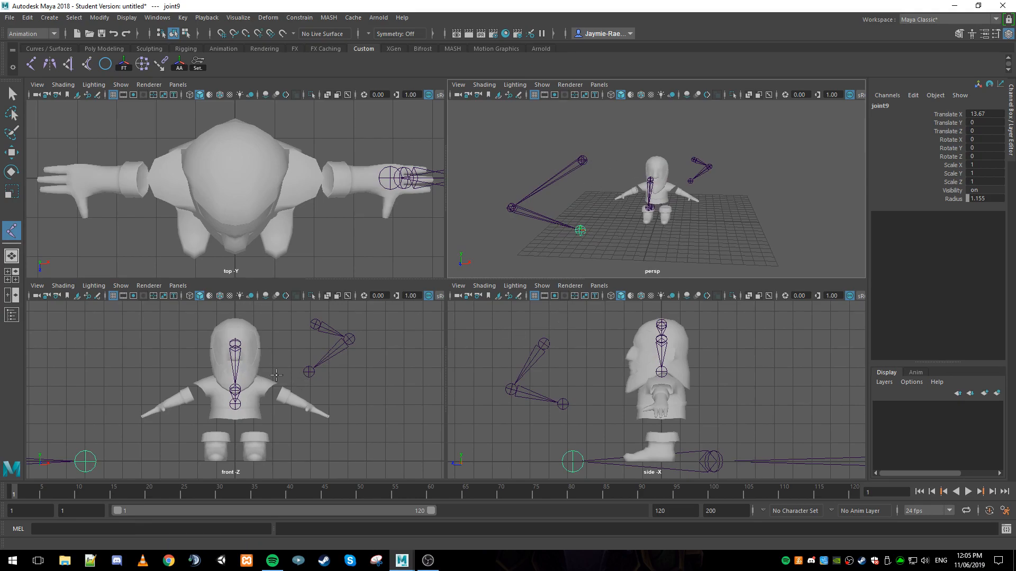
Undo all the test joint chains and return to the Select tool.
key("ctrl+z")
key("ctrl+z")
key("ctrl+z")
key("ctrl+z")
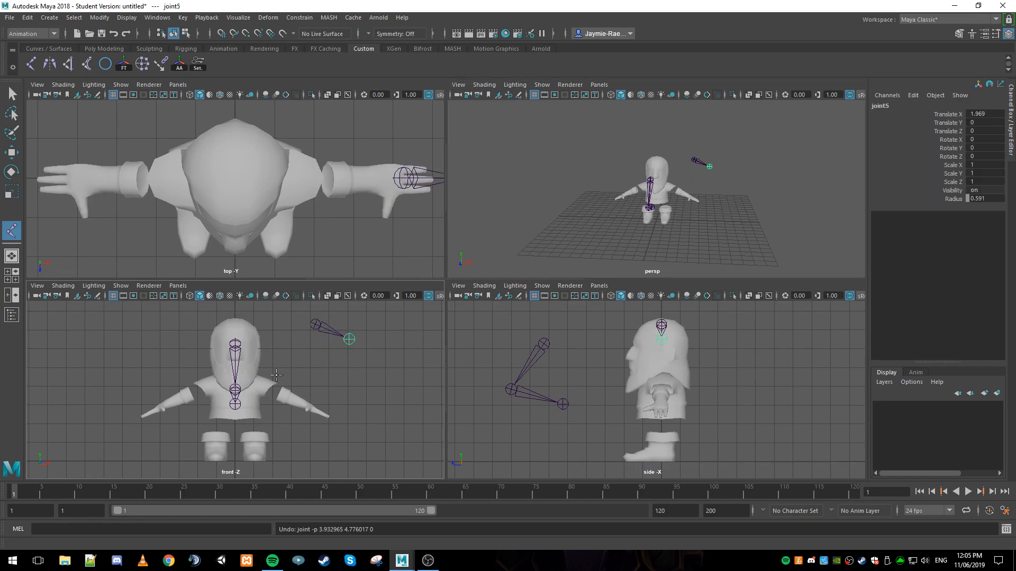
key("ctrl+z")
key("ctrl+z")
key("ctrl+z")
key("ctrl+z")
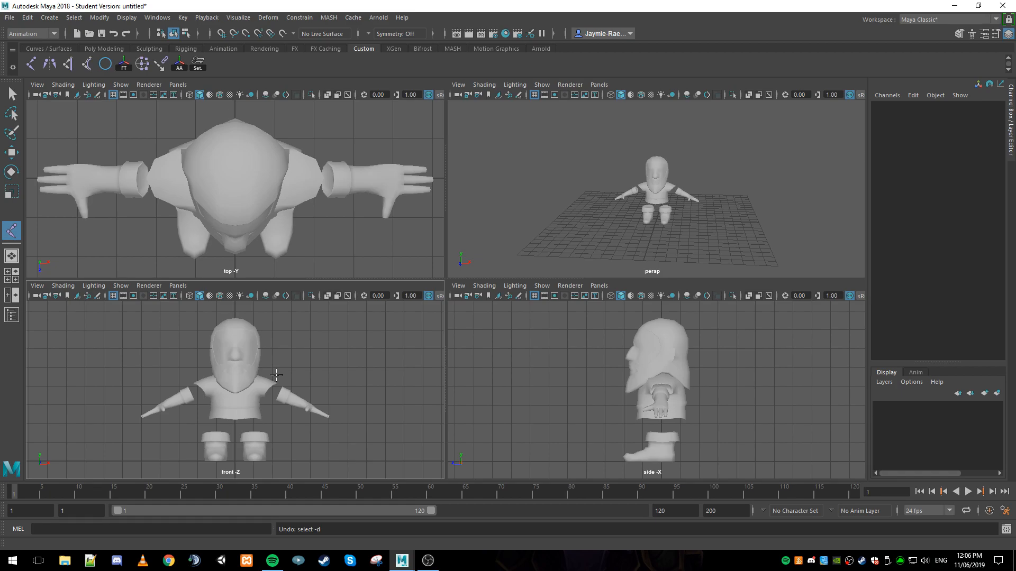
key("q")
left_click(535, 328)
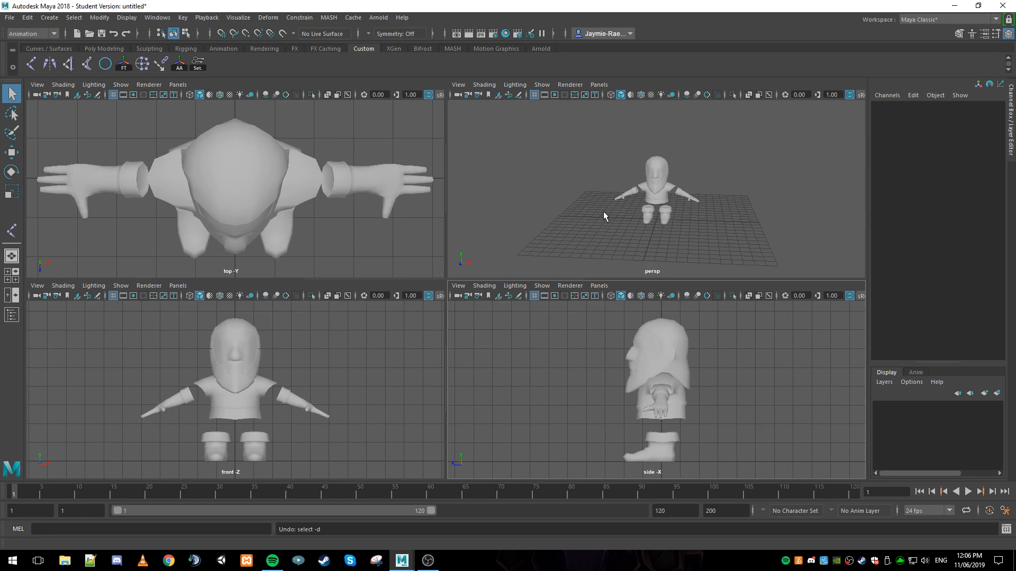
Maximize the side view on the gnome's lower body and place a single test joint behind the character.
key("space")
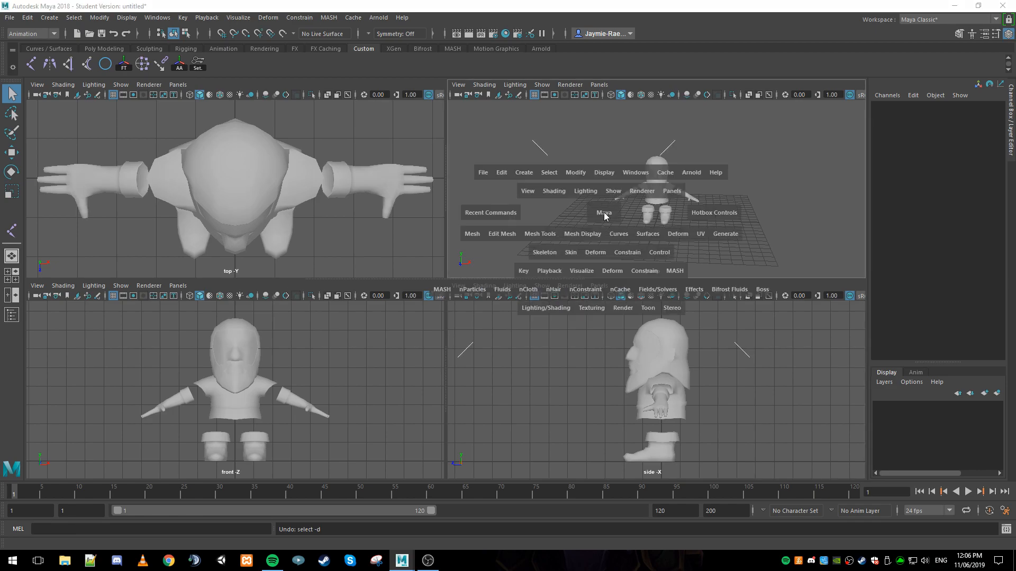
mouse_move(605, 214)
left_mouse_down()
mouse_move(605, 188)
mouse_move(640, 226)
mouse_move(581, 251)
mouse_move(582, 201)
mouse_move(625, 199)
mouse_move(630, 225)
mouse_move(603, 212)
left_mouse_up()
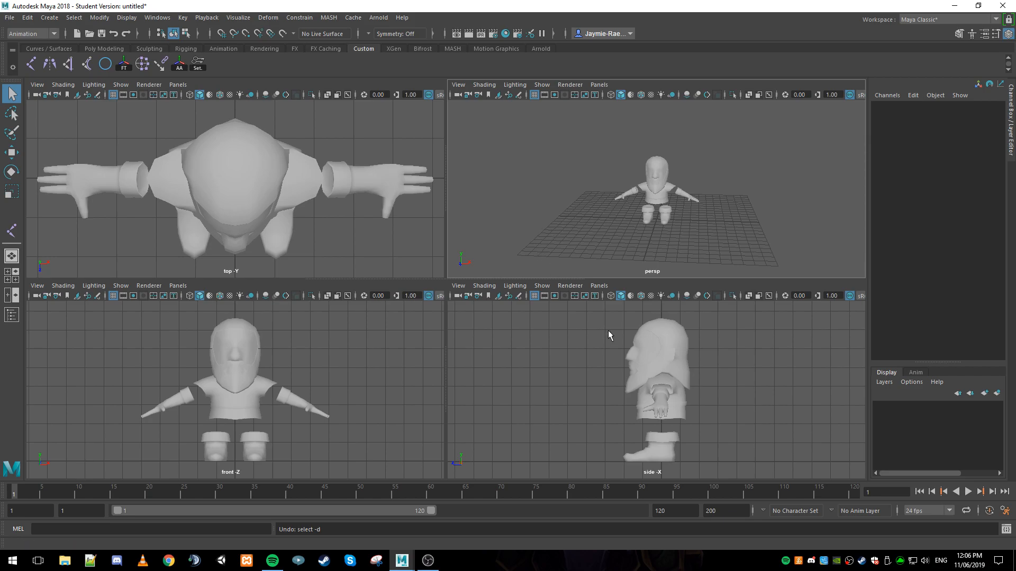
key("space")
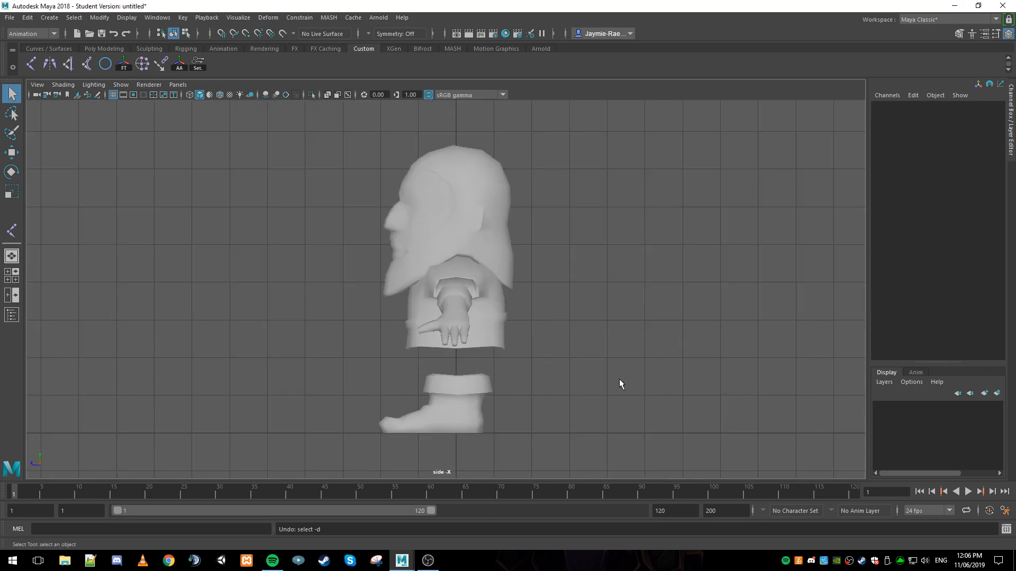
scroll(407, 341, "up", 4)
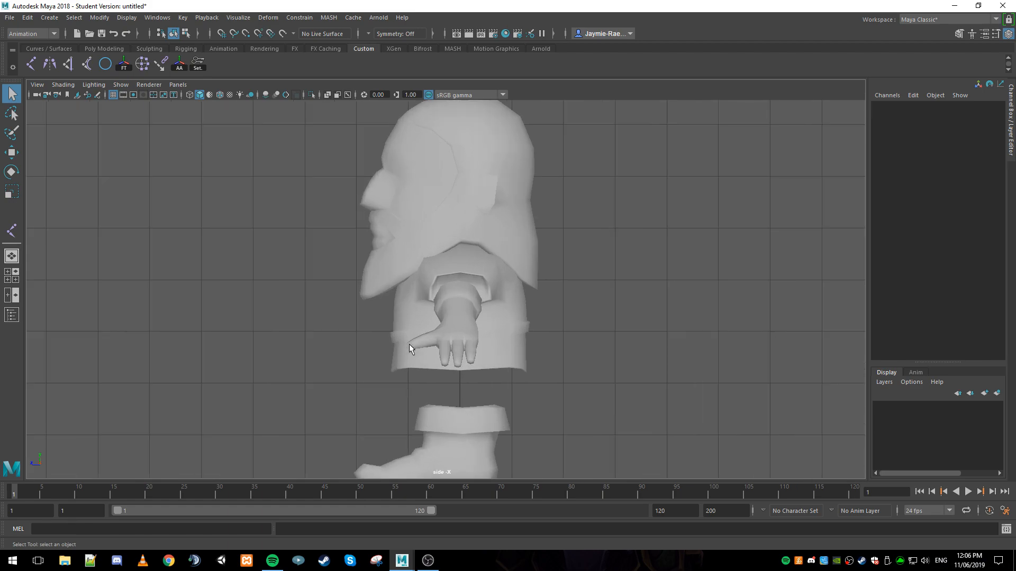
middle_click_drag(393, 392, 344, 301, "alt")
scroll(405, 300, "up", 3)
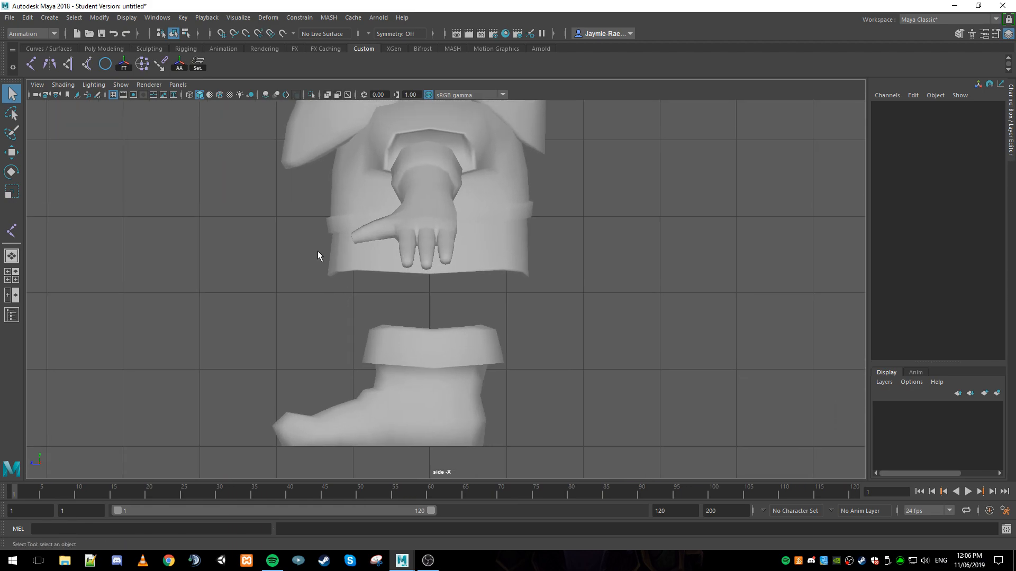
left_click(31, 64)
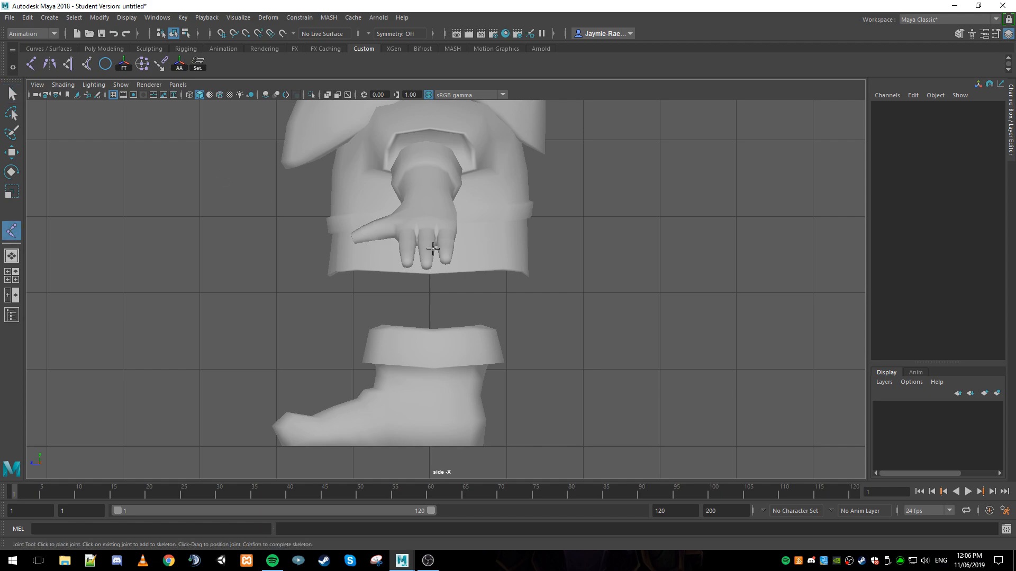
left_click(698, 233)
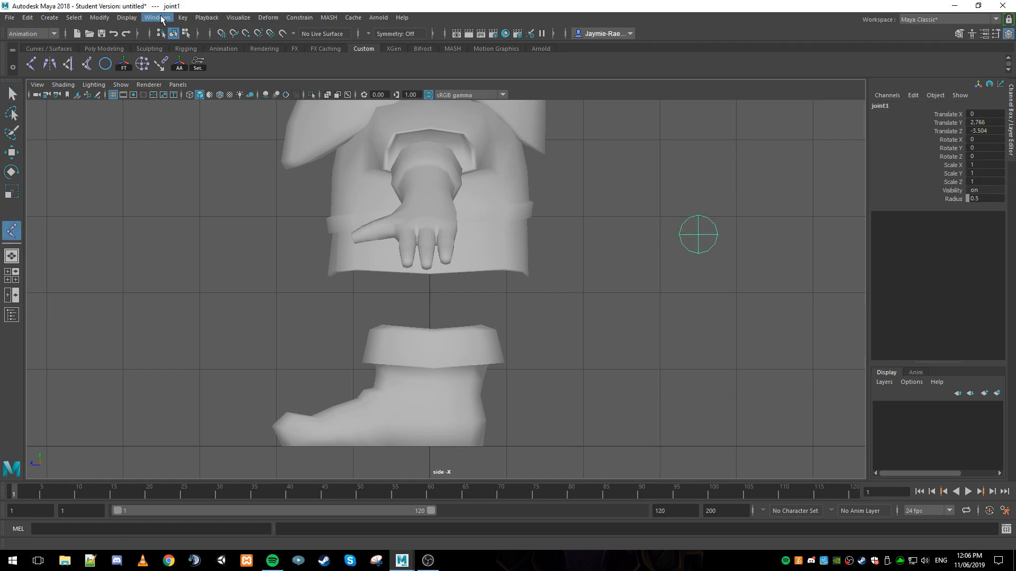
Set the joint display size to 0.25 and delete the test joint.
left_click(99, 18)
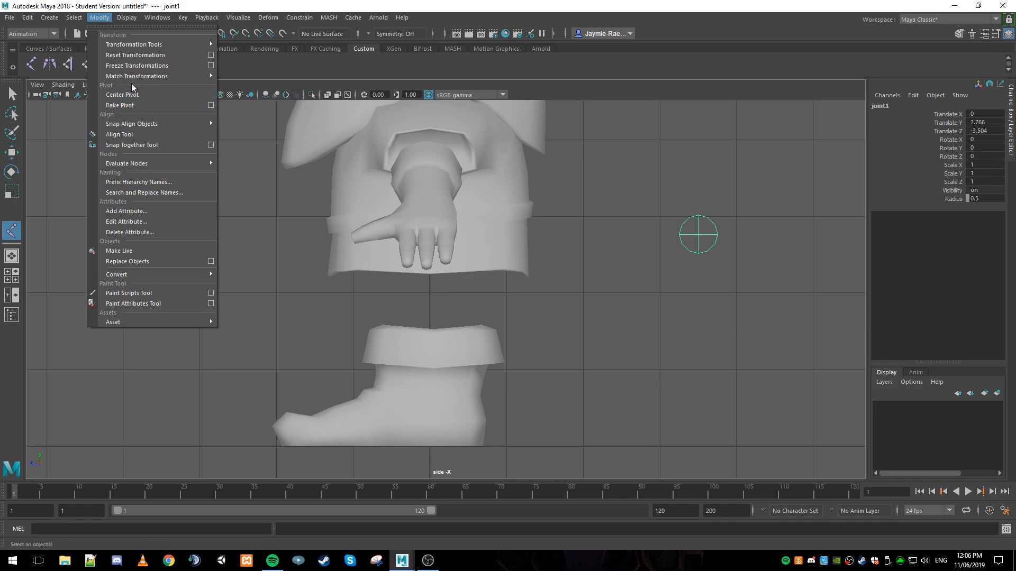
mouse_move(127, 18)
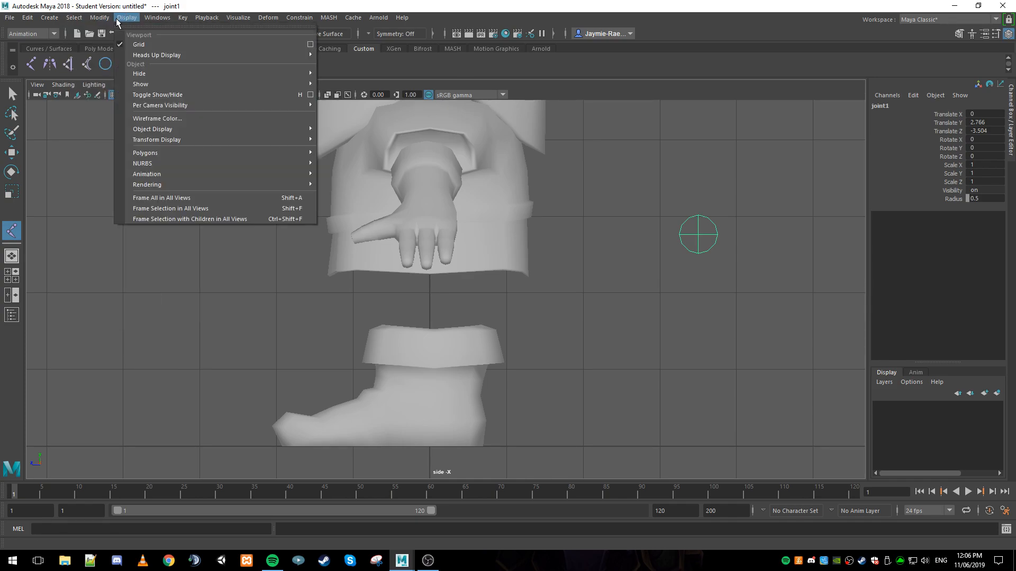
mouse_move(165, 176)
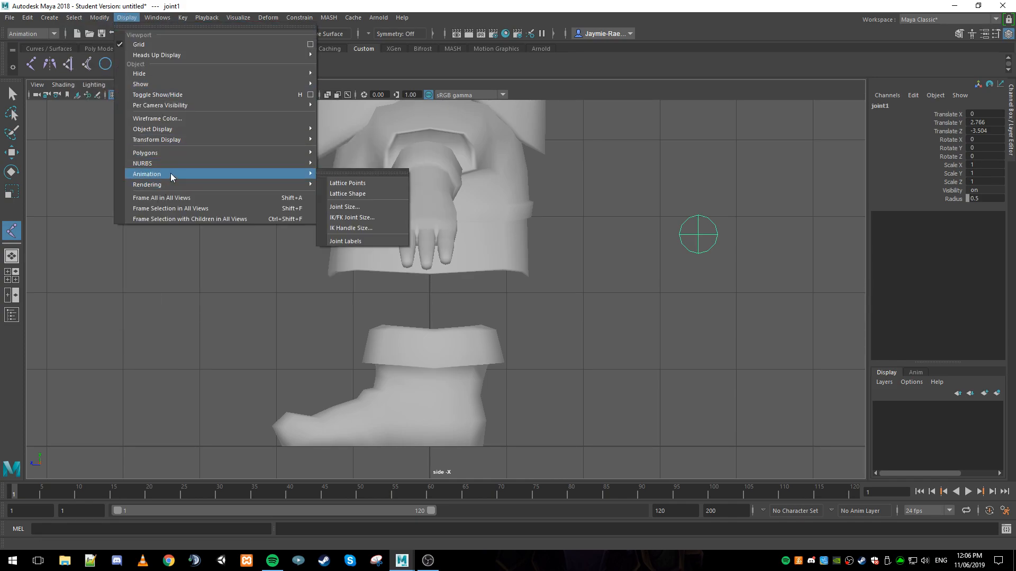
left_click(363, 206)
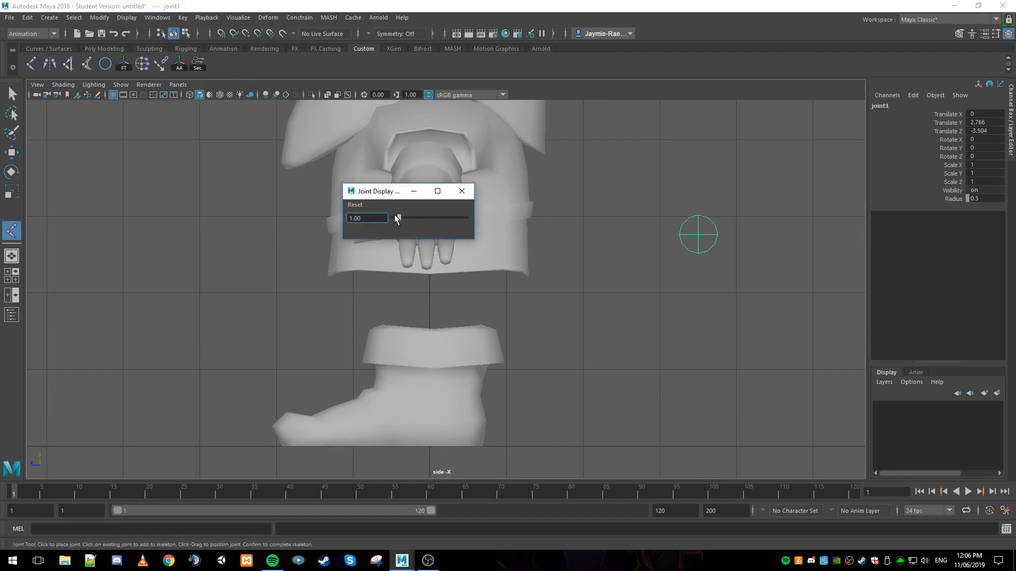
type("0.01")
key("Return")
key("BackSpace")
type("0.25")
key("Return")
left_click(465, 199)
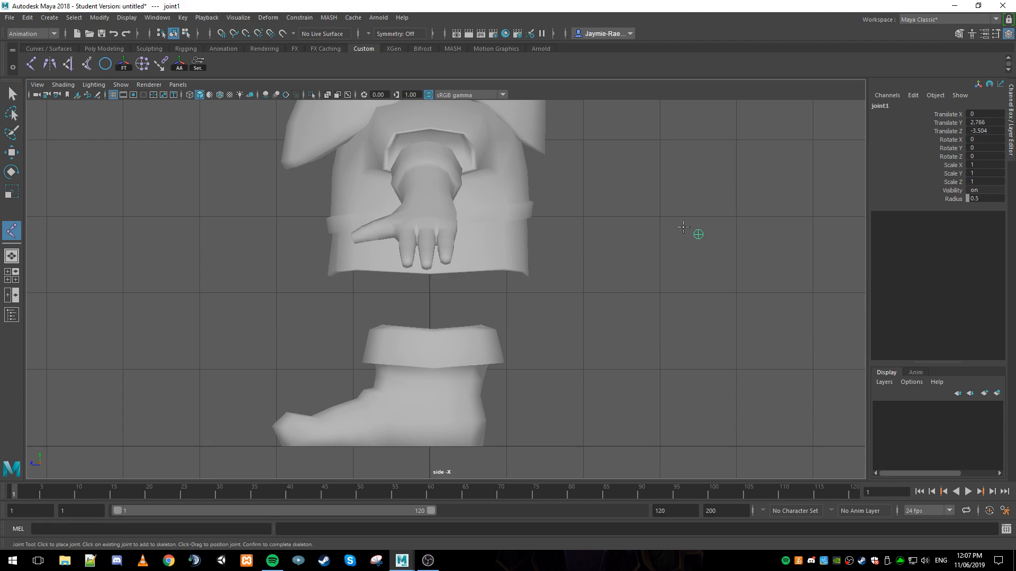
key("Delete")
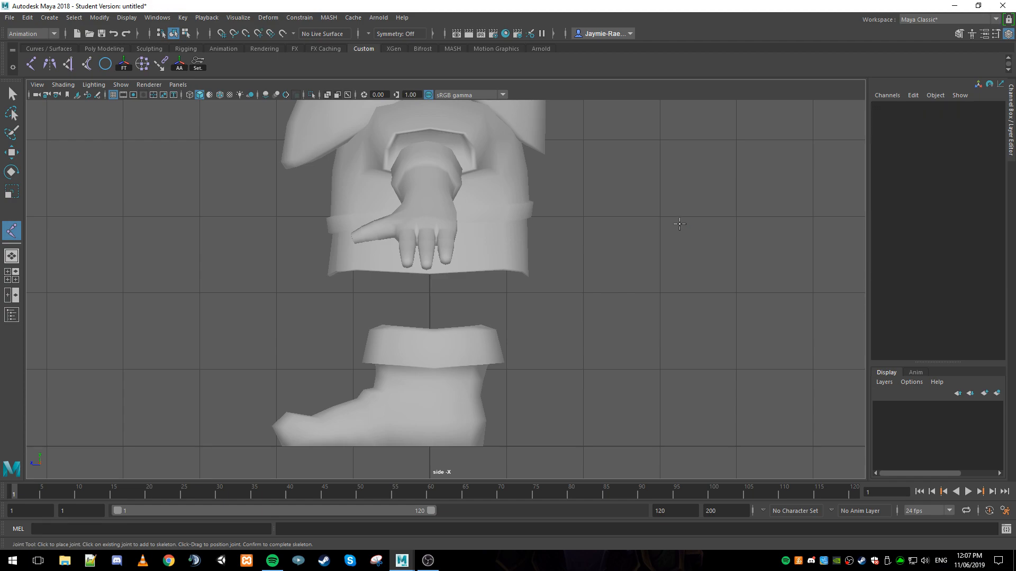
Draw a six-joint leg chain from hip through knee, ankle and foot to toe in the side view, and enable X-Ray and X-Ray Joints.
left_click(440, 221)
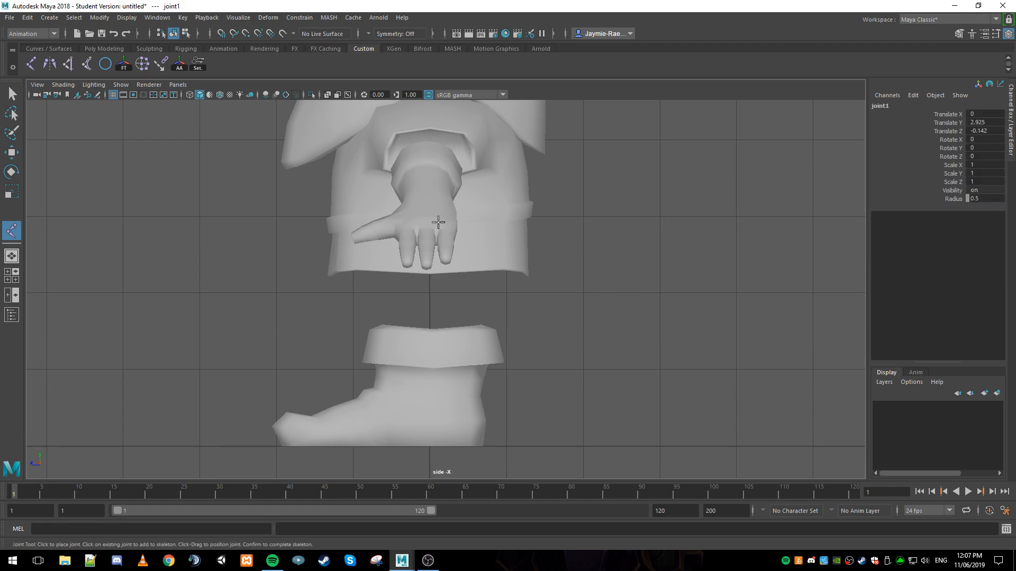
left_click(366, 280)
left_click(431, 360)
left_click(327, 420)
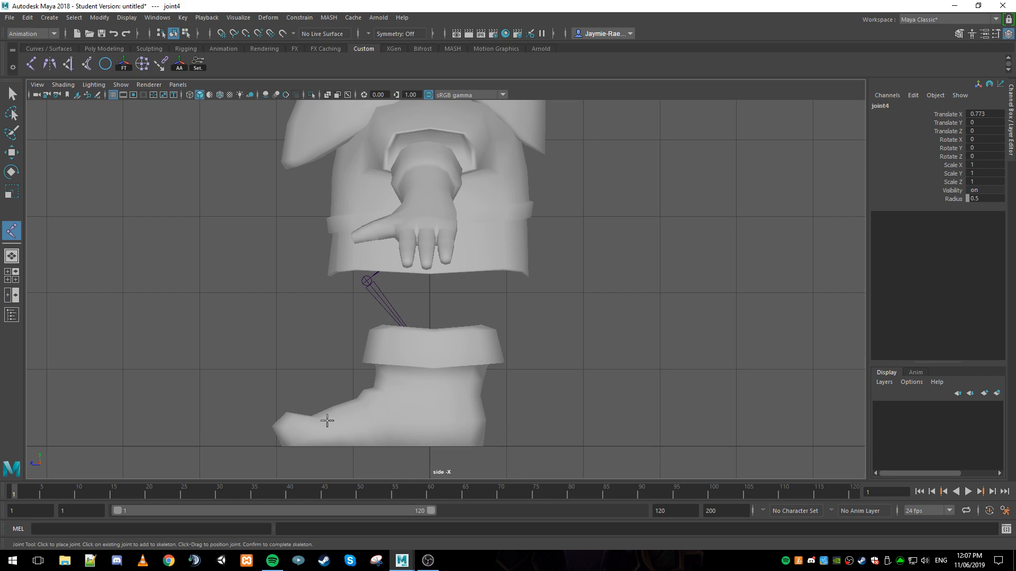
left_click(283, 422)
key("q")
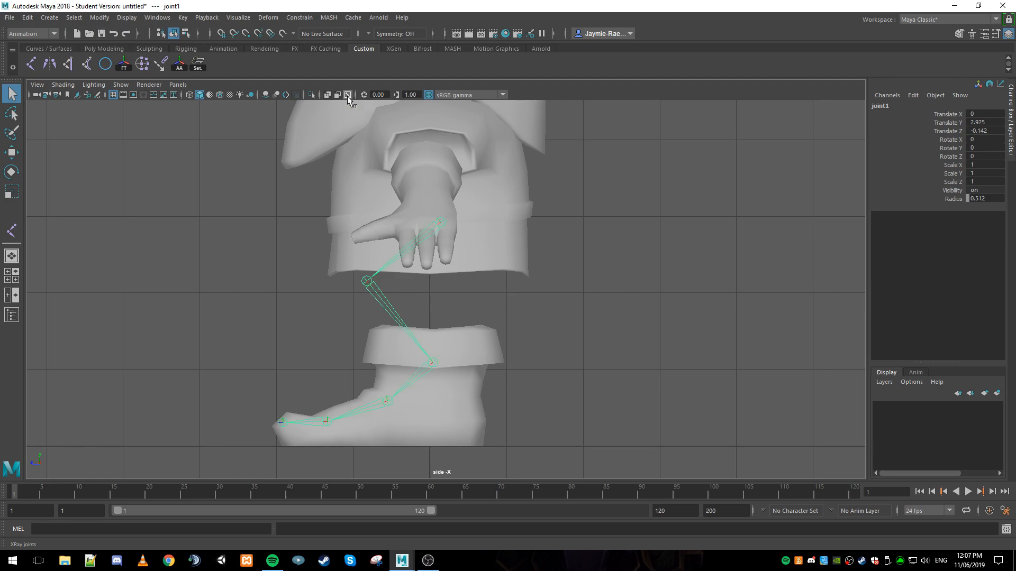
left_click(347, 96)
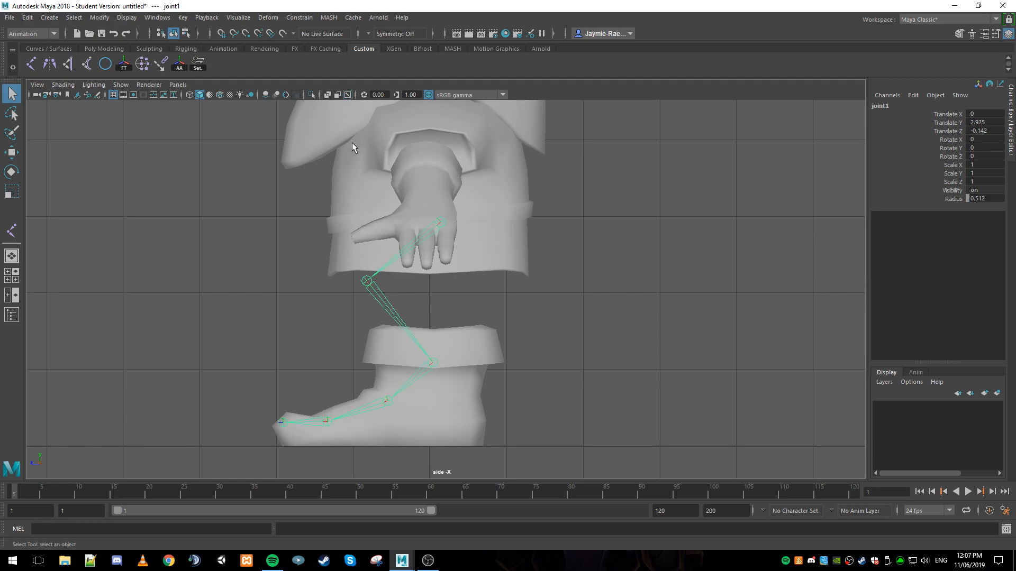
left_click(327, 95)
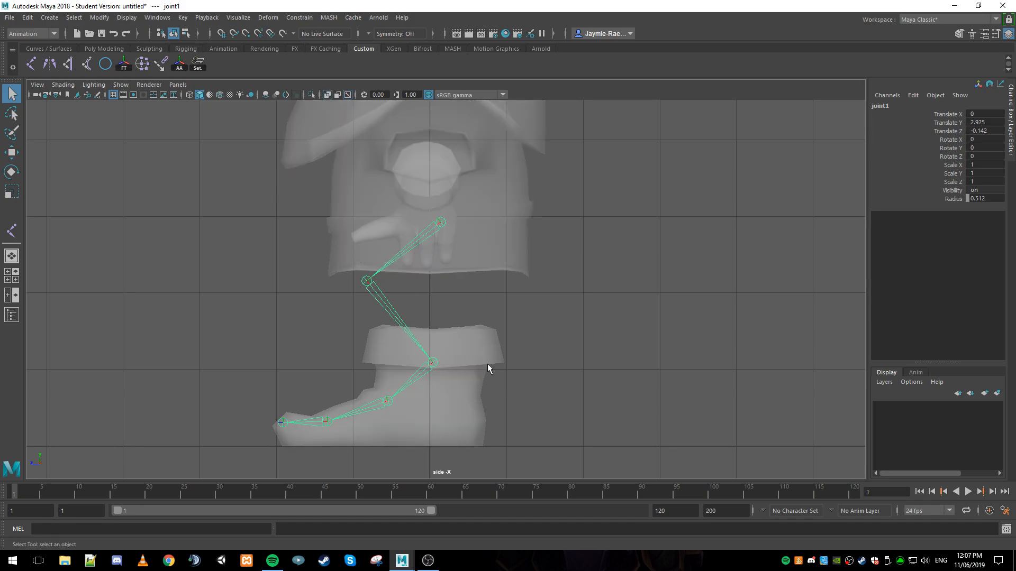
Unparent the mid-foot joint and the ball joint, and delete the isolated mid-foot joint.
left_click(388, 403)
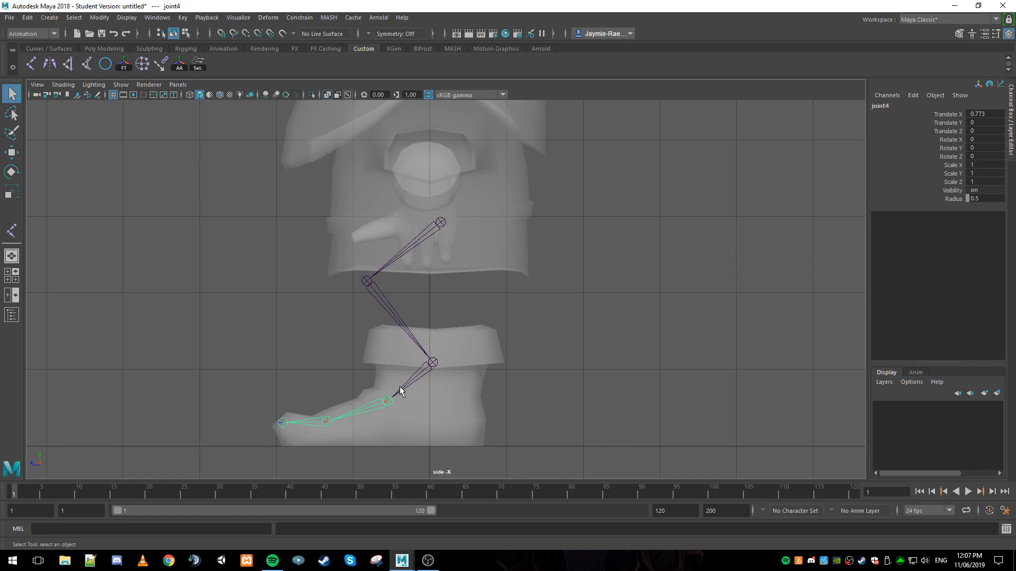
key("shift+p")
left_click(329, 421)
key("shift+p")
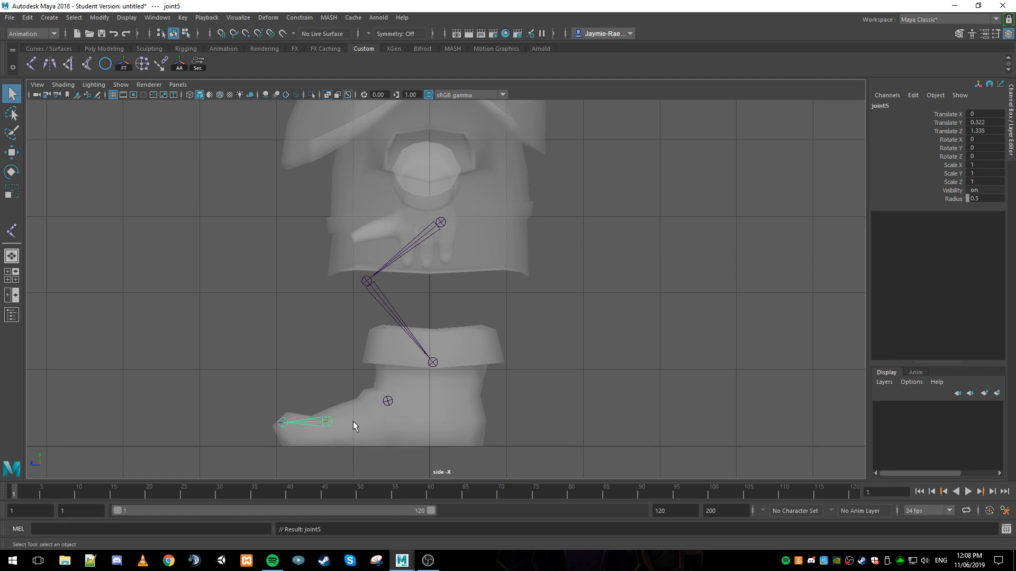
left_click(386, 401)
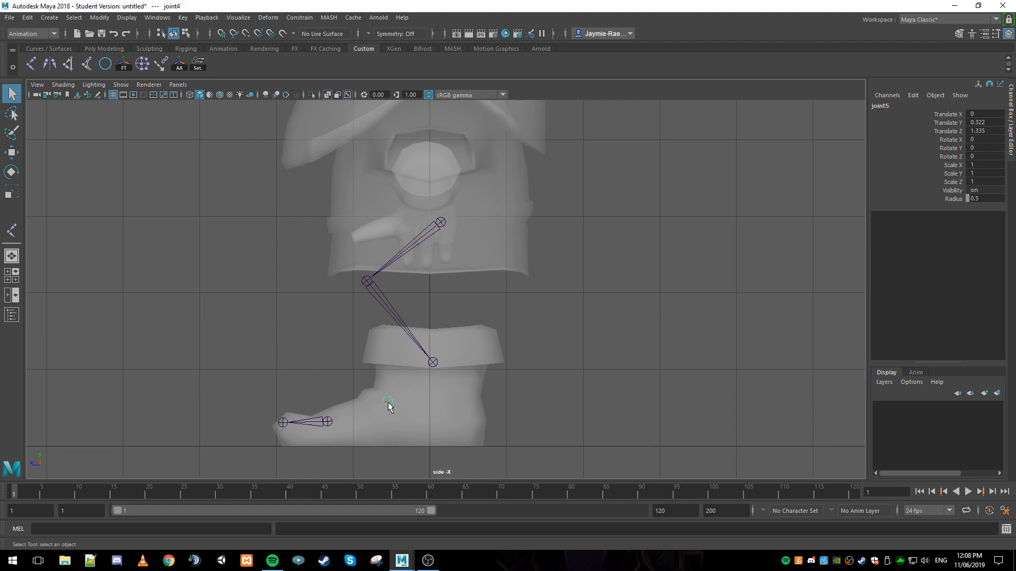
key("Delete")
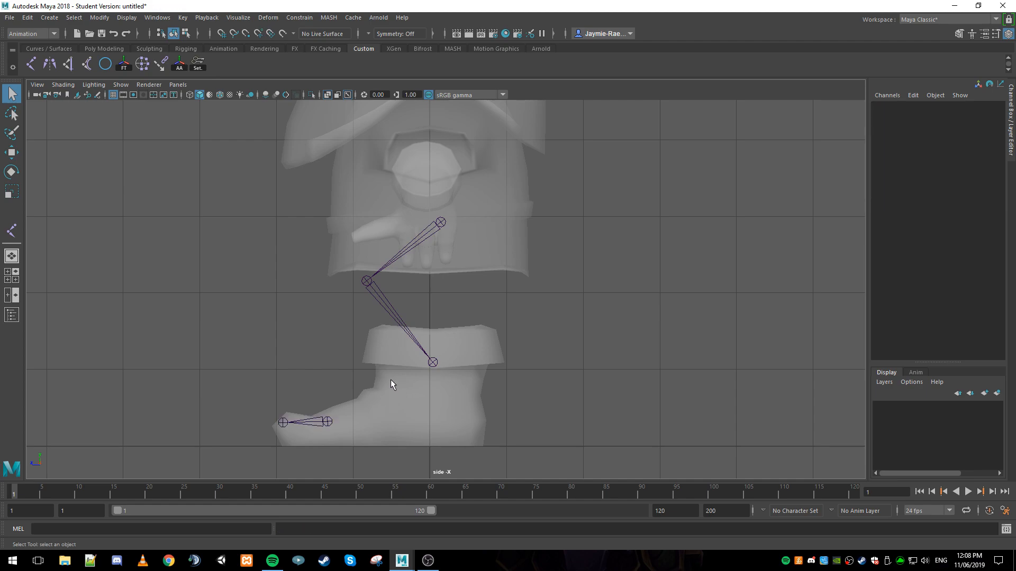
Parent the ball joint of the foot to the ankle joint.
left_click(330, 421)
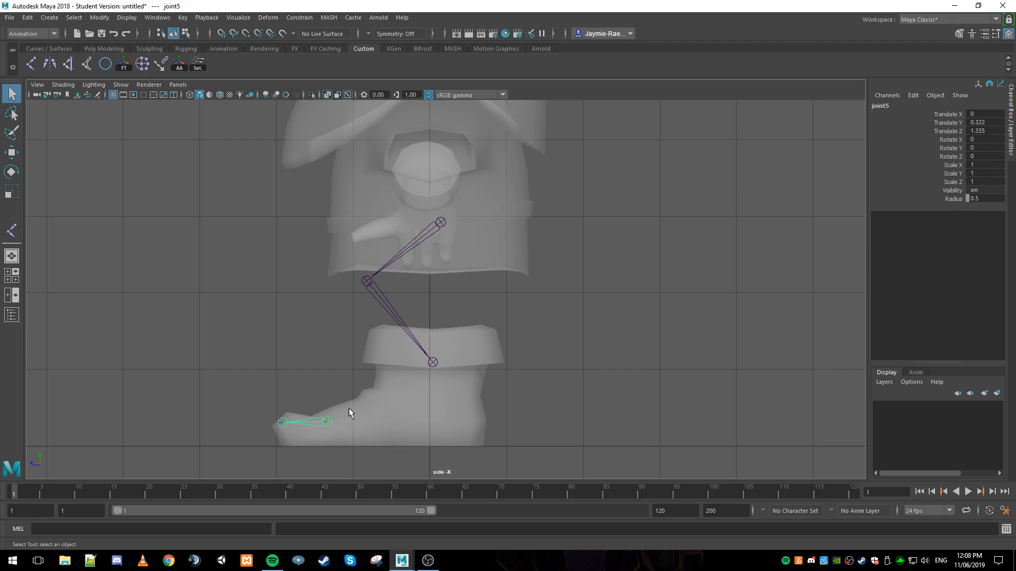
left_click(433, 364, "shift")
left_click(329, 422)
left_click(432, 364, "shift")
key("p")
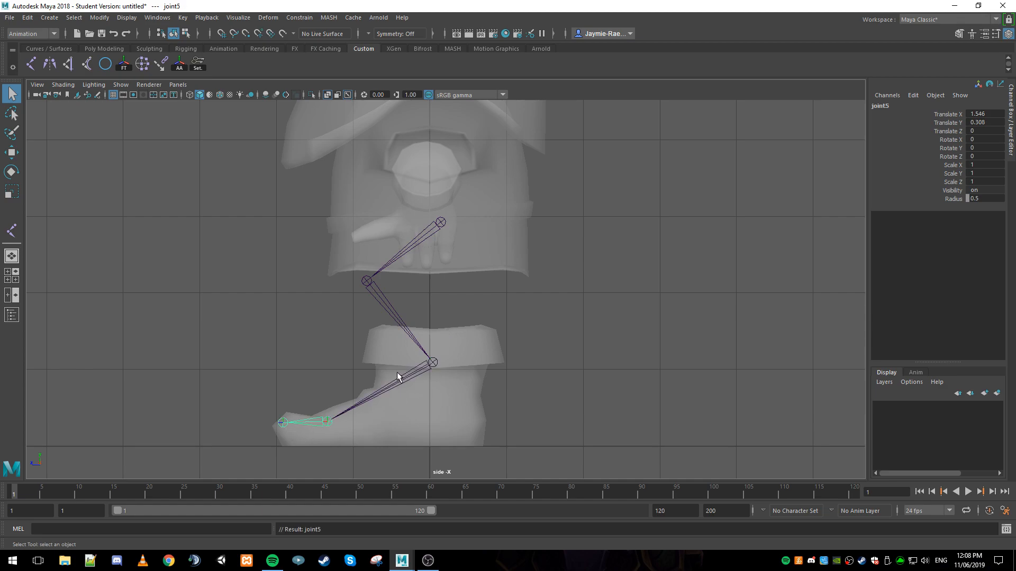
Unparent the ankle and ball joints, and move the ankle joint slightly down to about Translate Y 0.93, Z -0.018.
left_click(428, 365)
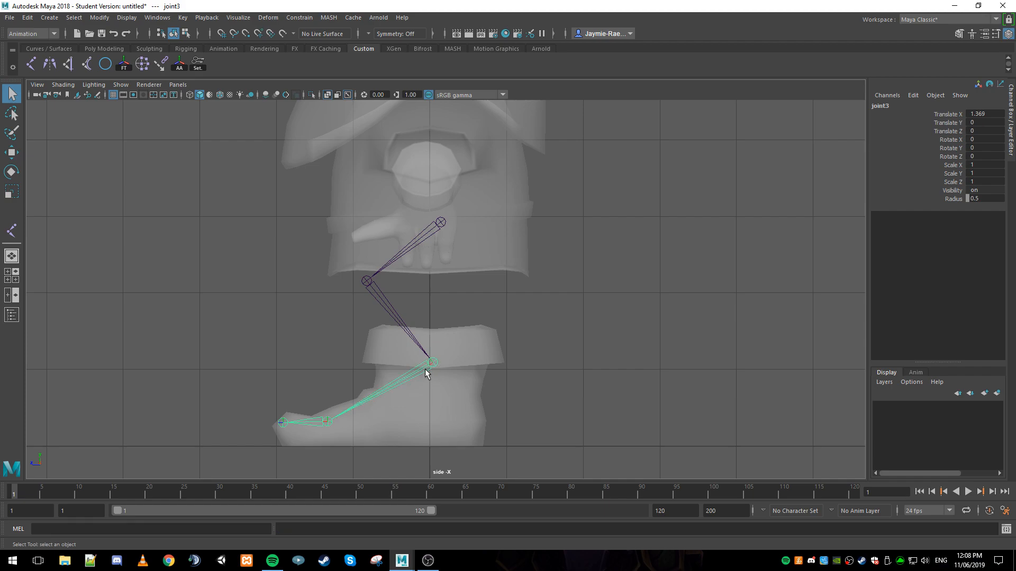
key("shift+p")
left_click(325, 422)
key("shift+p")
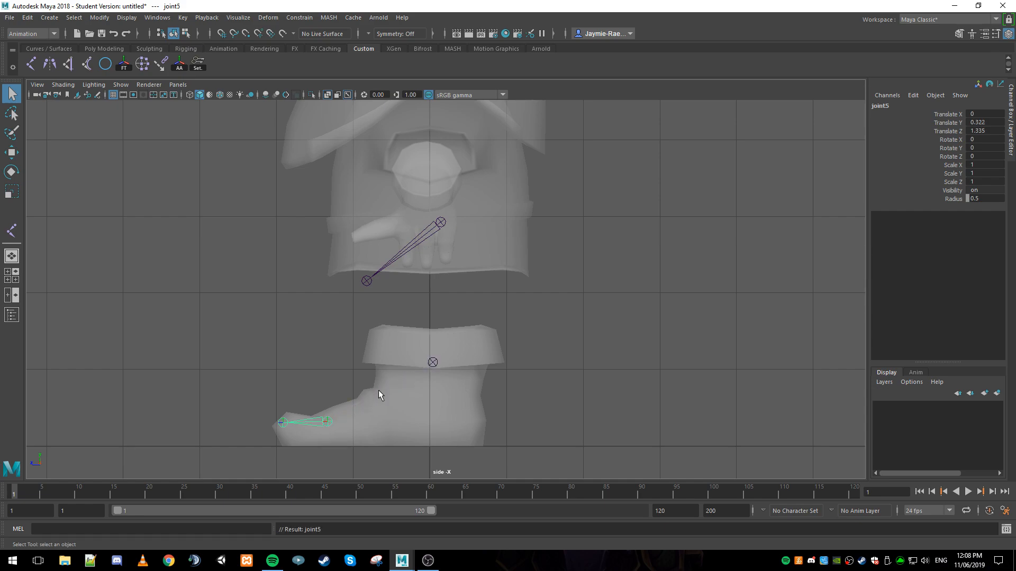
left_click(432, 364)
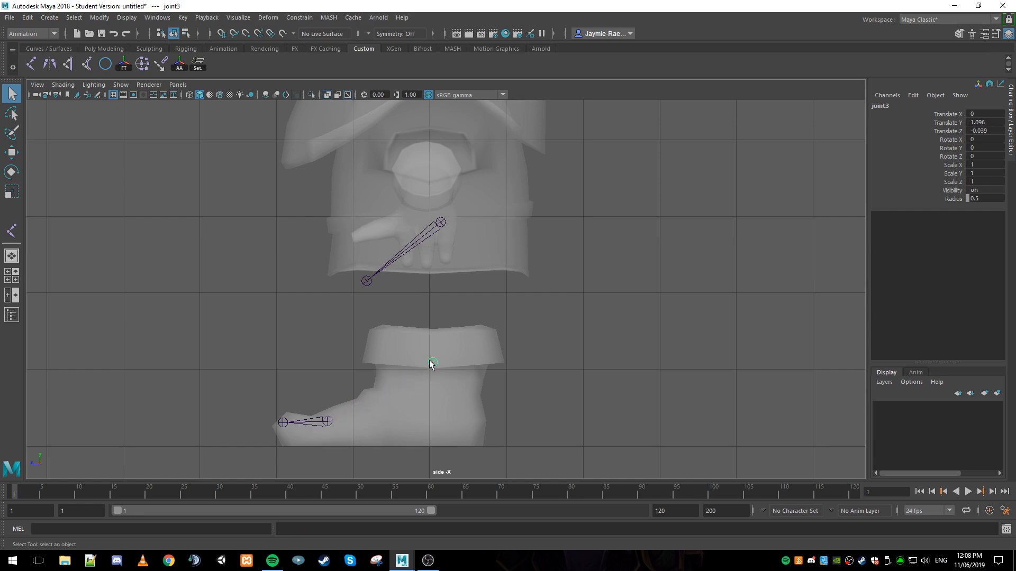
key("w")
left_click_drag(432, 364, 431, 381)
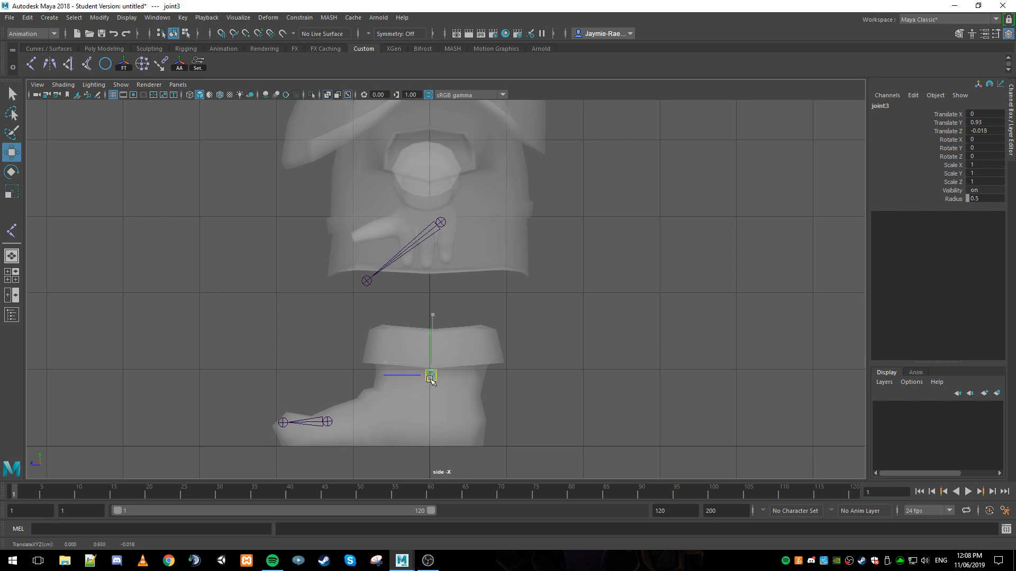
Reparent the ball joint to the ankle joint and the ankle joint to the knee joint, and clear the selection.
left_click(328, 422)
left_click(430, 375)
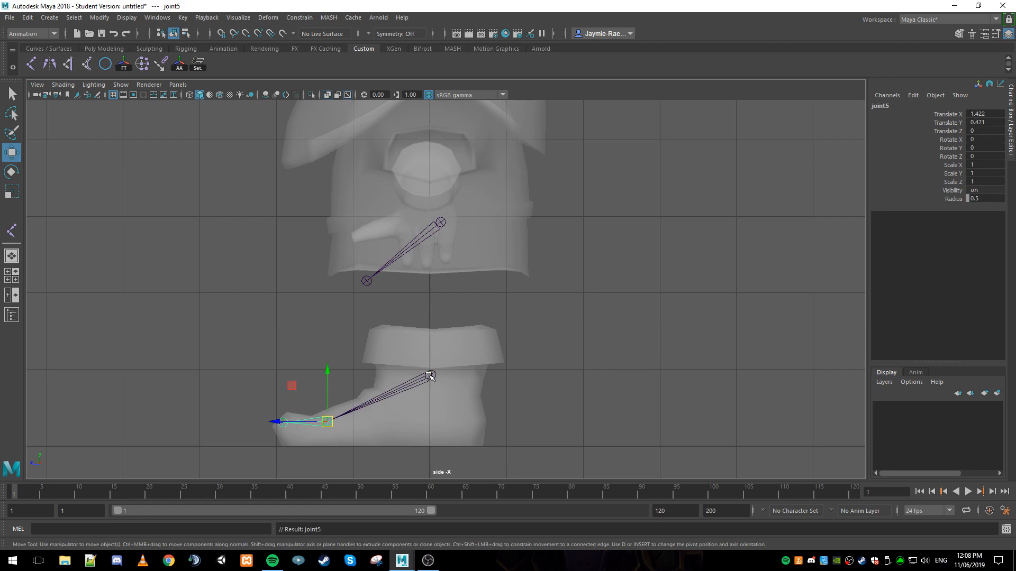
left_click(366, 281)
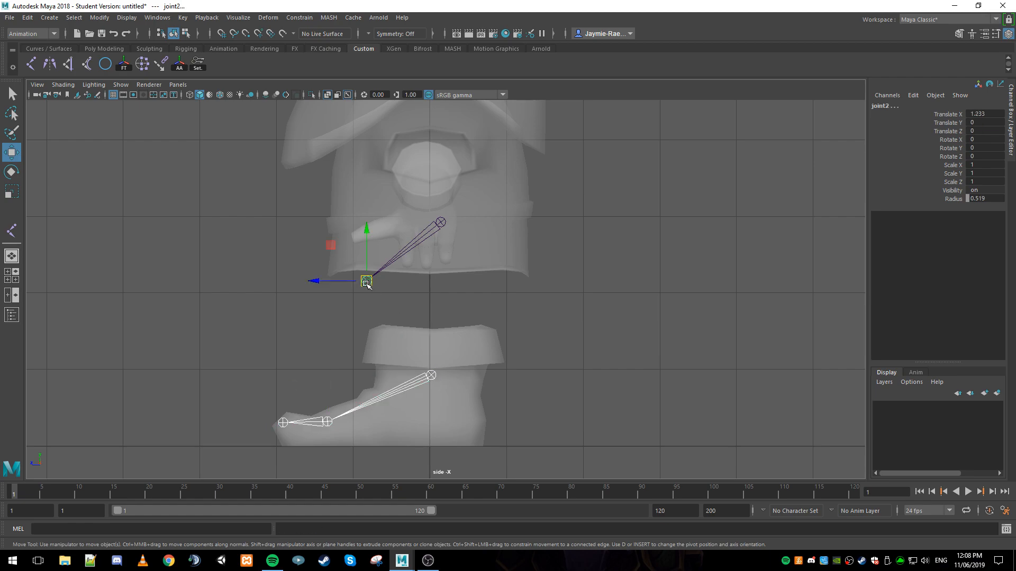
key("p")
left_click(496, 295)
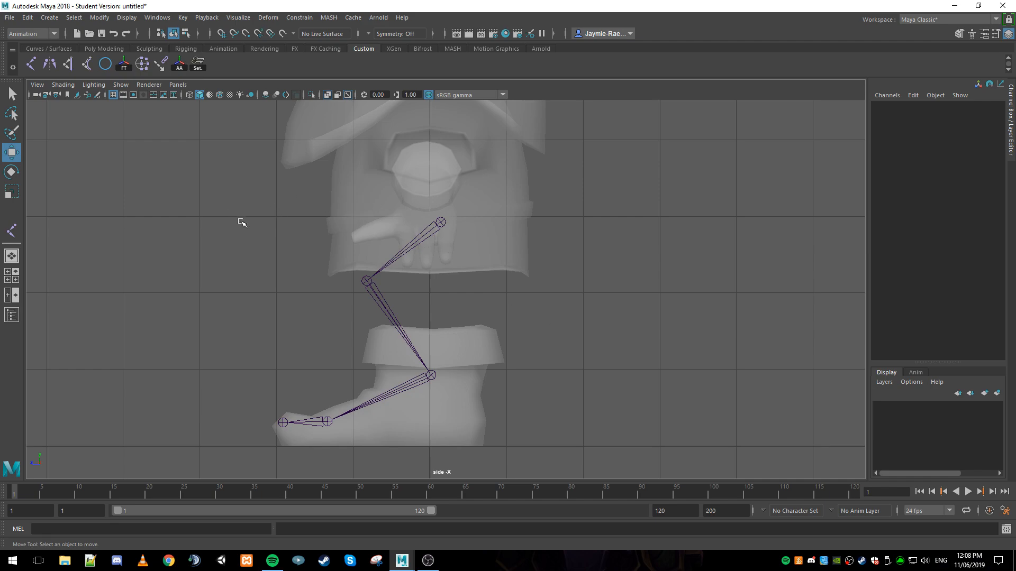
Switch to the four-view layout and enable X-Ray Joints and X-Ray in the front view.
key("space")
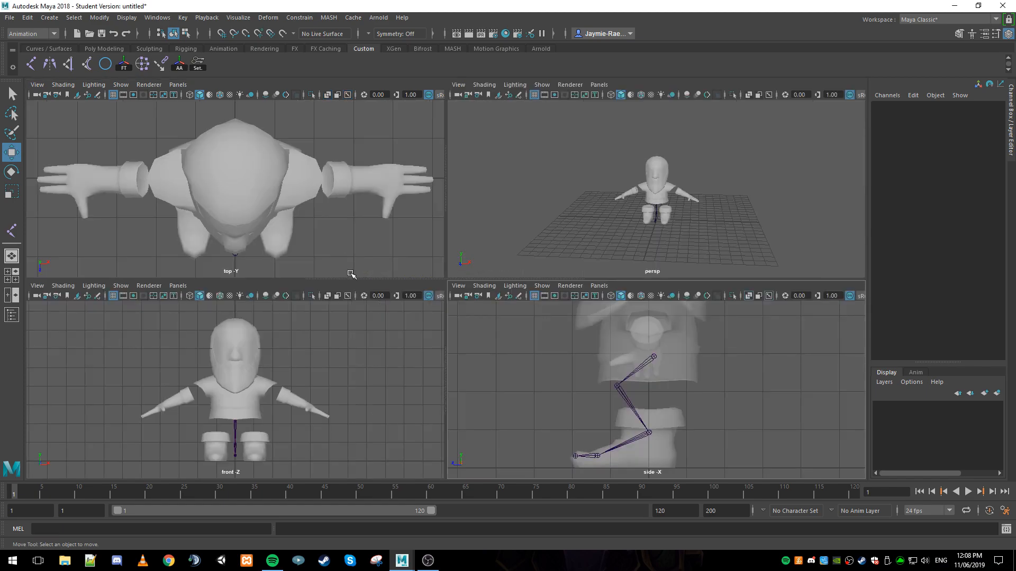
left_click(243, 409)
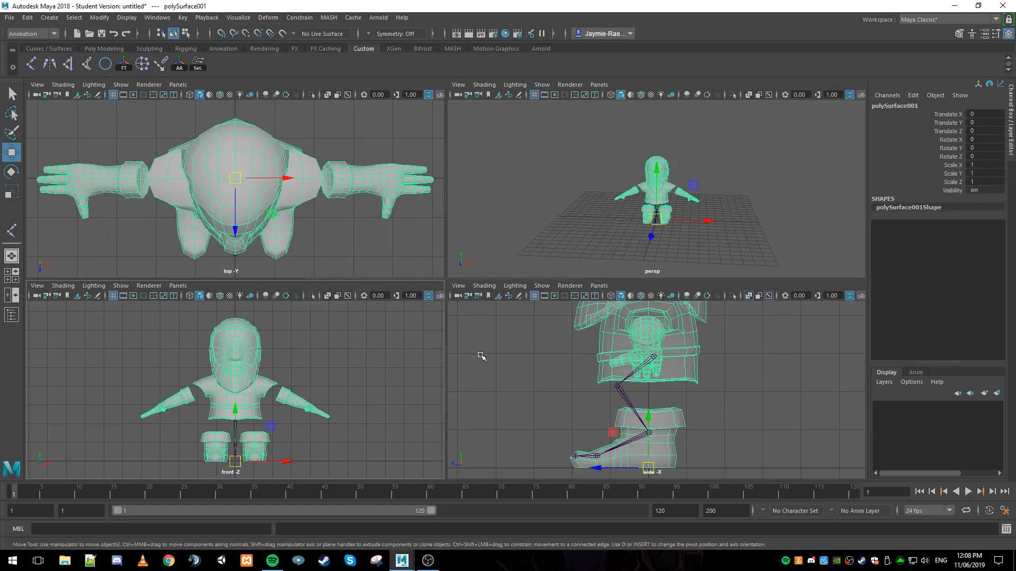
left_click(524, 362)
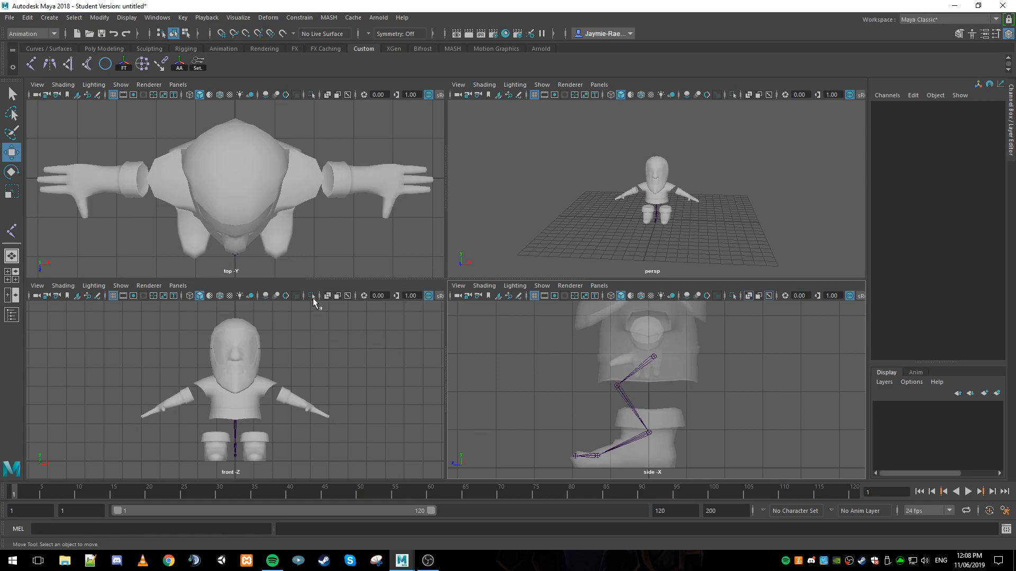
left_click(348, 298)
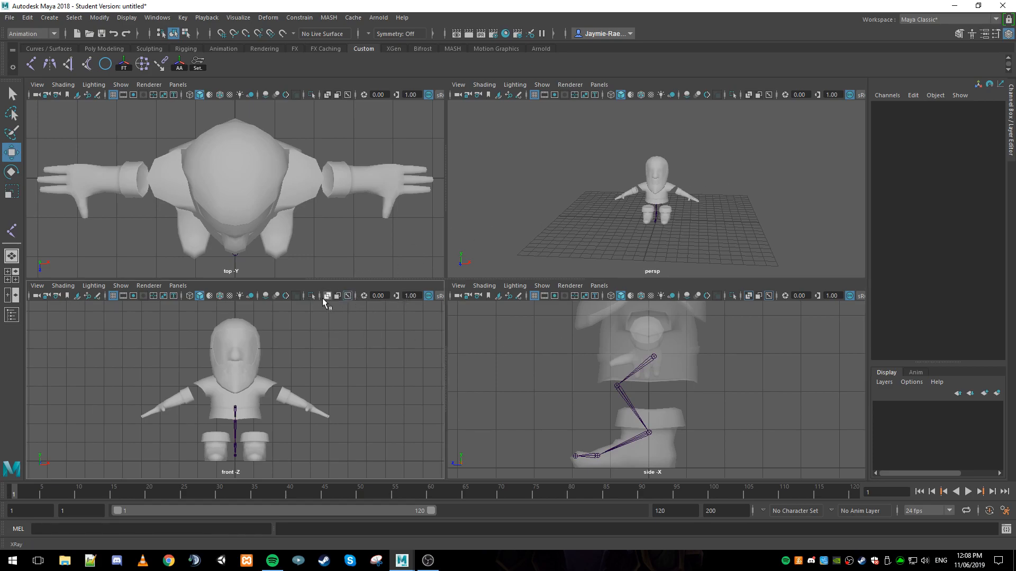
left_click(328, 296)
scroll(272, 383, "up", 5)
scroll(329, 400, "down", 5)
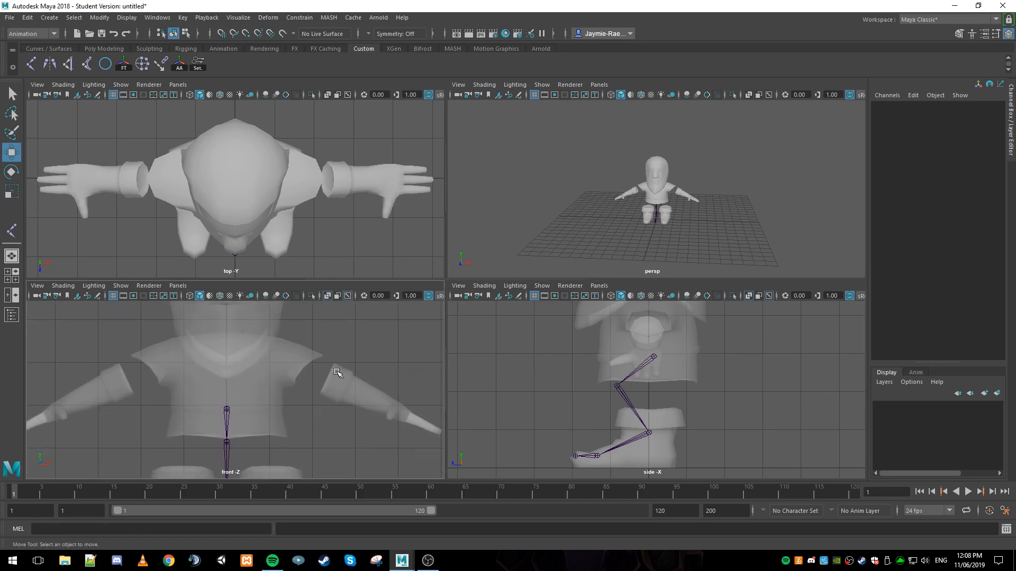
Create a display layer containing the gnome mesh and name it Model.
left_click(656, 173)
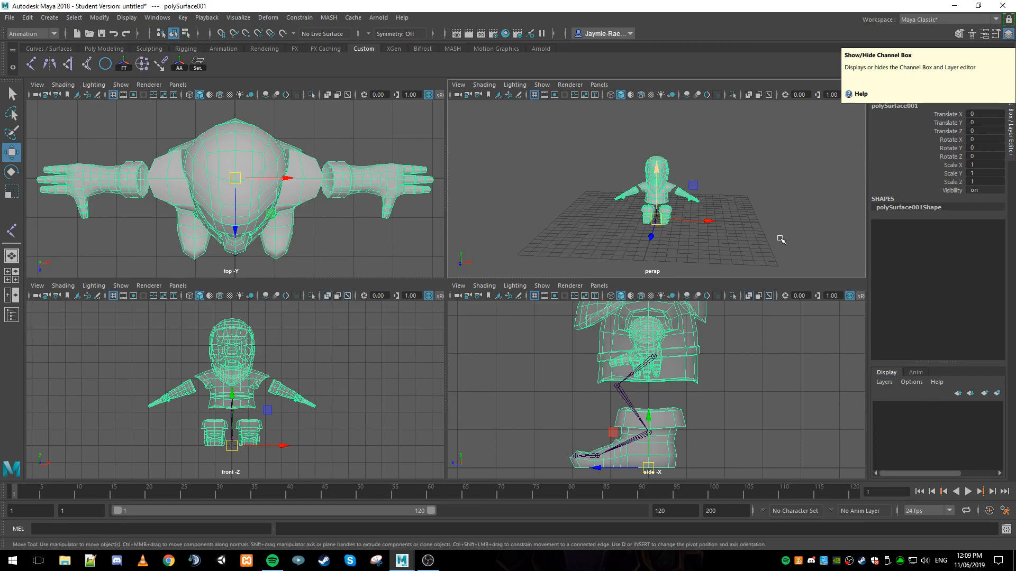
left_click(996, 394)
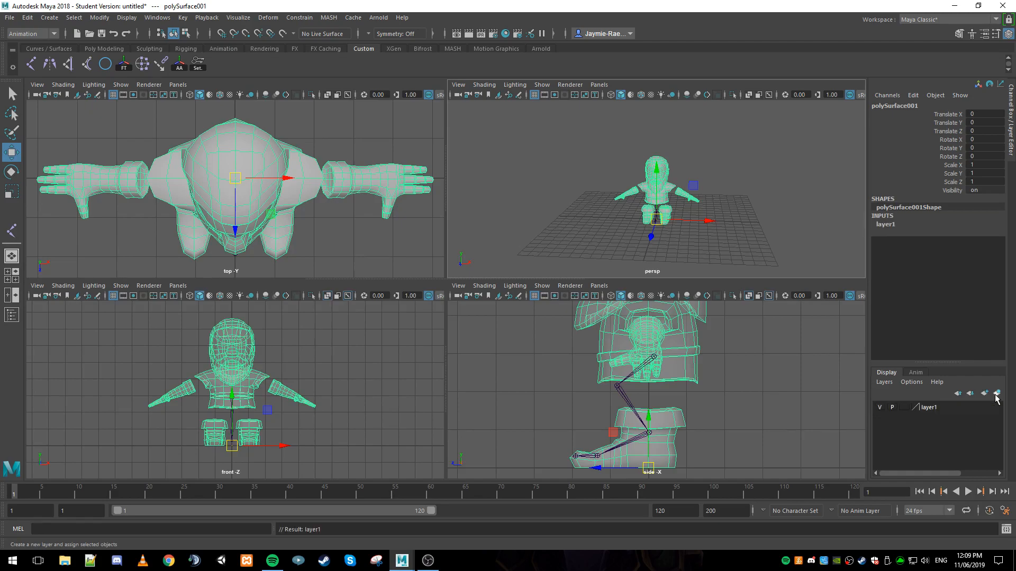
double_click(932, 407)
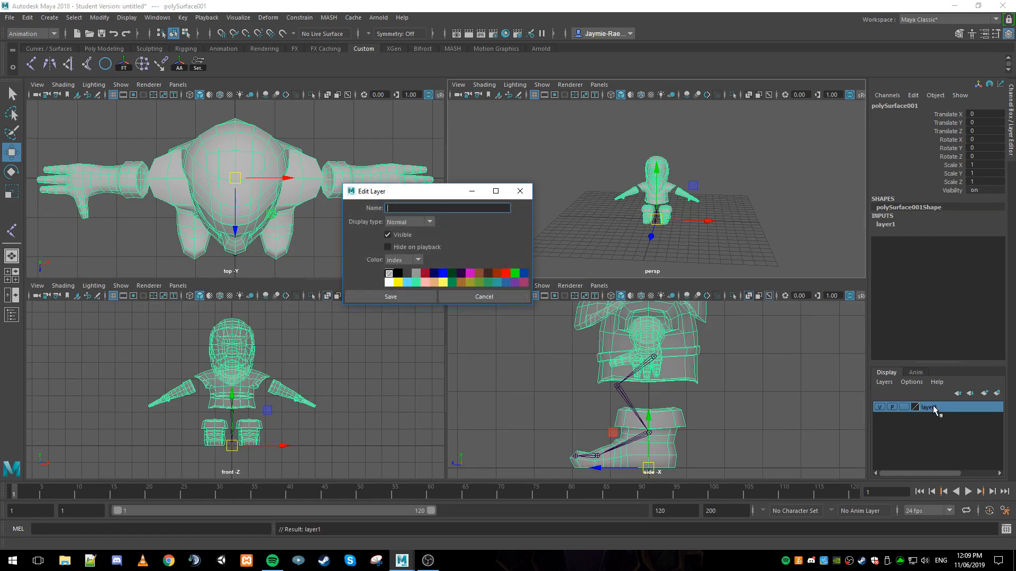
type("Model")
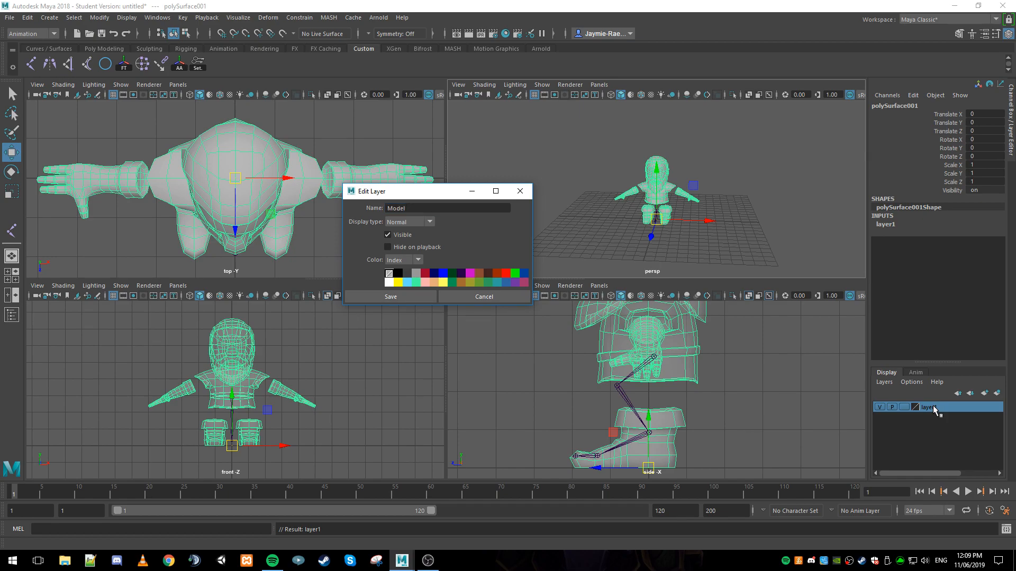
left_click(413, 295)
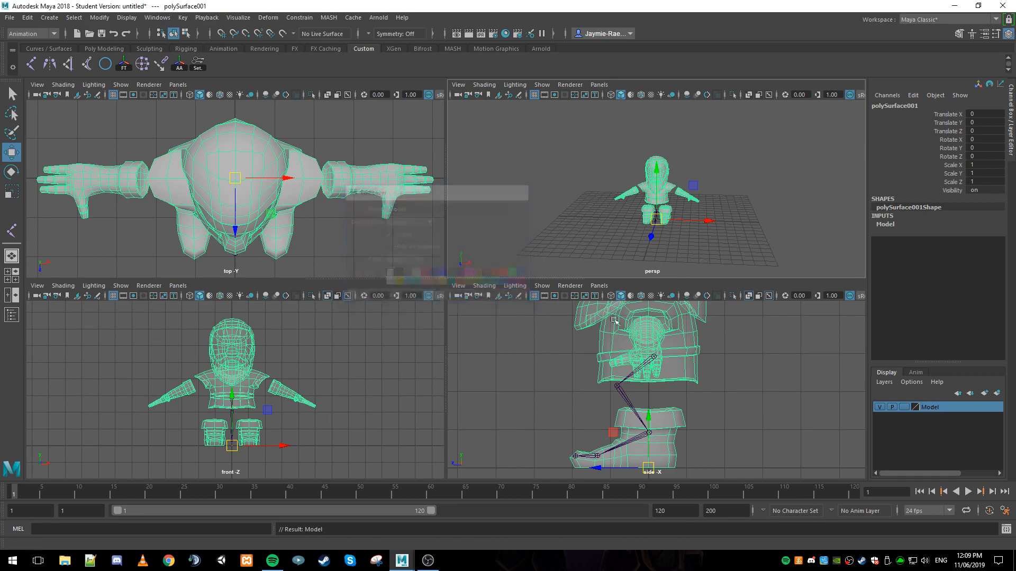
Set the Model layer to Reference (R), clear the selection, and select the hip joint in the side view.
left_click(904, 407)
left_click(903, 407)
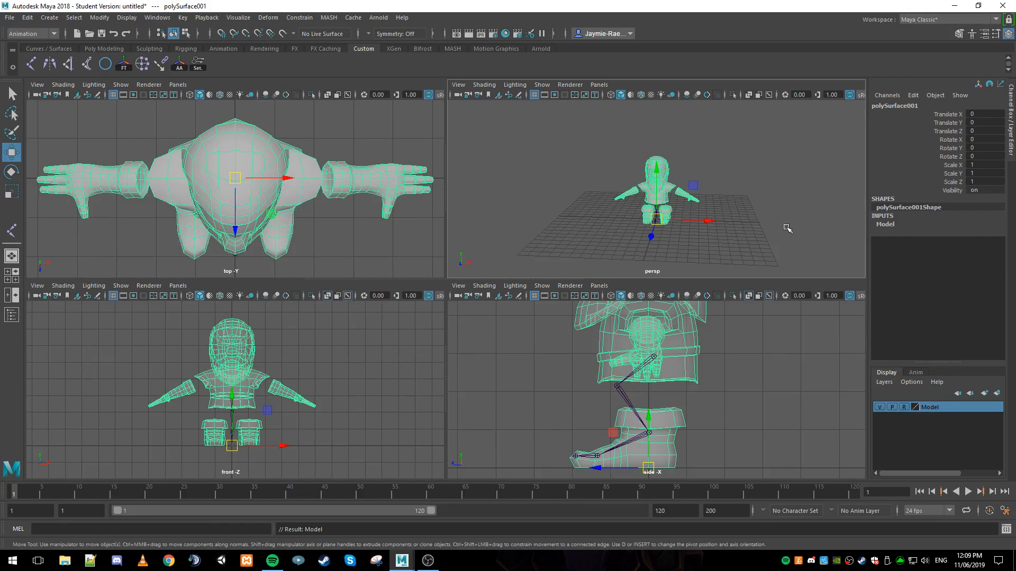
left_click(790, 223)
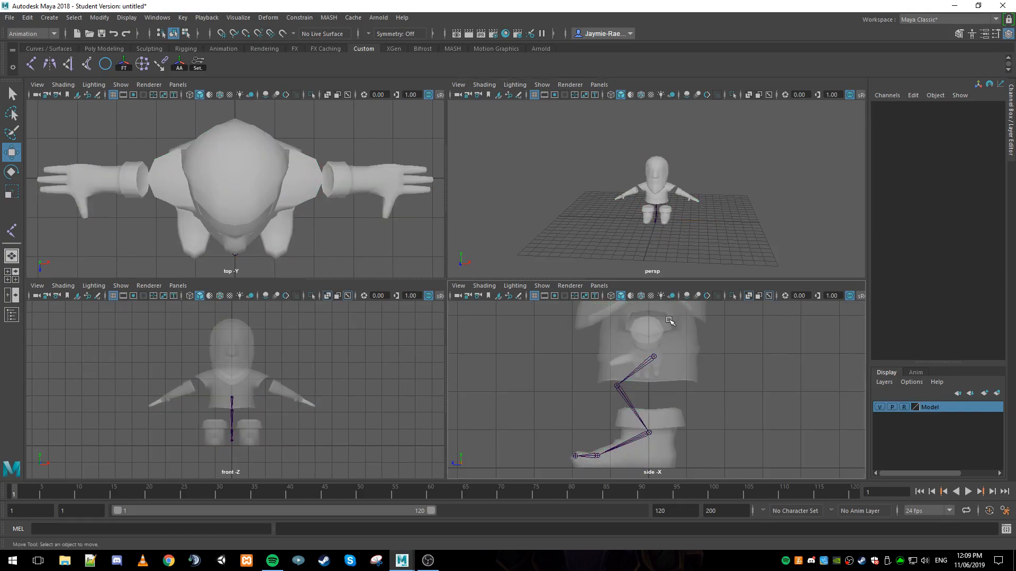
left_click(654, 358)
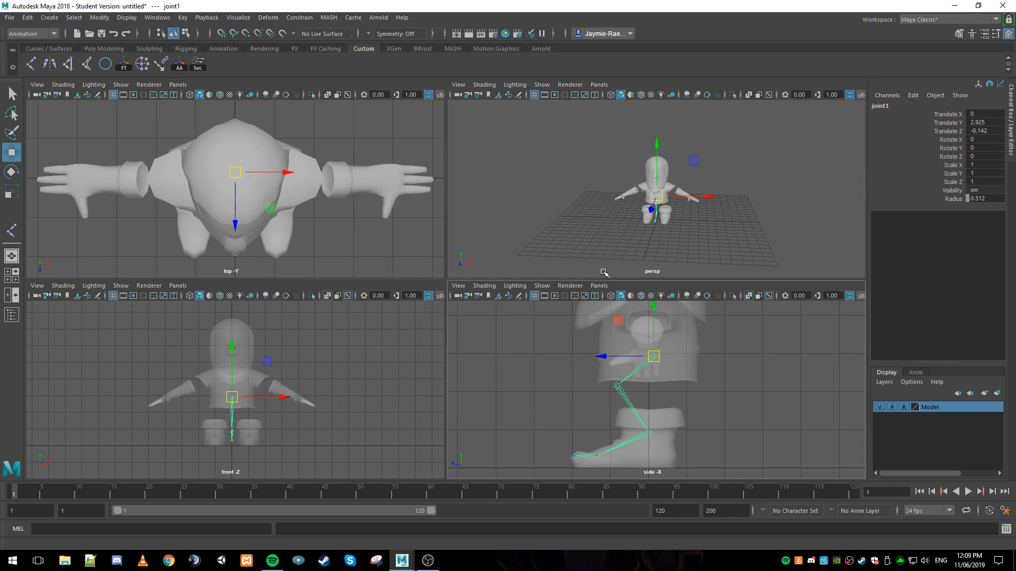
Enable X-Ray and X-Ray Joints in both the perspective and top views, with nothing selected.
left_click(748, 94)
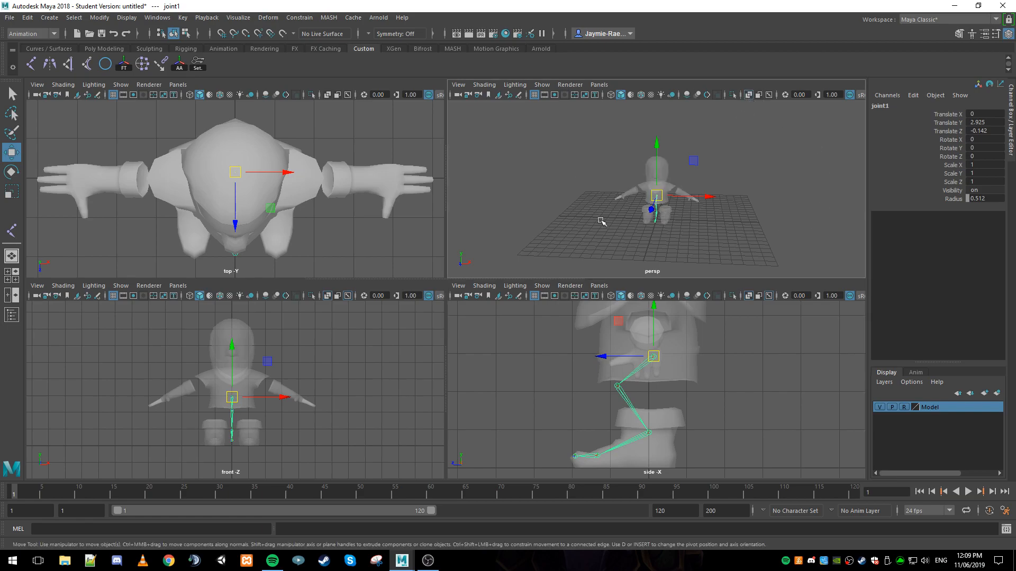
left_click(349, 347)
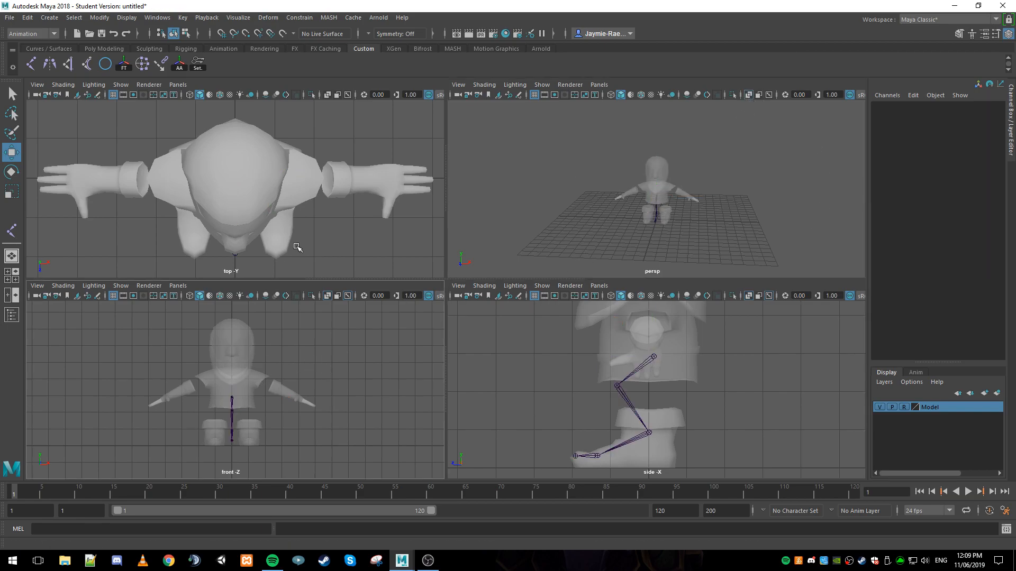
left_click(327, 95)
left_click(349, 95)
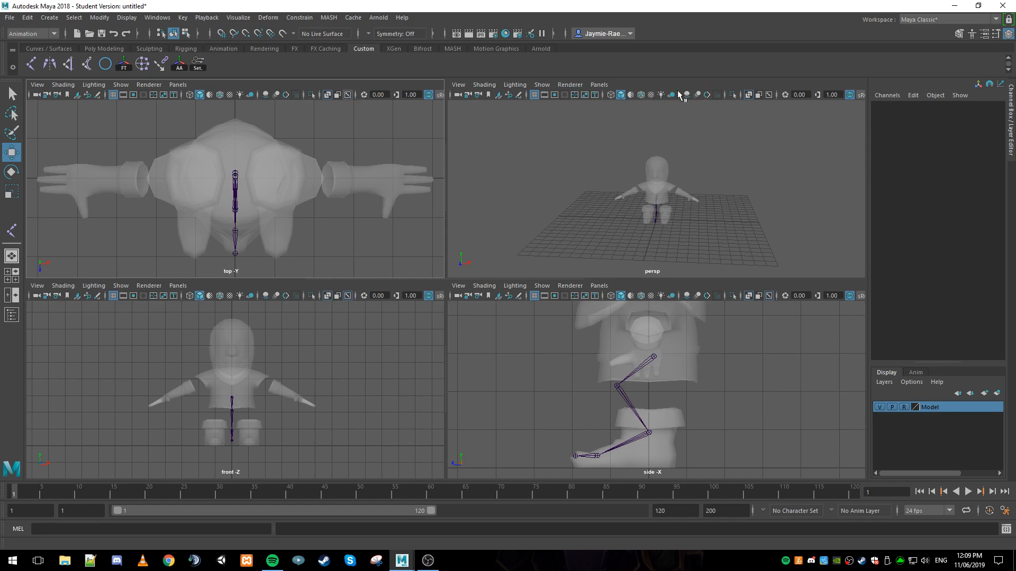
left_click(769, 100)
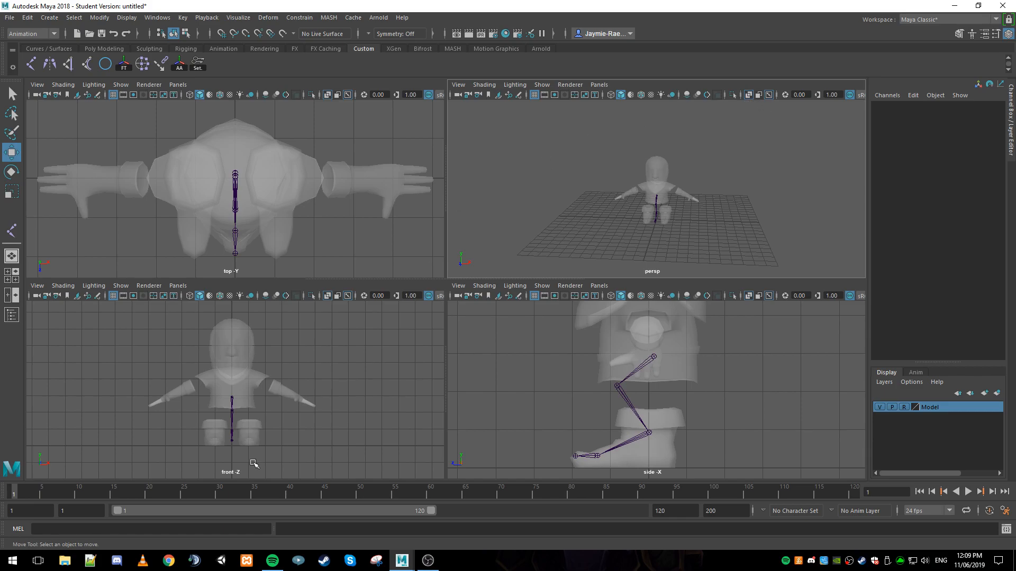
In the front view, move the whole leg joint chain sideways over the character's right leg, to about -1.02 in Translate X.
left_click(232, 400)
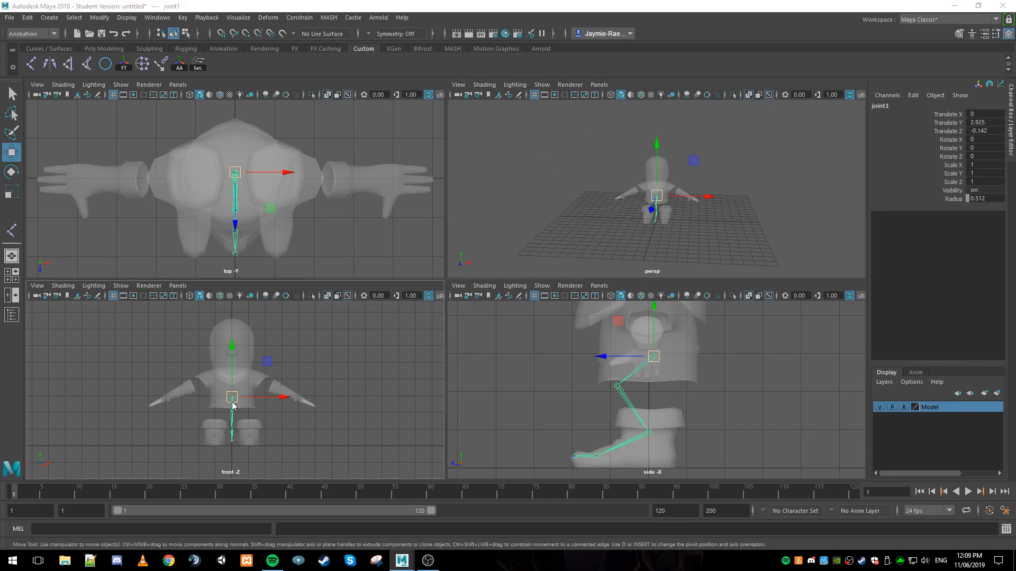
key("space")
scroll(479, 347, "up", 5)
middle_click_drag(478, 352, 483, 295, "alt")
left_click_drag(475, 221, 412, 232)
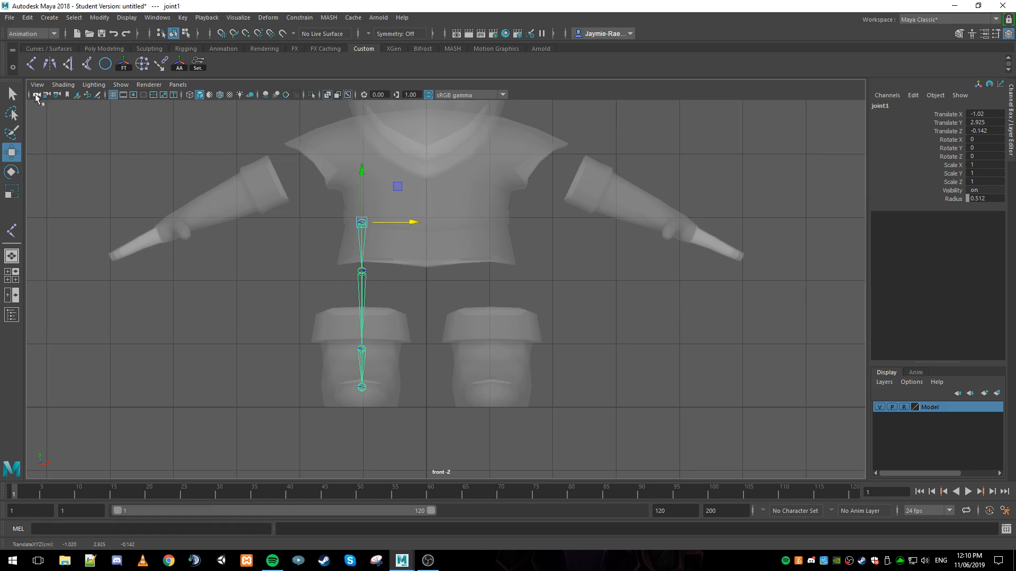
Try mirroring the leg joint chain across XY with the Orientation function, then undo the mirror.
left_click(49, 64)
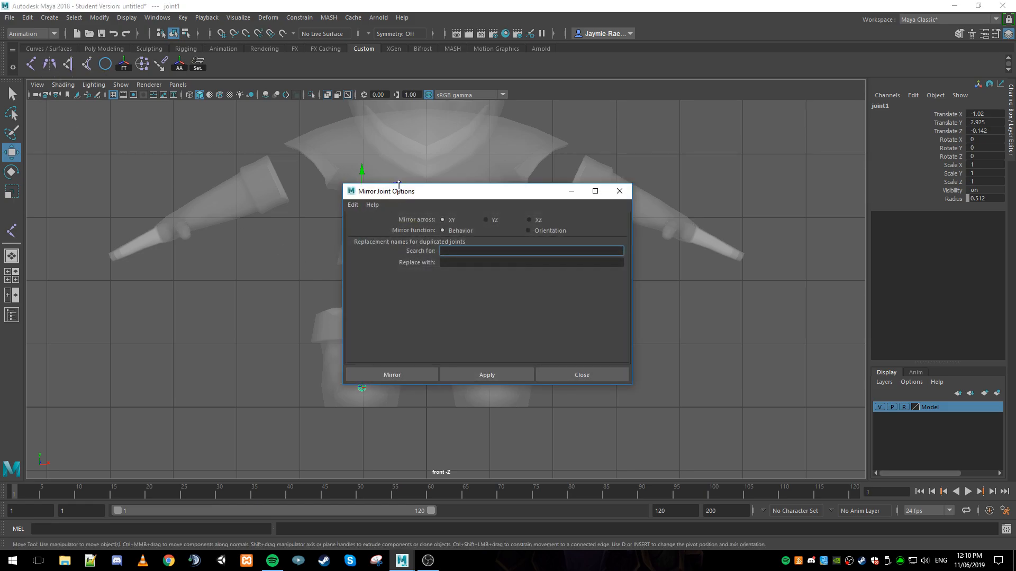
left_click_drag(431, 197, 130, 138)
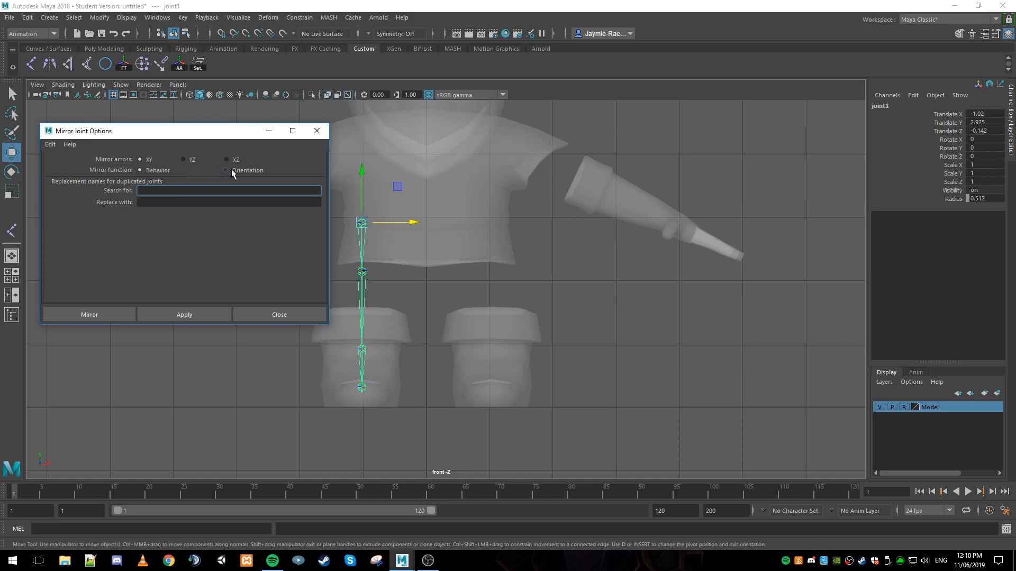
left_click(102, 315)
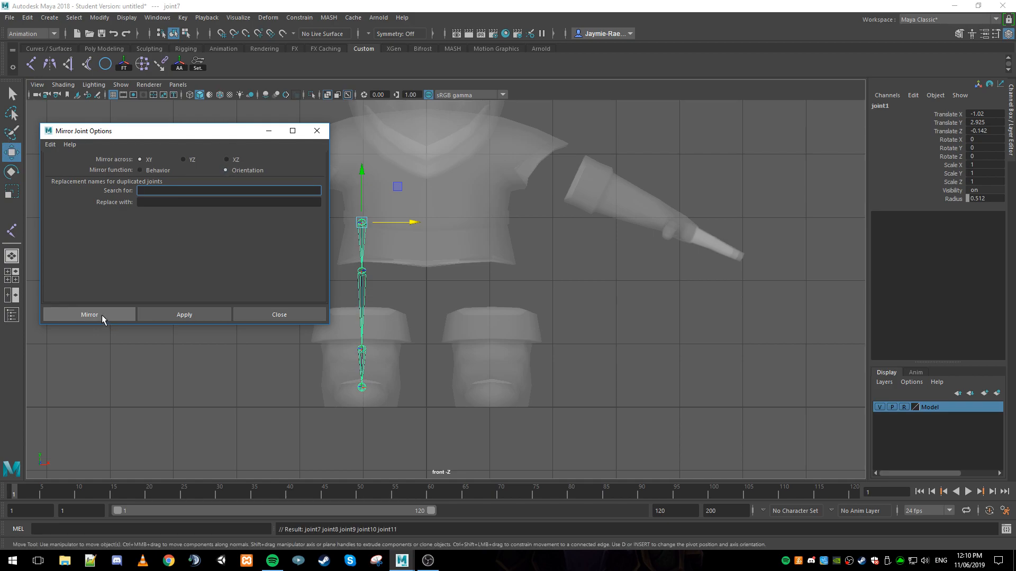
key("space")
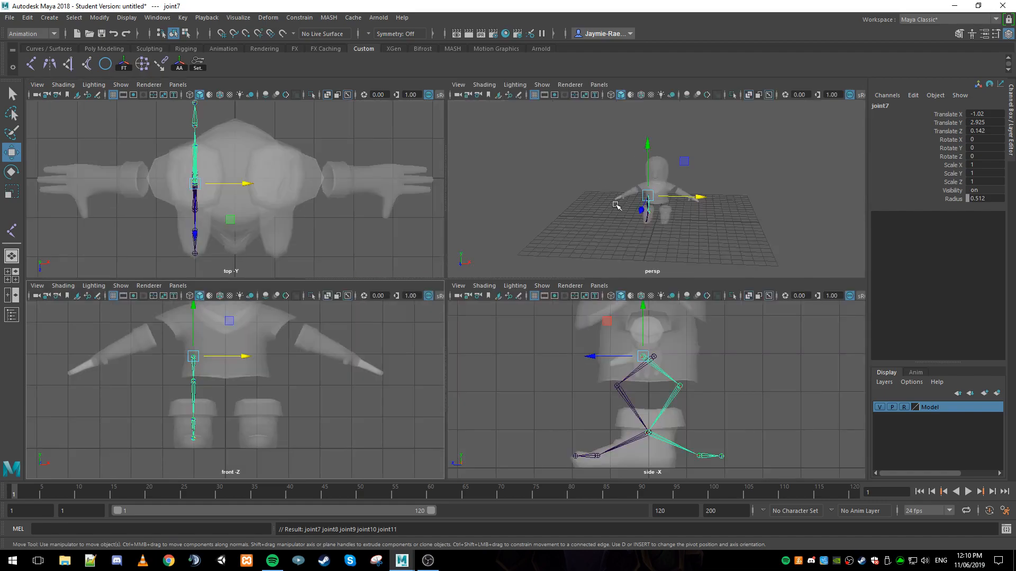
key("space")
left_click_drag(328, 320, 416, 307, "alt")
key("ctrl+z")
key("ctrl+z")
left_click_drag(436, 258, 340, 284, "alt")
key("shift+z")
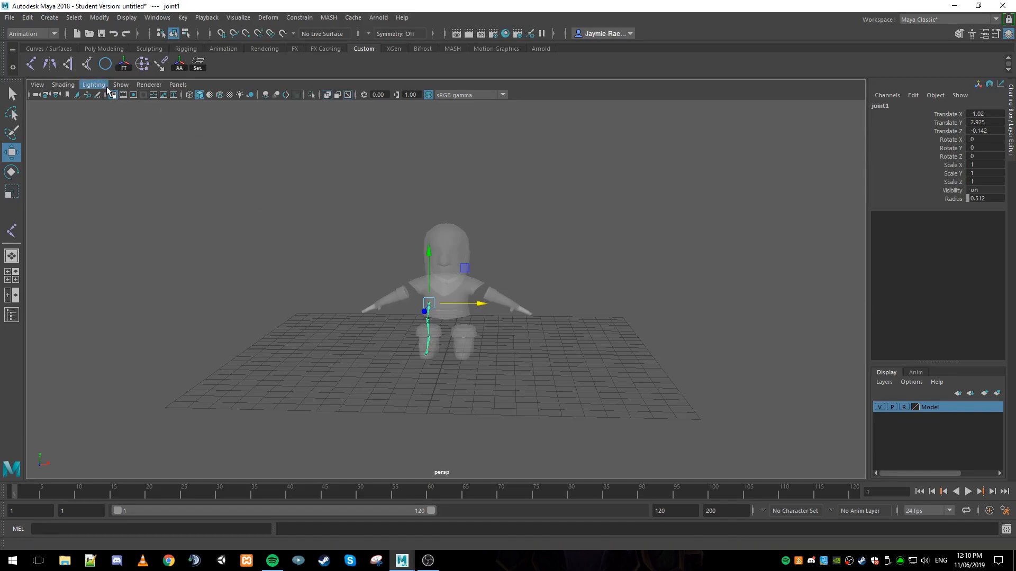
Try mirroring the still unnamed leg joint chain across YZ with the Orientation function, then undo it.
double_click(50, 65)
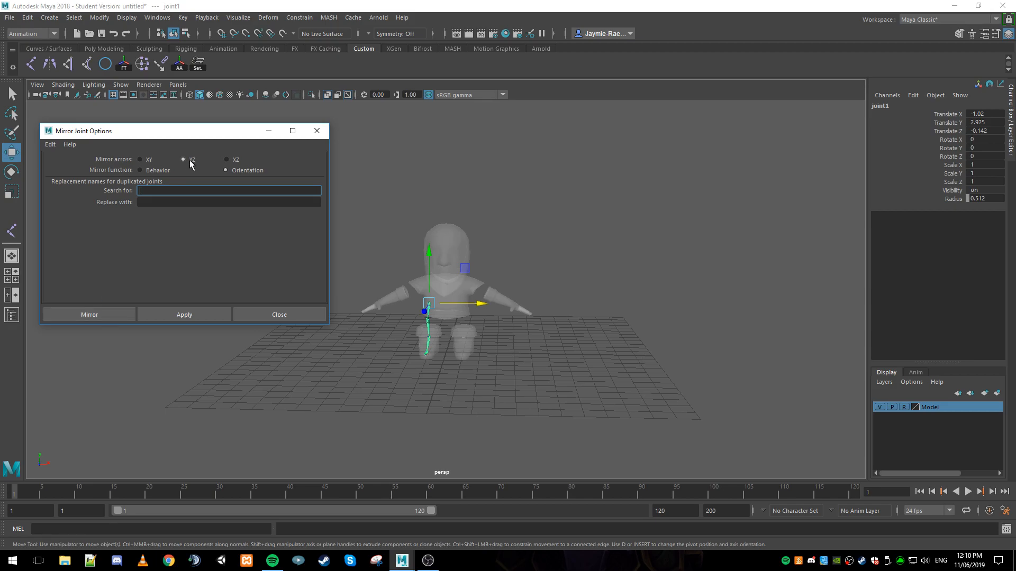
left_click(104, 317)
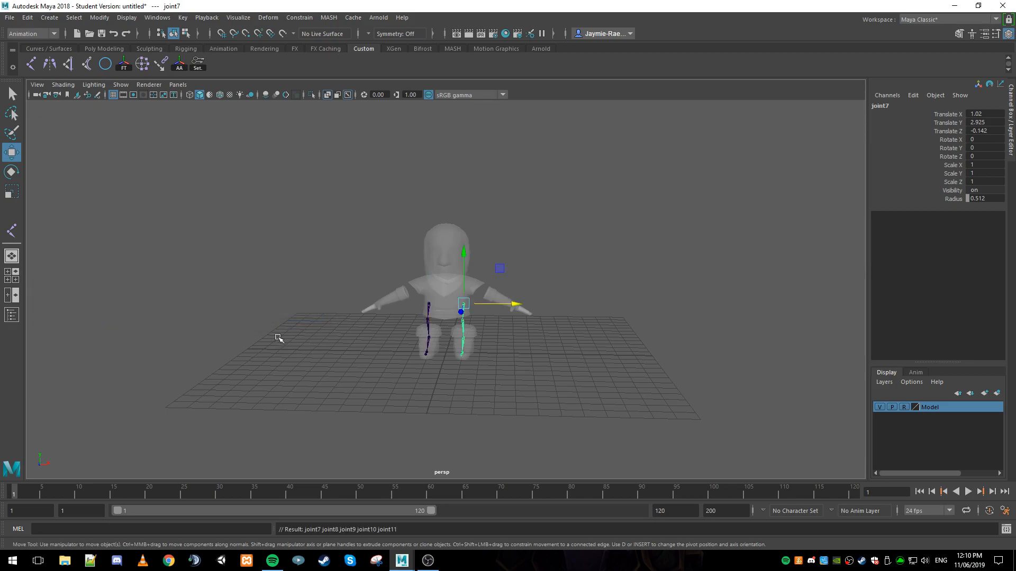
key("ctrl+z")
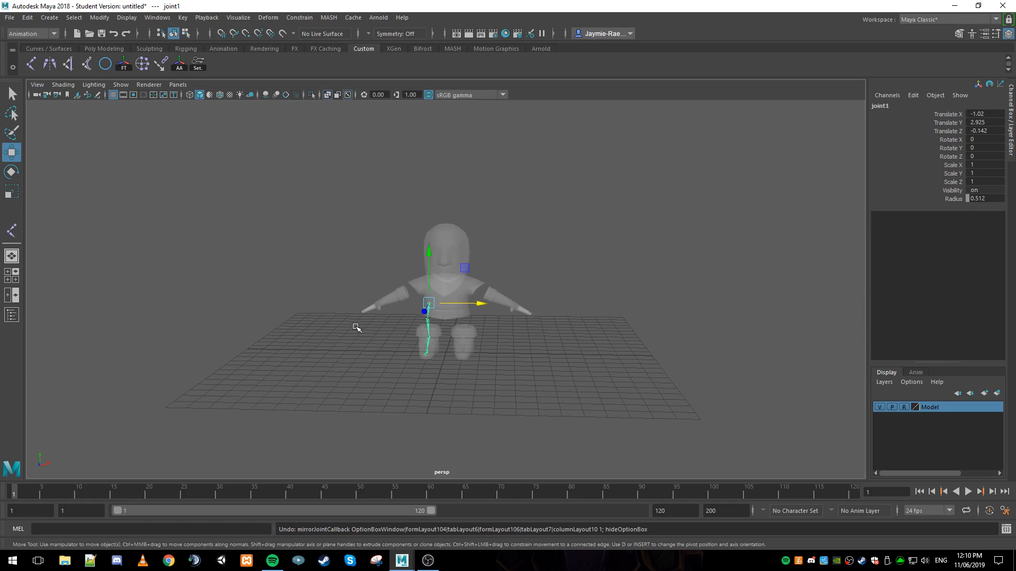
Rename the top joint of the leg chain to Right_Hip.
scroll(359, 328, "up", 5)
middle_click_drag(345, 328, 339, 292, "alt")
left_click_drag(312, 297, 386, 291, "alt")
scroll(385, 293, "up", 4)
middle_click_drag(386, 294, 297, 276, "alt")
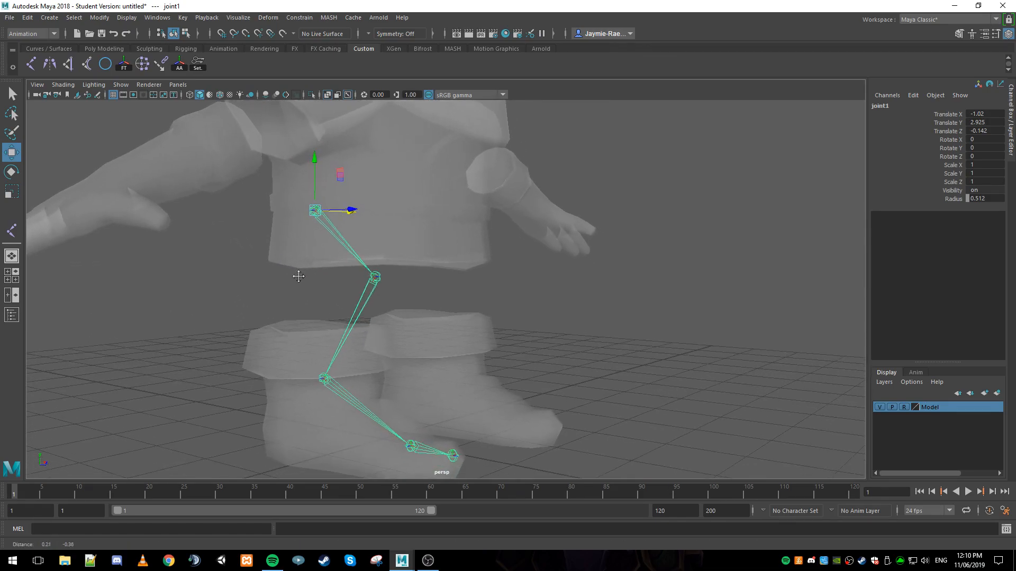
double_click(881, 105)
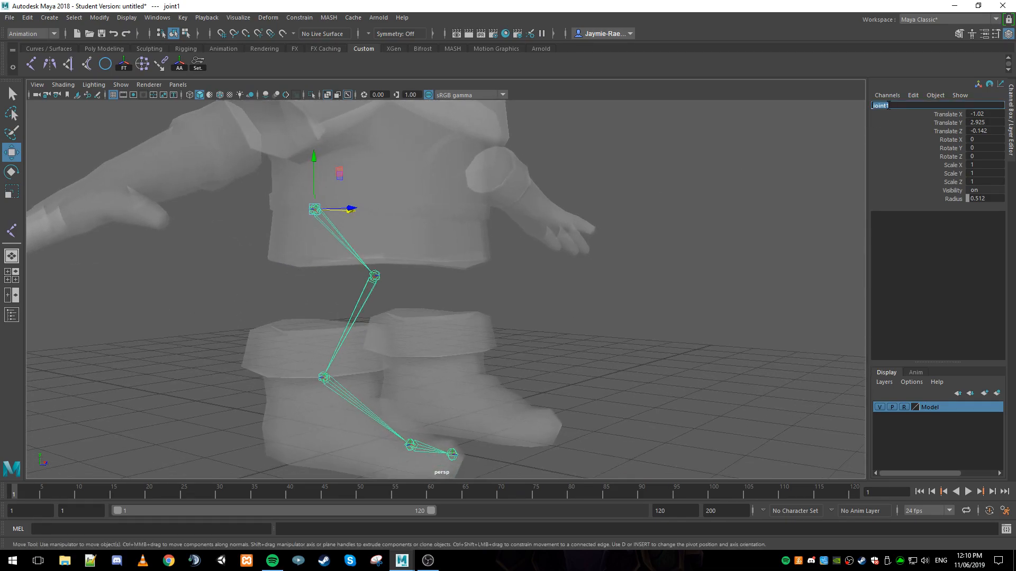
type("Right_Hip")
key("Return")
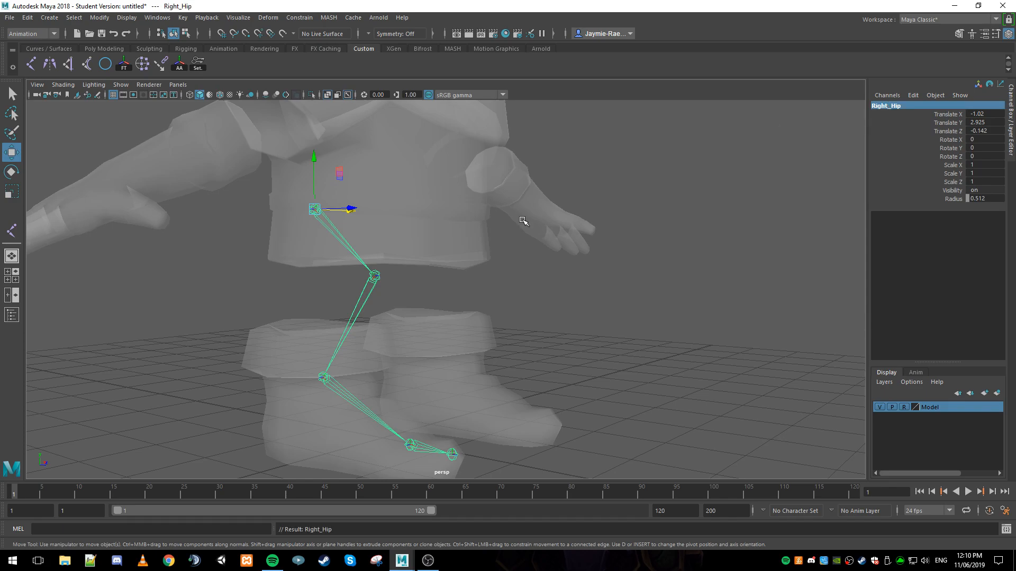
Rename the knee joint to Right_Knee.
left_click(376, 279)
left_click(901, 109)
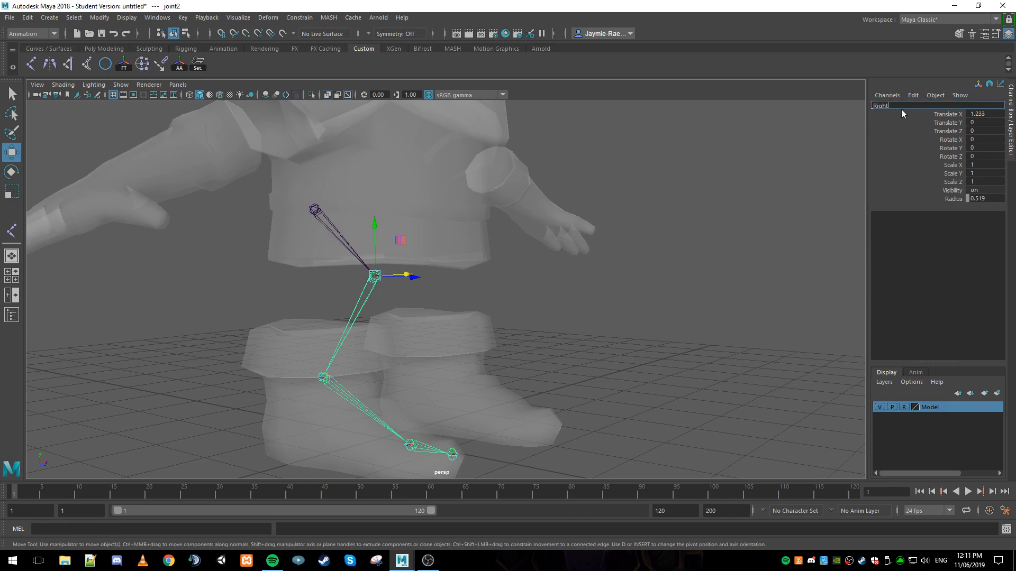
right_click(901, 110)
left_click(893, 104)
type("_Knee")
key("Return")
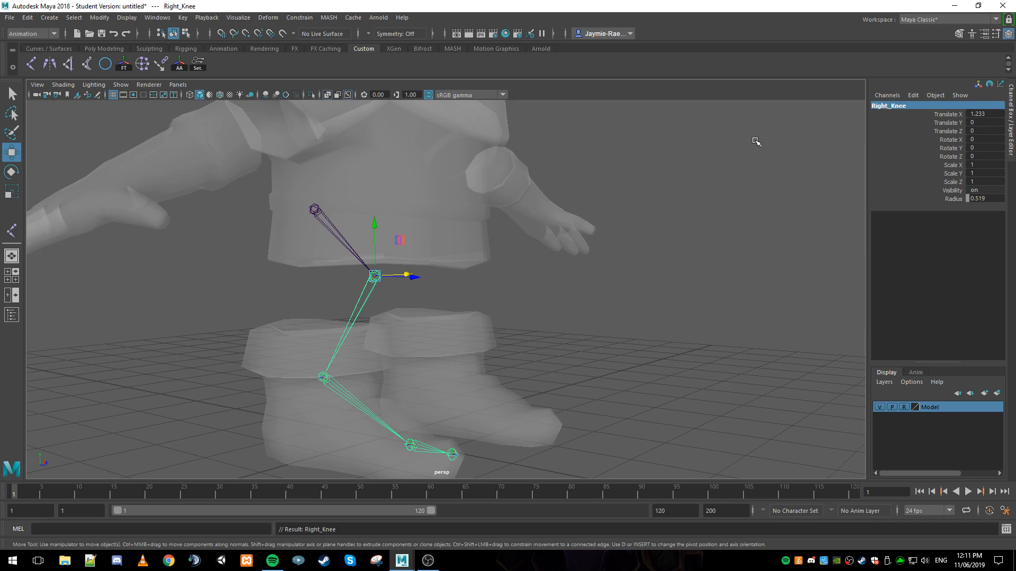
Rename the ankle joint to Right_Ankle.
left_click(324, 378)
double_click(907, 108)
type("R")
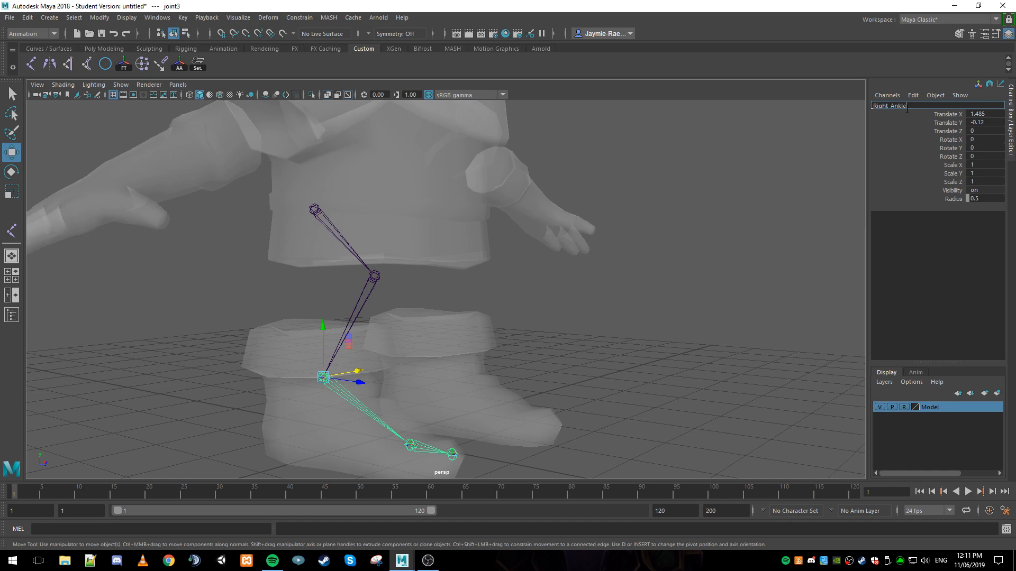
key("Return")
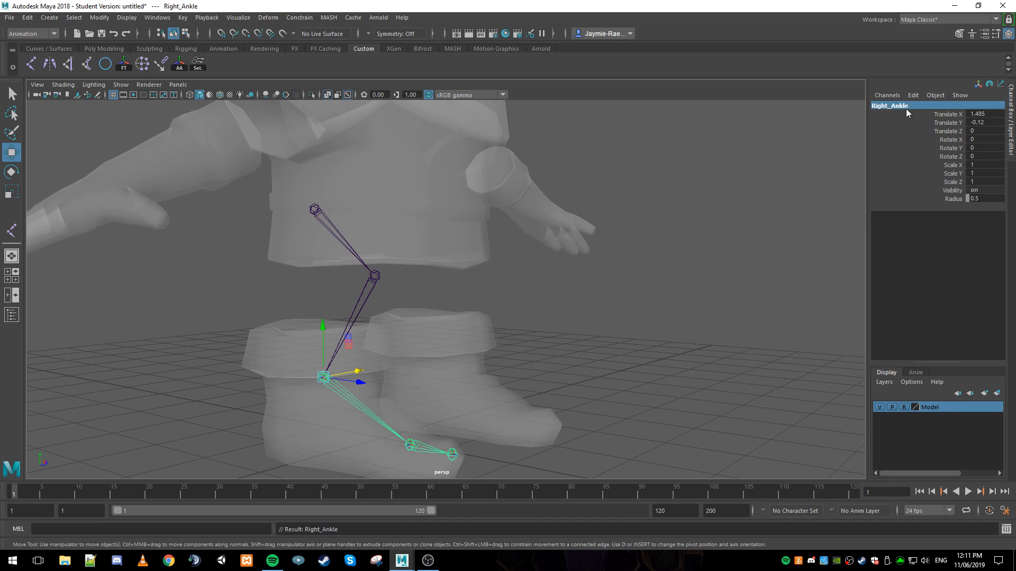
Rename the joint at the ball of the foot to Right_Toe_Base.
left_click(410, 445)
left_click(912, 104)
type("Right_To")
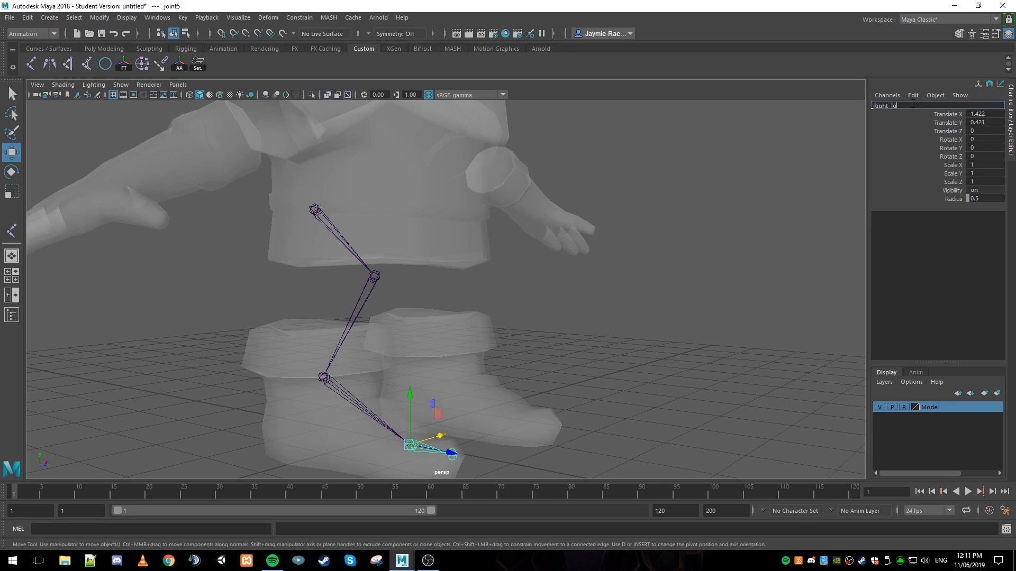
type("e_Base")
key("Return")
Rename the end joint of the foot to Right_Toe_Tip.
left_click(453, 461)
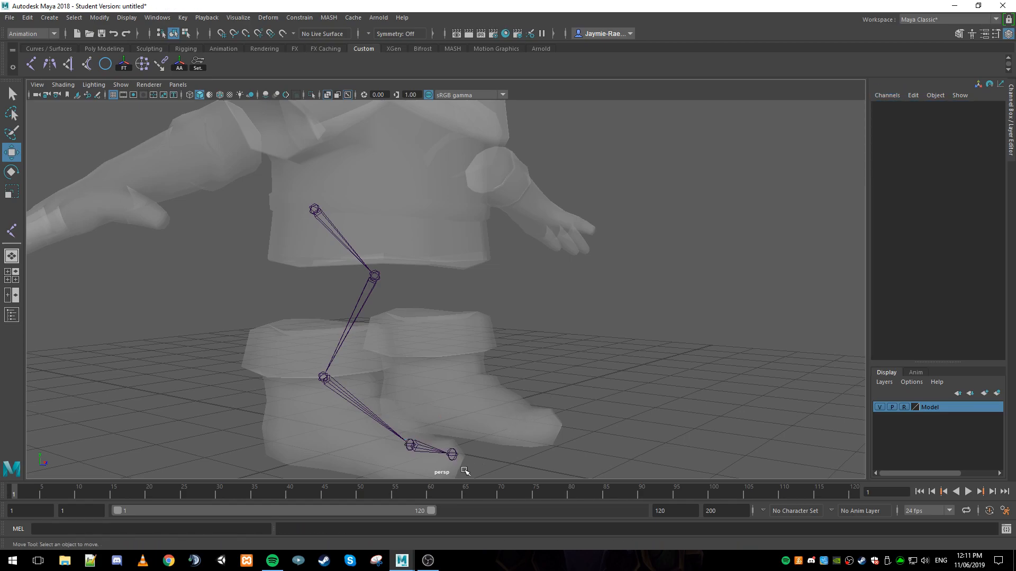
left_click(452, 456)
left_click(919, 105)
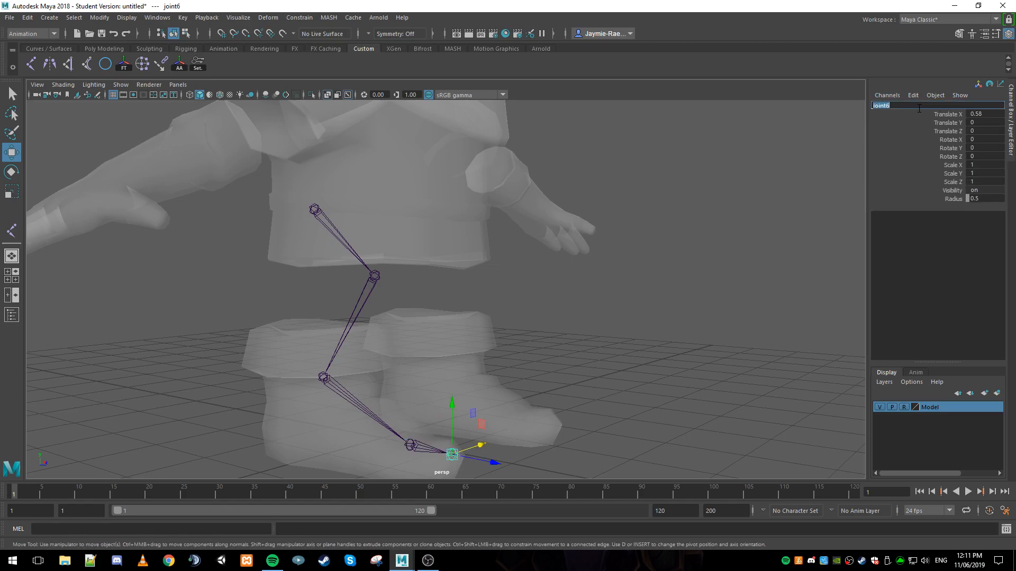
type("Right_Toe_Tip")
key("Return")
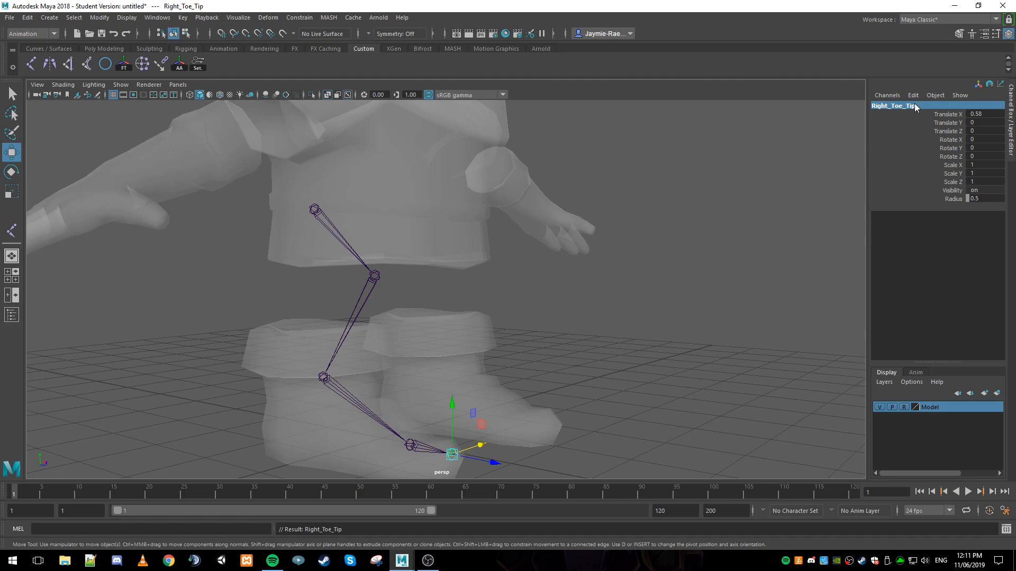
Mirror the Right_Hip chain across YZ with the Orientation function, replacing Right with Left in the duplicated joint names.
left_click(315, 210)
left_click_drag(363, 229, 436, 286, "alt")
right_click_drag(436, 286, 449, 287, "alt")
left_click_drag(432, 286, 448, 289, "alt")
left_click(50, 65)
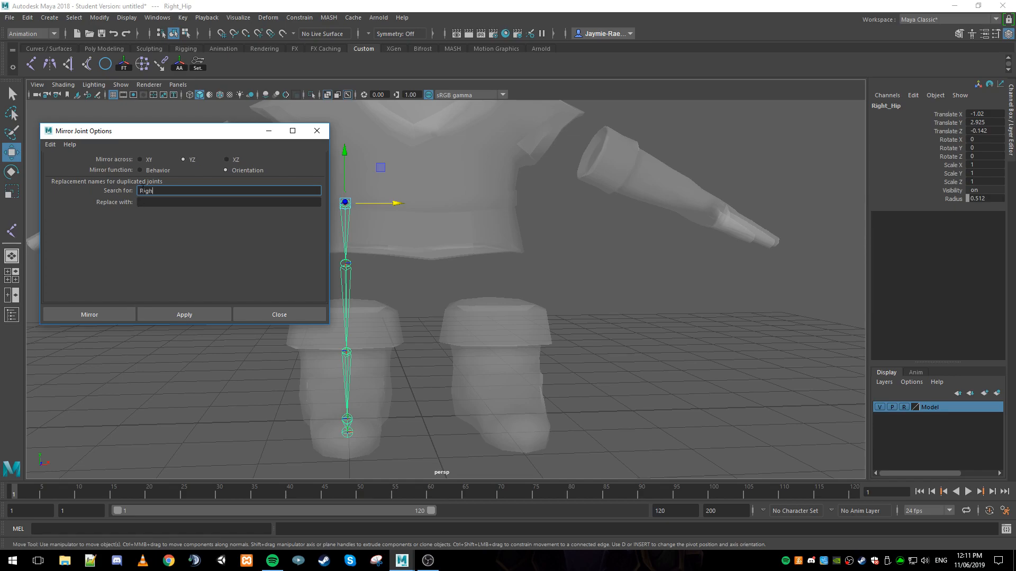
left_click(155, 202)
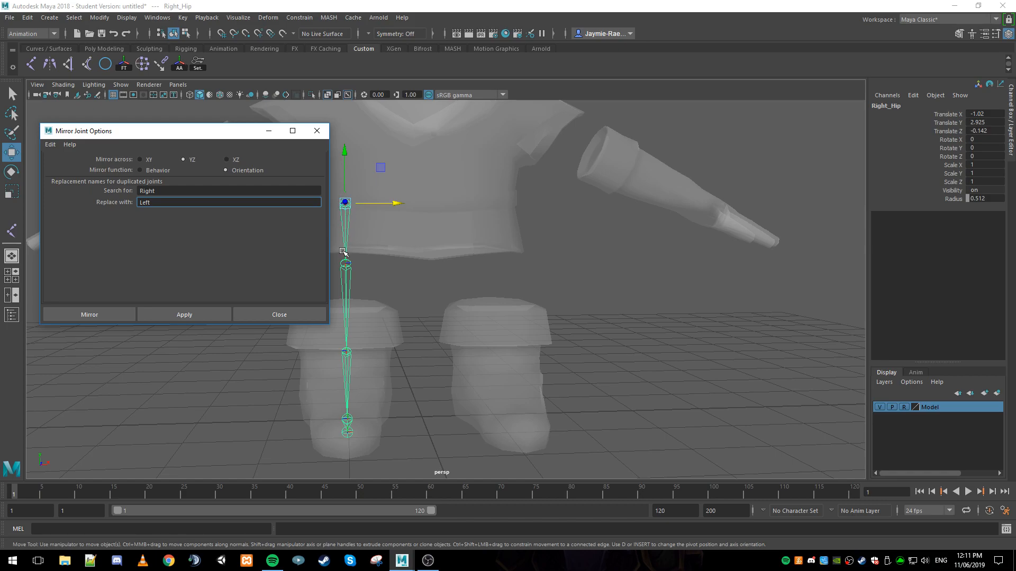
left_click(96, 316)
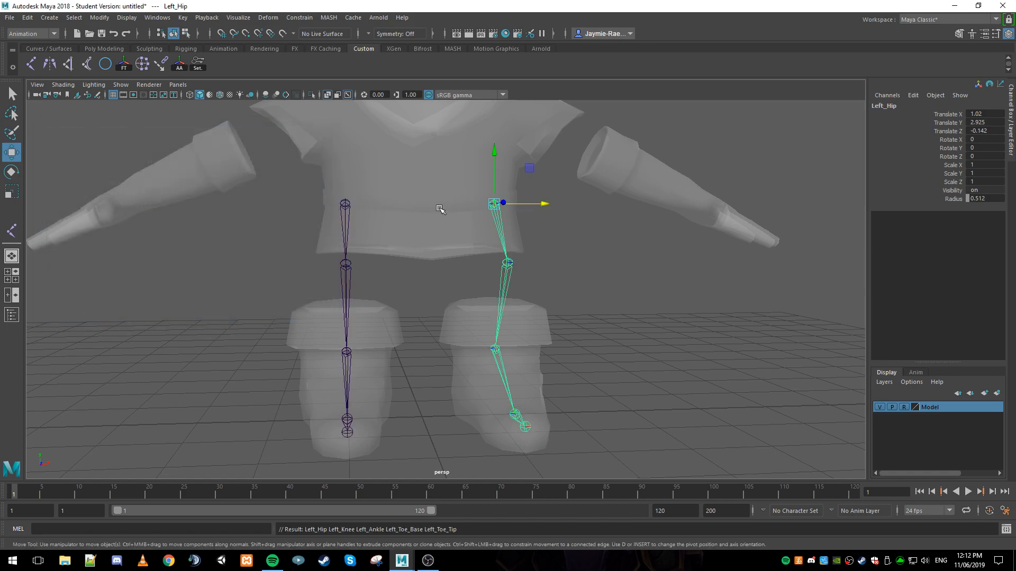
Select the mirrored left leg joints one after another to check their names, then clear the selection.
left_click(508, 264)
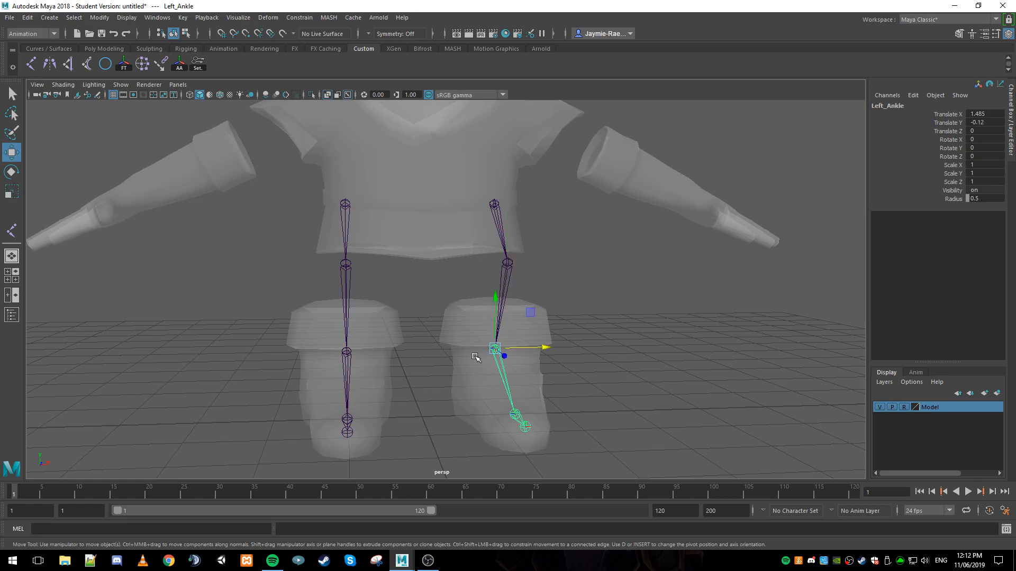
left_click(519, 408)
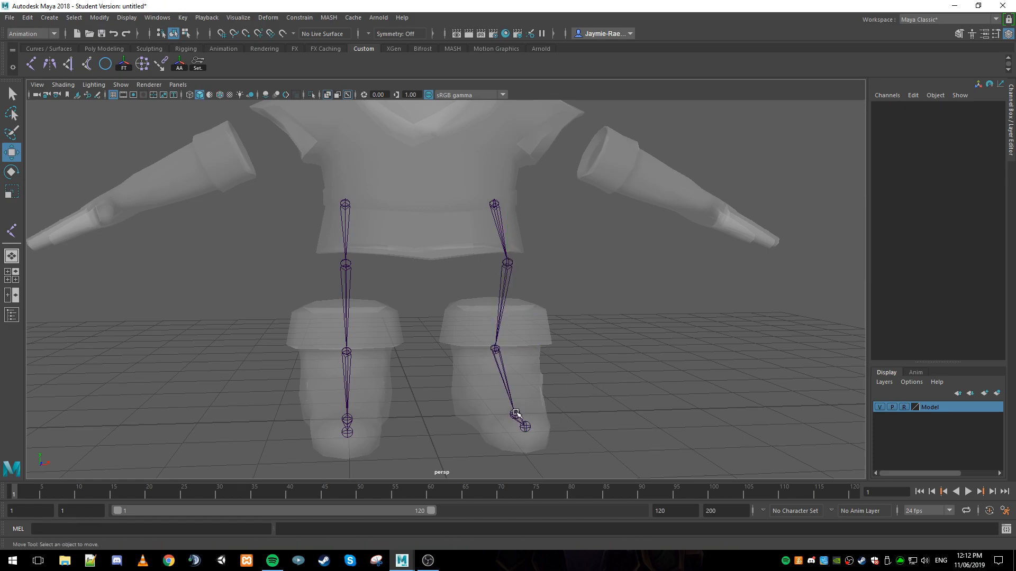
left_click(516, 414)
left_click(594, 420)
left_click(526, 426)
left_click(646, 389)
In the side view, start a new joint chain in the lower torso and place five joints up the spine to the upper chest.
key("space")
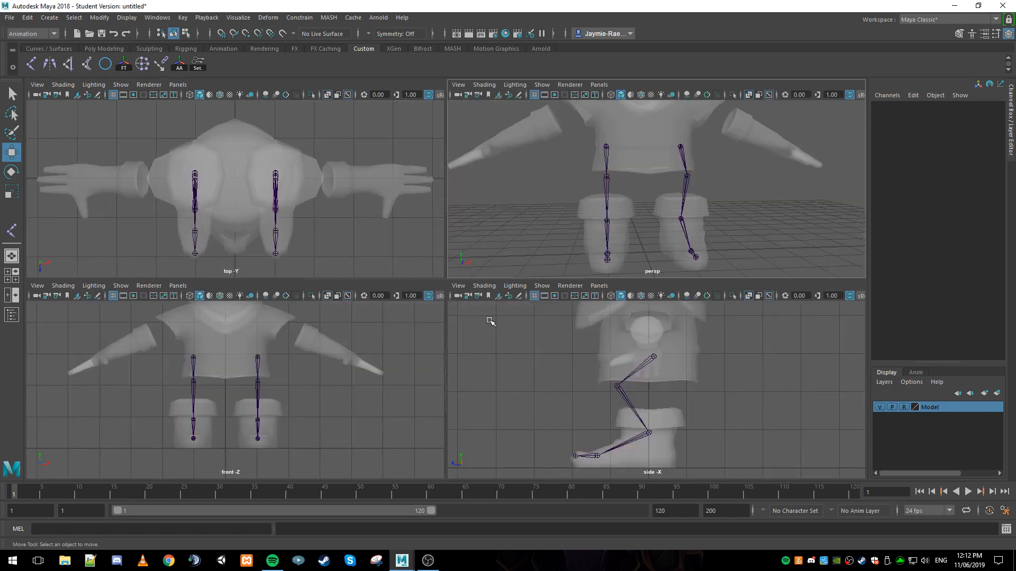
key("space")
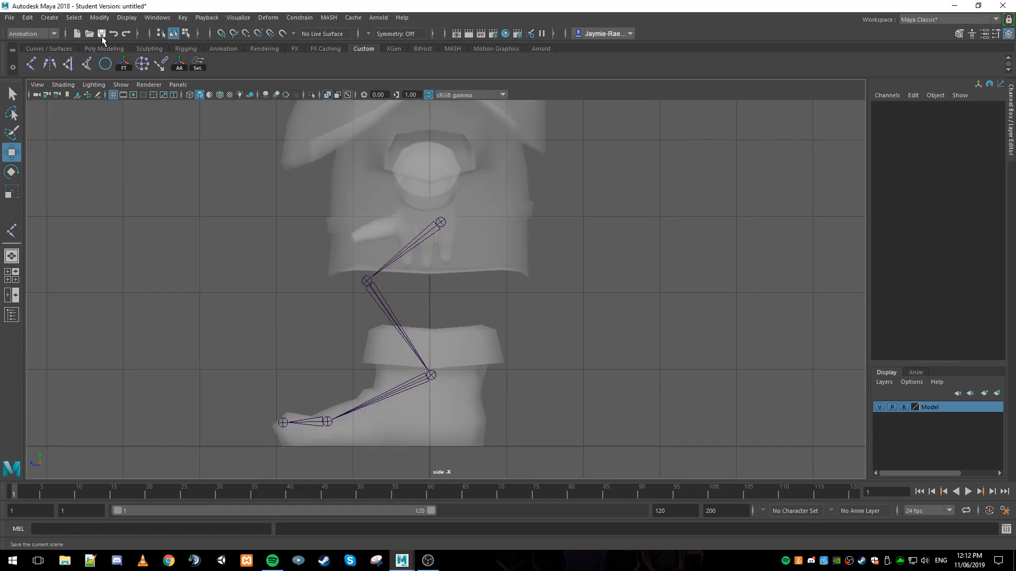
left_click(31, 64)
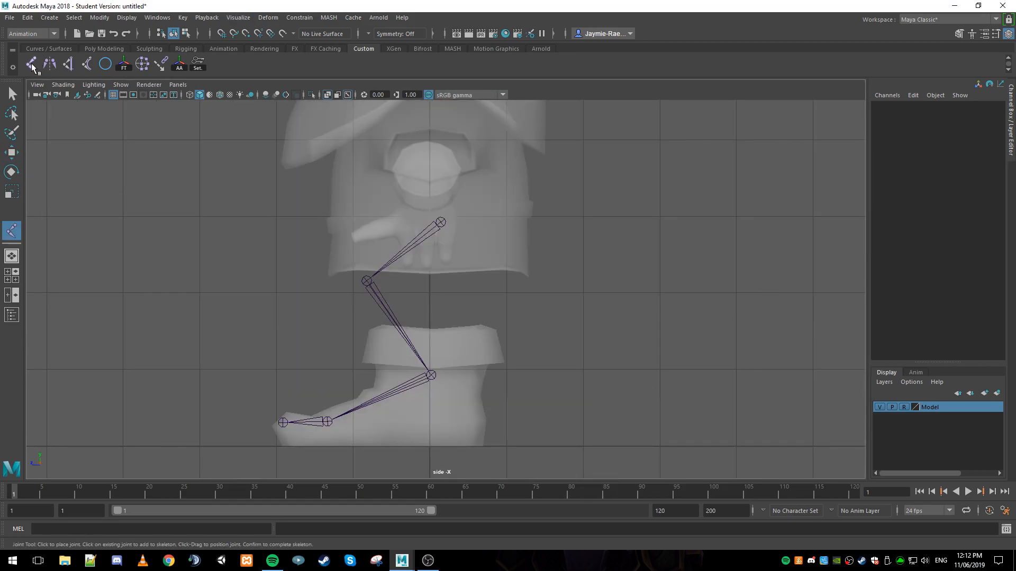
left_click(435, 256)
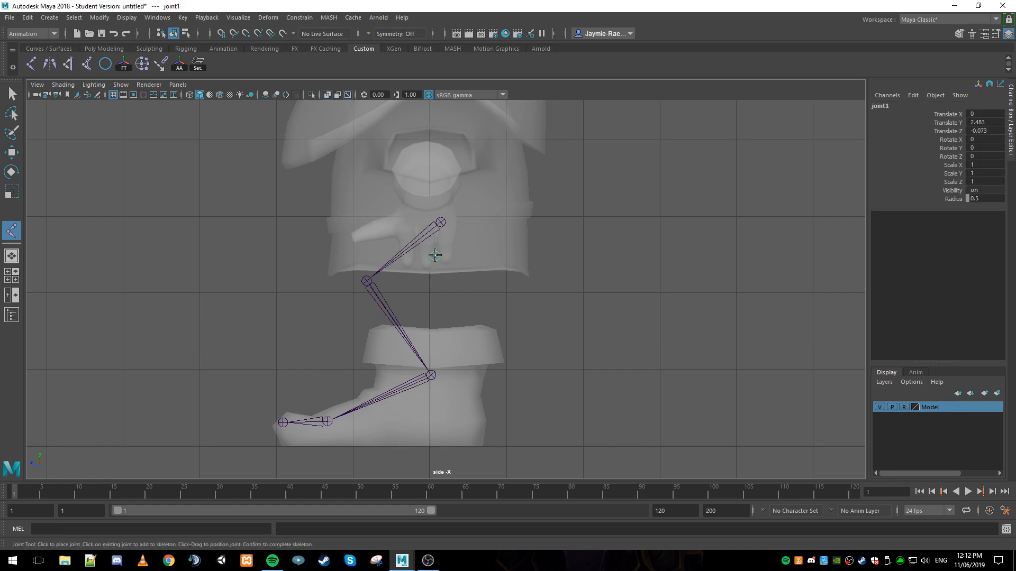
left_click(446, 209)
middle_click_drag(463, 201, 454, 306, "alt")
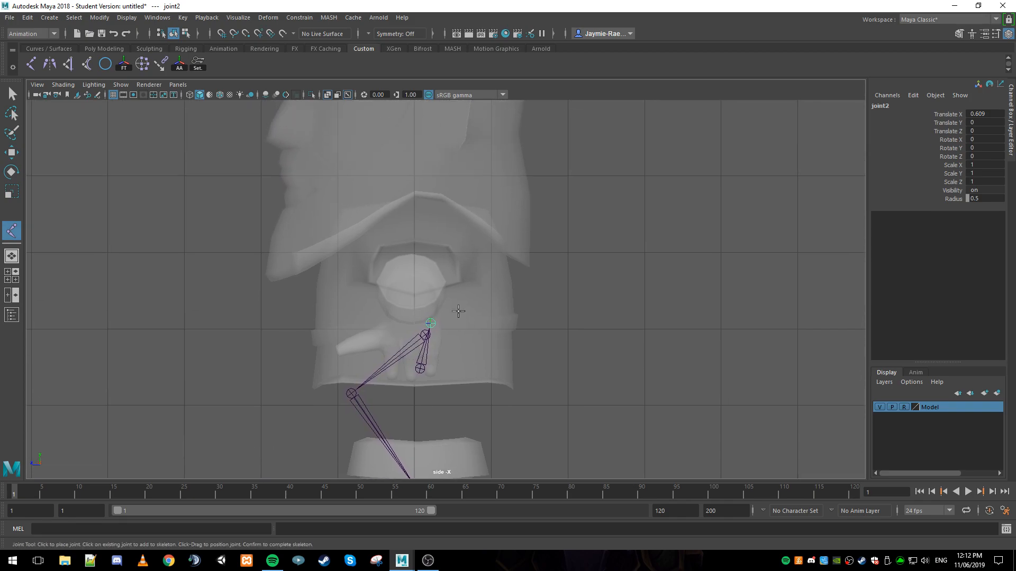
left_click(436, 294)
left_click(437, 267)
left_click(436, 239)
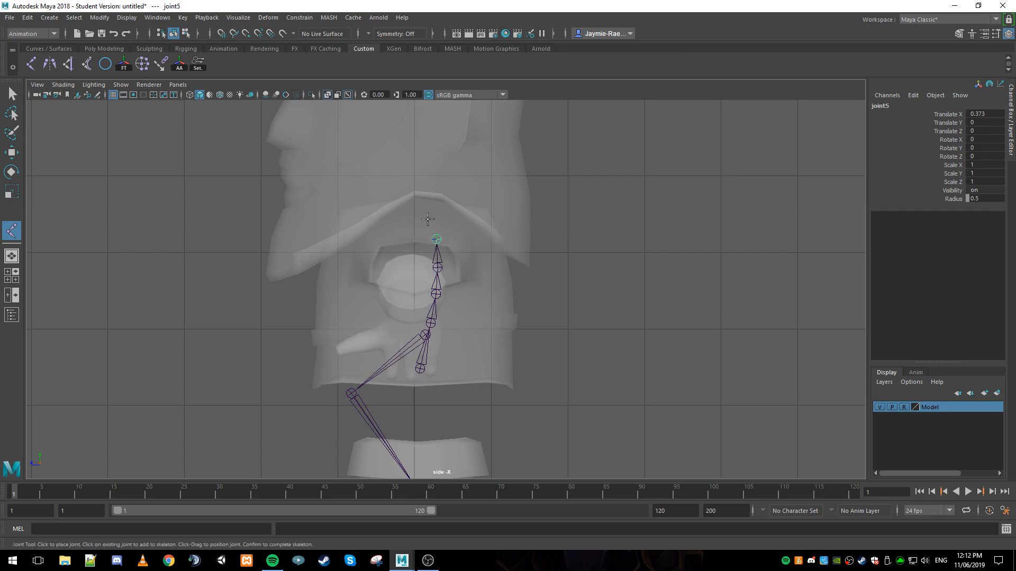
Extend the spine chain with two joints up to the neck, a re-placed joint at the head's base and one near the head's top.
left_click(425, 216)
left_click(416, 199)
left_click(415, 169)
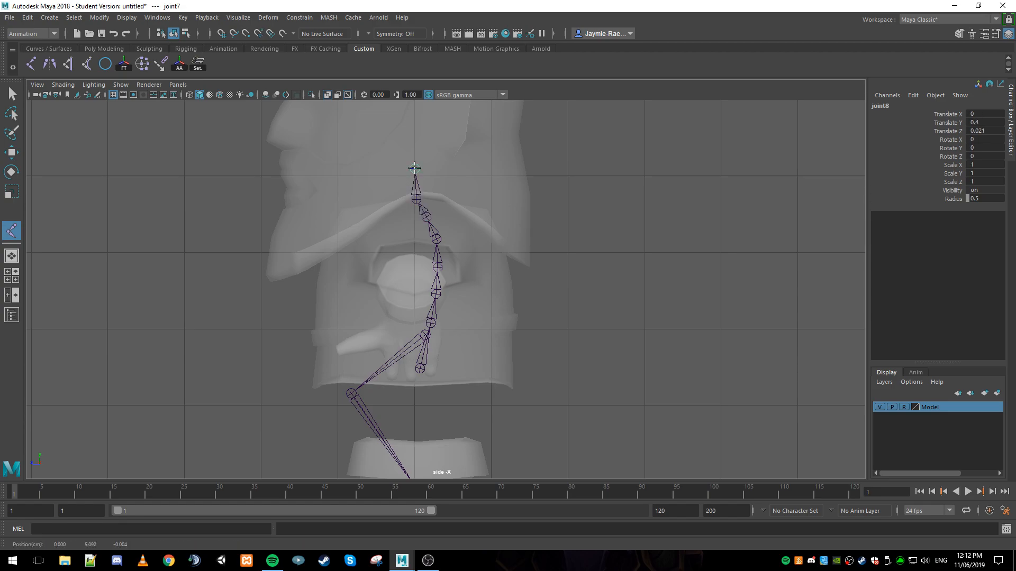
middle_click_drag(415, 168, 409, 325, "alt")
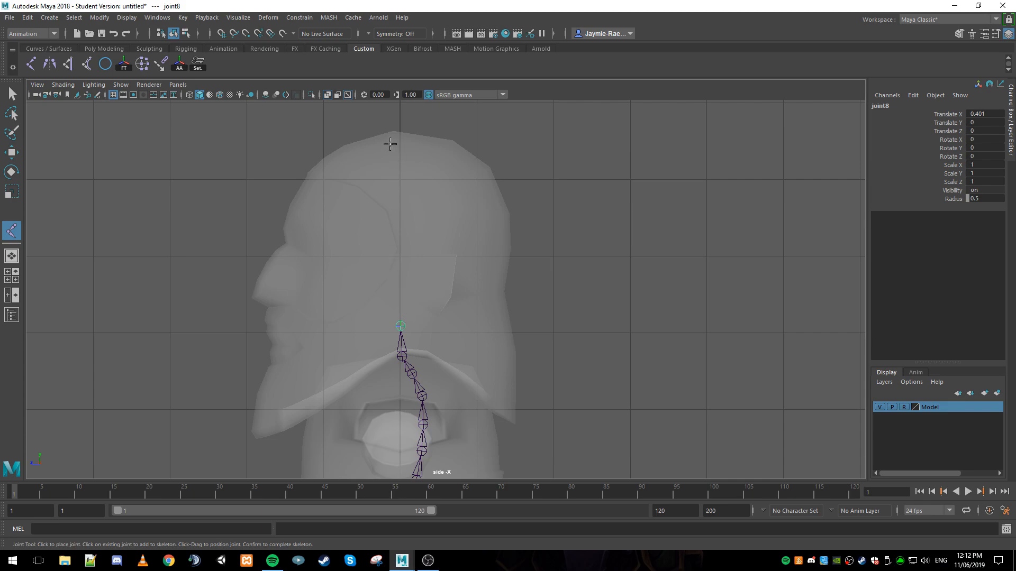
key("ctrl+z")
left_click(405, 322)
left_click(391, 146)
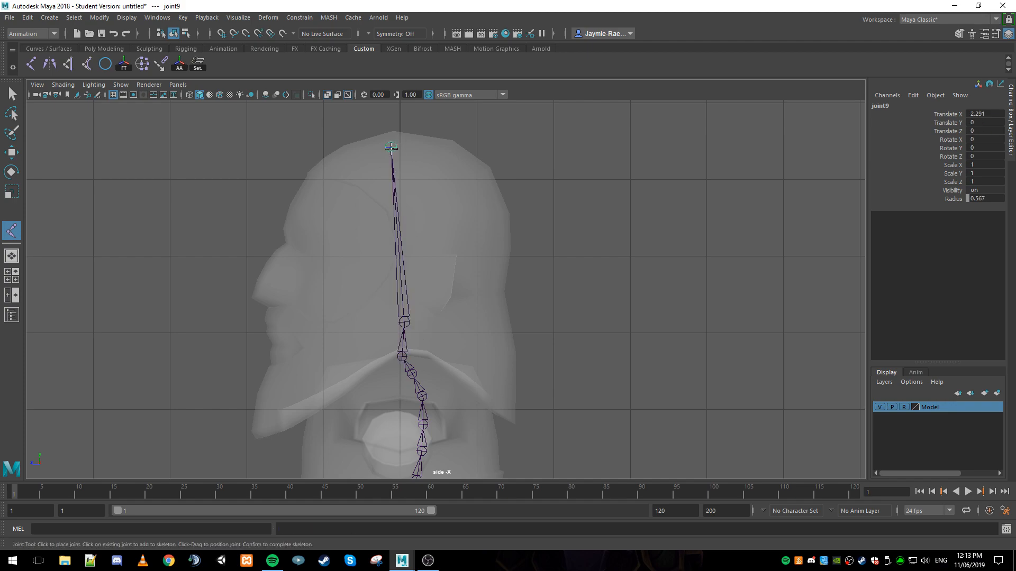
Finish the spine and head joint chain, and rename the joint at the top of the head as Head_Top.
middle_click_drag(507, 331, 495, 266, "alt")
scroll(496, 265, "down", 6)
scroll(495, 265, "up", 2)
key("Return")
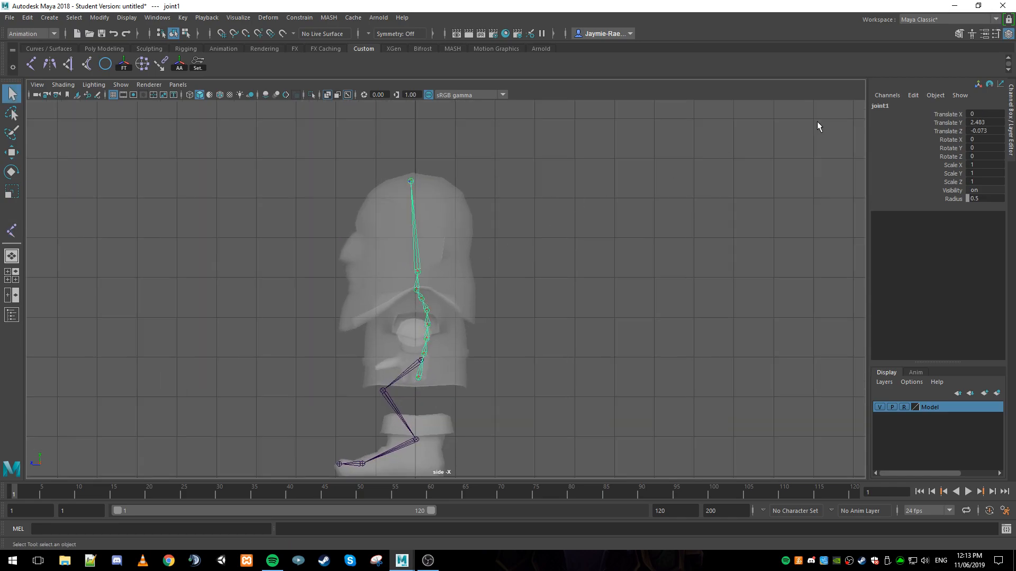
left_click(410, 183)
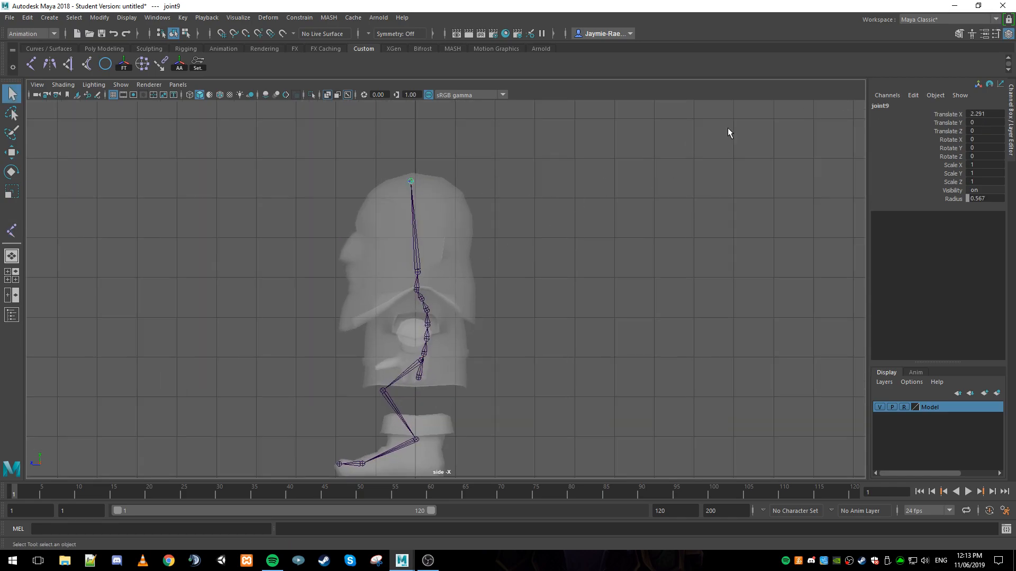
double_click(898, 104)
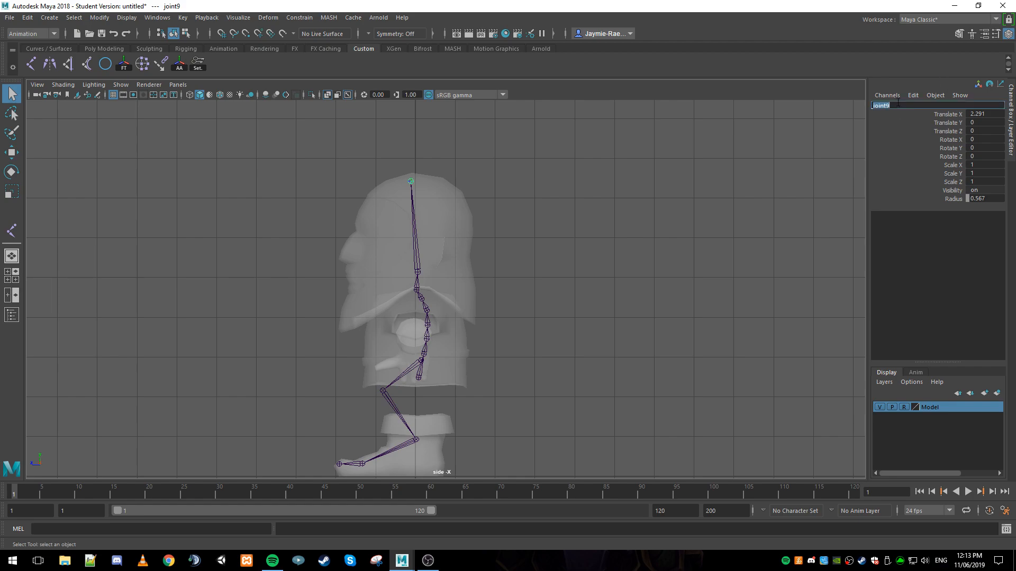
type("T")
type("op")
key("Return")
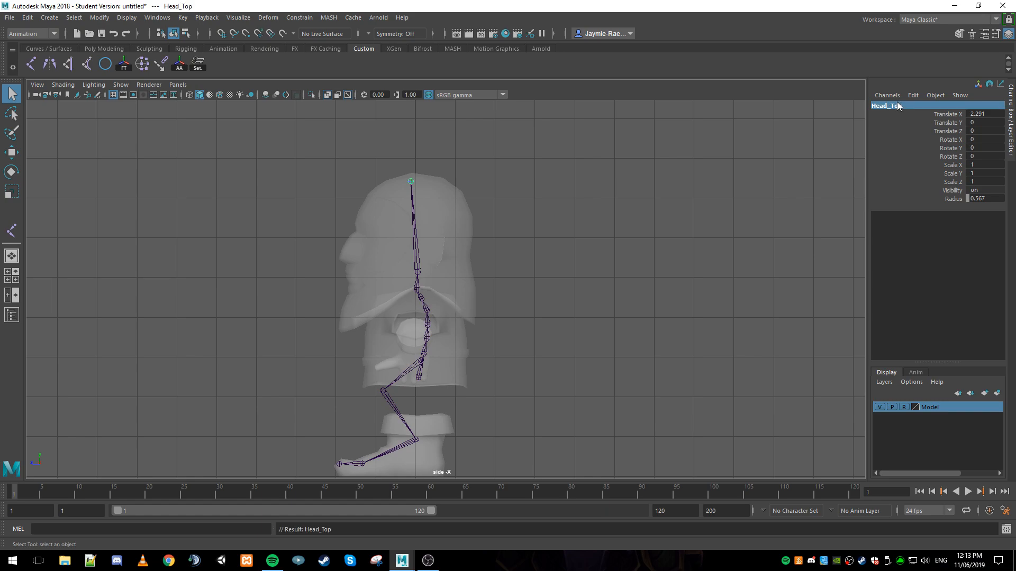
Rename the joint at the head's base as Neck_Top and the joint just below it as Neck_Bottom.
left_click(416, 276)
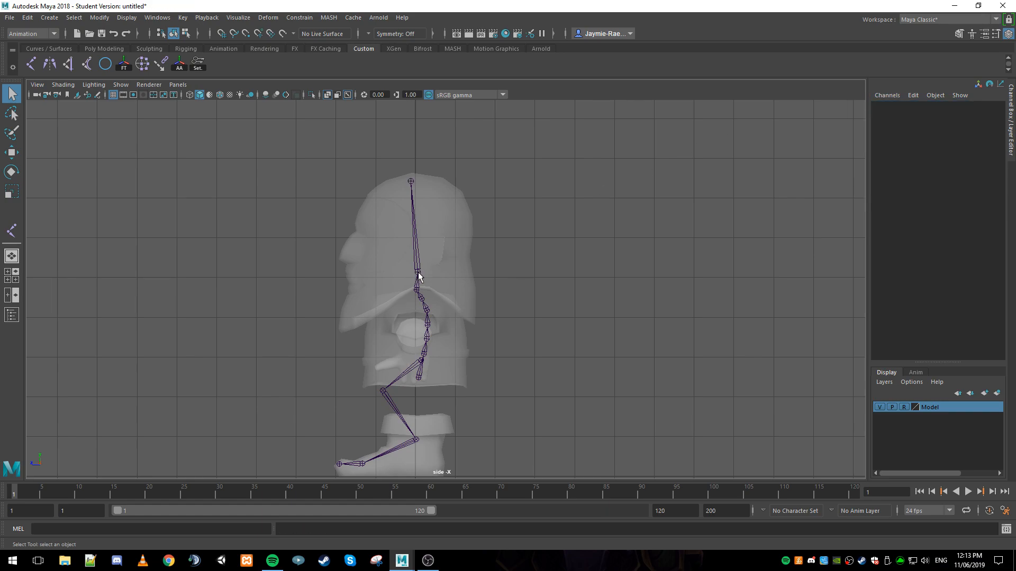
left_click(898, 105)
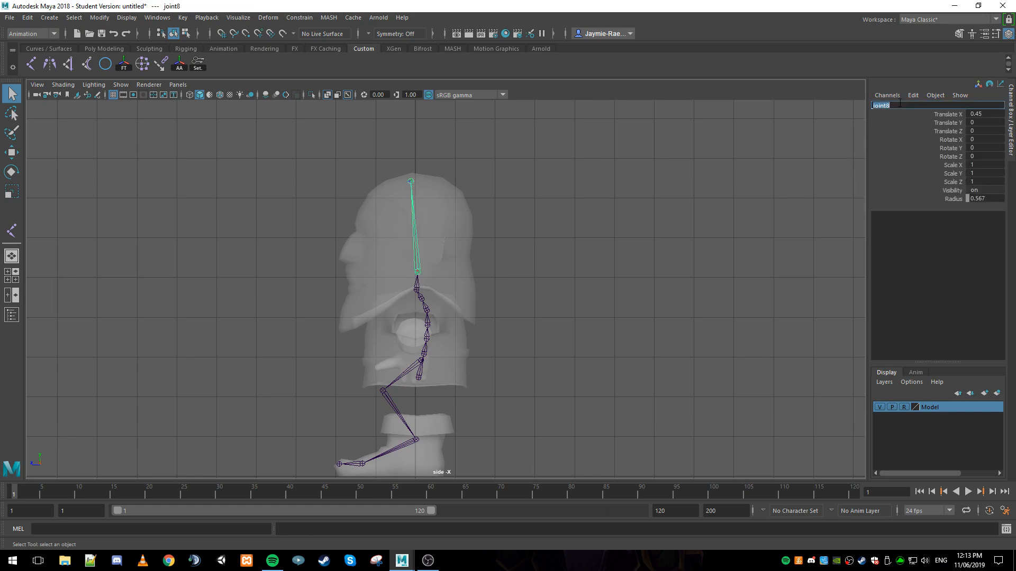
type("N")
type("eck Top")
key("Return")
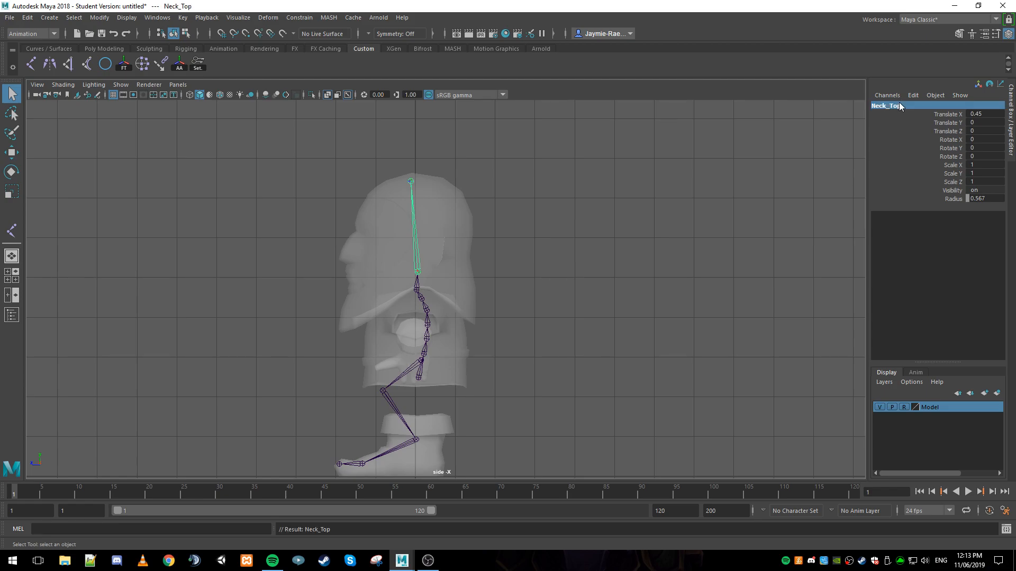
left_click(410, 293)
left_click(417, 291)
left_click(913, 106)
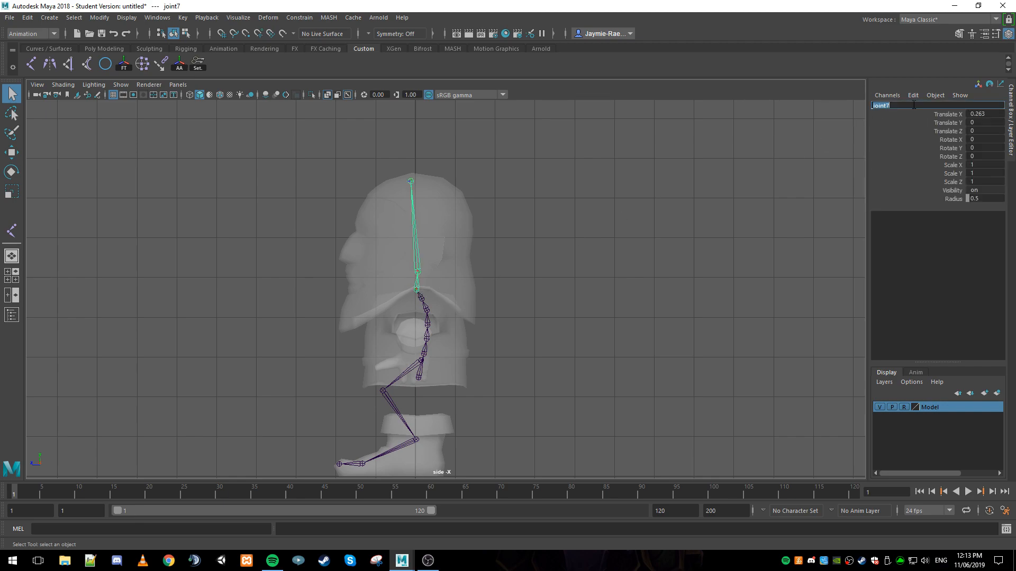
type("N")
key("Return")
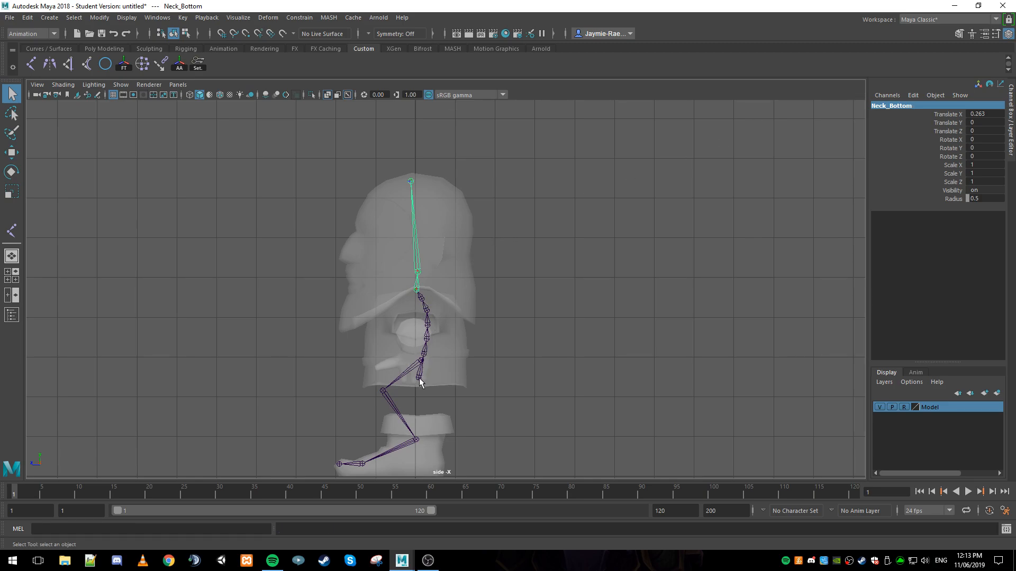
Rename the lowest torso joint as Root and the joint directly above it as Spine_1.
left_click(419, 378)
double_click(894, 106)
type("R")
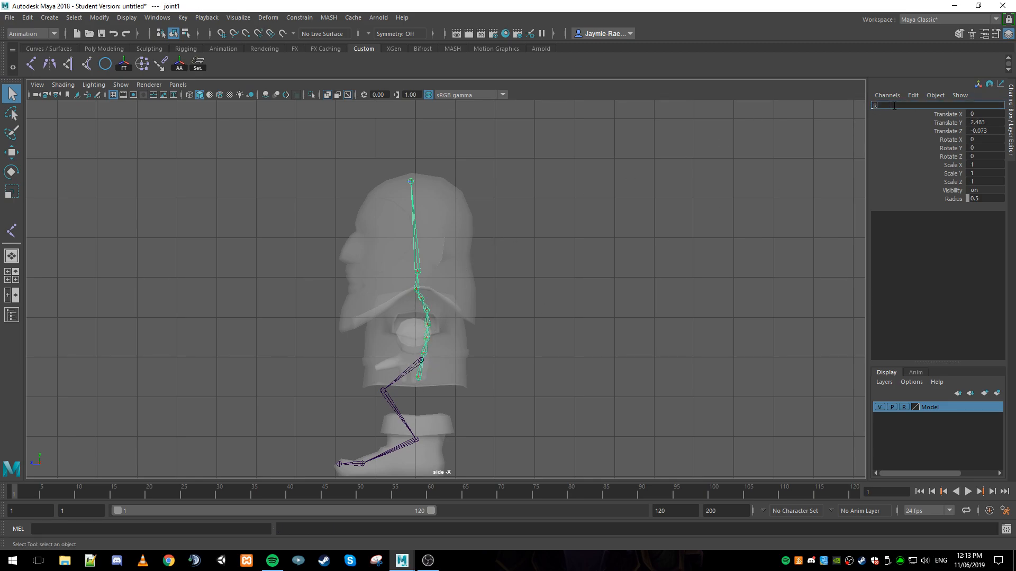
type("oot")
key("Return")
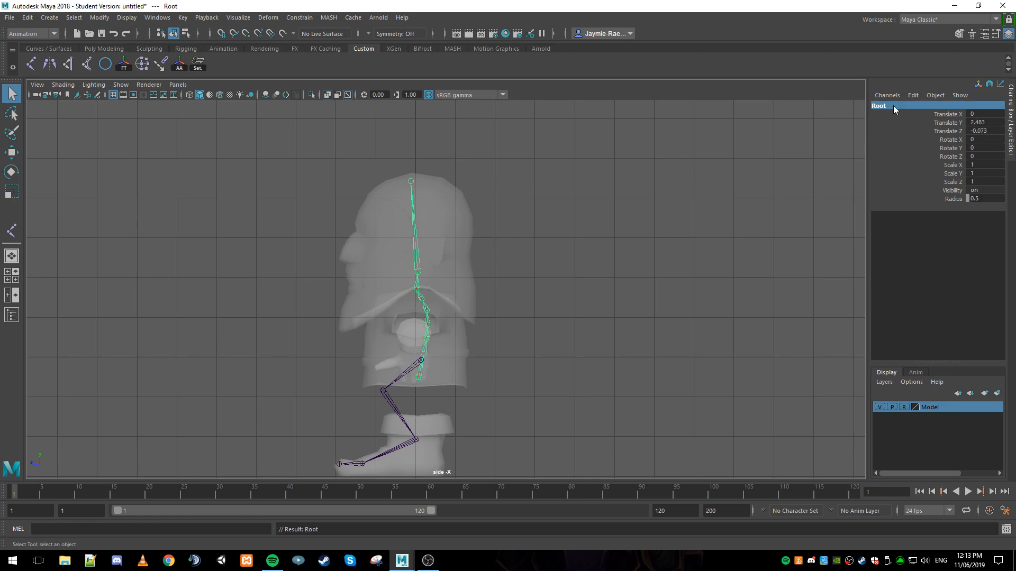
left_click(422, 360)
double_click(897, 106)
type("Spine 1")
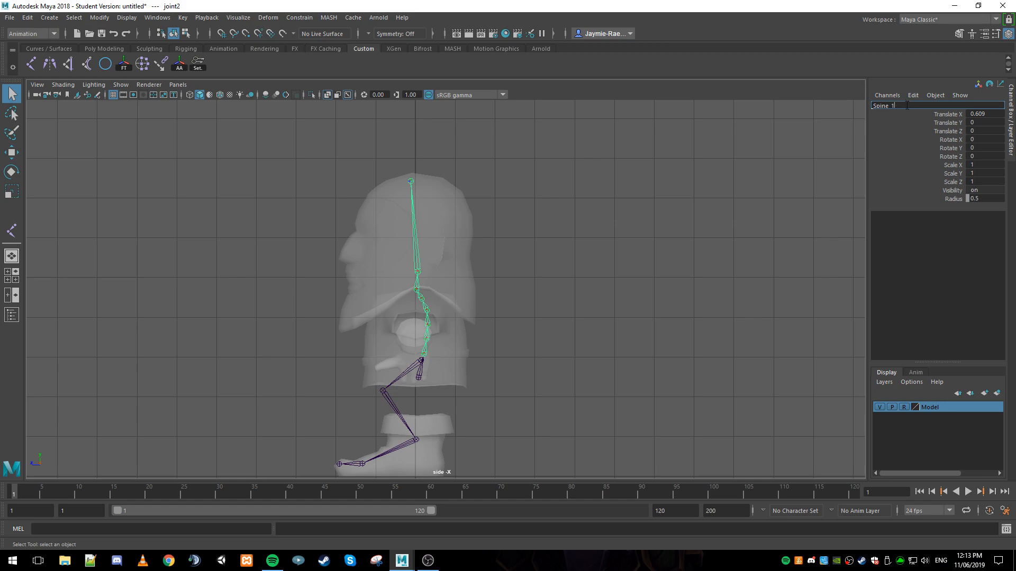
key("Return")
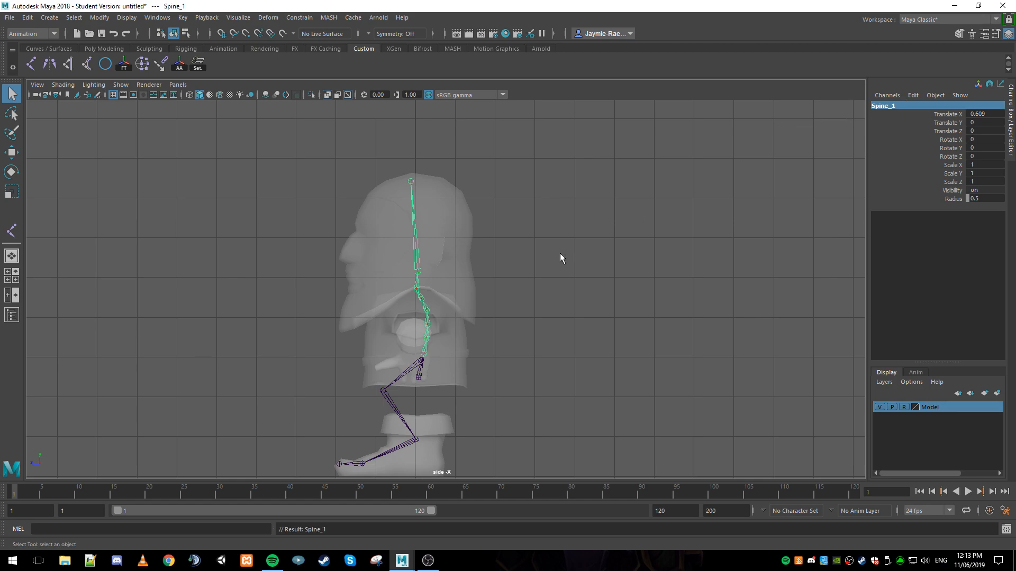
Rename the three joints above Spine_1, going up the torso, as Spine_2, Spine_3 and Spine_4.
left_click(428, 341)
double_click(902, 104)
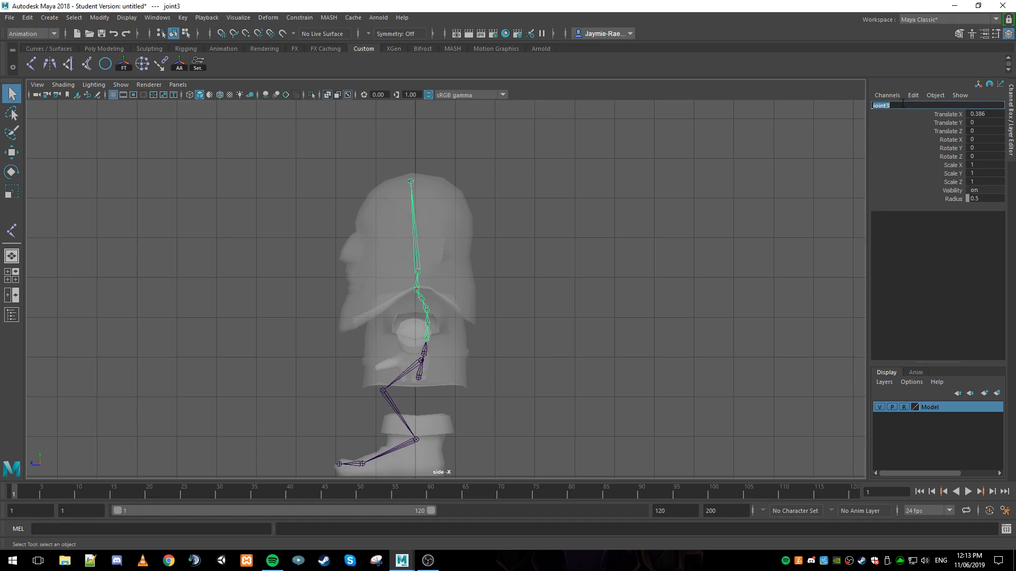
type("Spine 12")
key("Return")
left_click(426, 324)
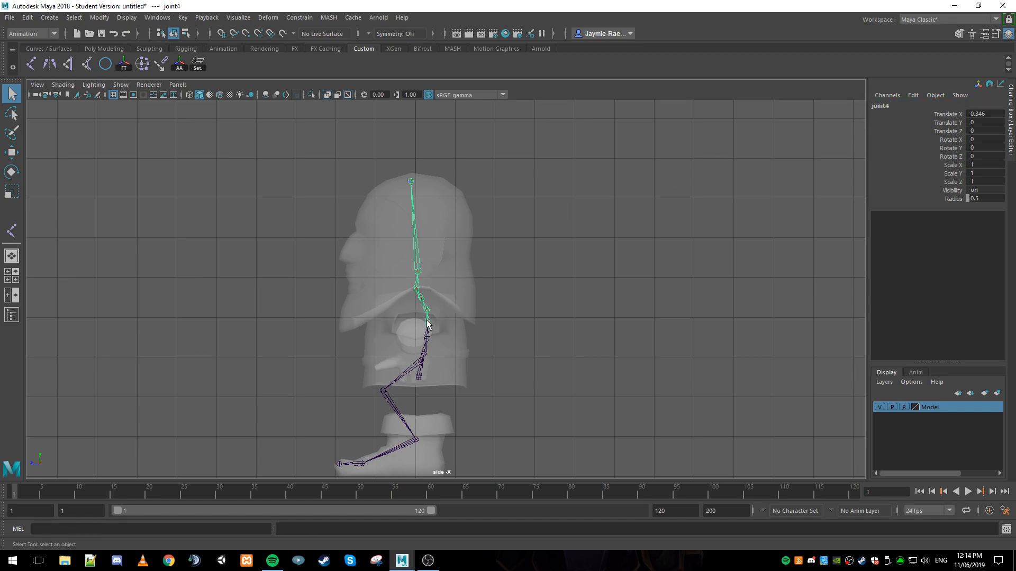
left_click(892, 106)
type("Spine 1")
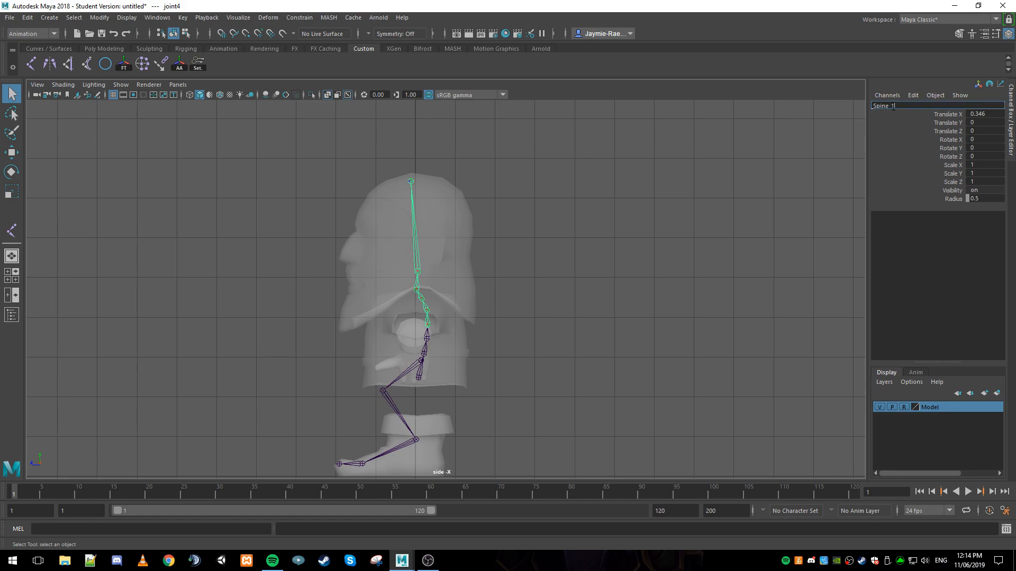
key("Return")
left_click(426, 314)
left_click(906, 105)
type("Spine 1")
key("Return")
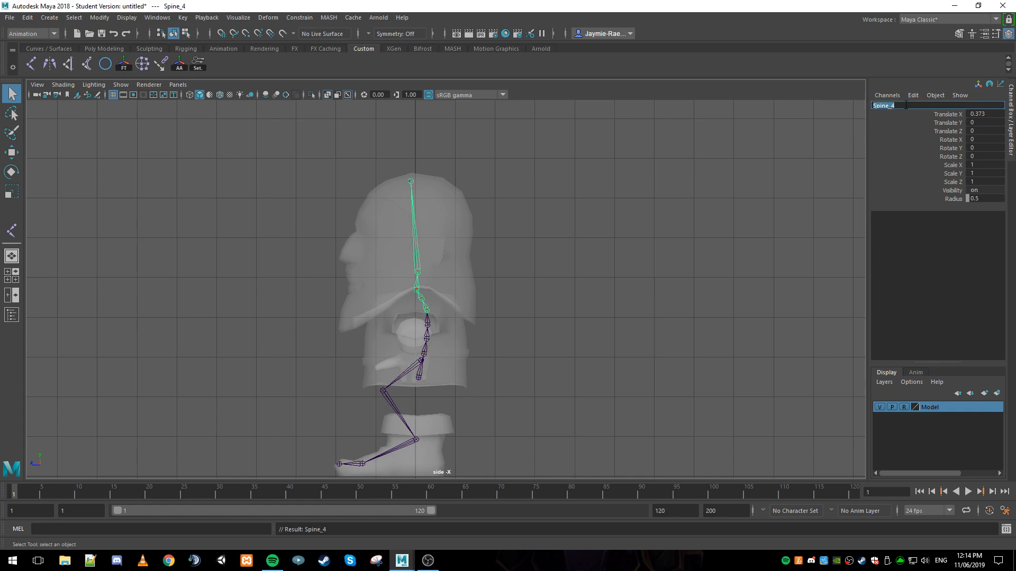
Rename the uppermost spine joint below Neck_Bottom as Spine_5, and clear the selection.
left_click(421, 303)
left_click(897, 105)
type("Spine 1")
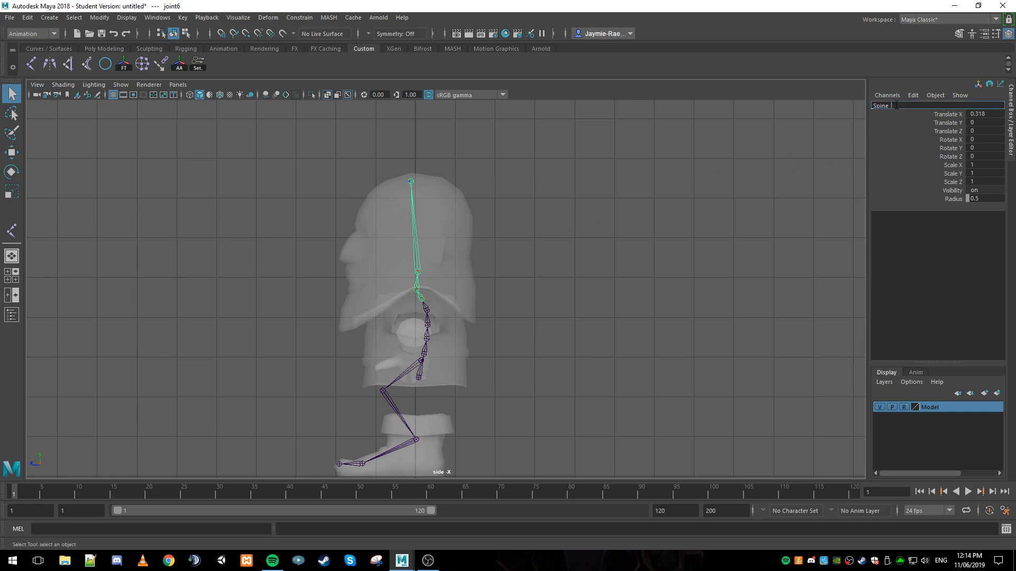
type(" 5")
key("Return")
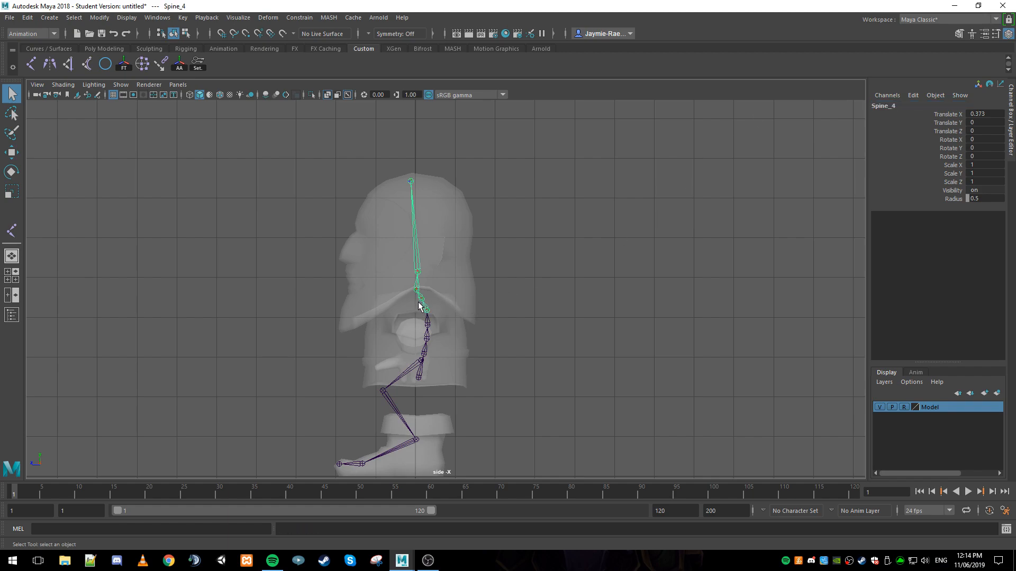
left_click(417, 290)
left_click(471, 368)
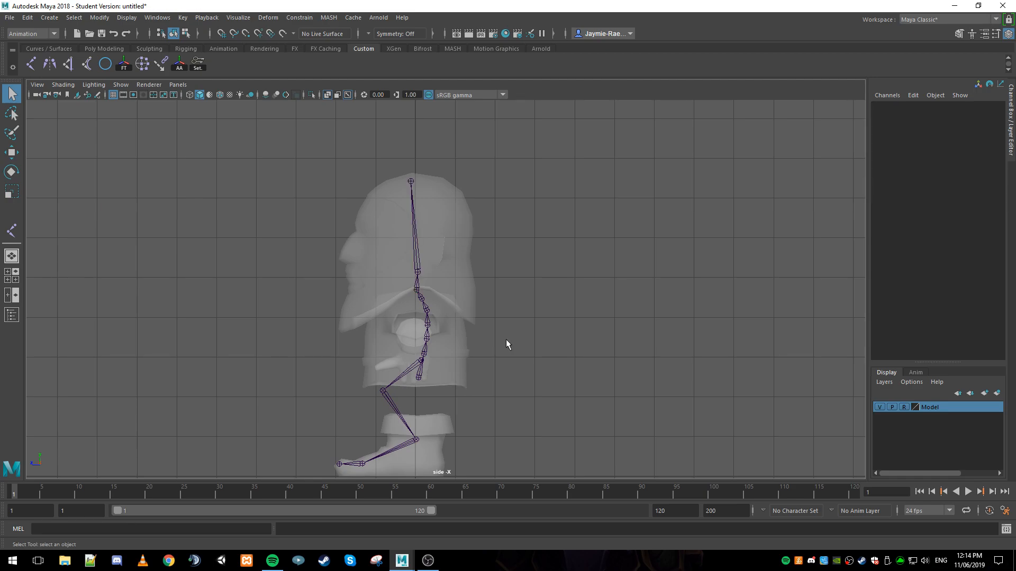
Show the whole character in the perspective view with the Outliner open beside it.
key("space")
key("space")
key("space")
key("space")
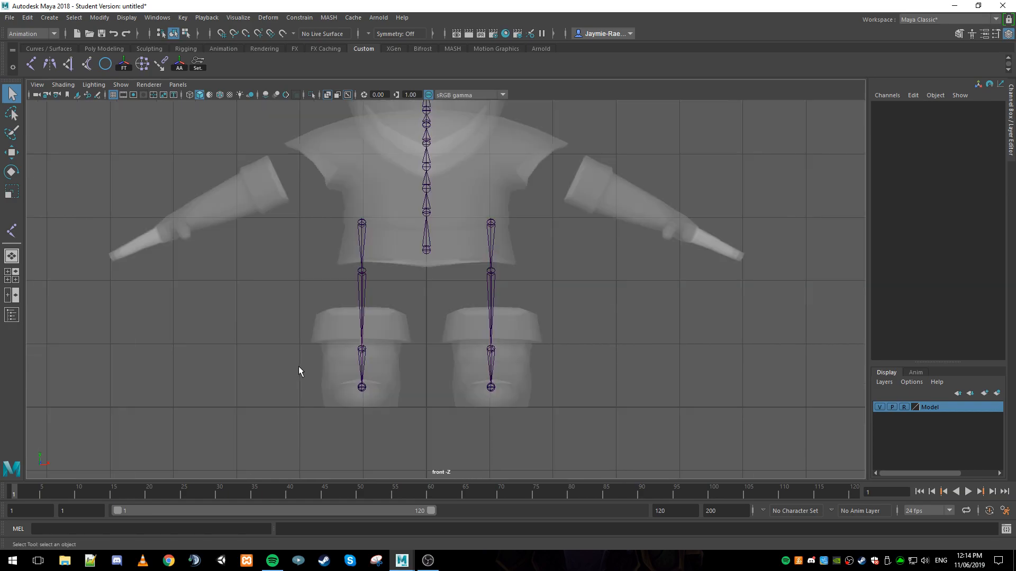
key("space")
key("space")
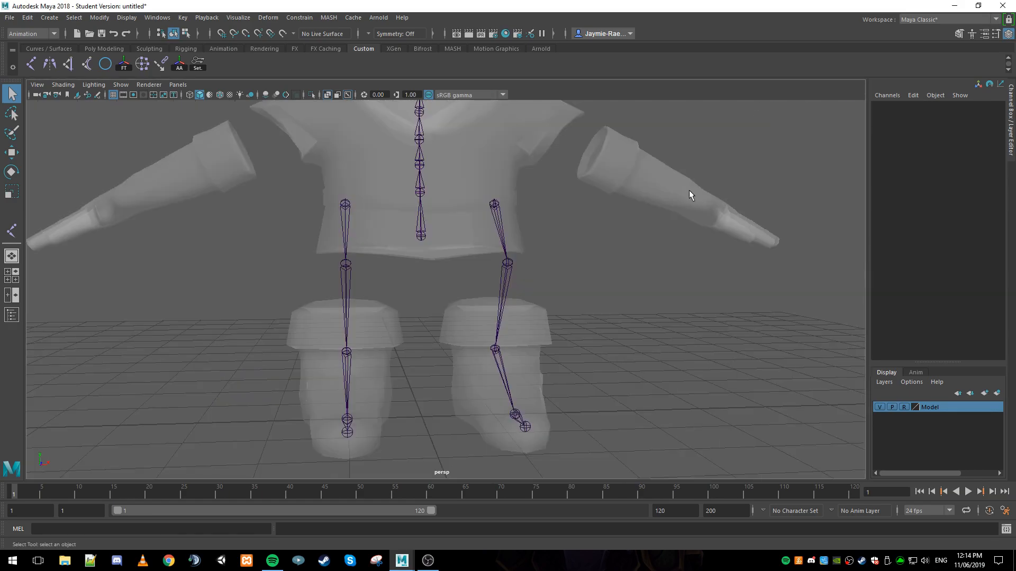
left_click_drag(322, 259, 750, 256, "alt")
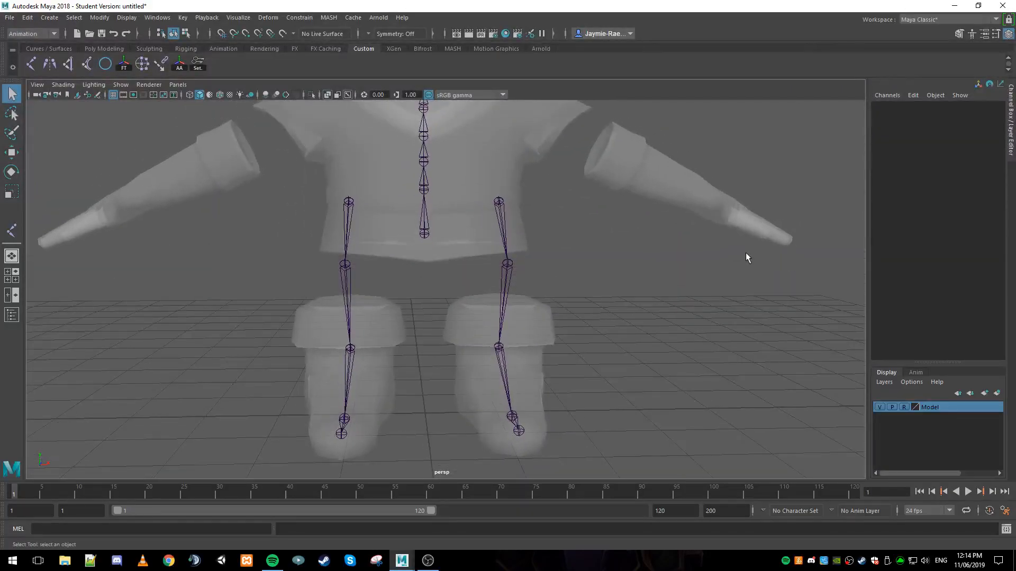
scroll(725, 255, "down", 2)
middle_click_drag(614, 230, 632, 319, "alt")
scroll(632, 320, "down", 2)
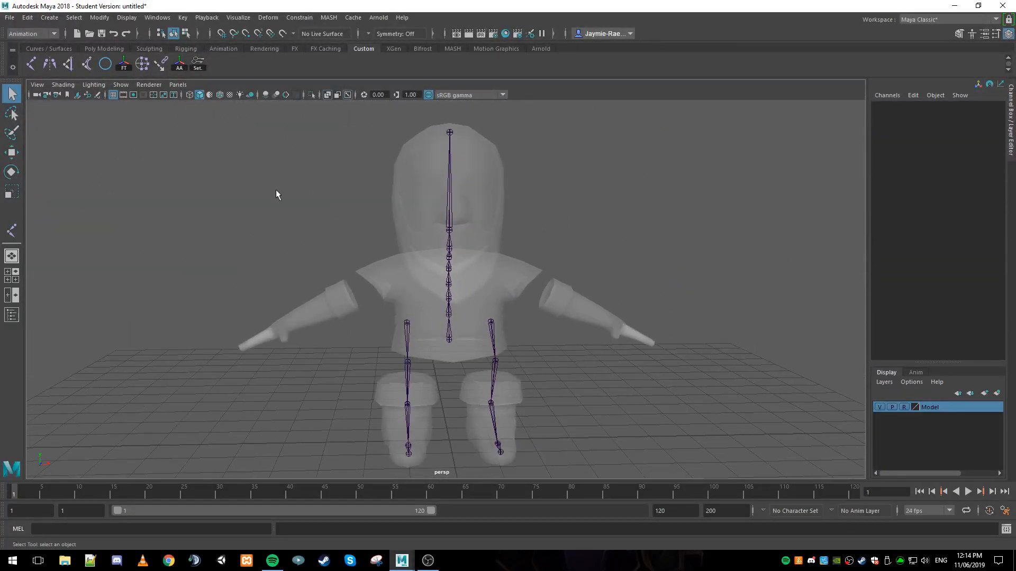
left_click(12, 315)
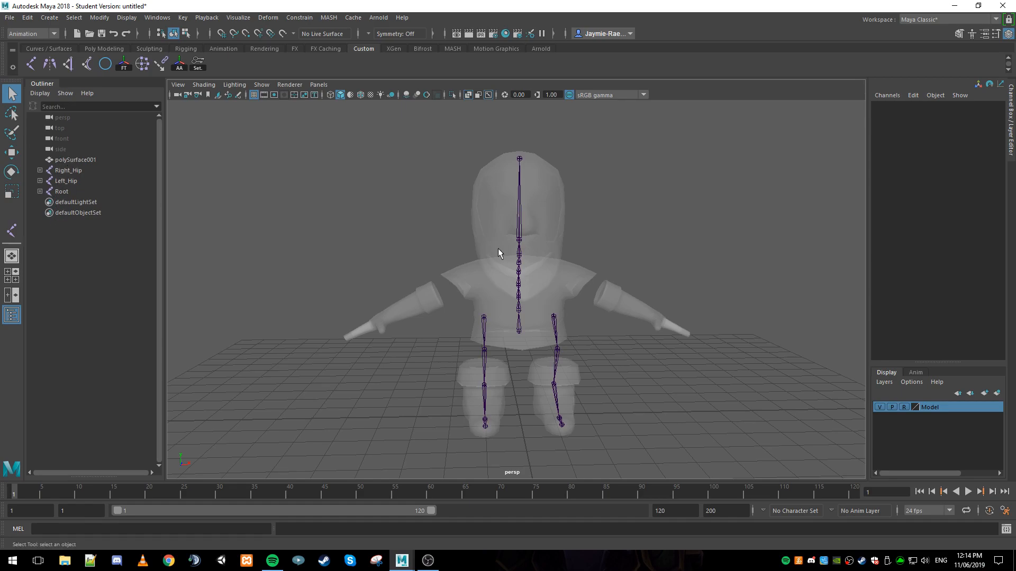
Parent Right_Hip and Left_Hip to Spine_1, and expand Root and Spine_1 in the hierarchy to check them.
scroll(492, 245, "up", 4)
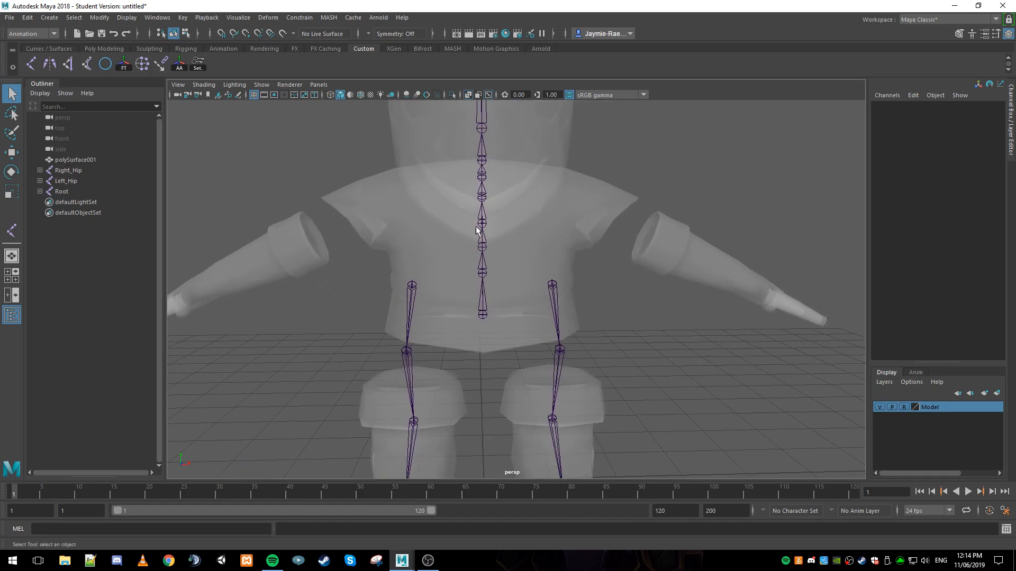
left_click(412, 286)
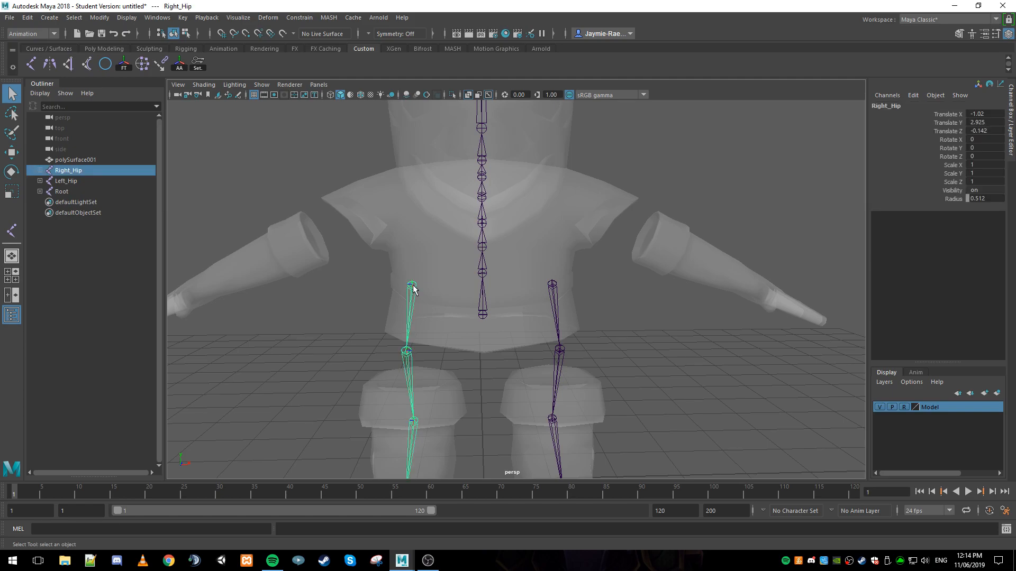
left_click(552, 285, "shift")
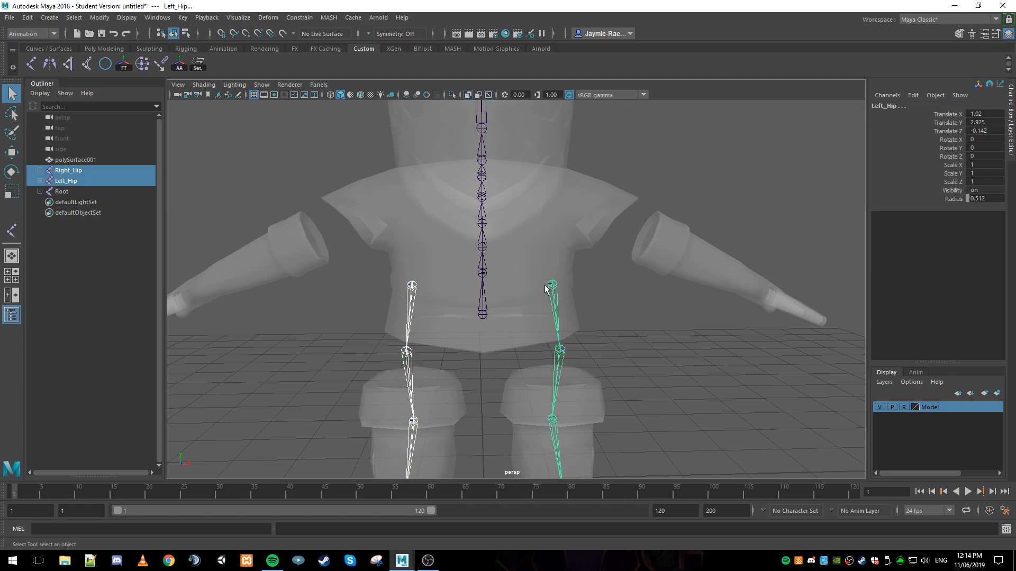
left_click(486, 284, "shift")
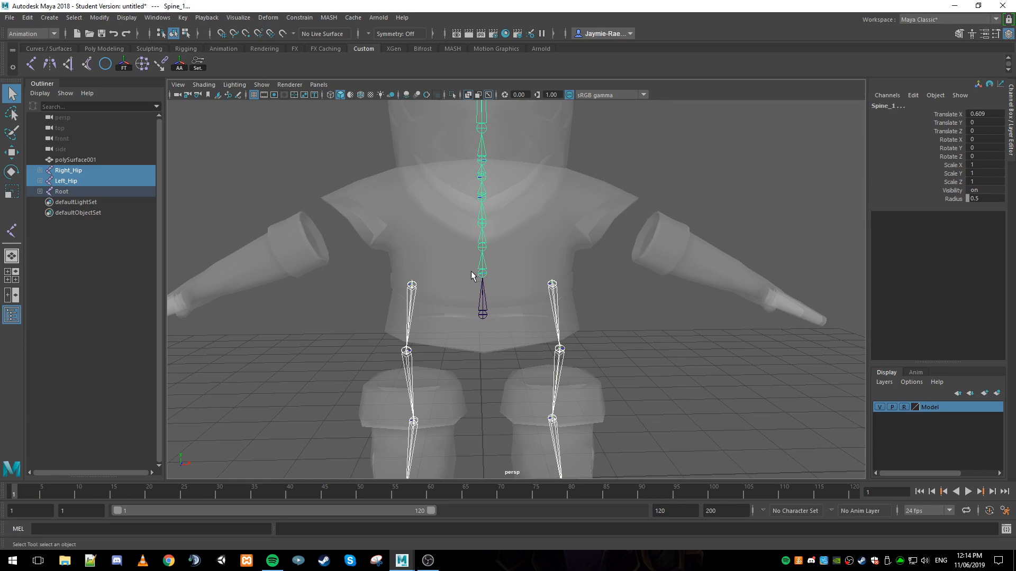
key("p")
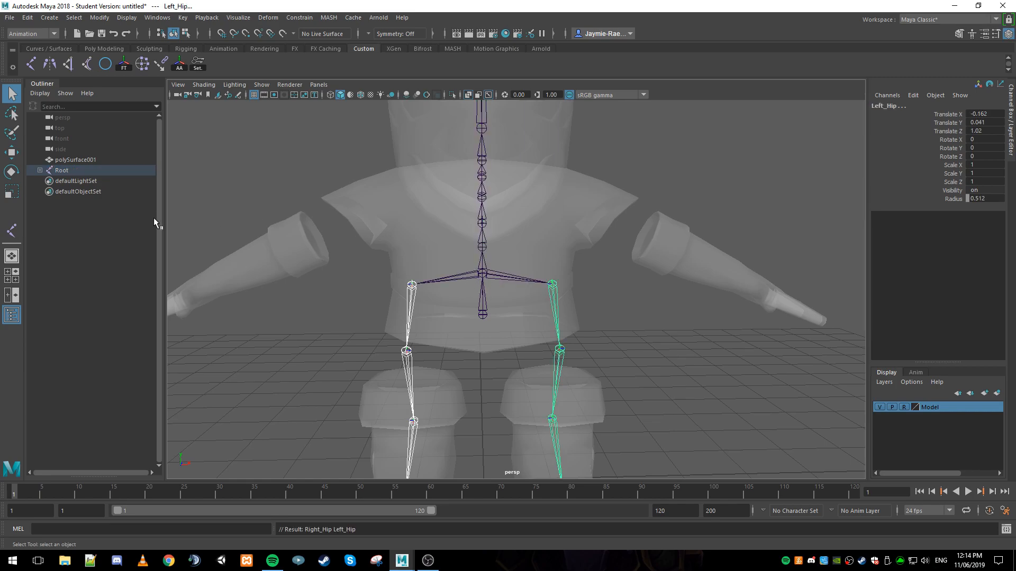
left_click(40, 171)
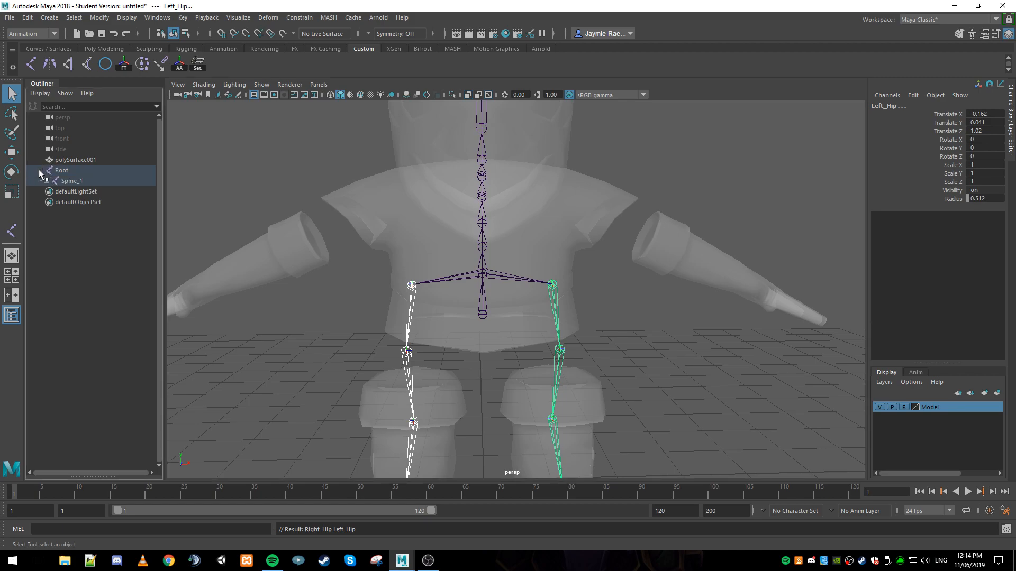
left_click(46, 181)
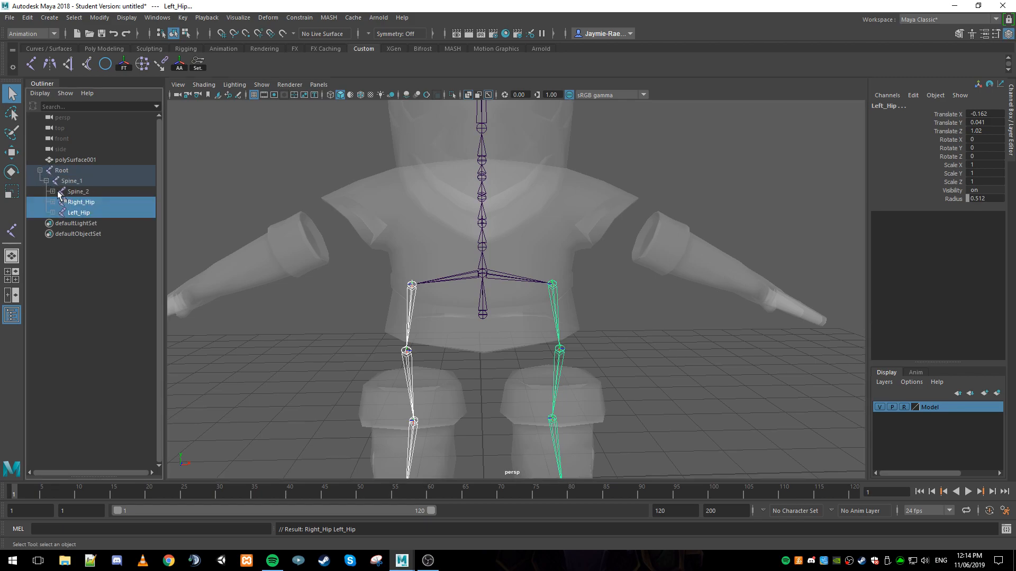
Rename the Spine_1 joint as Hip_Center.
left_click(134, 182)
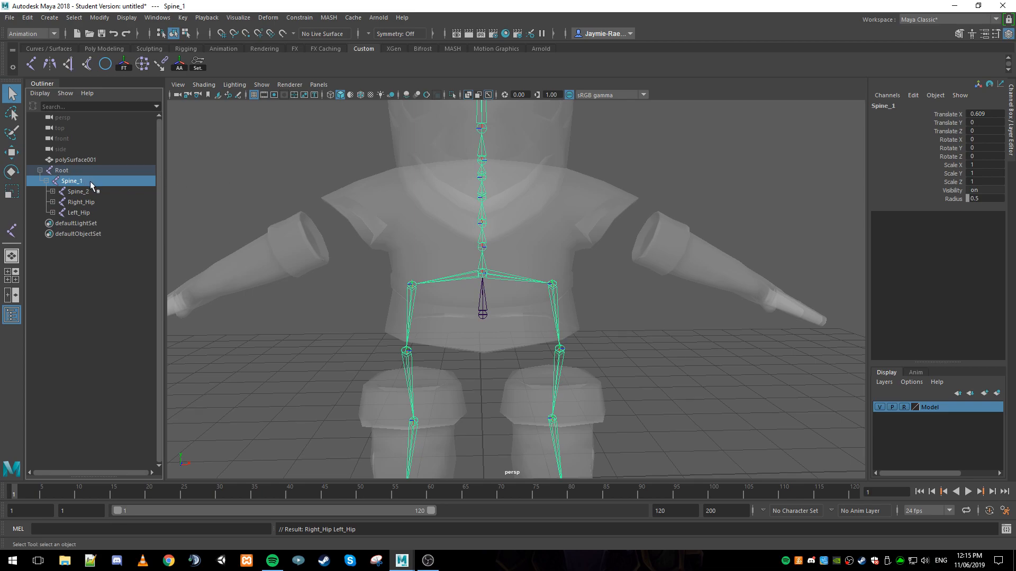
left_click(900, 105)
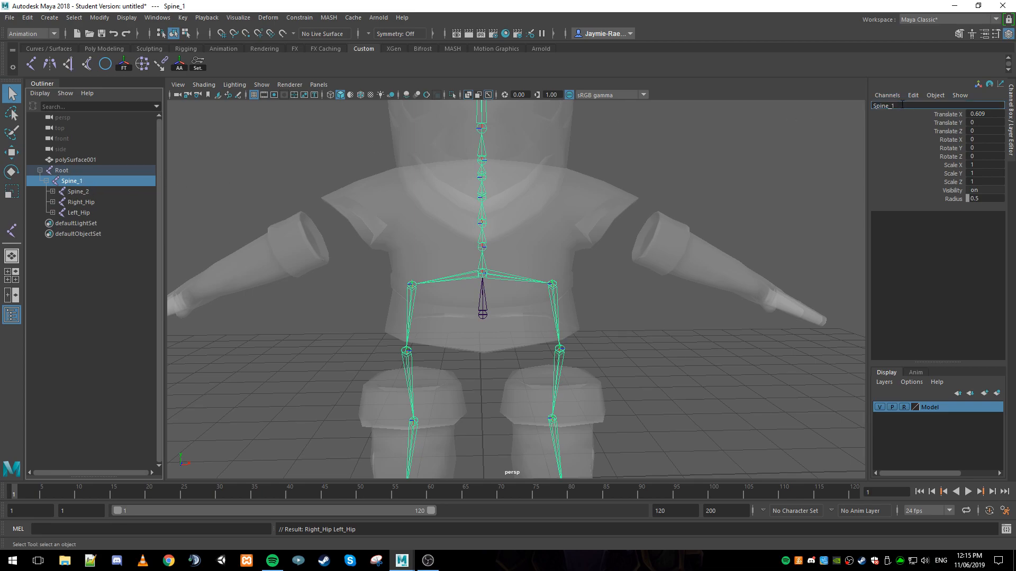
key("BackSpace")
key("BackSpace")
key("BackSpace")
key("BackSpace")
key("BackSpace")
key("BackSpace")
type("Hip_Center")
key("Return")
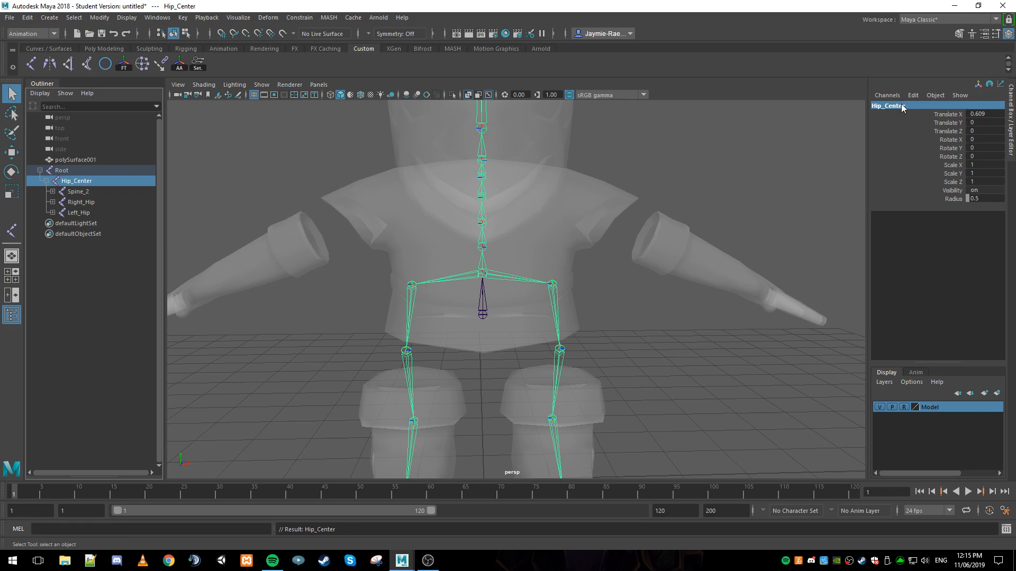
Expand the spine chain below Hip_Center in the Outliner and rename the Spine_2 joint as Spine_1.
left_click(65, 193)
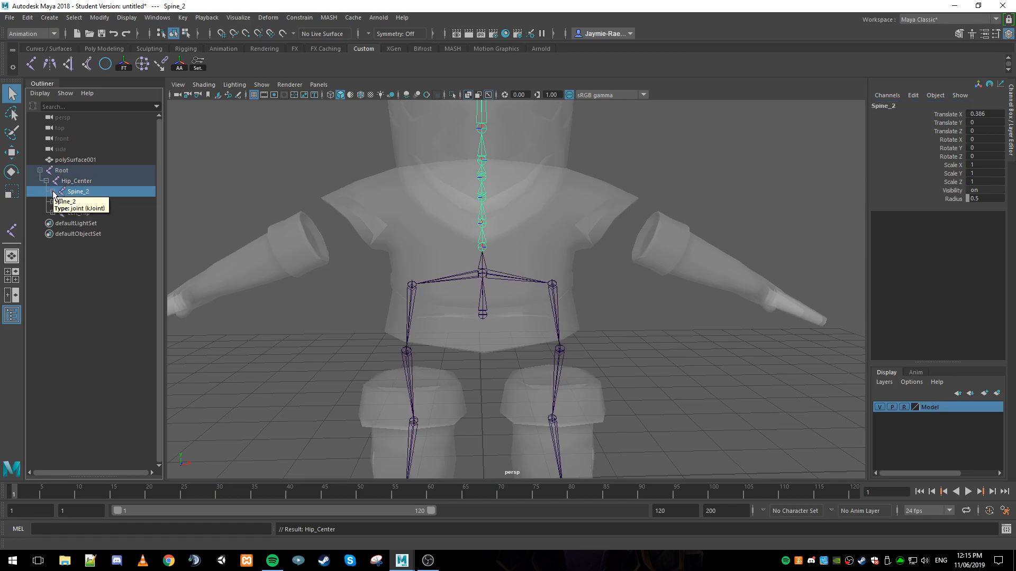
left_click(53, 191)
left_click(59, 202)
left_click(65, 213)
left_click(71, 223)
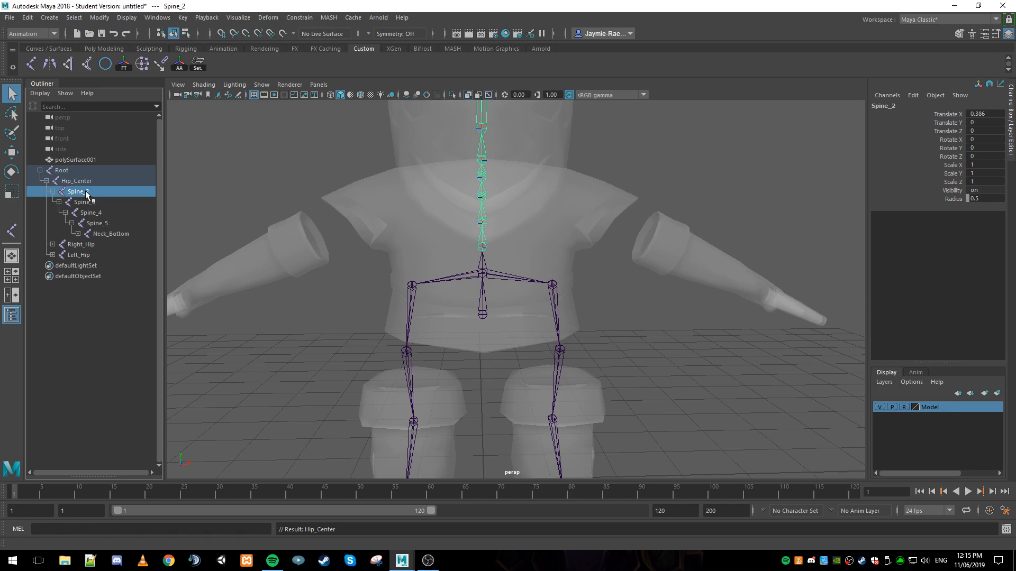
double_click(84, 192)
left_click(91, 192)
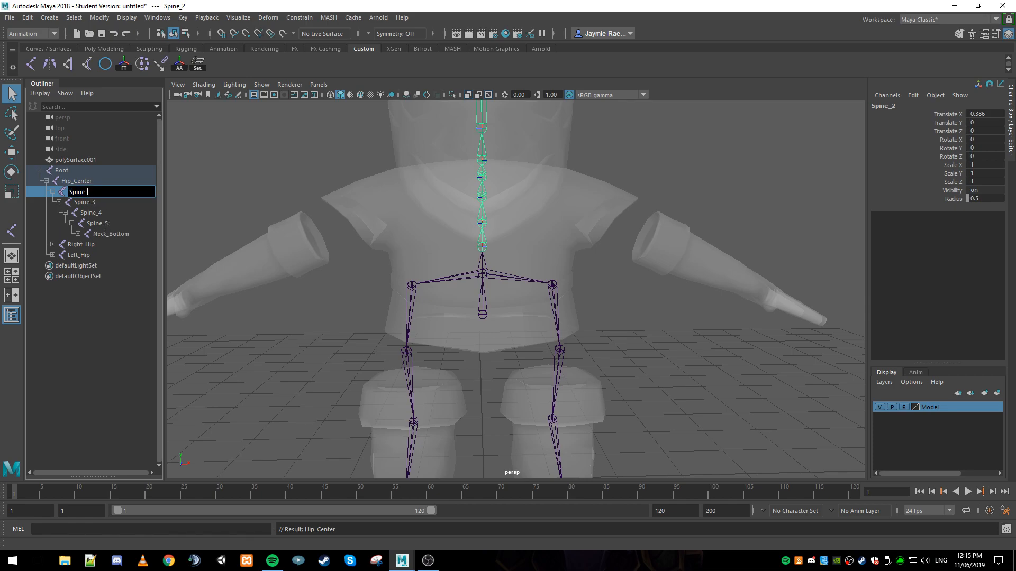
type("1")
key("Return")
Rename the Spine_3 joint as Spine_2.
double_click(110, 202)
left_click(111, 202)
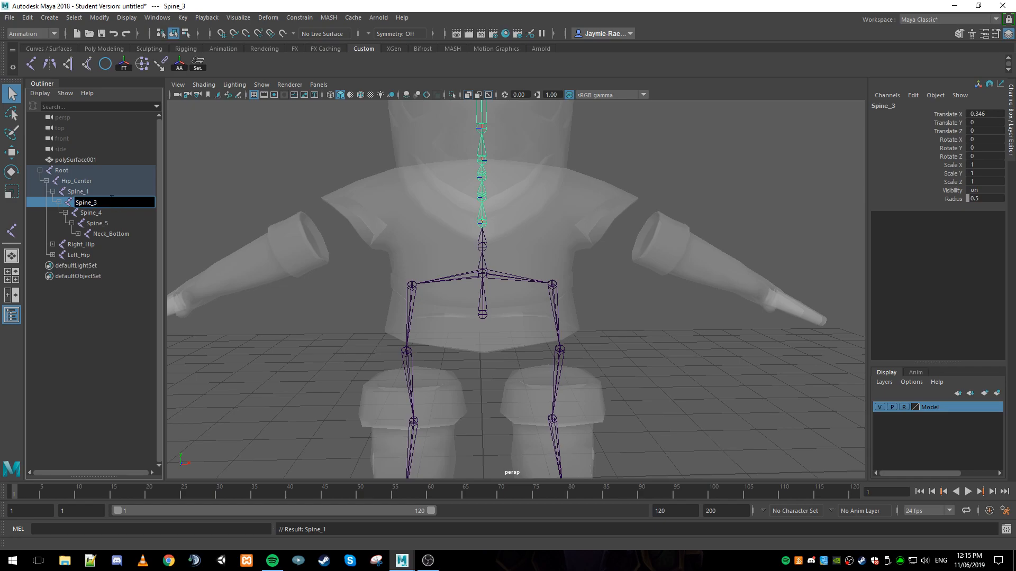
key("BackSpace")
type("2")
key("Return")
Rename the Spine_4 joint as Spine_3.
double_click(106, 213)
left_click(108, 212)
key("BackSpace")
type("3")
key("Return")
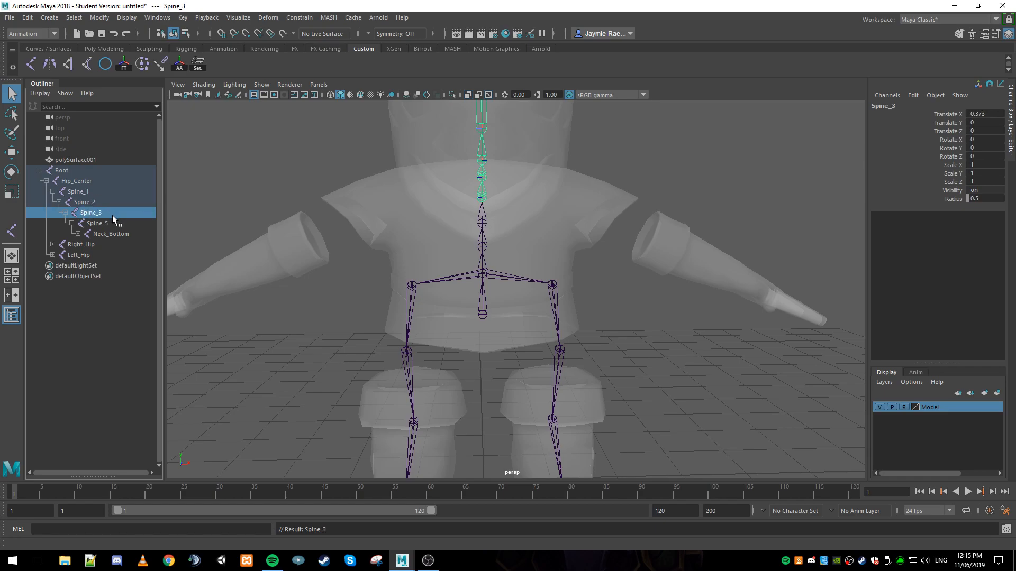
Rename the Spine_5 joint directly above Neck_Bottom in the hierarchy as Spine_4.
double_click(113, 221)
left_click(113, 223)
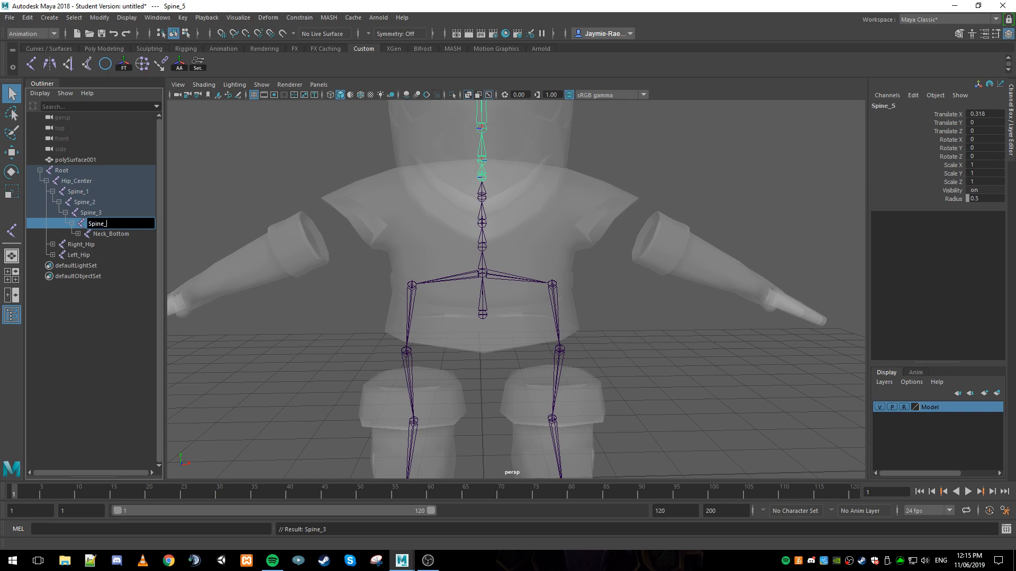
type("4")
key("Return")
Check the neck and head joints in the hierarchy, collapse it back to Root, and clear the selection.
left_click(78, 234)
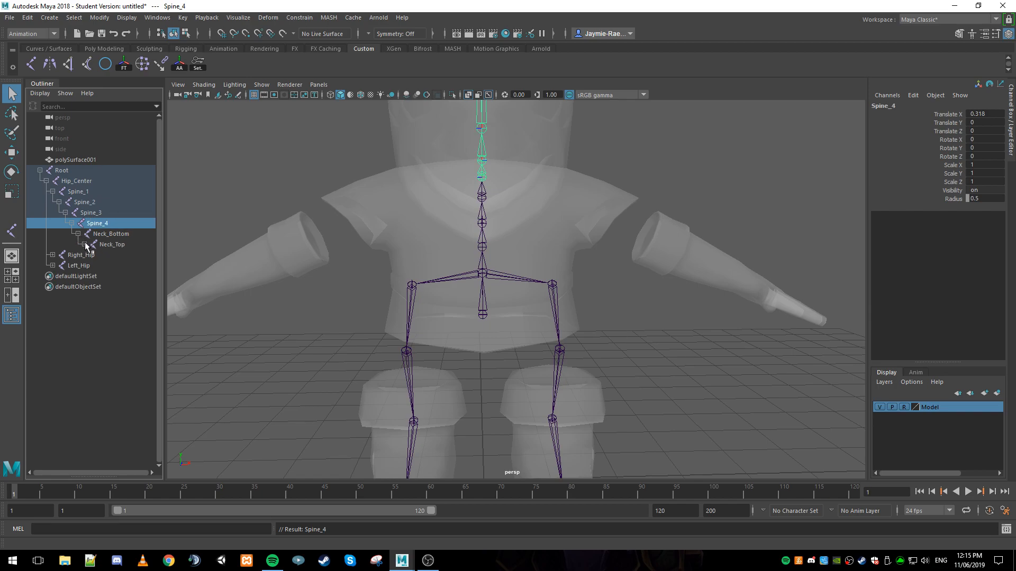
left_click(84, 244)
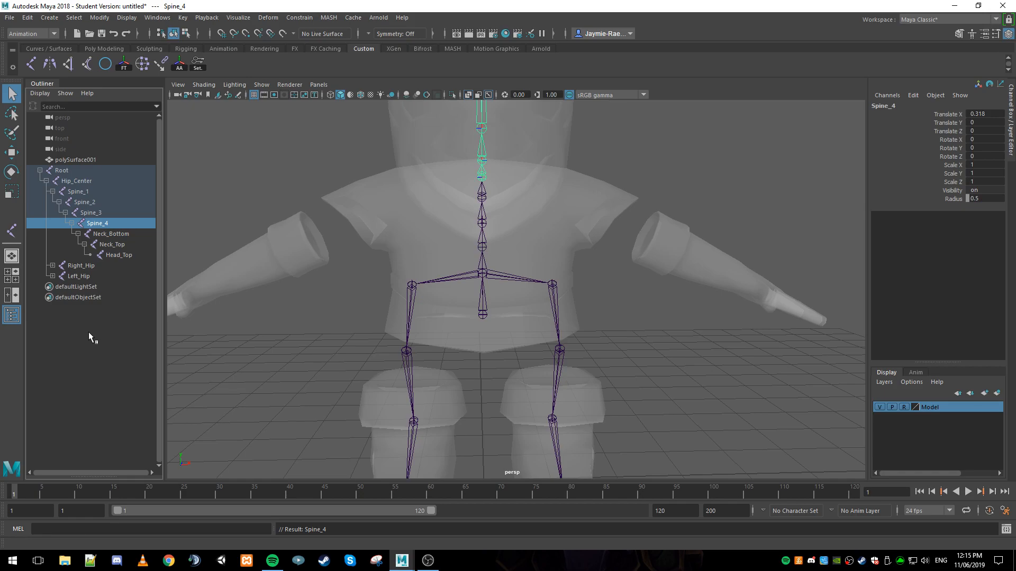
scroll(419, 270, "down", 5)
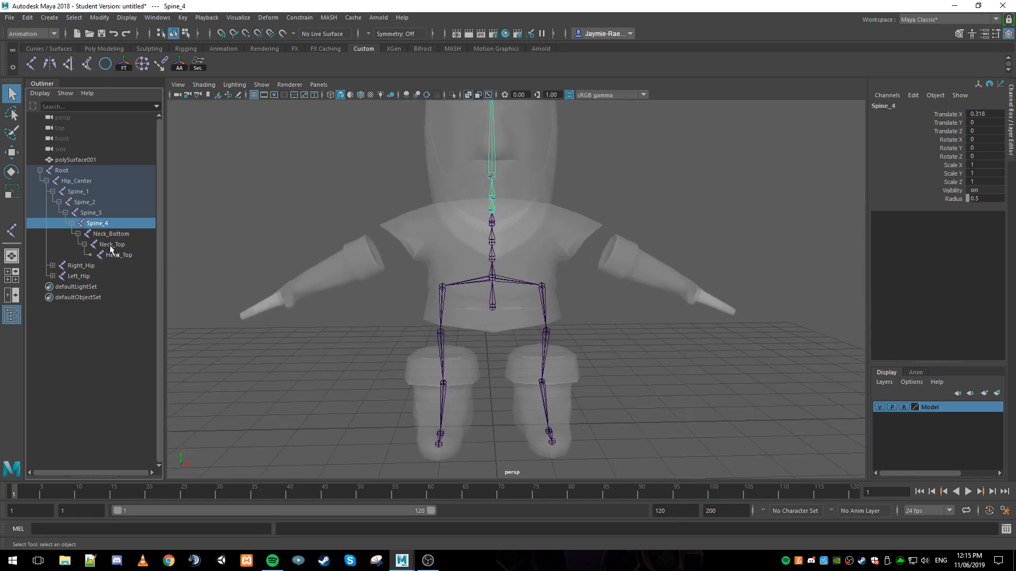
left_click(47, 181)
left_click(41, 171)
left_click(402, 267)
scroll(422, 287, "down", 3)
scroll(441, 299, "up", 3)
left_click_drag(510, 311, 487, 316, "alt")
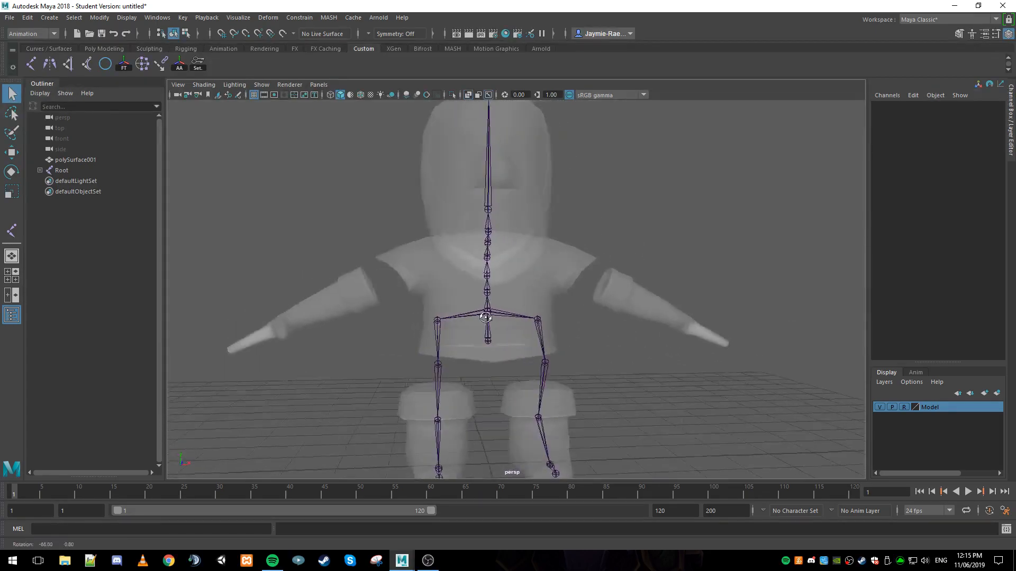
middle_click_drag(486, 316, 486, 354, "alt")
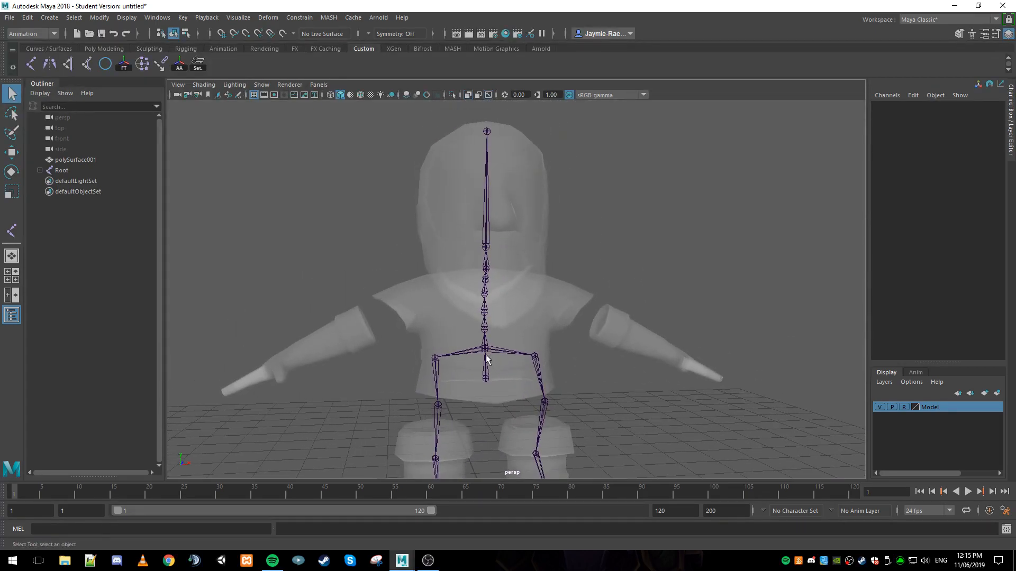
Switch to the four-view layout, hide the Outliner, and show the legs in an enlarged perspective view.
left_click(12, 276)
left_click(12, 318)
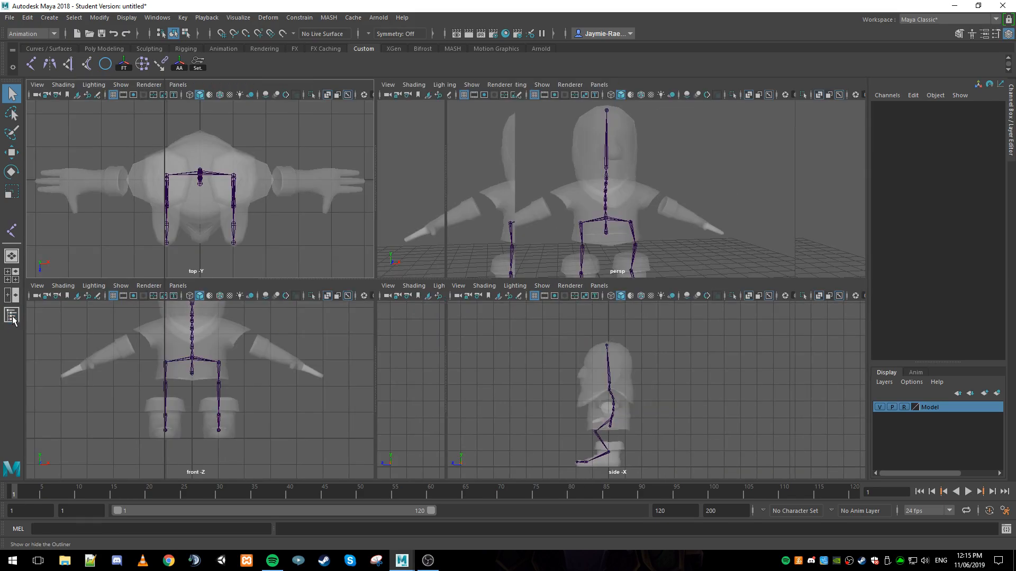
scroll(590, 352, "down", 3)
scroll(593, 233, "down", 3)
middle_click_drag(593, 234, 581, 221, "alt")
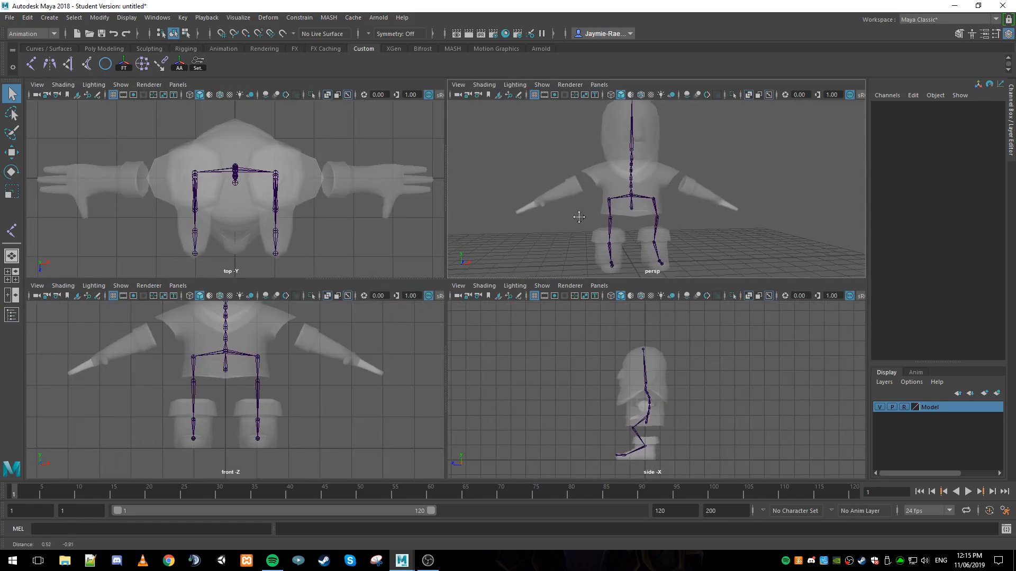
key("space")
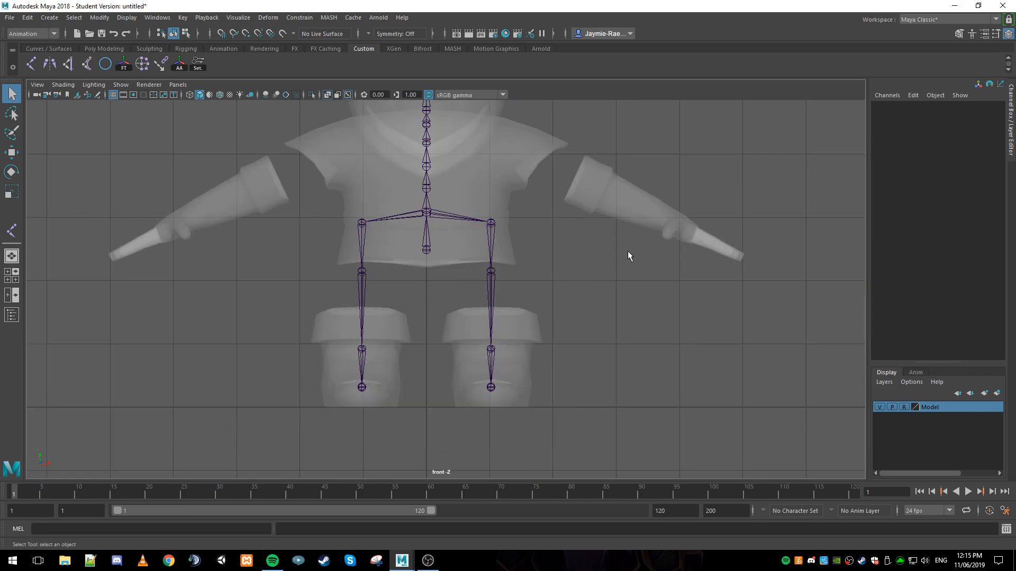
key("space")
key("space")
middle_click_drag(633, 249, 494, 243, "alt")
left_click_drag(410, 242, 499, 241, "alt")
scroll(483, 252, "up", 3)
middle_click_drag(460, 281, 433, 261, "alt")
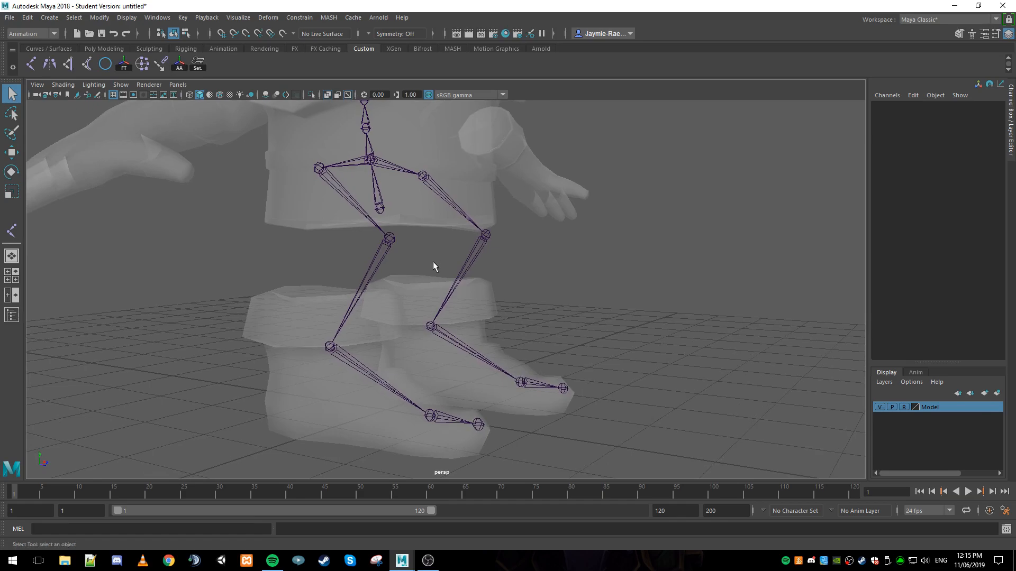
Create an IK handle from the Right_Hip joint to the Right_Ankle joint.
left_click(71, 67)
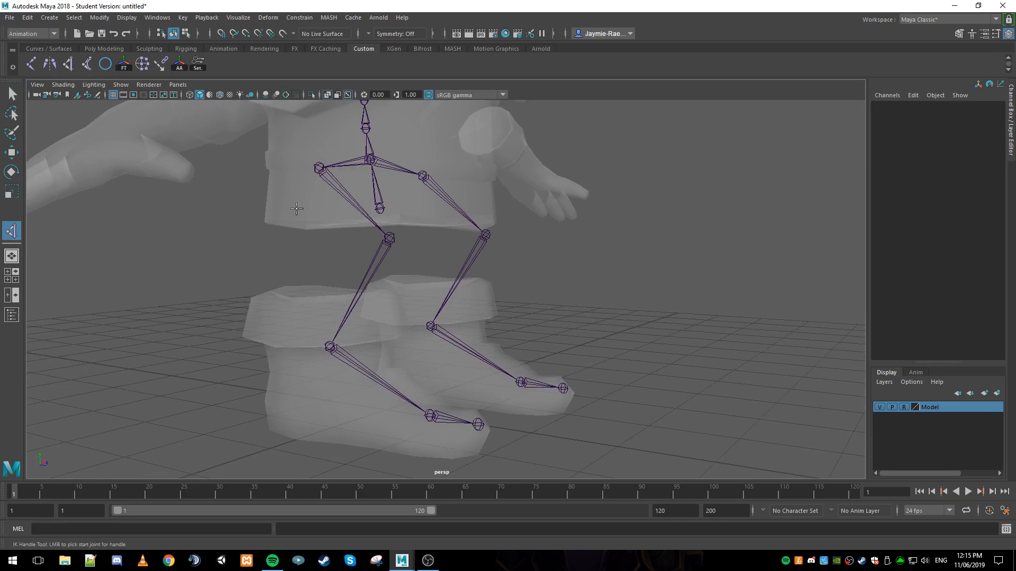
left_click(319, 169)
left_click(329, 345)
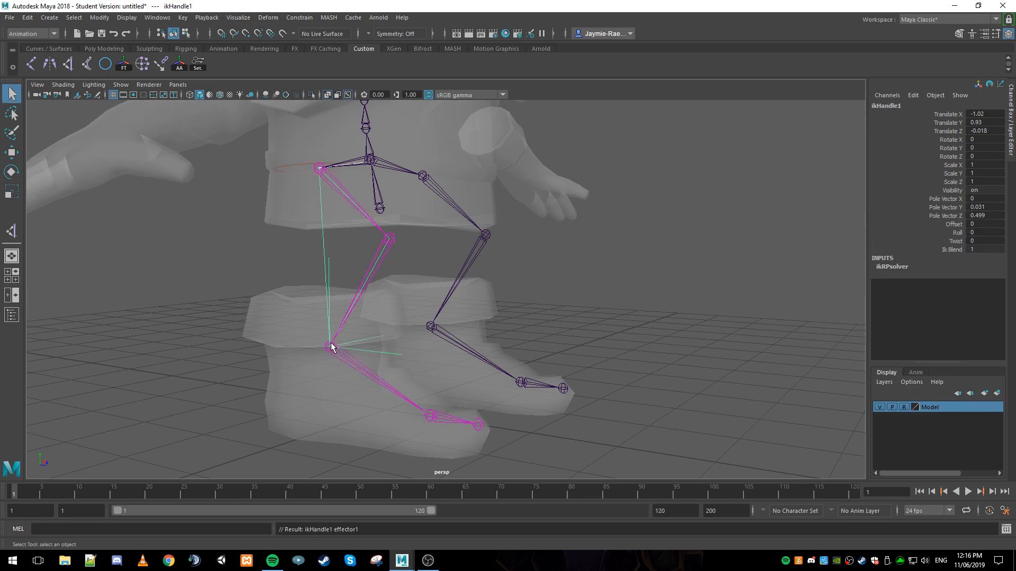
Test moving the right leg's IK handle vertically, compare it with moving the Left_Ankle joint without IK, and undo both moves.
key("w")
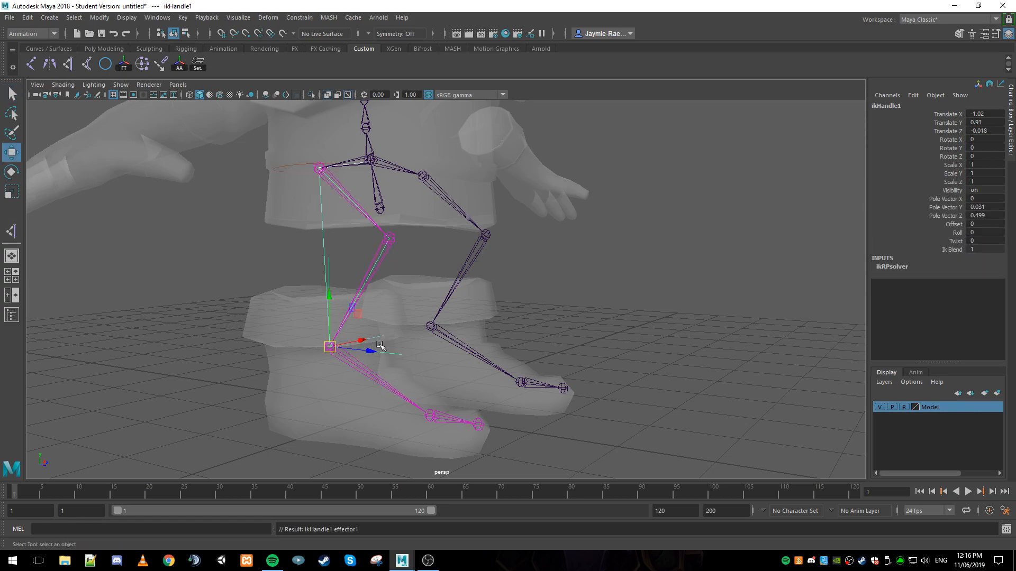
left_click_drag(329, 296, 302, 356)
key("ctrl+z")
left_click(431, 326)
left_click_drag(432, 276, 388, 292)
key("ctrl+z")
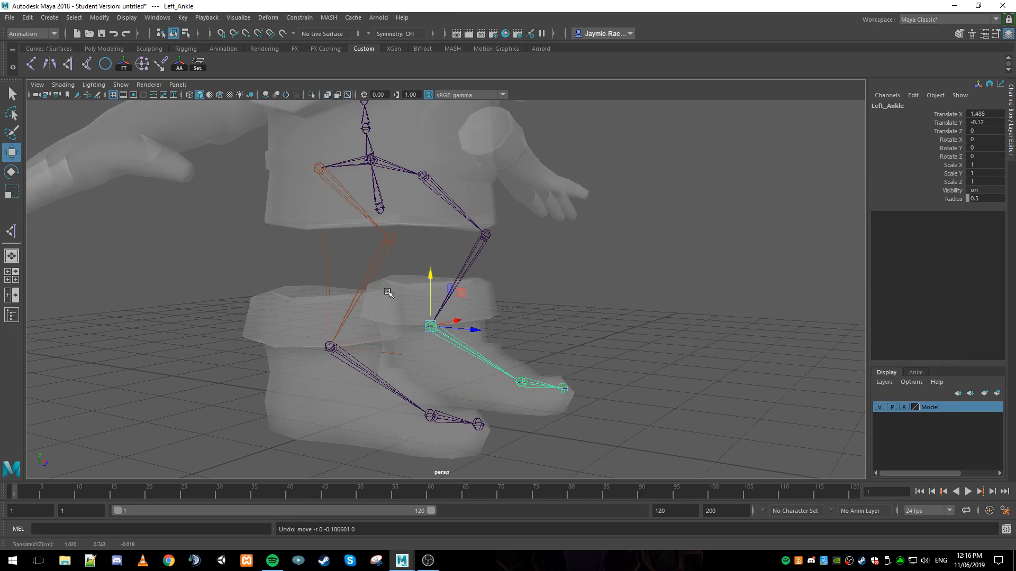
Try raising the Right_Ankle joint itself instead of its IK handle, and undo the move.
left_click(365, 347)
left_click(369, 347)
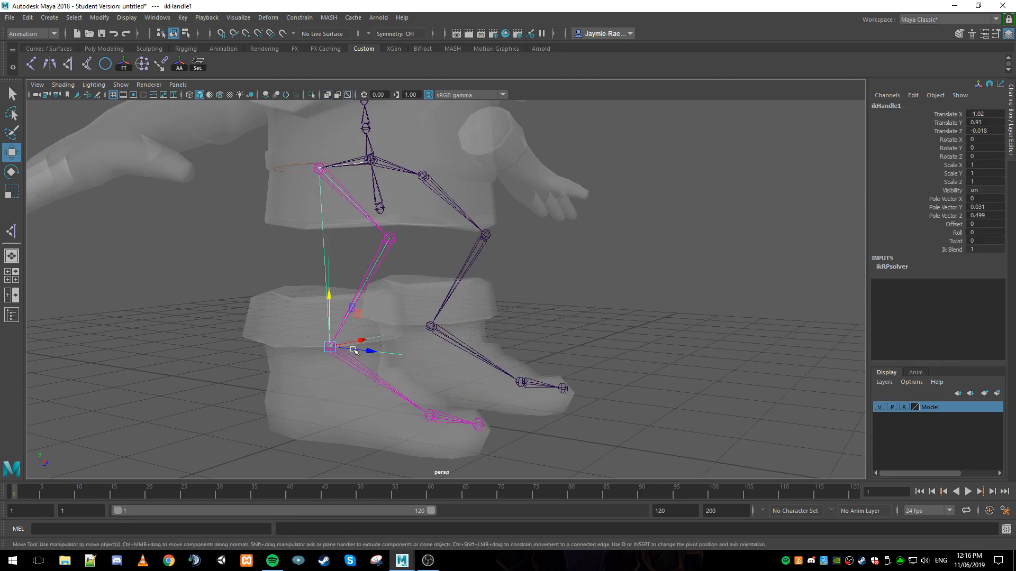
left_click(365, 348)
left_click(351, 312)
left_click(301, 377)
left_click(331, 348)
left_click_drag(331, 308, 317, 204)
key("ctrl+z")
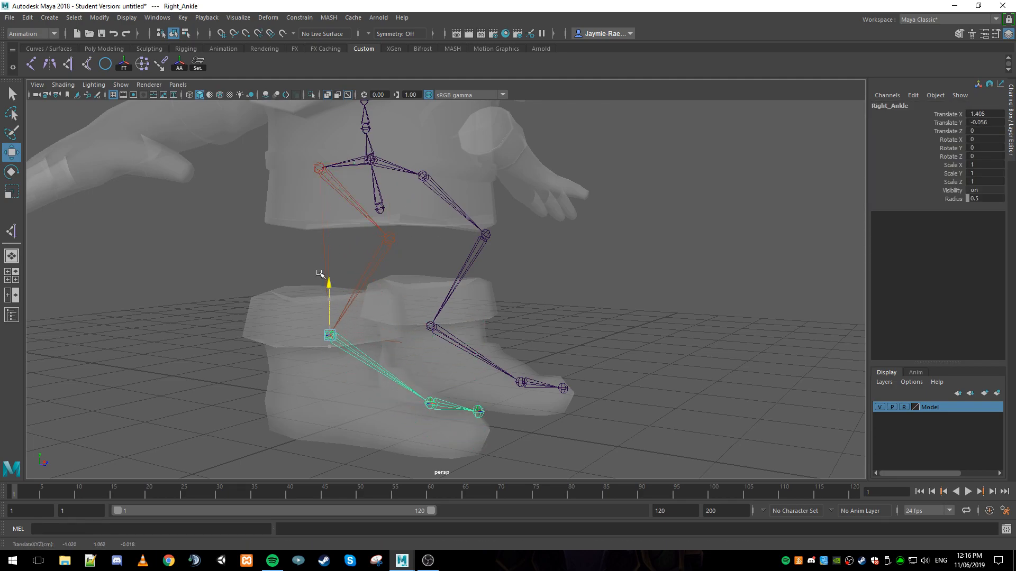
Reselect the right leg's IK handle, test how the knee bends when the handle moves, and undo the test moves.
left_click(414, 307)
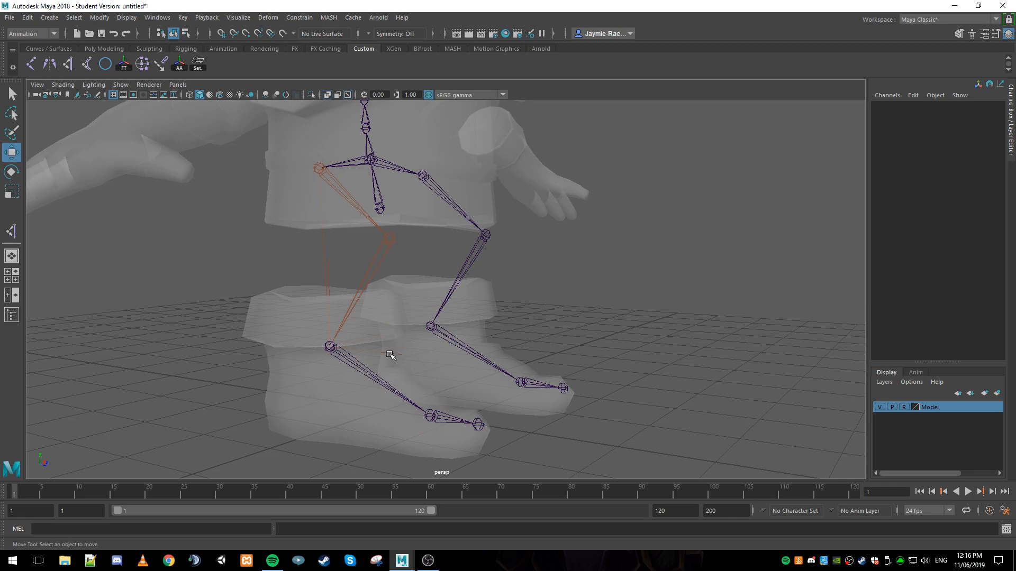
left_click(391, 354)
left_click_drag(329, 294, 251, 215)
key("ctrl+z")
left_click_drag(409, 275, 438, 314, "alt")
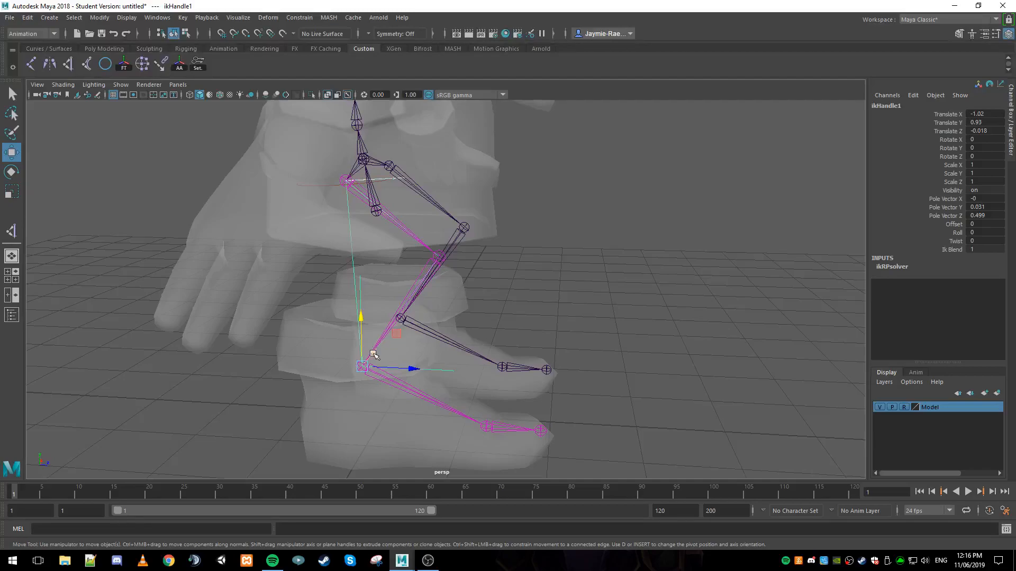
left_click_drag(365, 364, 368, 262, "alt")
key("ctrl+z")
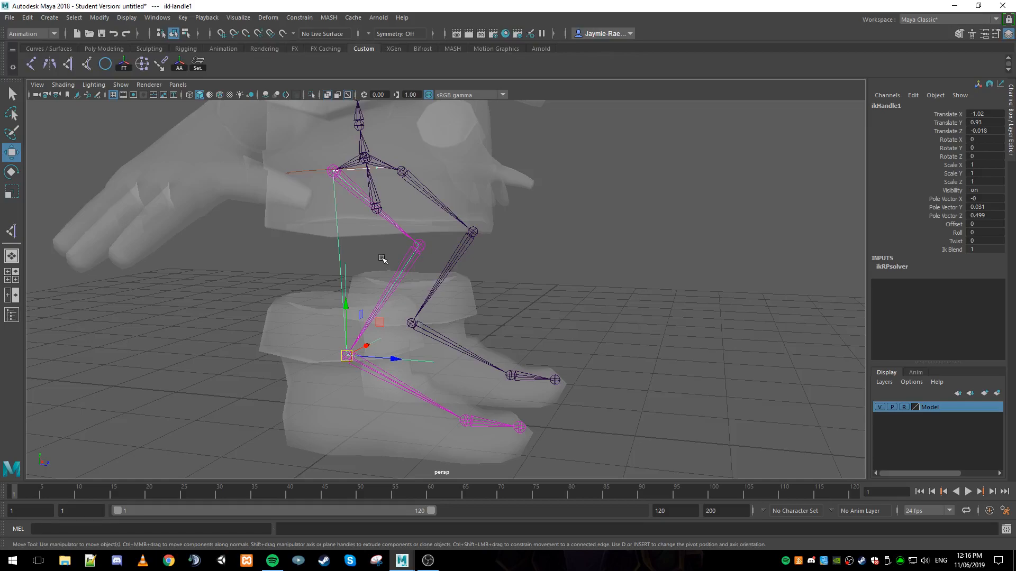
Raise the right leg's IK handle to about 2.67 on Y, shift it along Z, and undo both moves.
left_click_drag(346, 305, 339, 146)
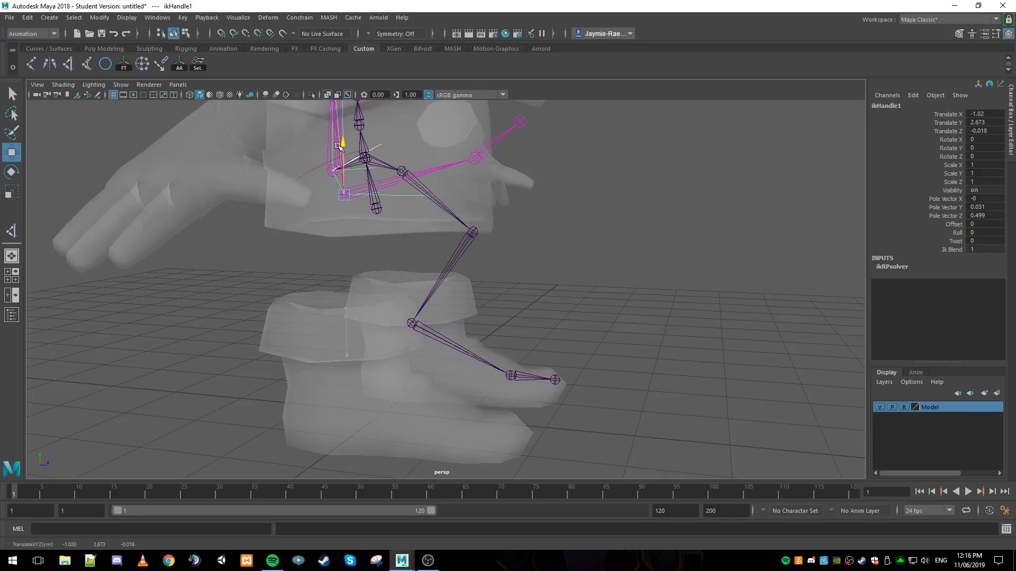
left_click_drag(390, 195, 535, 206)
key("ctrl+z")
key("ctrl+z")
Create an IK handle from the Left_Hip joint to the Left_Ankle joint.
left_click_drag(492, 246, 460, 250, "alt")
key("y")
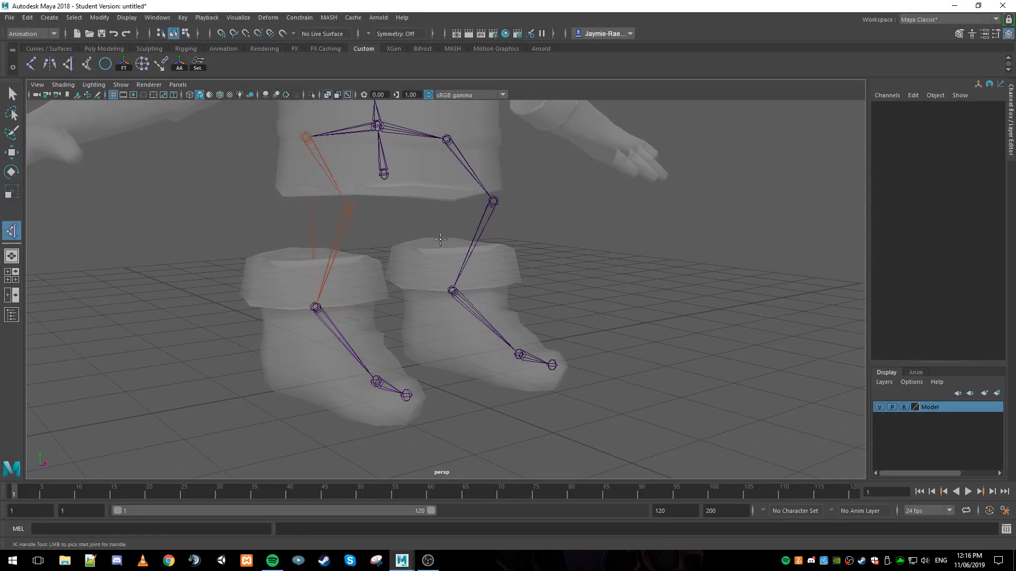
left_click(447, 139)
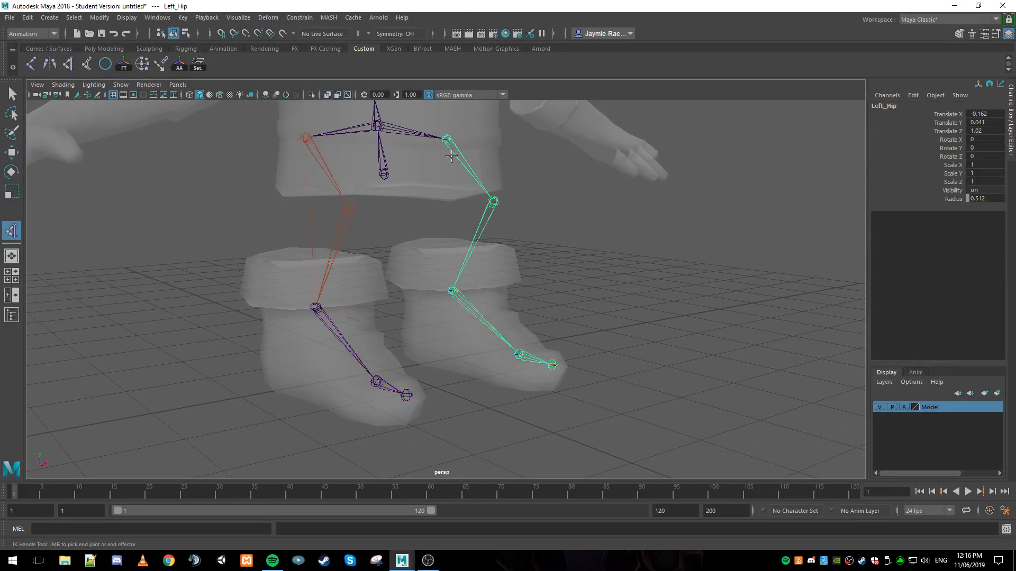
left_click(454, 292)
Test the left leg's IK handle by raising it slightly, restore its original position, and clear the selection.
key("w")
left_click_drag(454, 292, 310, 316, "alt")
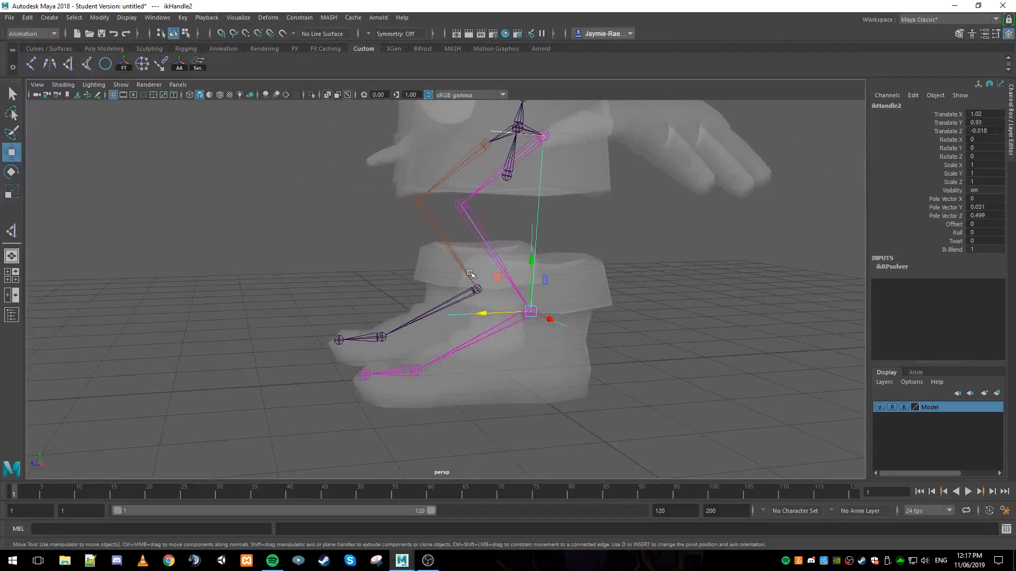
left_click(373, 289)
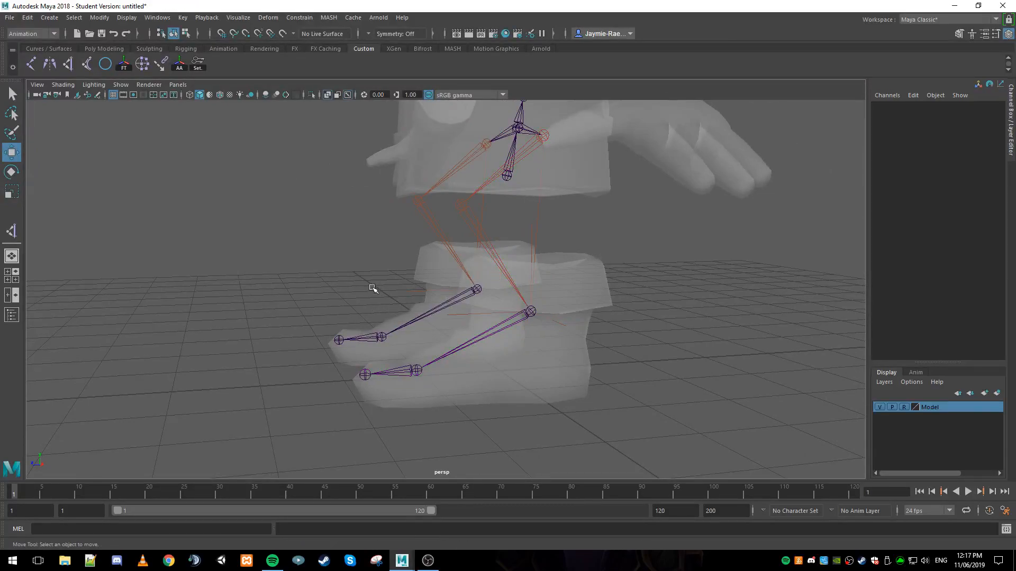
left_click(549, 322)
left_click_drag(531, 262, 485, 244)
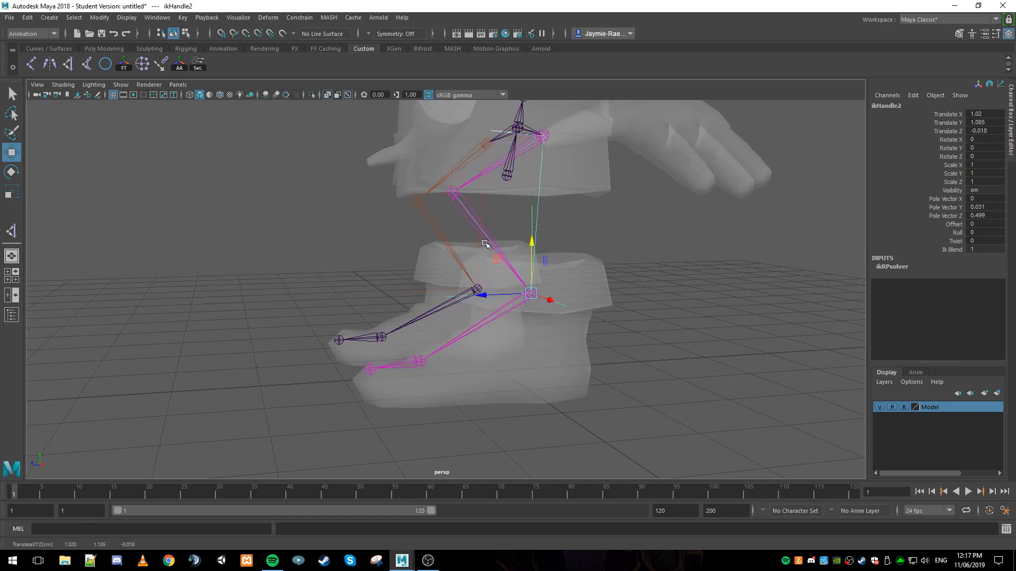
left_click(290, 268)
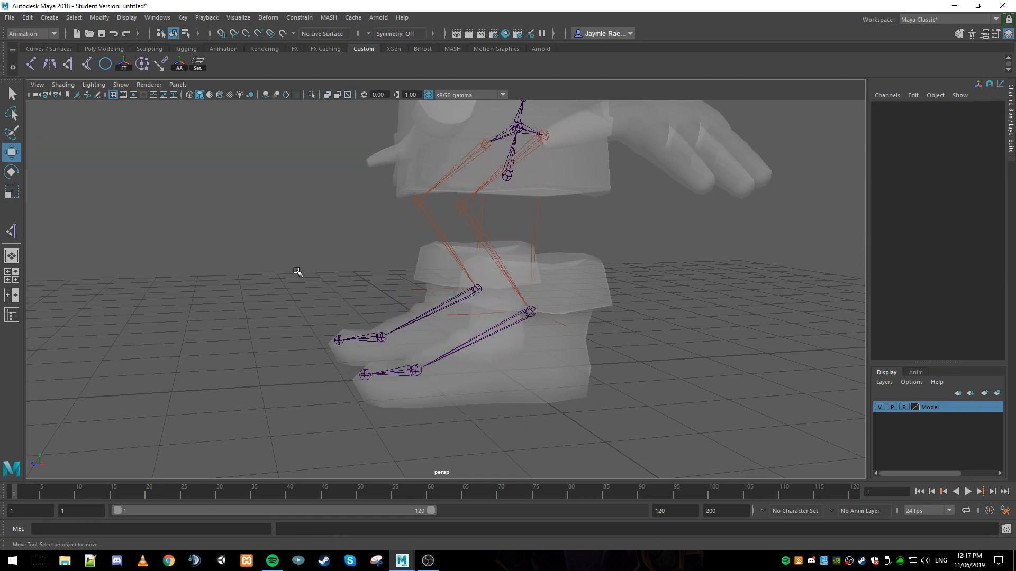
scroll(327, 301, "up", 5)
left_click(12, 231)
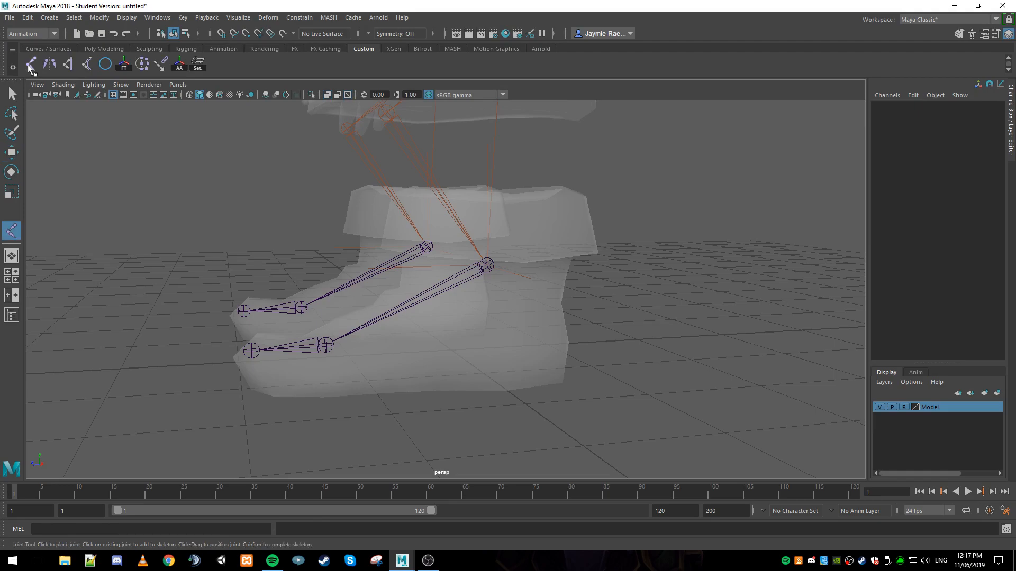
scroll(400, 269, "up", 3)
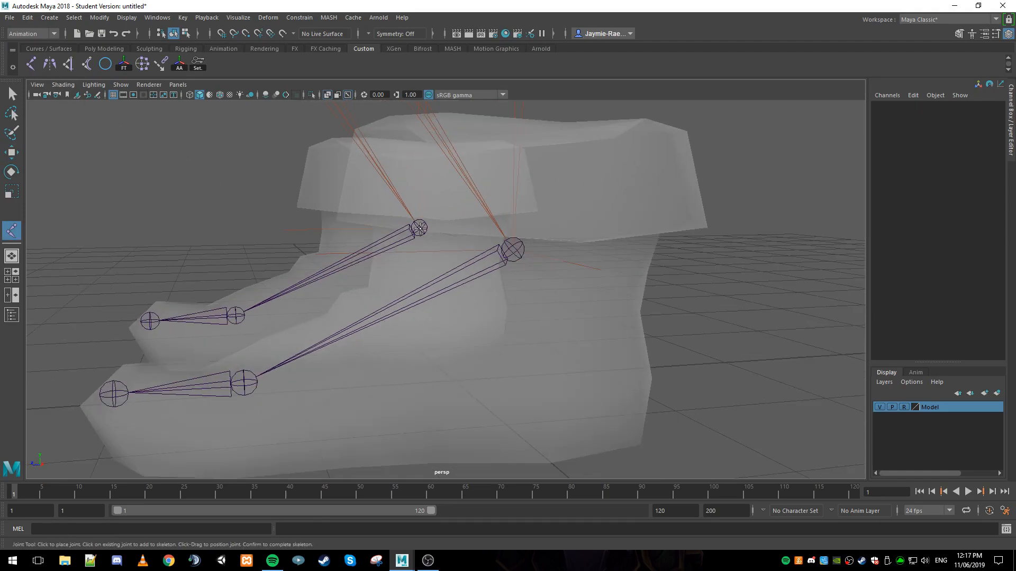
left_click_drag(392, 244, 370, 211, "alt")
left_click(368, 206)
left_click(186, 312)
middle_click_drag(226, 322, 311, 310, "alt")
key("ctrl+z")
key("ctrl+z")
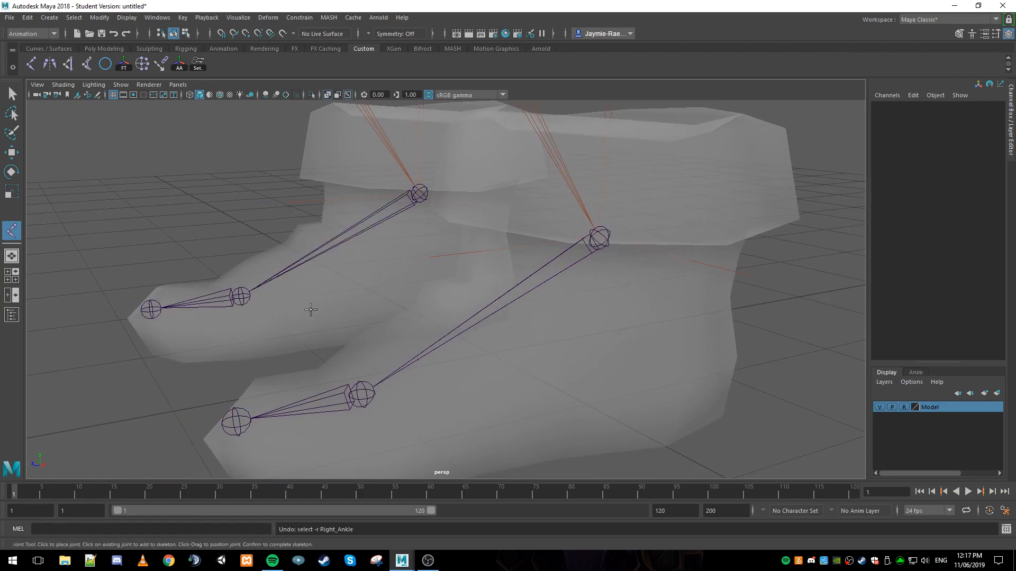
key("ctrl+z")
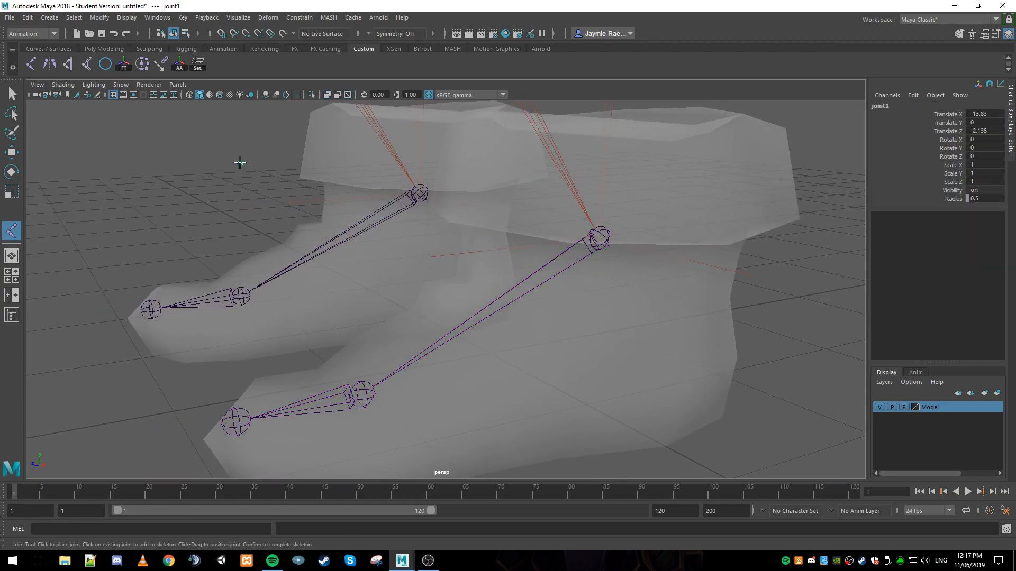
Leave the IK Handle tool and remove the stray joint placed off to the side of the feet.
left_click(69, 64)
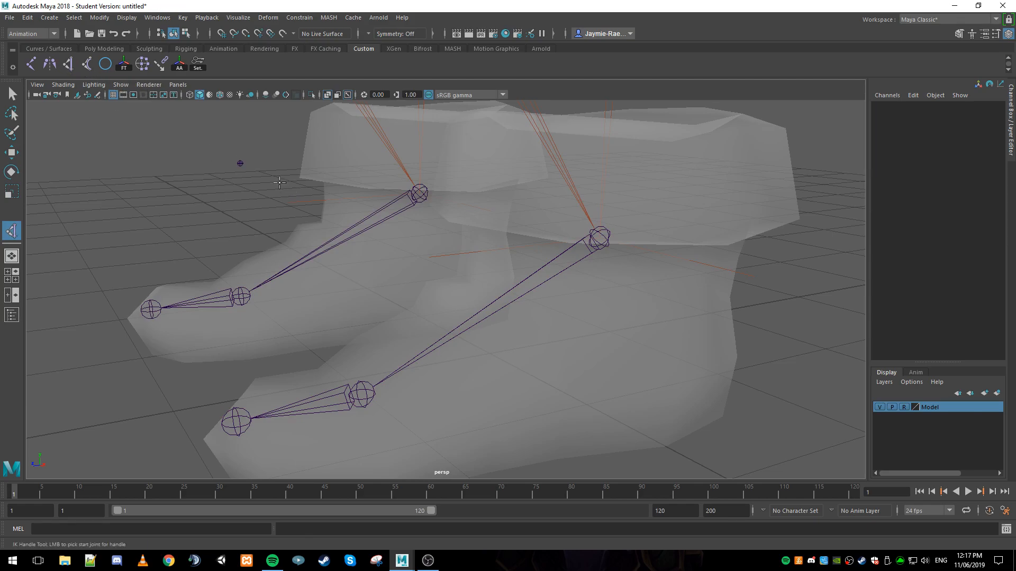
scroll(233, 196, "down", 10)
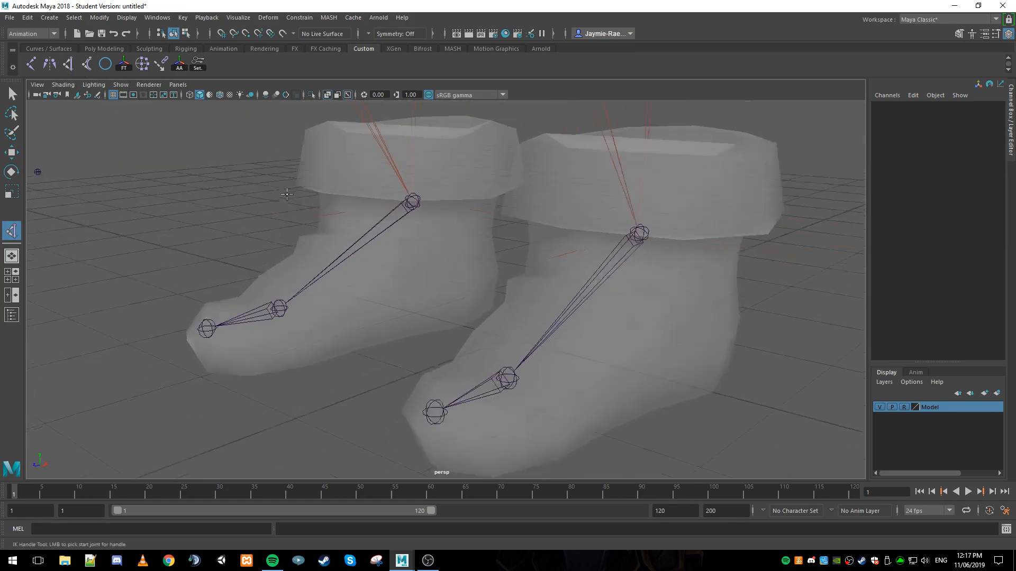
key("ctrl+z")
key("ctrl+z")
key("ctrl+z")
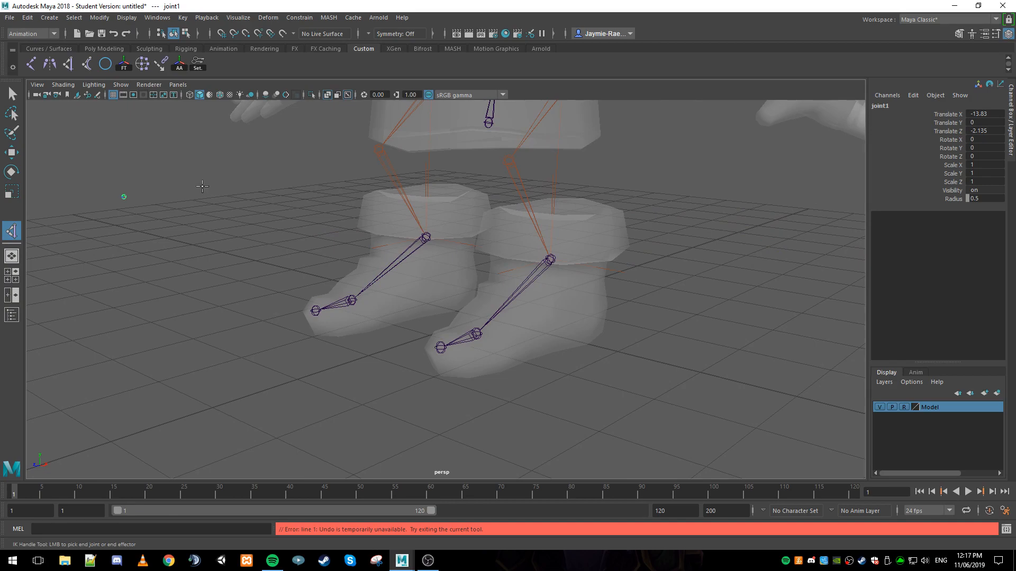
left_click(202, 186)
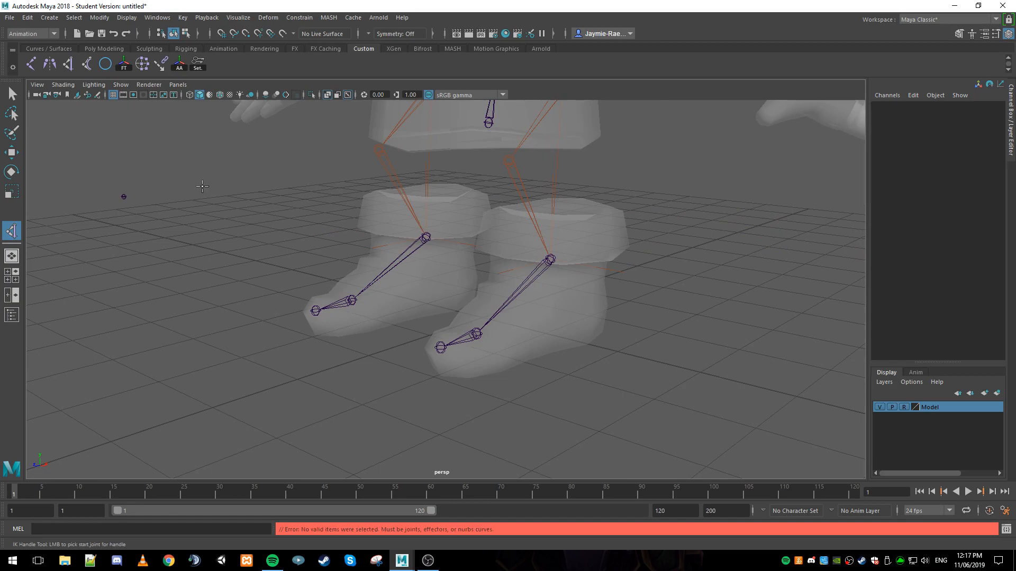
key("w")
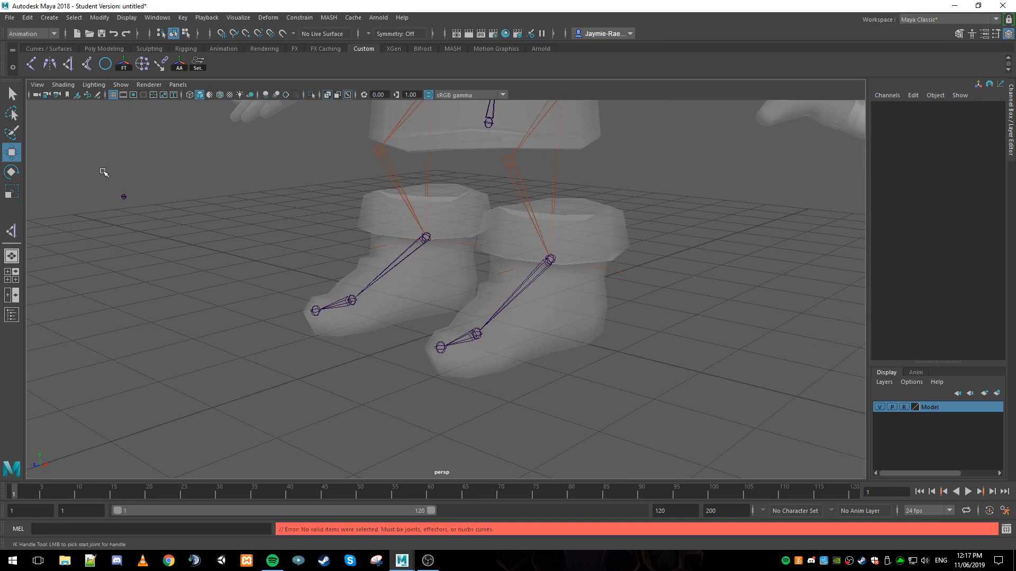
left_click_drag(105, 170, 142, 215)
left_click(143, 215)
Create two IK handles on the right foot: from the ankle joint to Right_Toe_Base, and from Right_Toe_Base to the toe tip joint.
left_click_drag(335, 286, 329, 279, "alt")
scroll(329, 279, "up", 3)
left_click(67, 64)
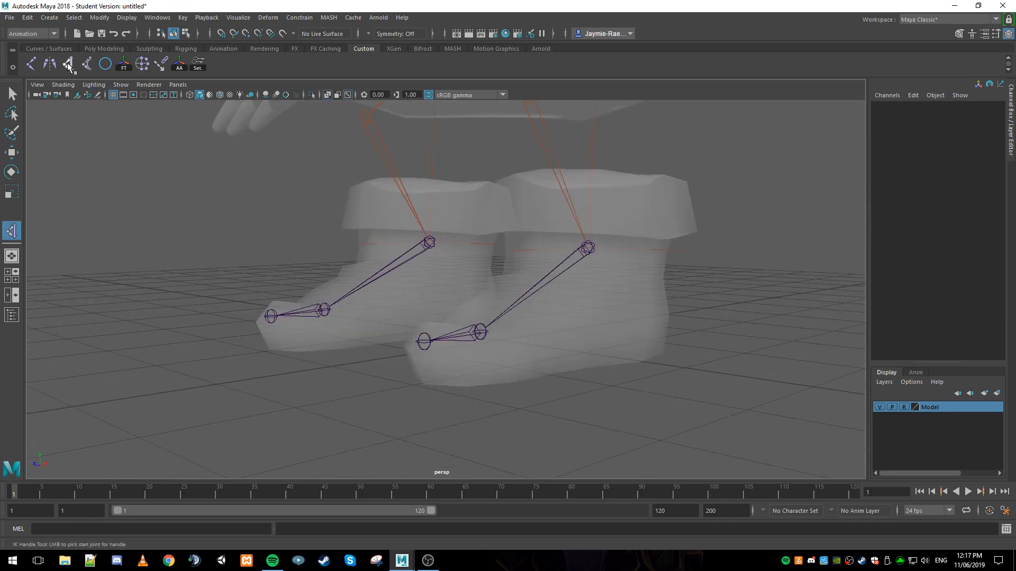
left_click(429, 243)
left_click(325, 312)
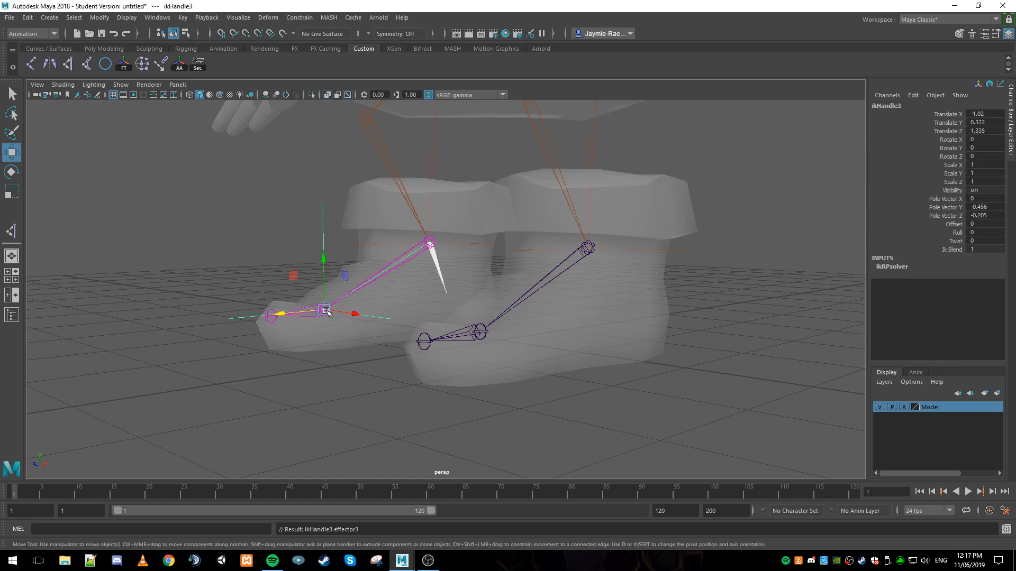
key("y")
left_click(279, 316)
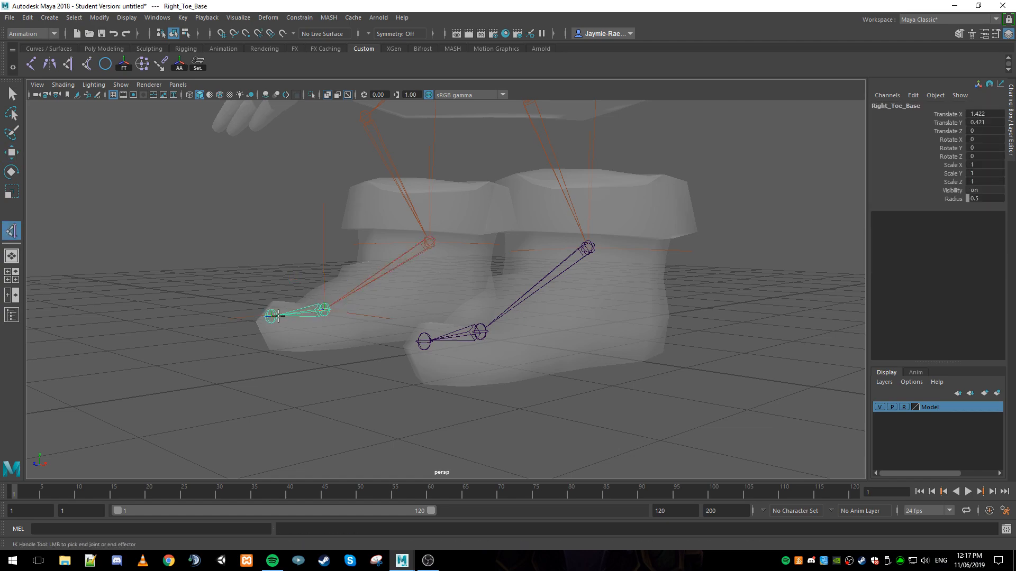
left_click(271, 316)
Create two IK handles on the left foot: from the ankle joint to Left_Toe_Base, and from Left_Toe_Base to the toe tip joint.
key("y")
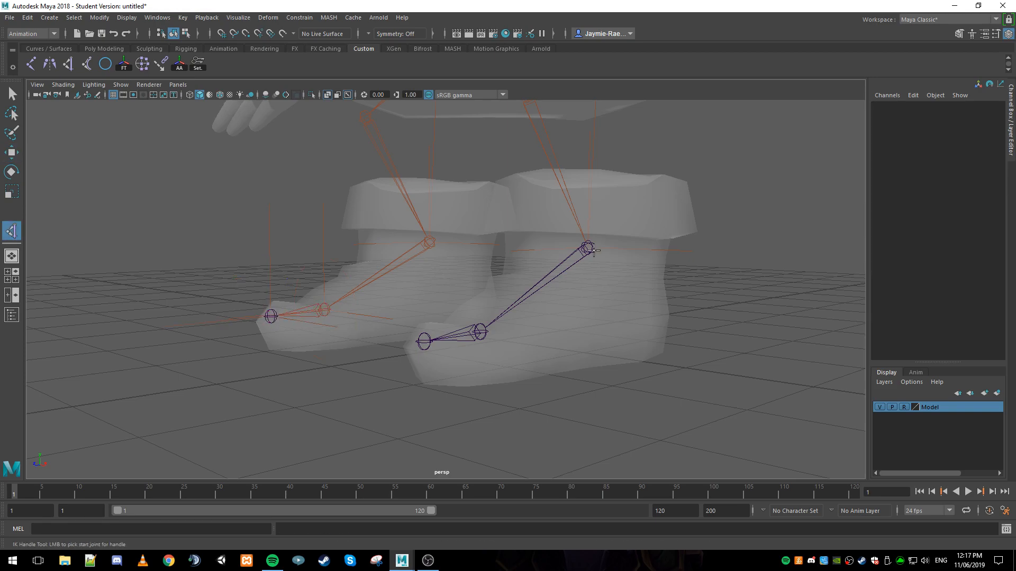
left_click(589, 248)
left_click(479, 333)
key("y")
left_click(464, 335)
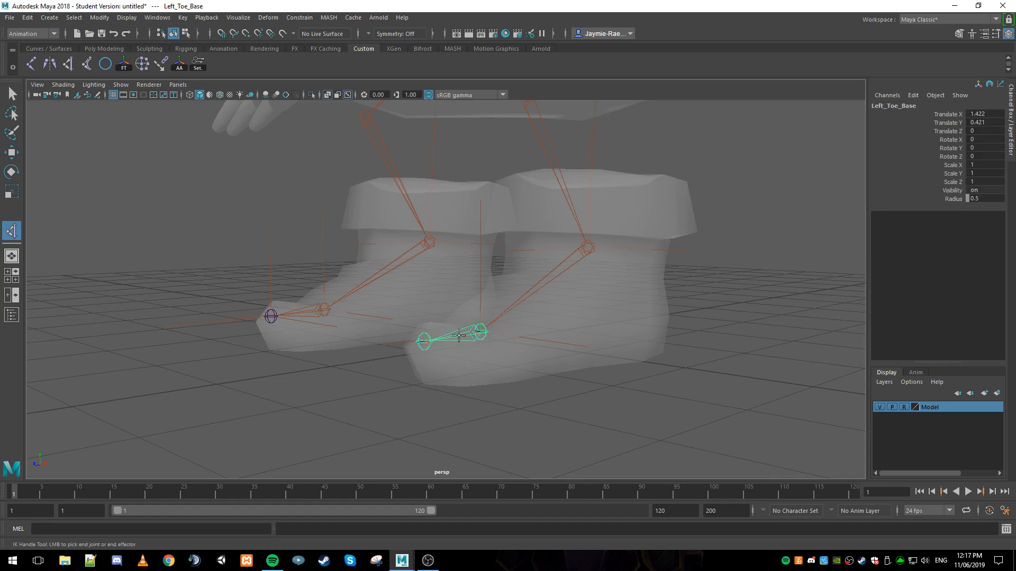
left_click(425, 341)
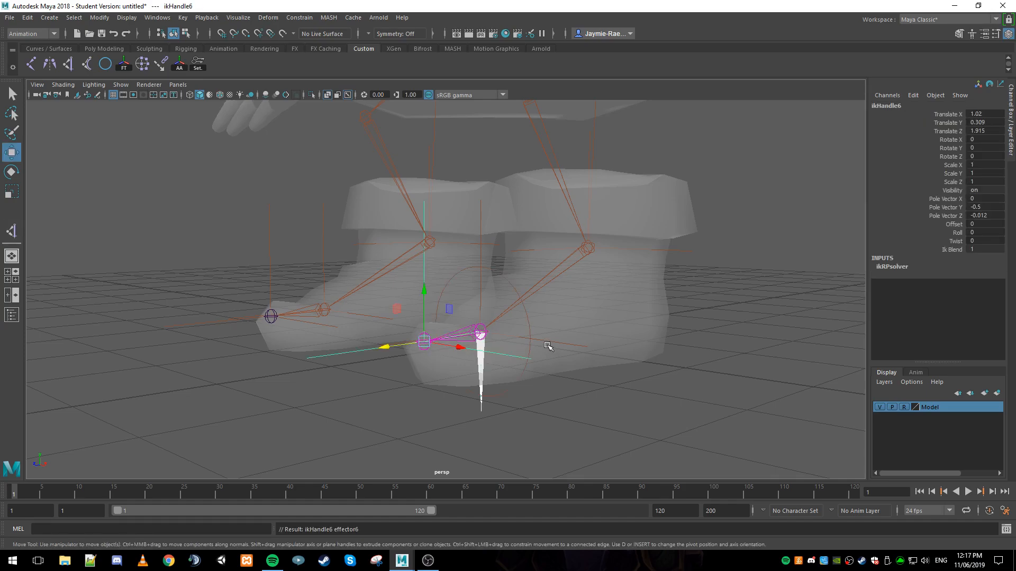
key("y")
key("w")
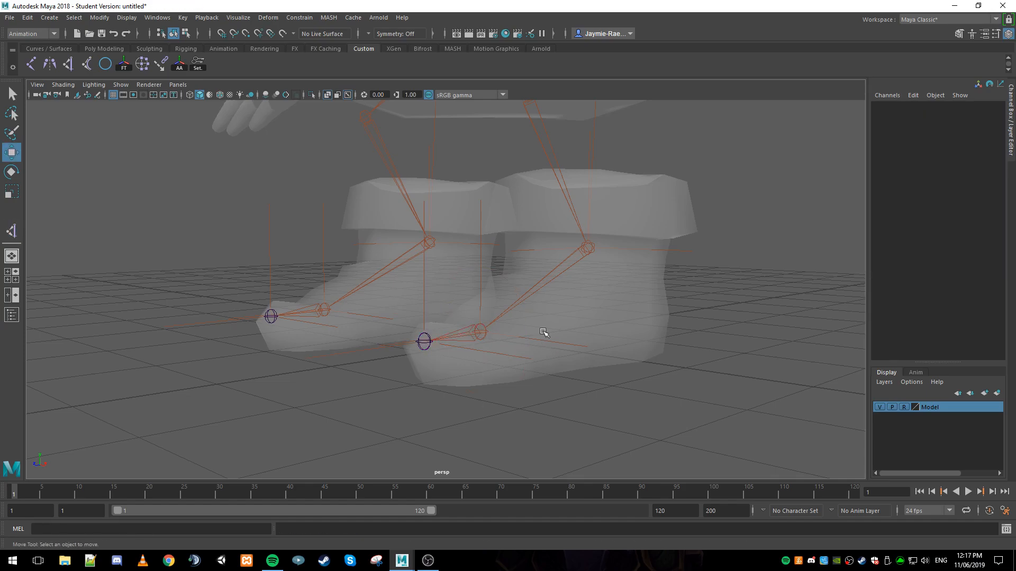
Test how the left foot bends by moving its IK handles, and undo the test moves.
left_click(588, 247)
left_click_drag(600, 228, 538, 202)
left_click(547, 340)
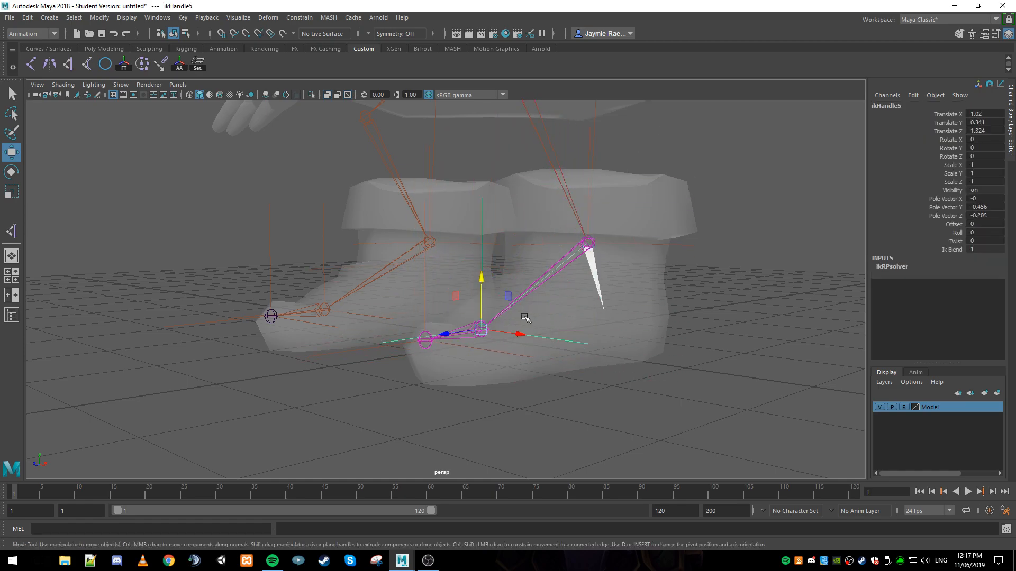
left_click_drag(480, 277, 367, 289)
left_click(429, 322)
left_click(437, 318)
key("ctrl+z")
key("ctrl+z")
key("ctrl+z")
key("ctrl+z")
key("ctrl+z")
key("ctrl+z")
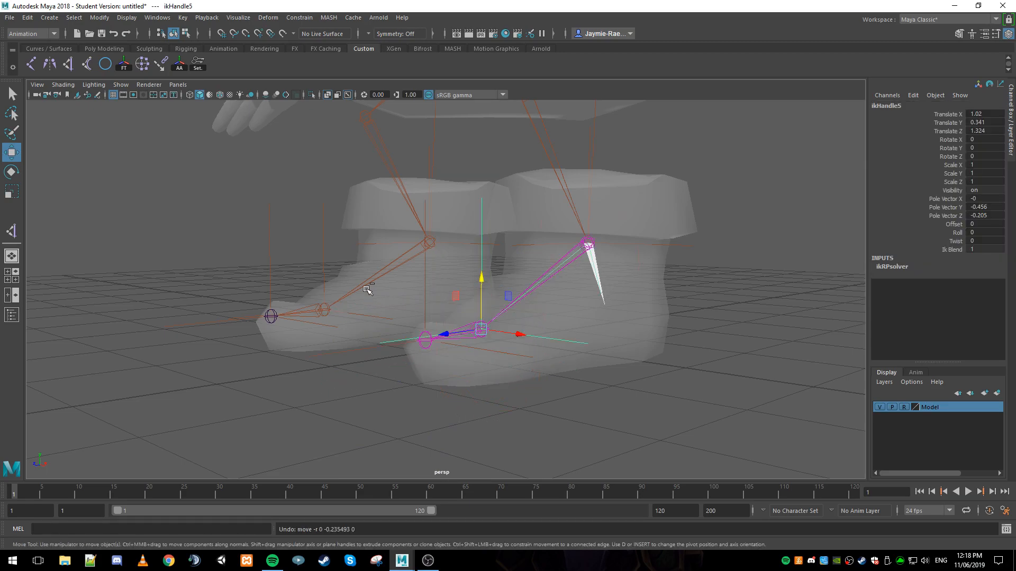
key("ctrl+z")
Draw a reverse foot joint chain in the side view, from the heel to the toe tip, the ball and just below the ankle.
scroll(426, 379, "down", 4)
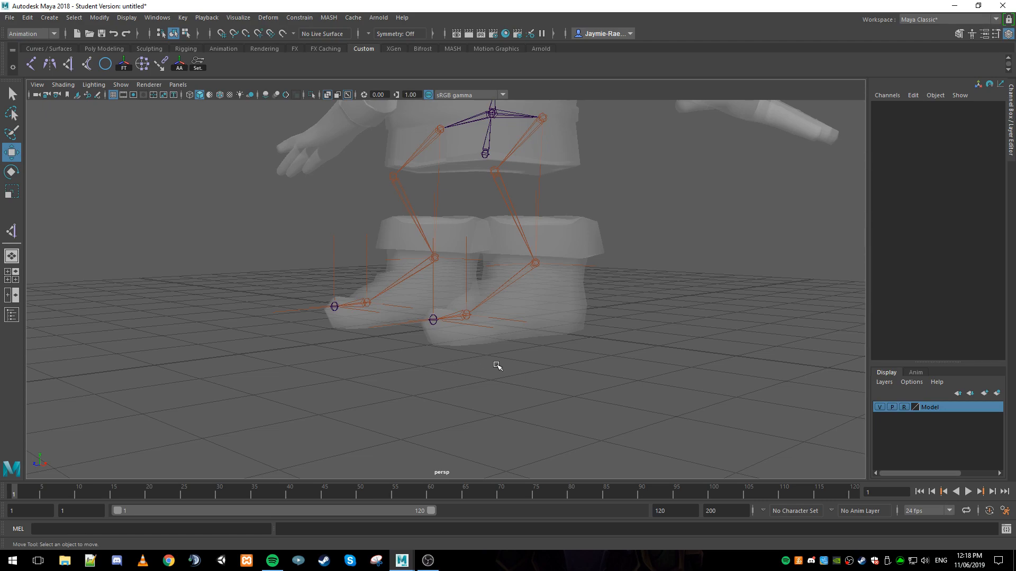
key("space")
key("space")
scroll(533, 408, "up", 6)
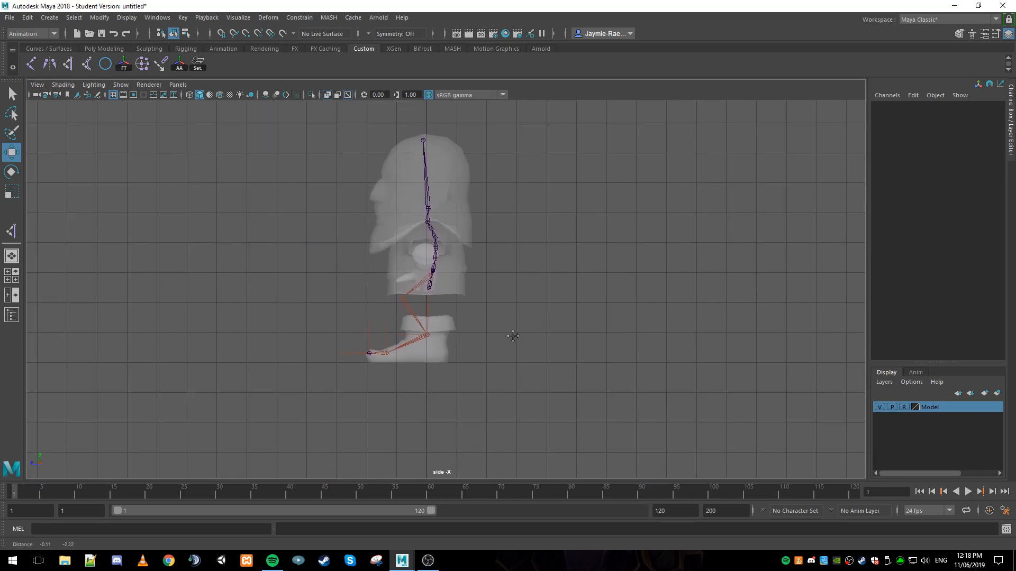
middle_click_drag(424, 363, 506, 275, "alt")
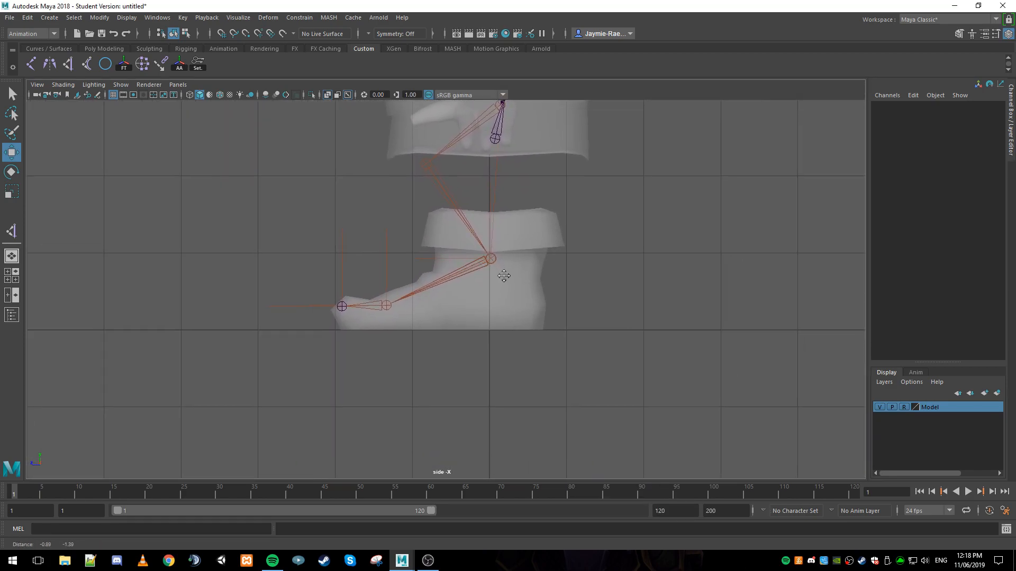
left_click(30, 67)
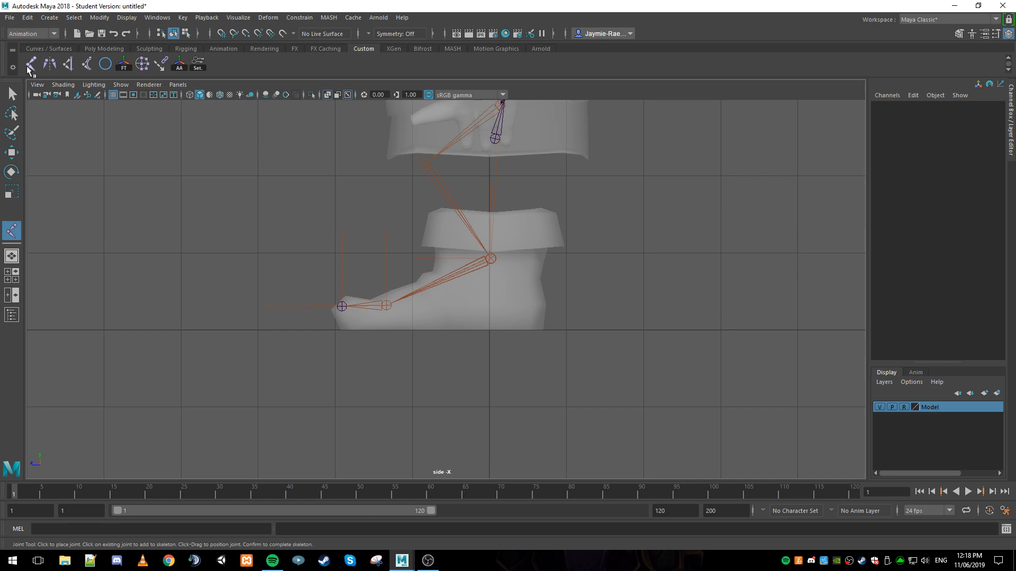
scroll(556, 361, "up", 2)
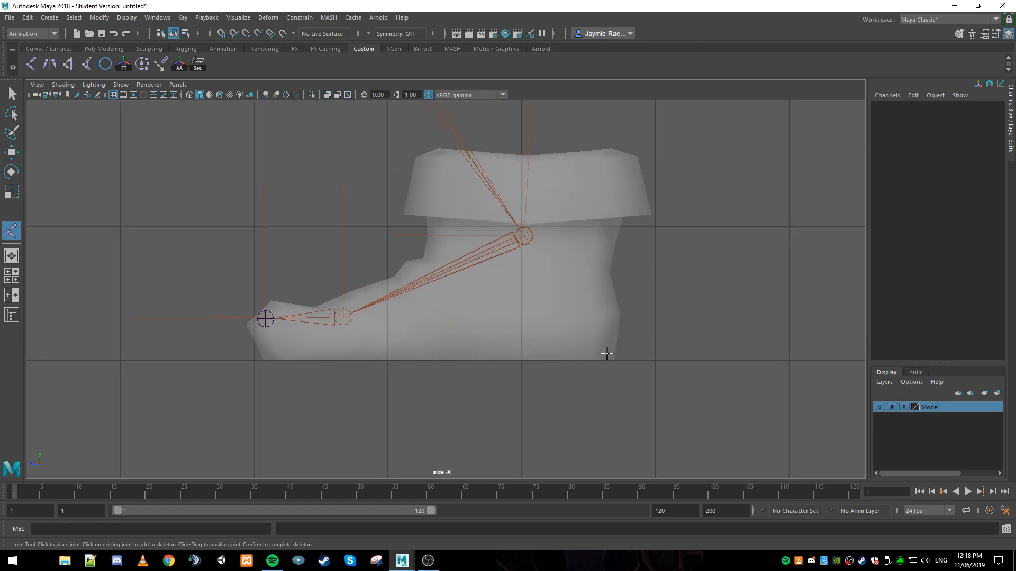
left_click(613, 351)
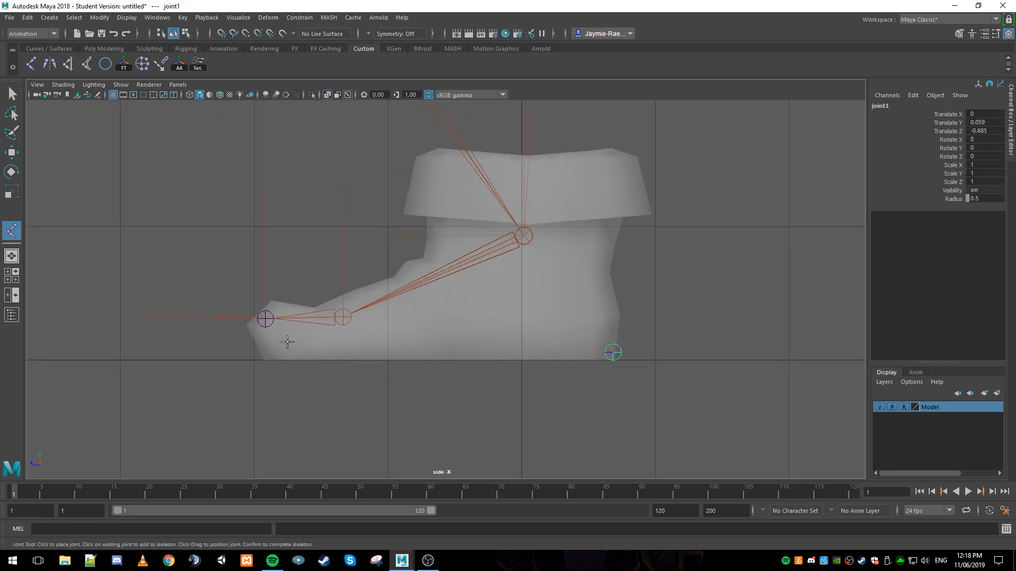
left_click(263, 349)
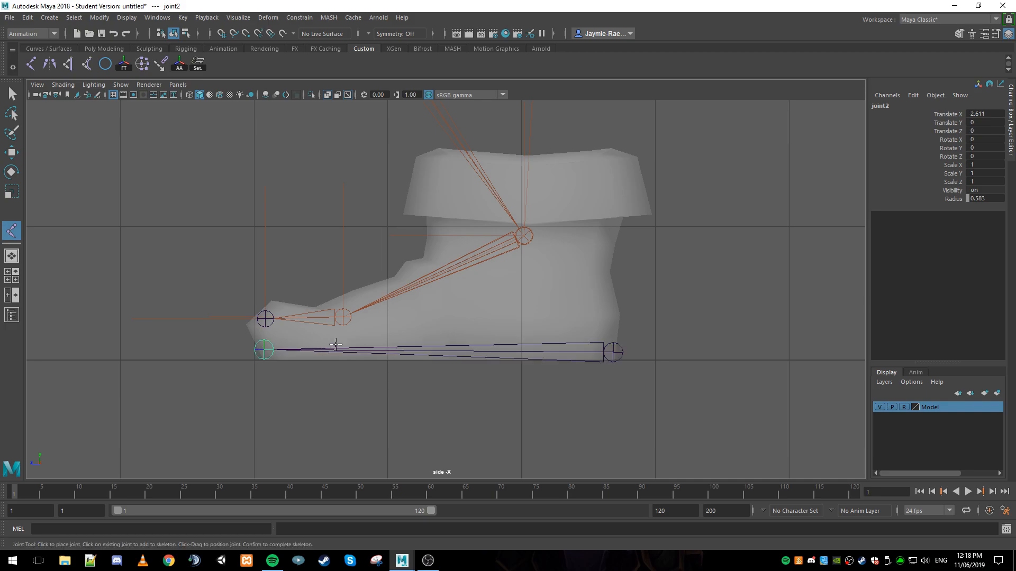
left_click(352, 342)
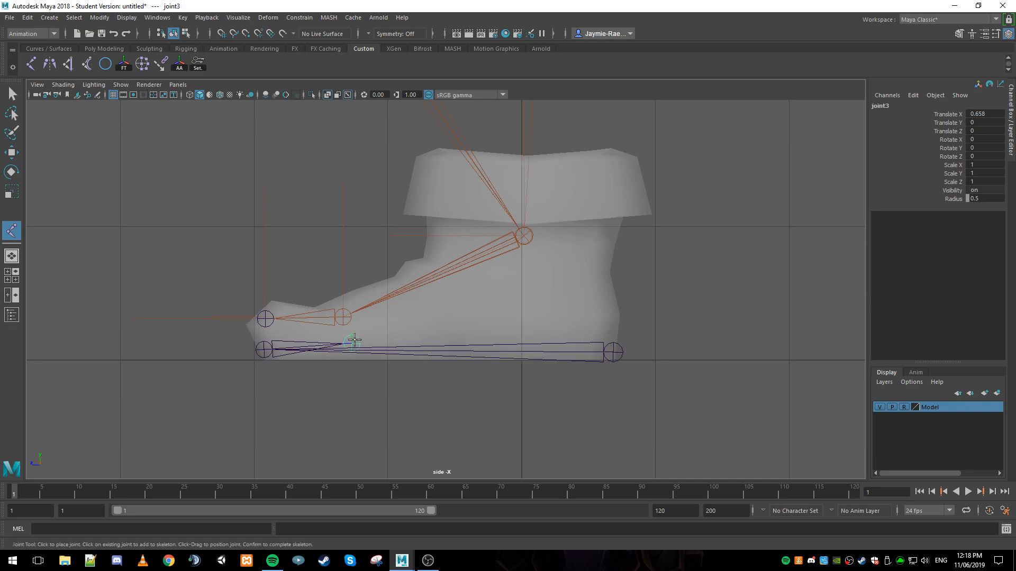
left_click(538, 255)
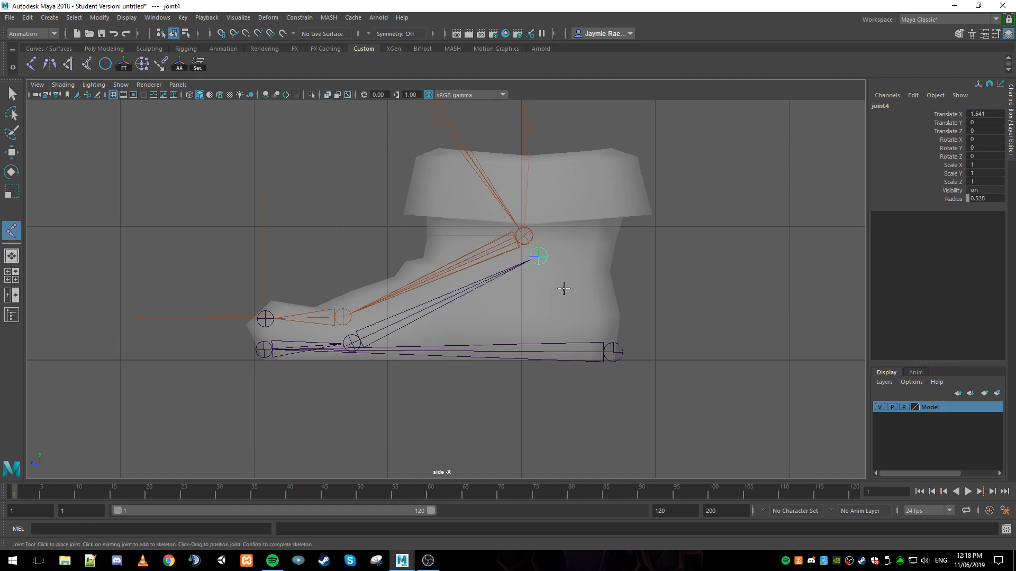
key("Return")
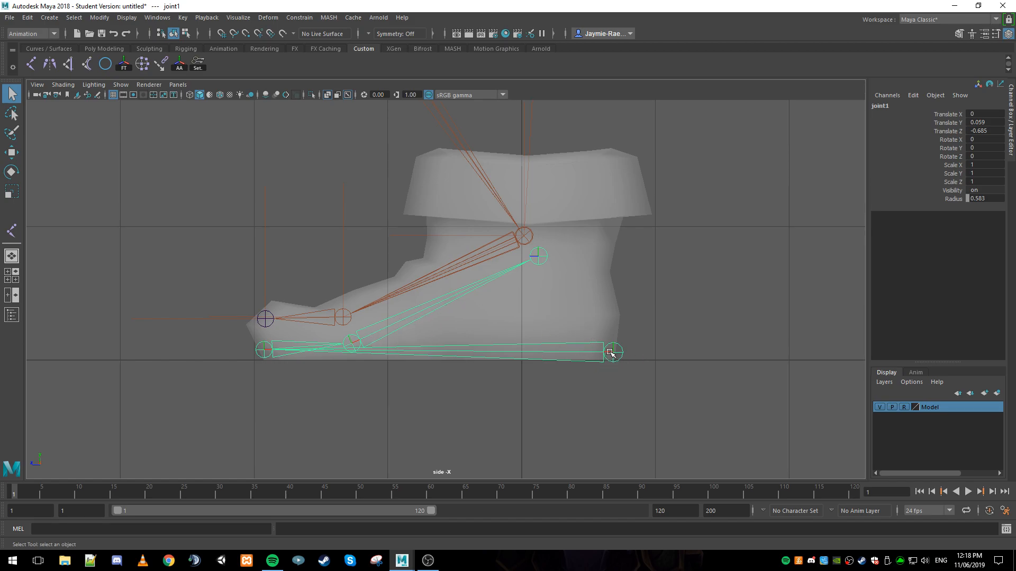
Test rotating the new chain's heel and toe tip joints, undoing each rotation.
key("e")
left_click_drag(624, 311, 660, 335)
key("ctrl+z")
left_click(264, 349)
mouse_move(307, 328)
left_mouse_down()
mouse_move(267, 296)
mouse_move(307, 329)
left_mouse_up()
key("ctrl+z")
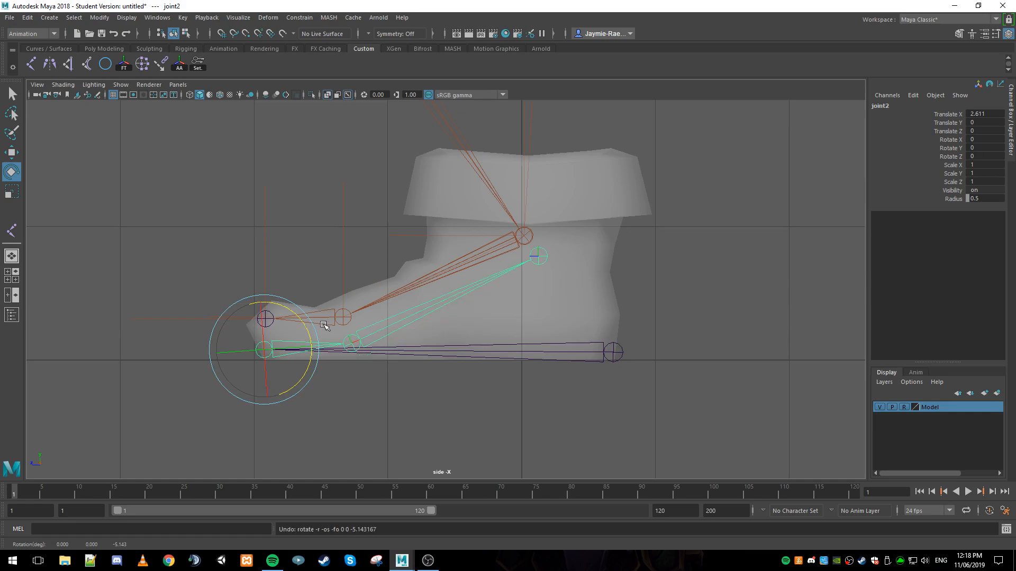
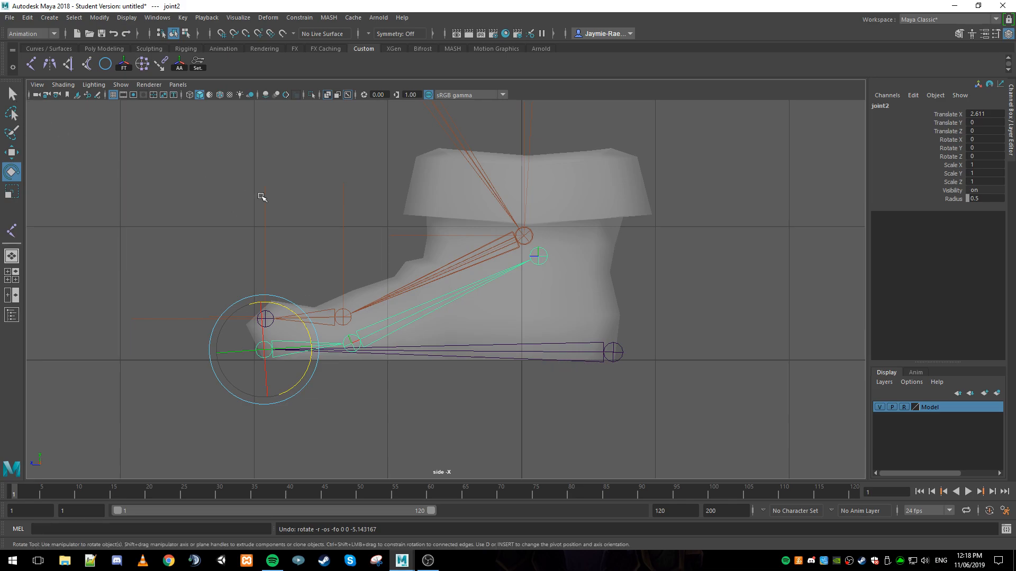
Move the whole reverse foot chain by its heel joint to about -1.022 on X in the front view, in line with the right foot.
left_click(620, 357)
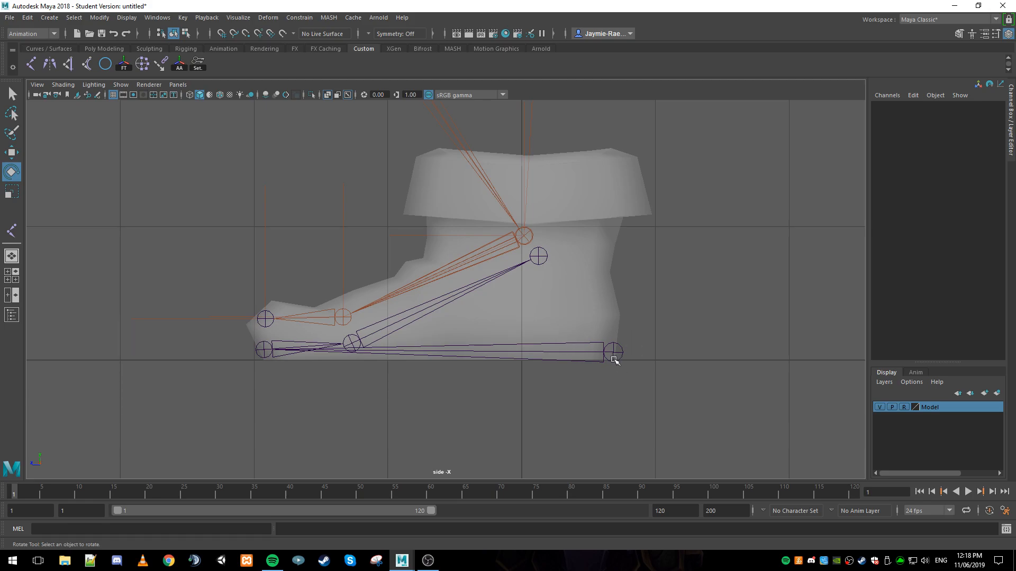
left_click(613, 353)
key("space")
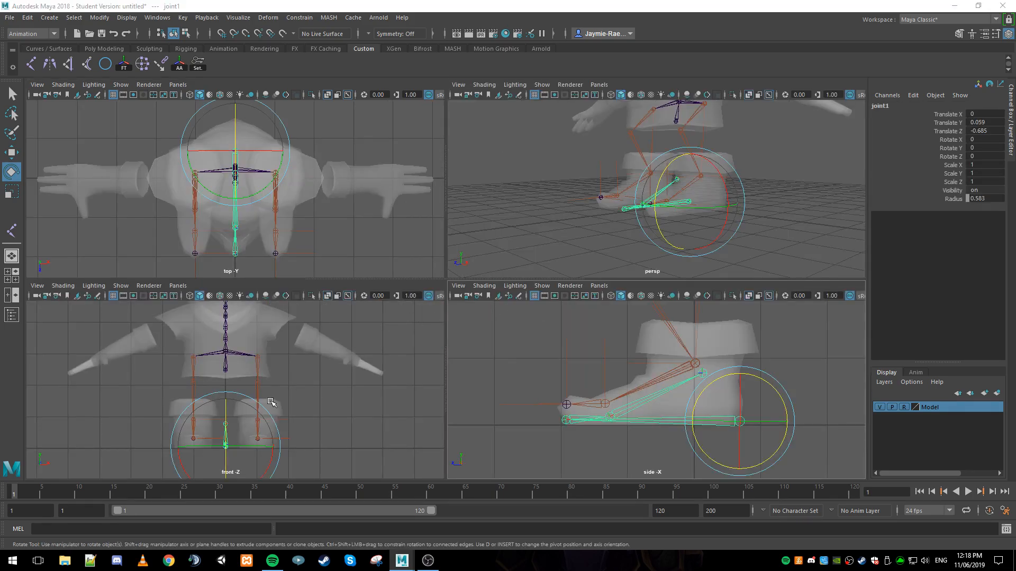
key("space")
scroll(357, 422, "up", 2)
middle_click_drag(335, 388, 329, 300, "alt")
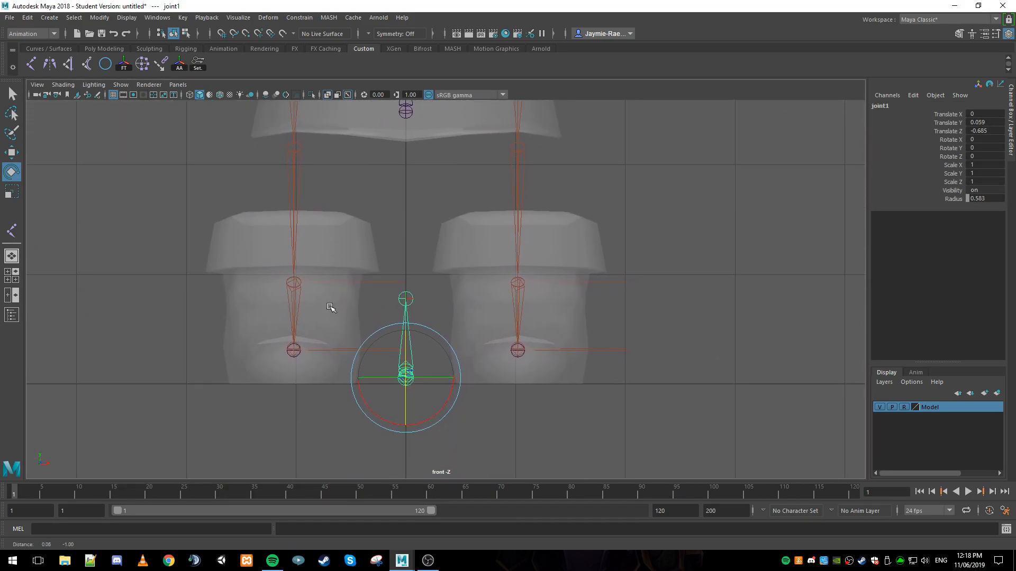
key("w")
left_click_drag(456, 376, 347, 360)
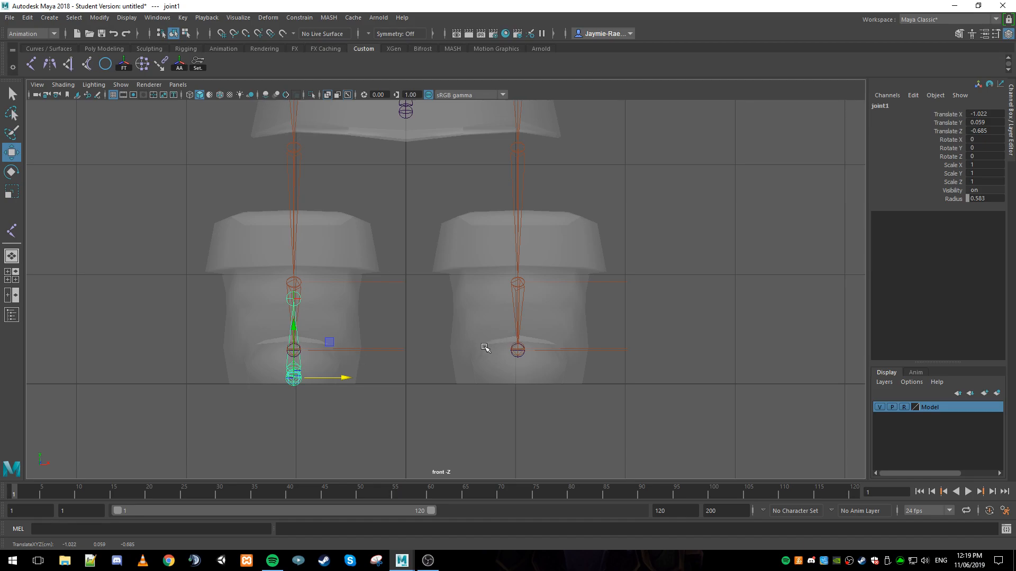
Rename the reverse foot chain's heel joint to Right_RF_Heel.
key("space")
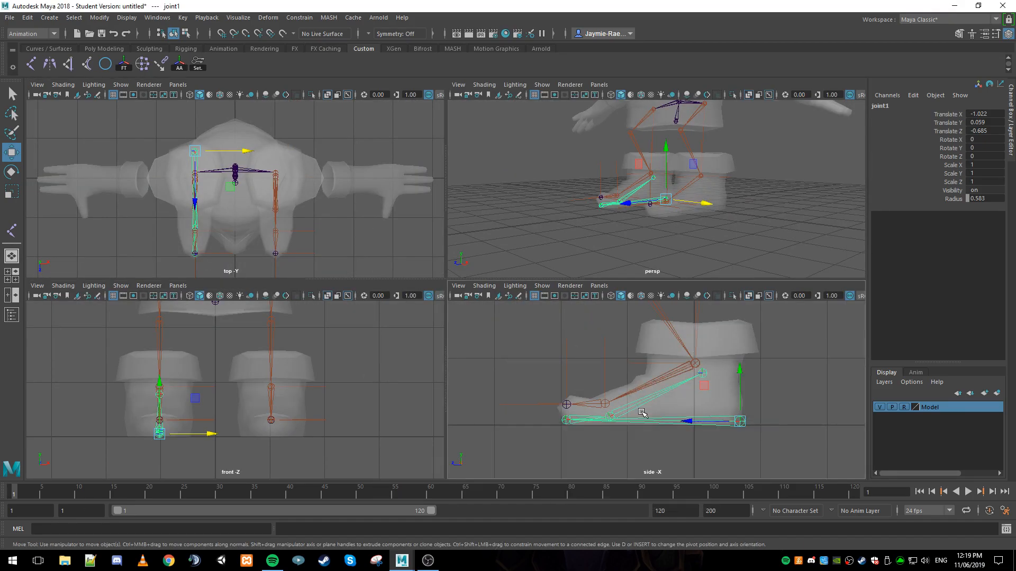
key("space")
left_click(695, 382)
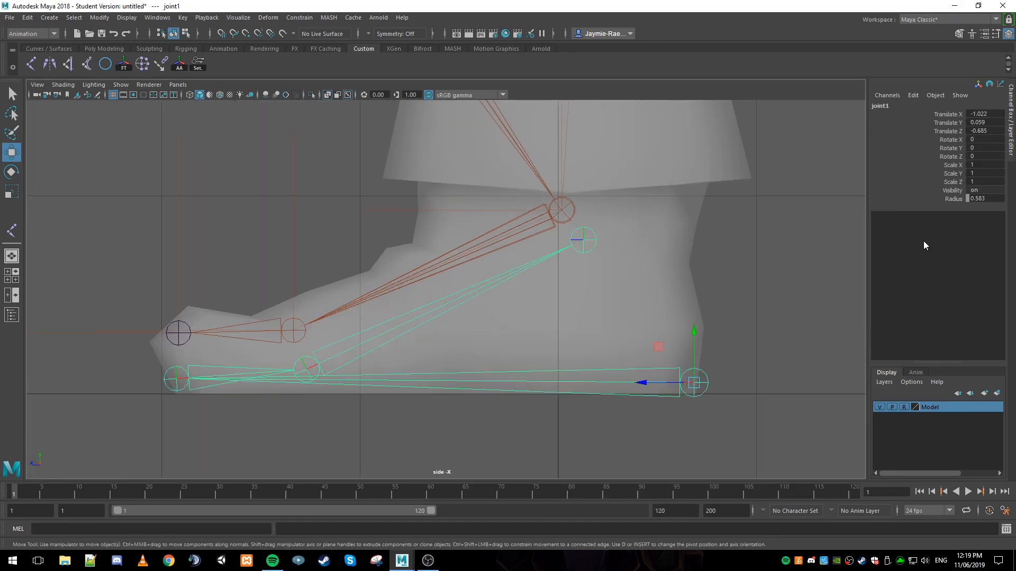
double_click(903, 105)
type("Right_RF_Heel")
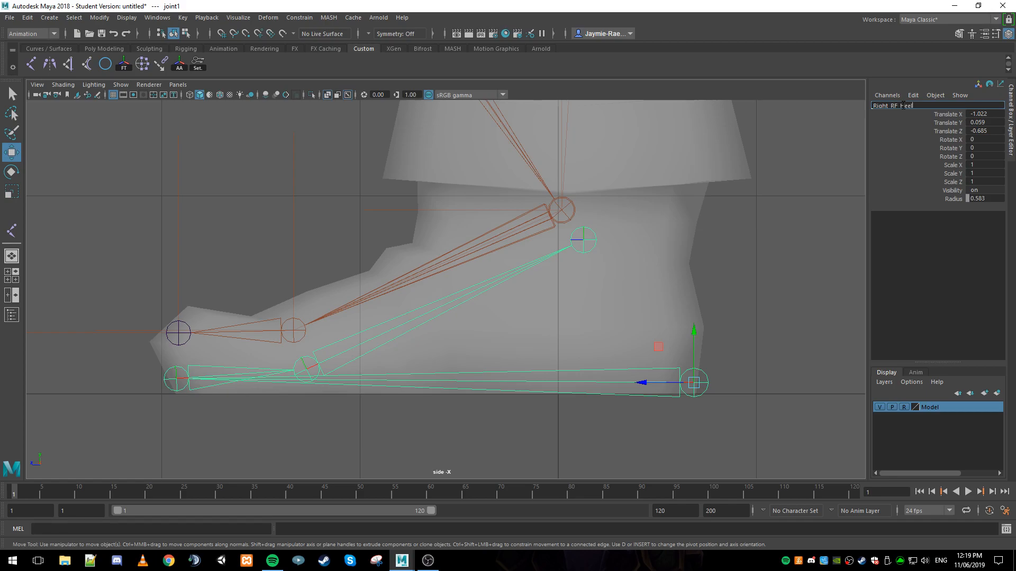
key("Return")
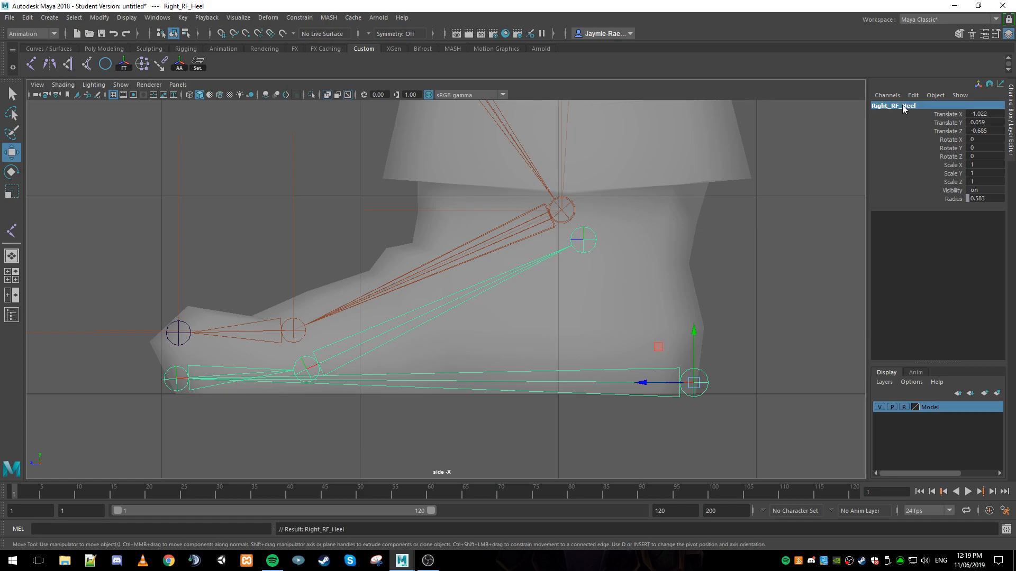
left_click(905, 105)
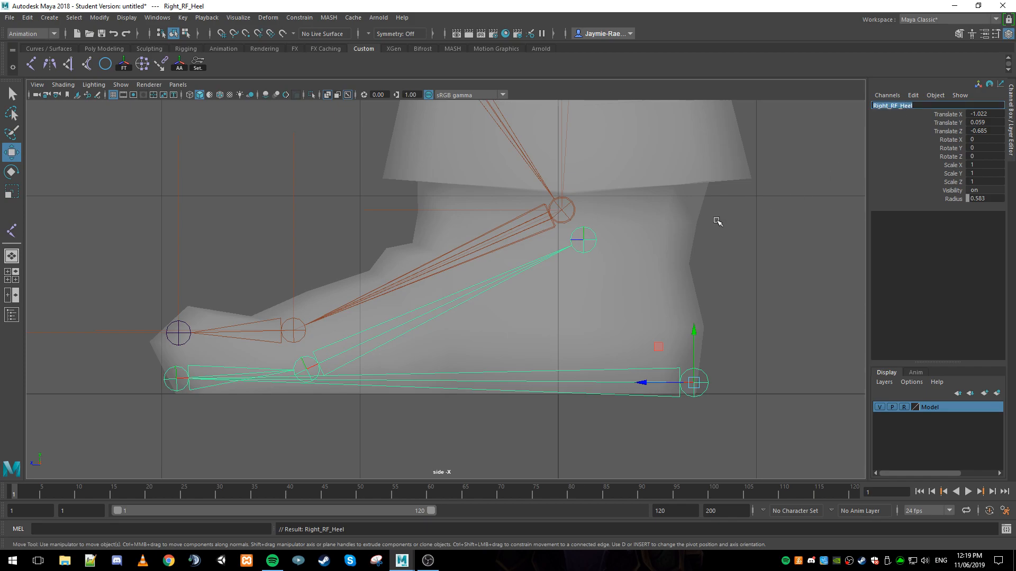
Rename the reverse foot chain's toe tip joint to Right_RF_Toe_Tip.
left_click(183, 384)
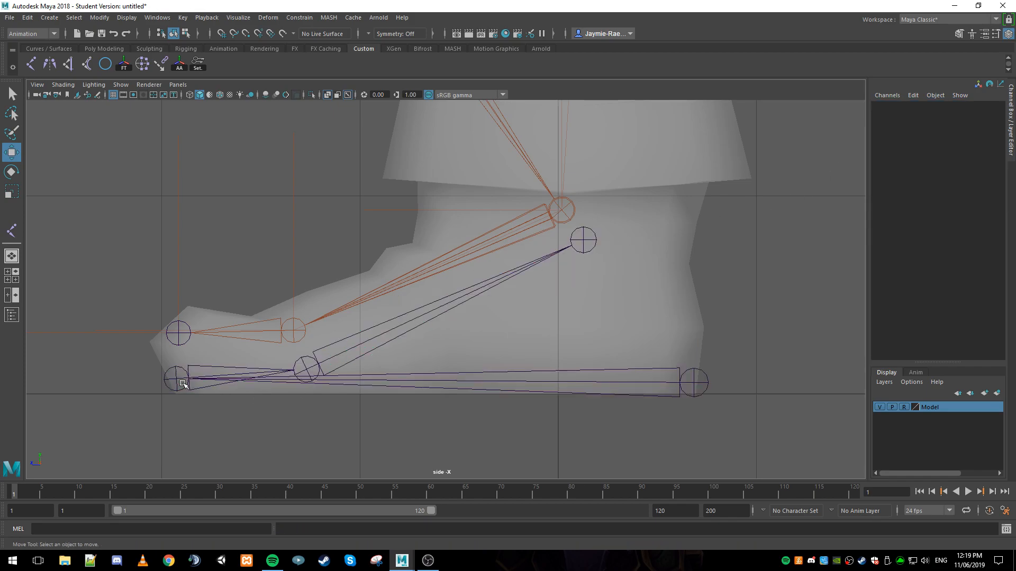
left_click(170, 381)
left_click(893, 106)
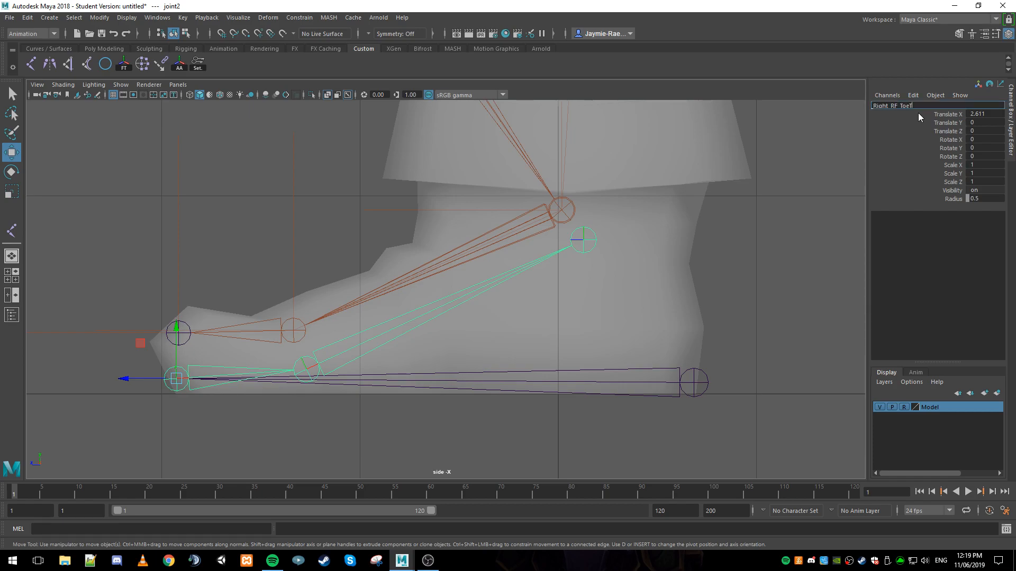
type("Right_RF_Toe_tip")
key("Return")
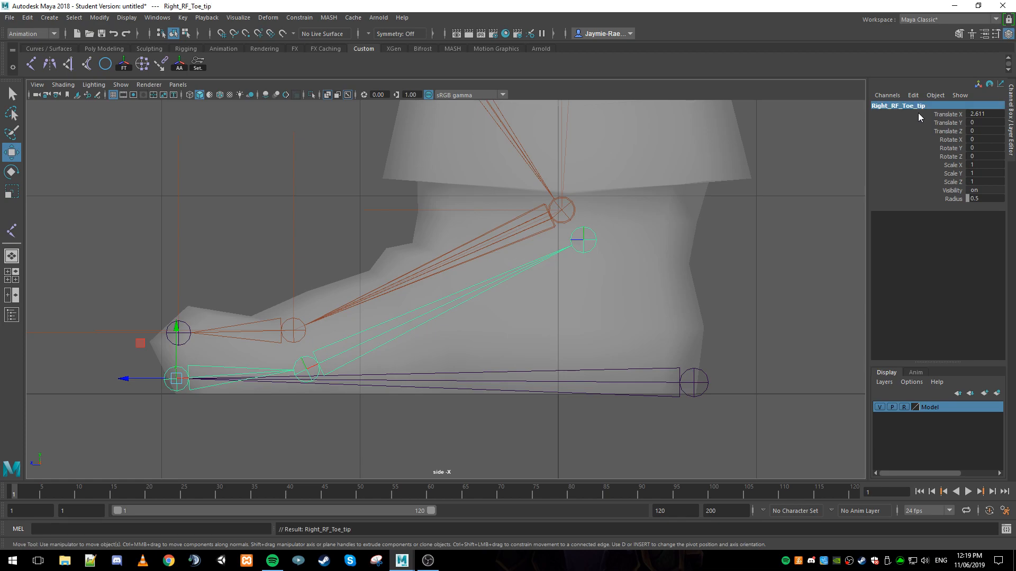
key("4")
left_click(905, 113)
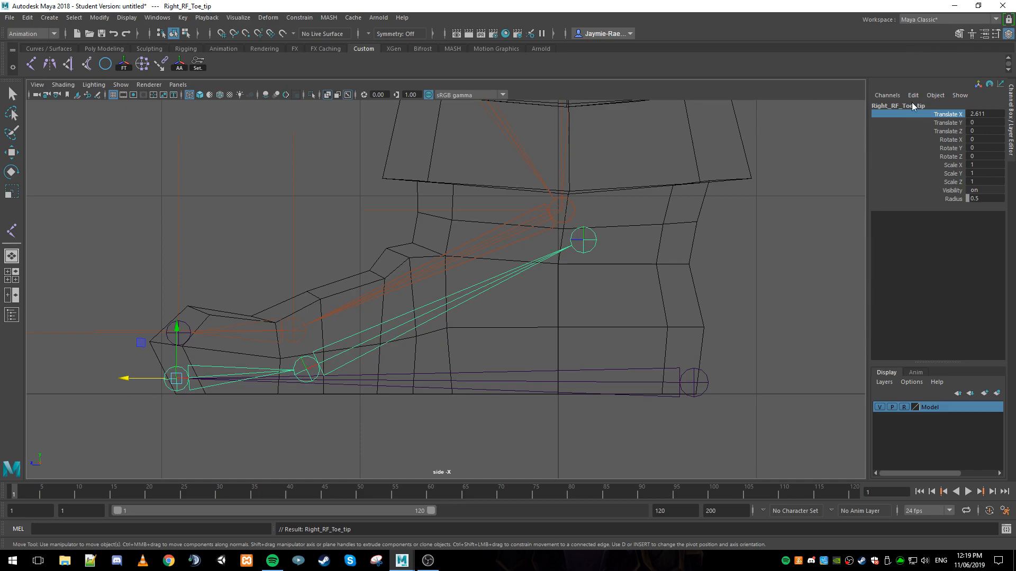
double_click(921, 108)
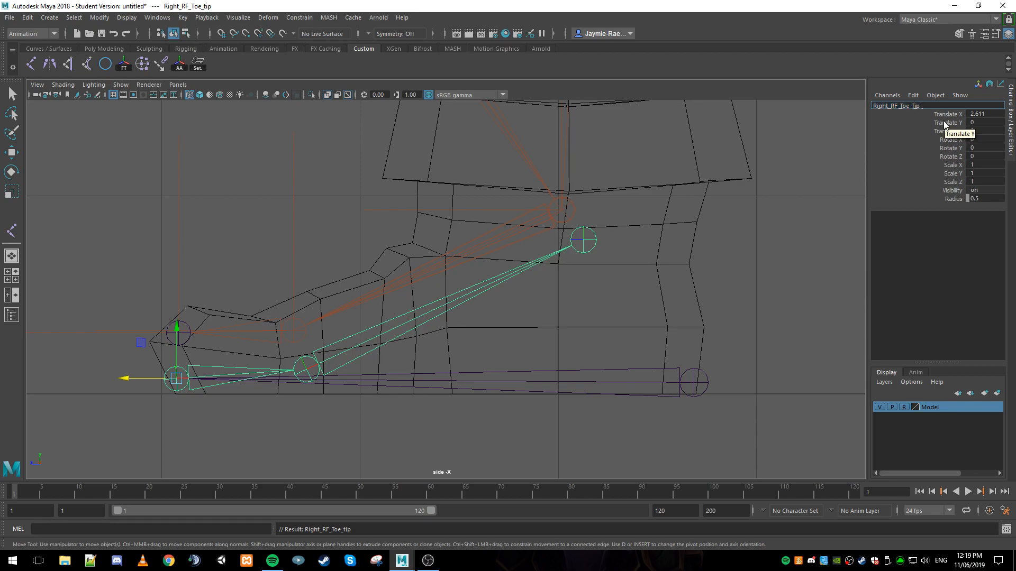
key("Return")
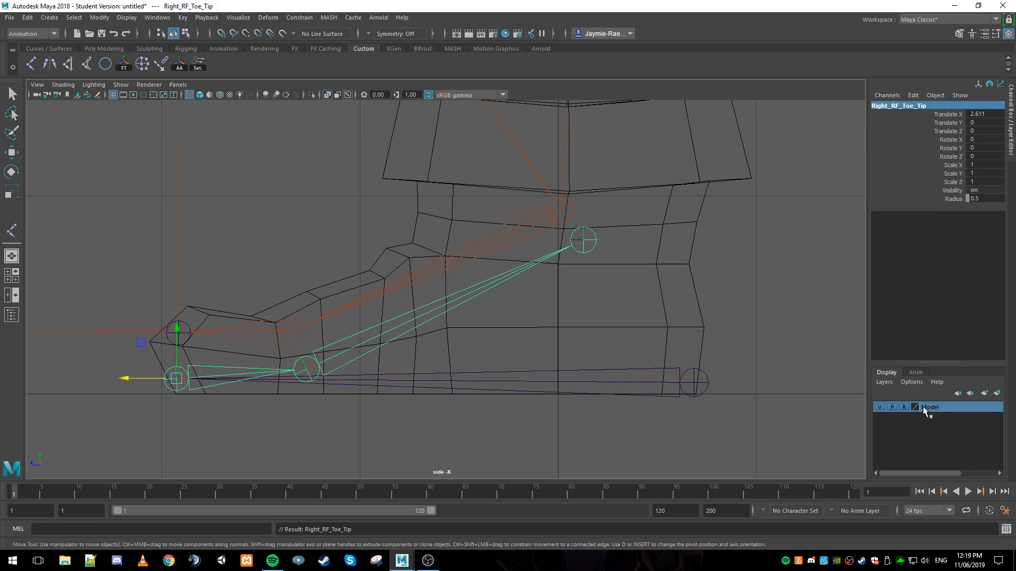
Cycle the Model layer's display type back to Reference and restore smooth shading in the side view.
double_click(904, 408)
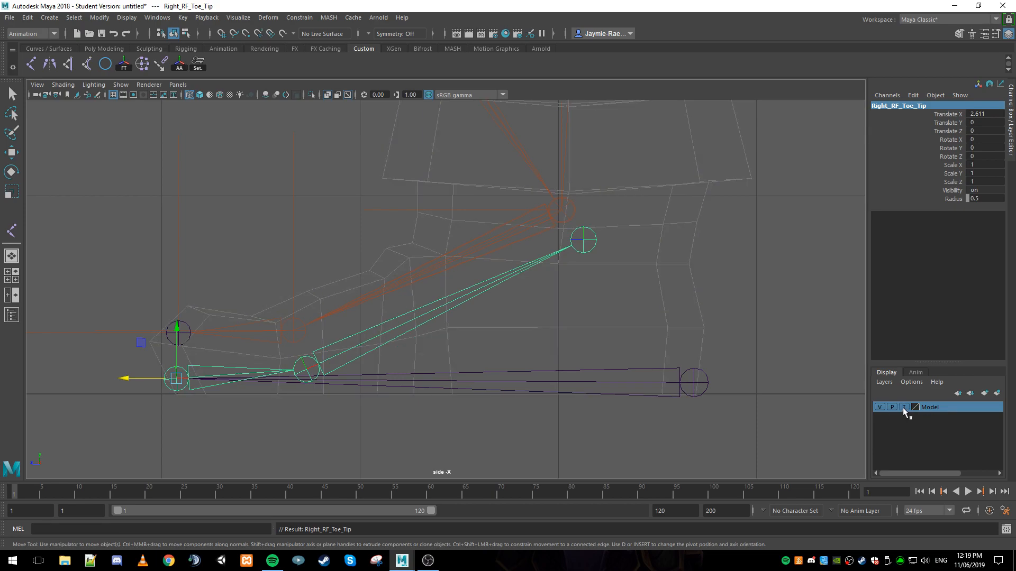
left_click(904, 407)
left_click(748, 321)
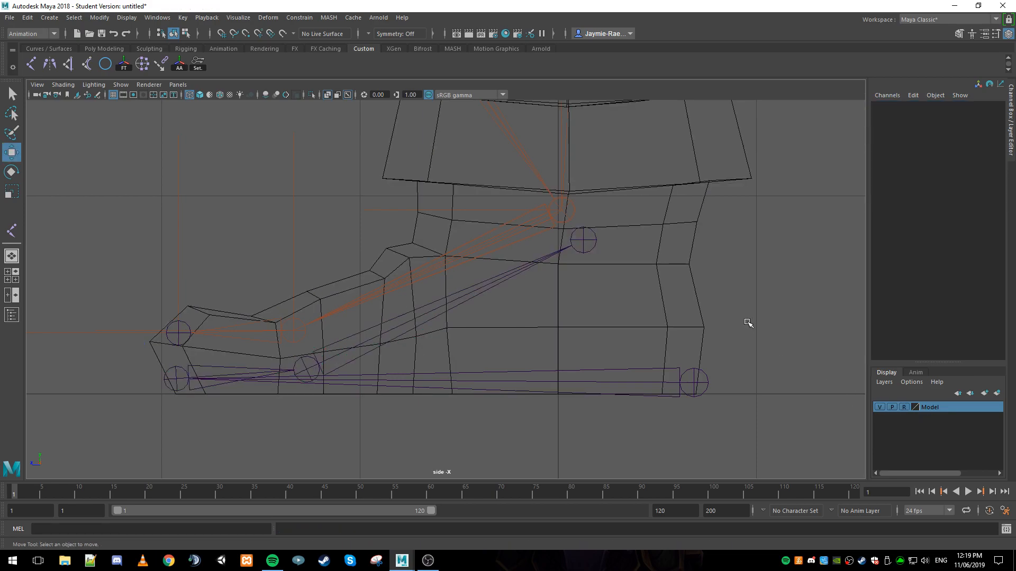
left_click(200, 94)
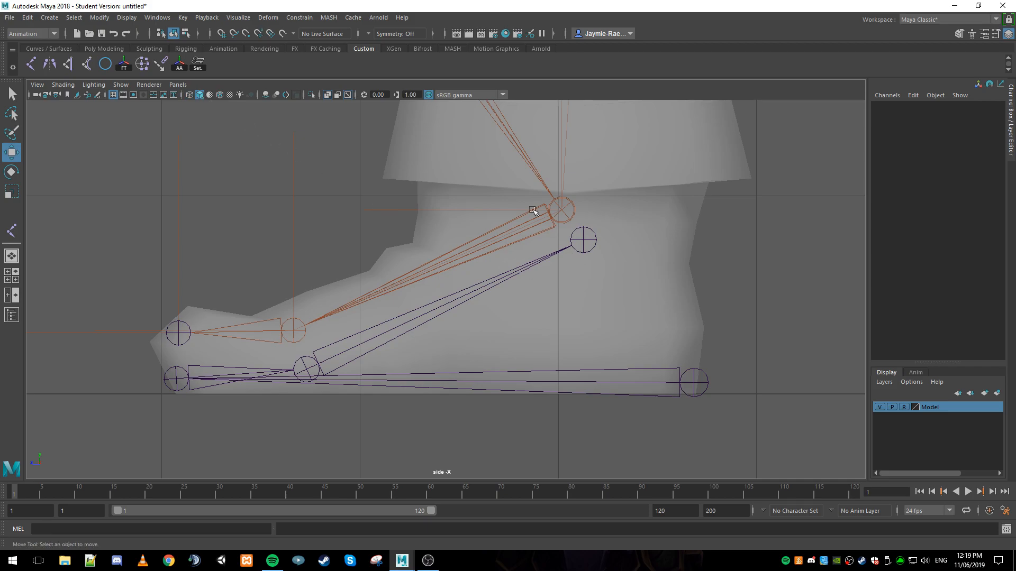
left_click(328, 96)
Rename the reverse foot chain's ball joint to Right_RF_Toe_Base.
scroll(352, 193, "down", 5)
scroll(351, 193, "up", 2)
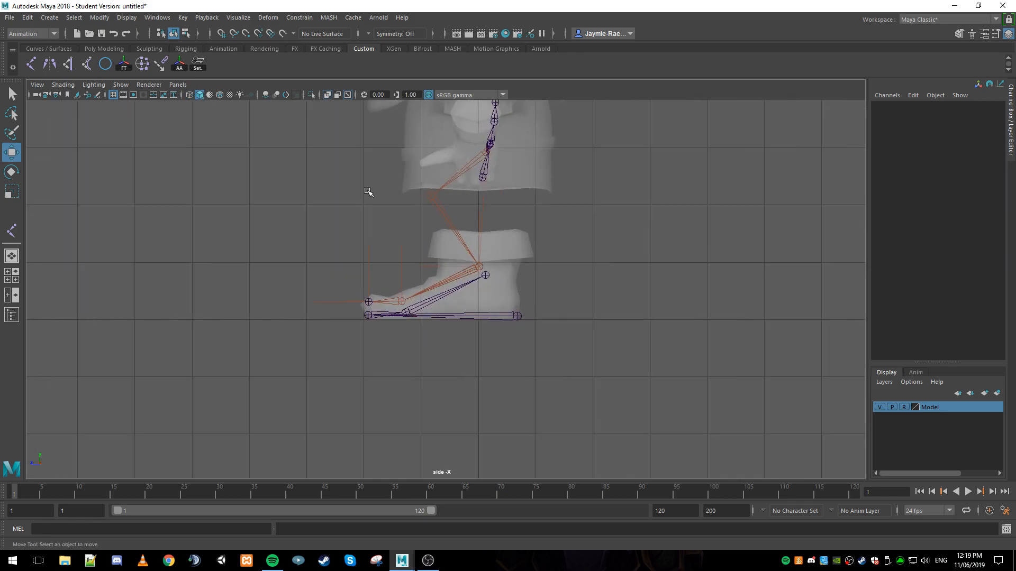
scroll(369, 192, "up", 1)
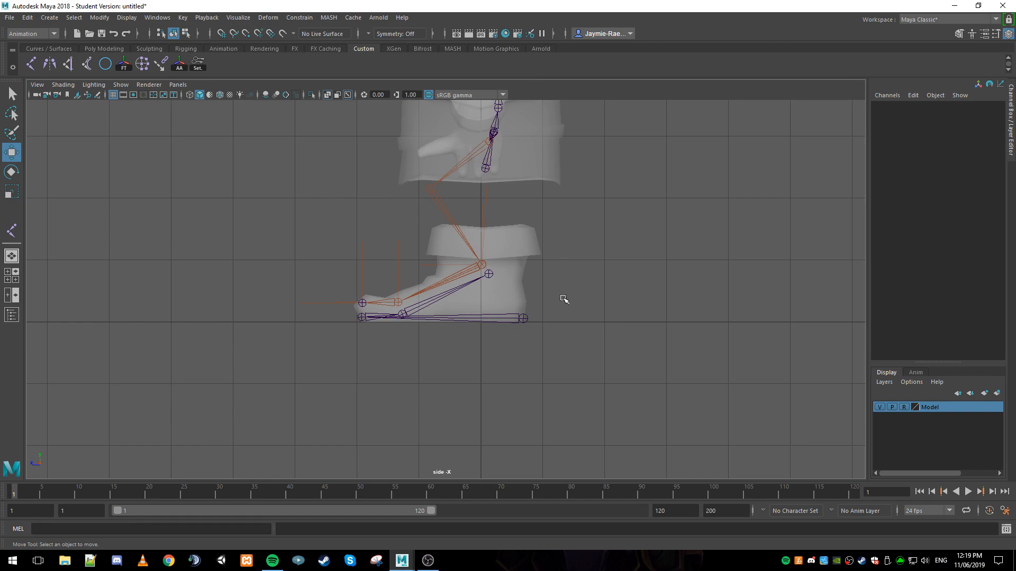
left_click(402, 314)
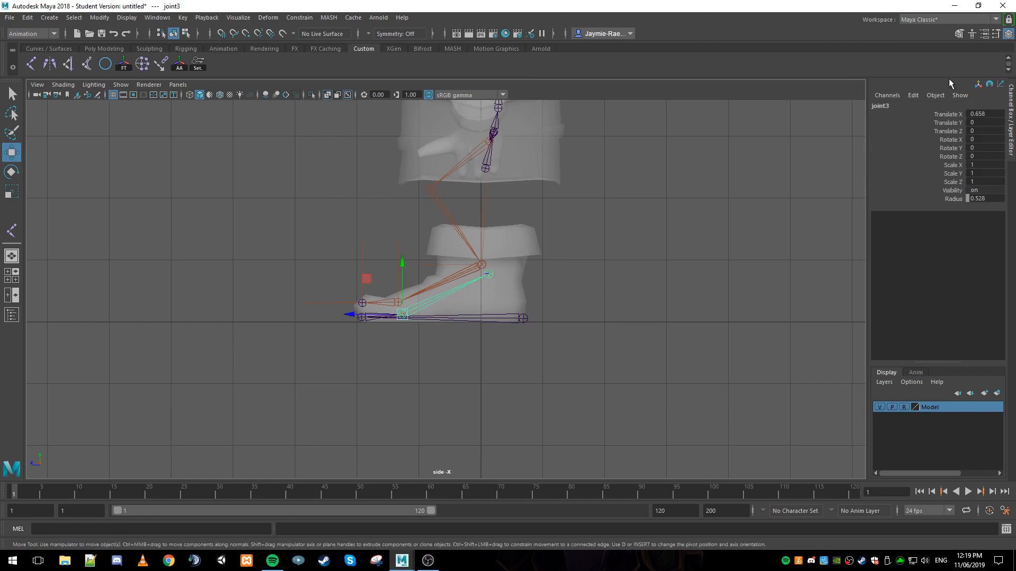
double_click(889, 106)
type("Right_RF_Heel")
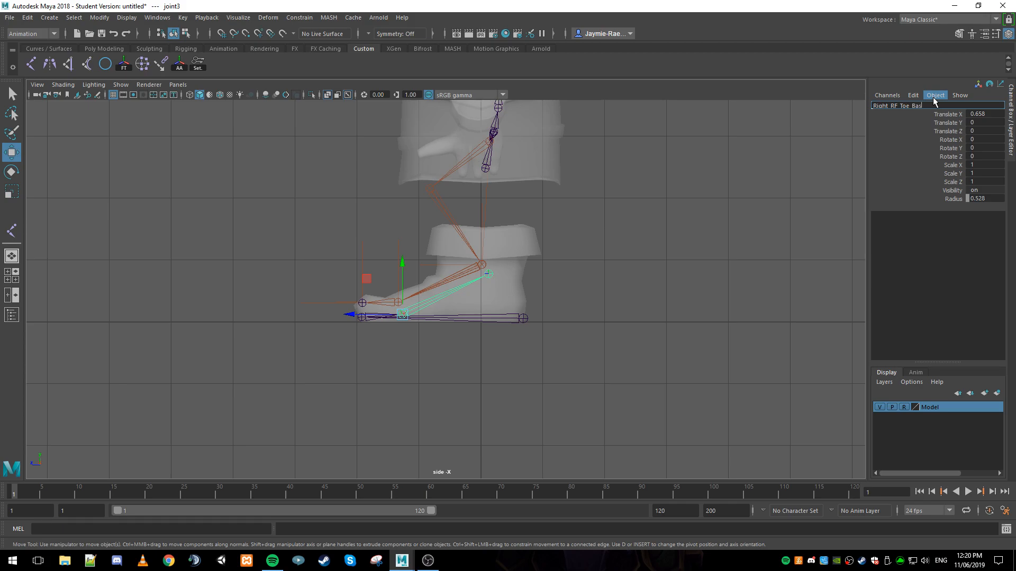
type("e")
key("Return")
Rename the last joint of the reverse foot chain, just below the ankle, to Right_RF_Ankel.
left_click(488, 274)
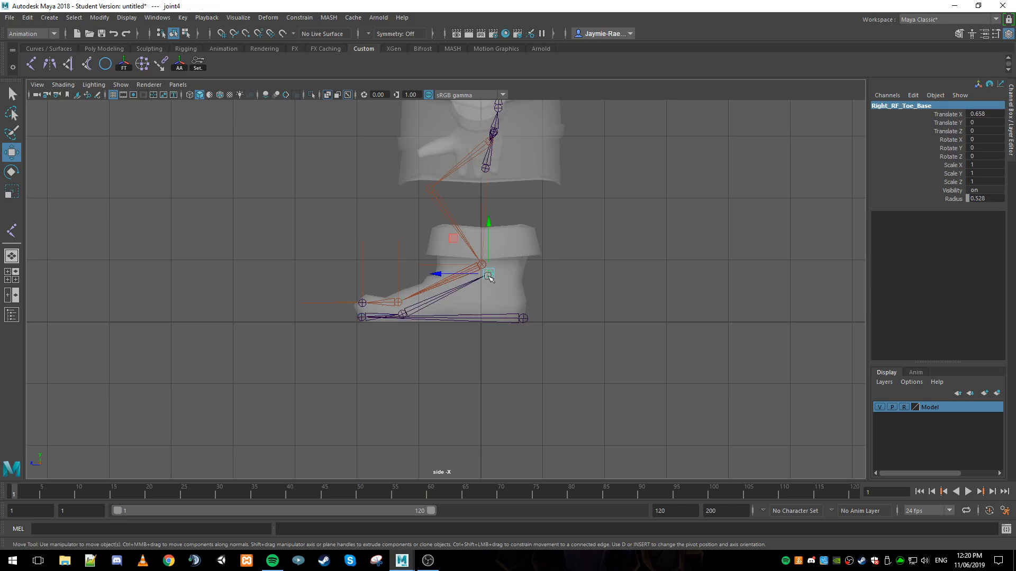
left_click(896, 104)
type("Right_RF_Heel")
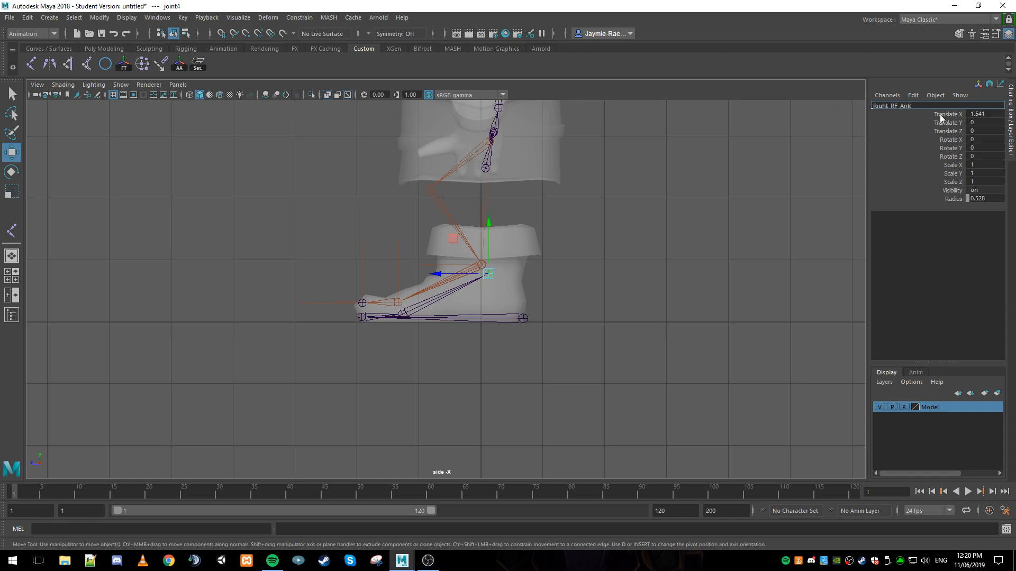
type("el")
key("Return")
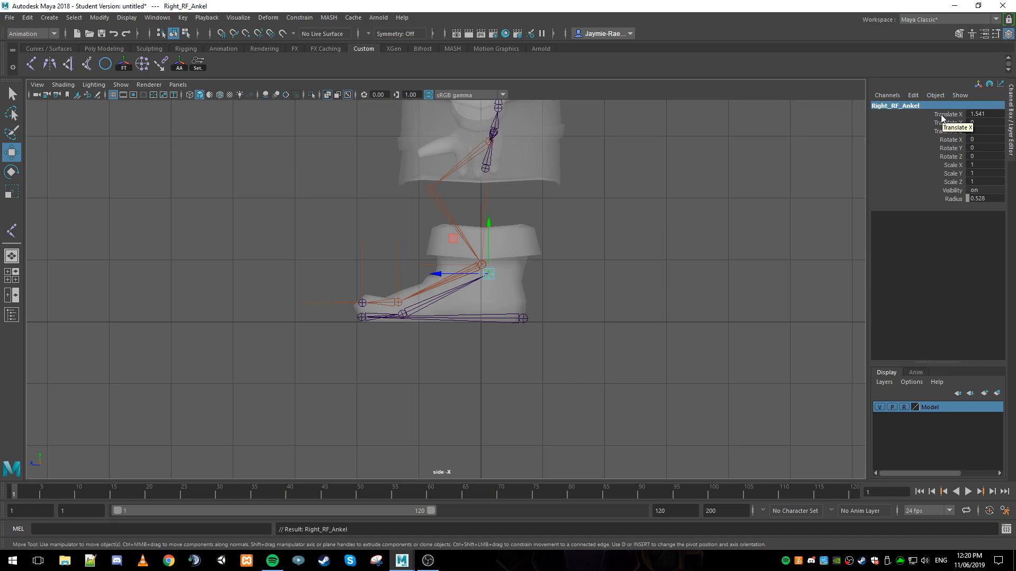
Mirror the reverse foot chain from its heel joint across YZ with the Orientation function, replacing Right with Left in the joint names.
left_click(582, 185)
key("space")
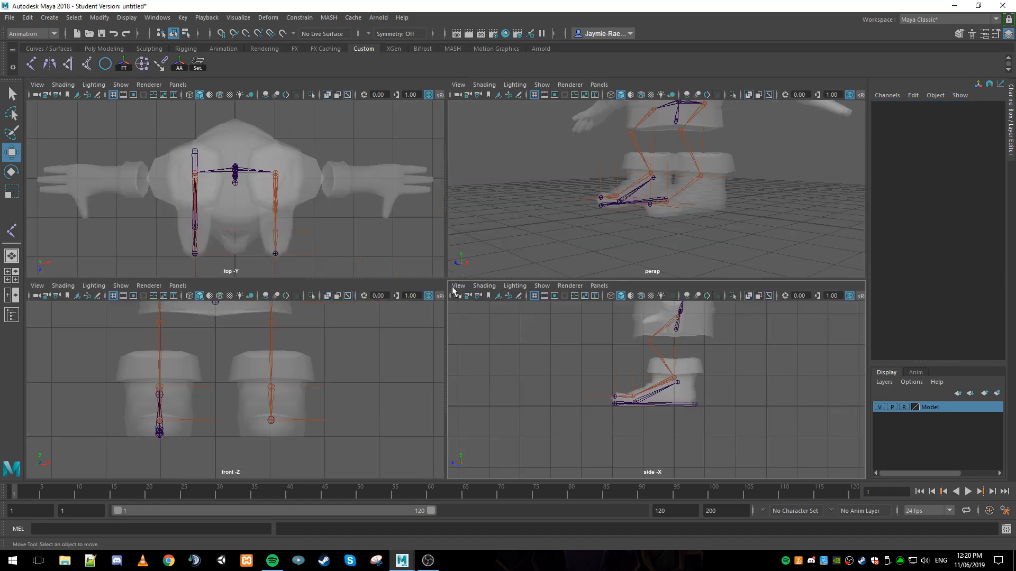
left_click(683, 388)
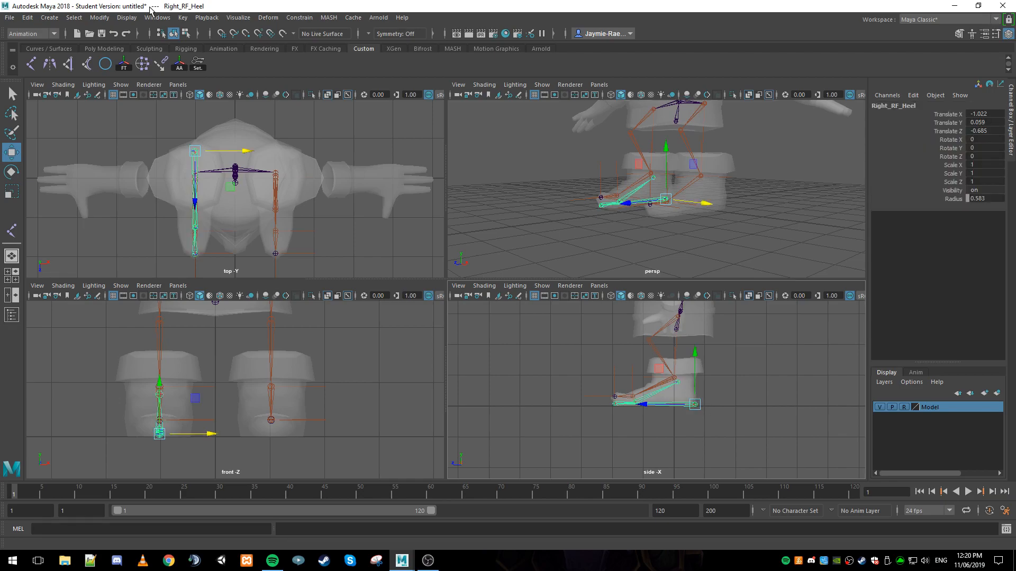
left_click(51, 66)
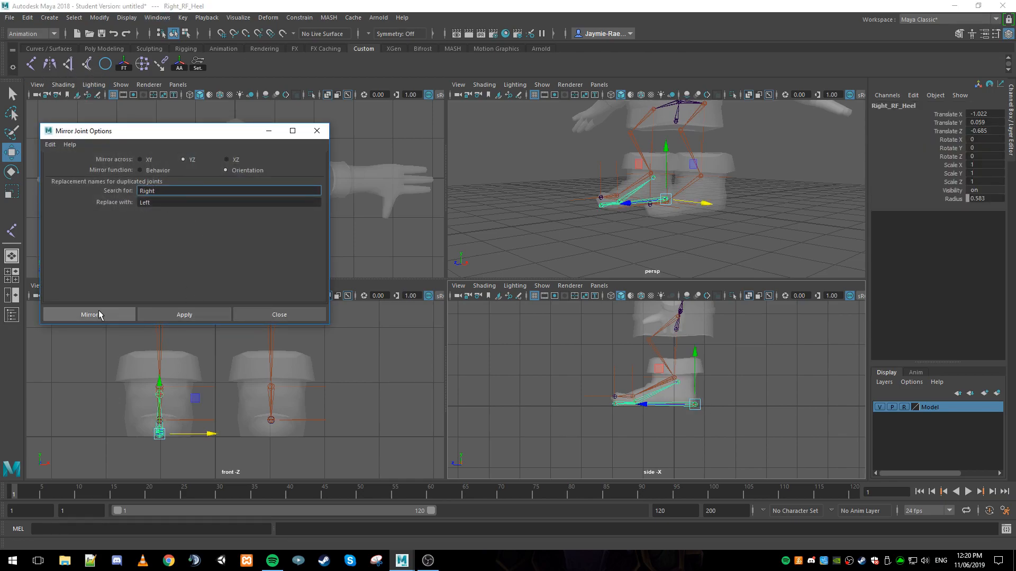
left_click(102, 315)
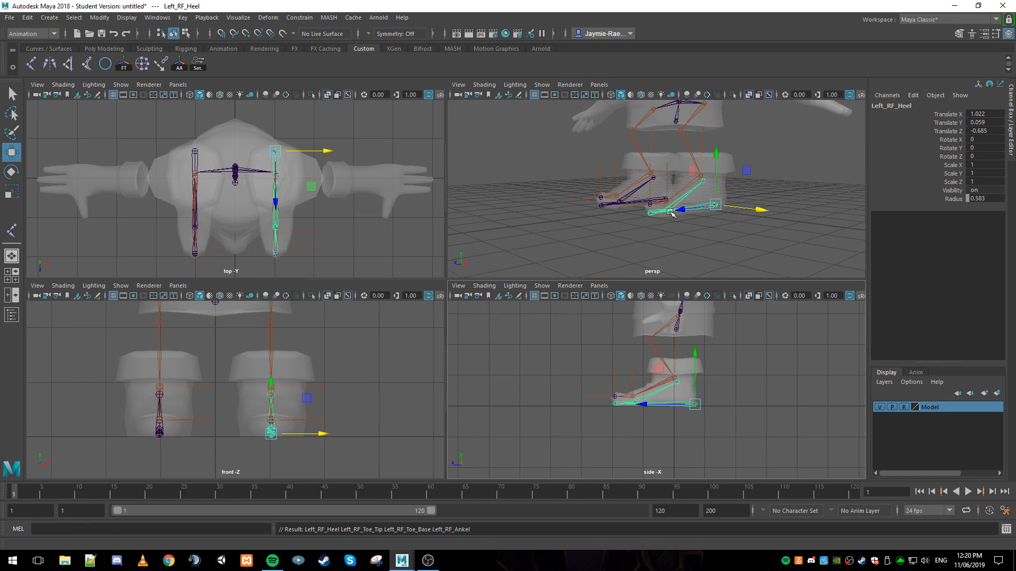
key("space")
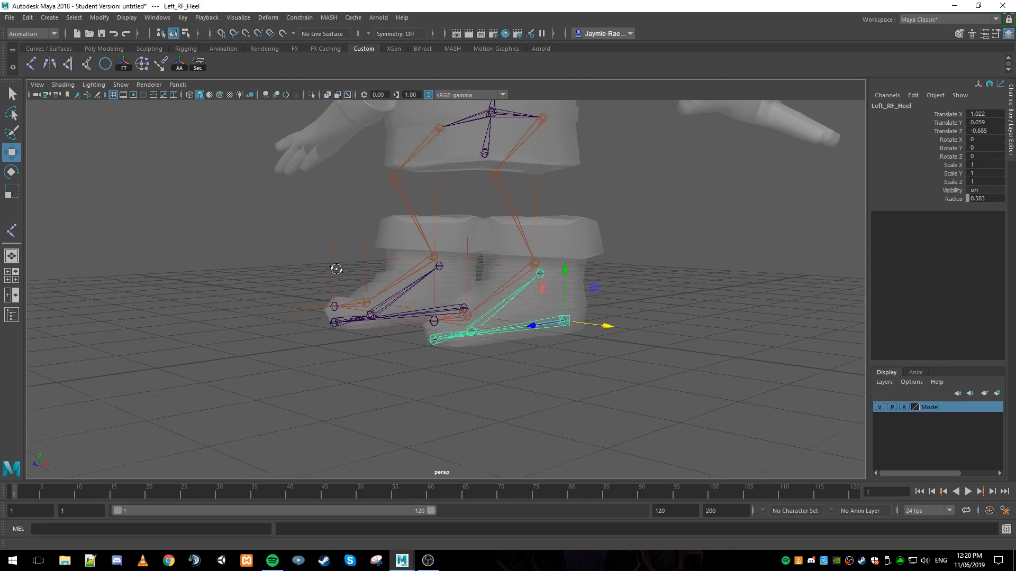
left_click_drag(336, 269, 351, 277, "alt")
key("q")
scroll(423, 294, "up", 5)
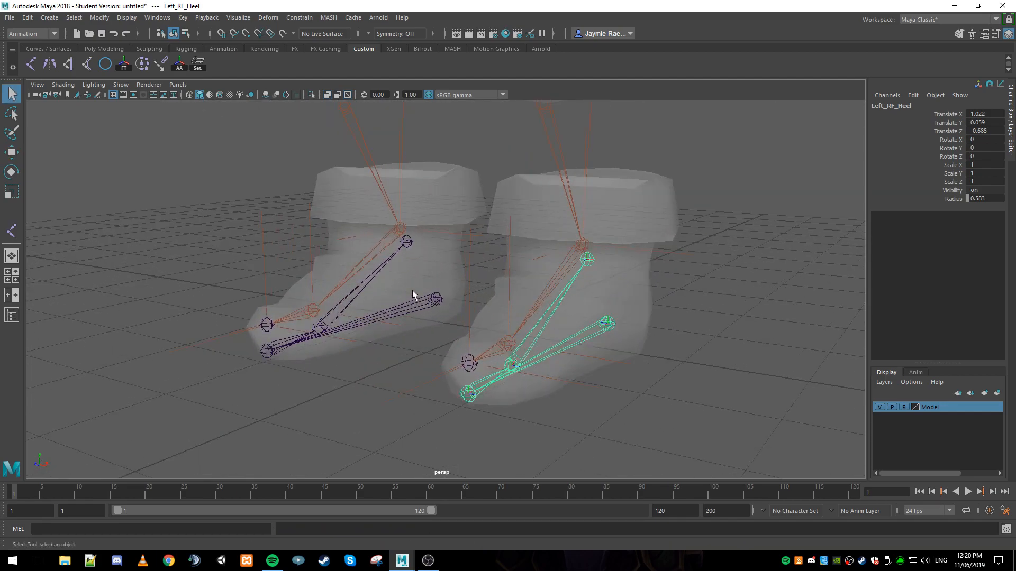
Parent the right foot's ankle IK handle to Right_RF_Ankel and its toe-base IK handle to Right_RF_Toe_Base.
left_click(408, 205)
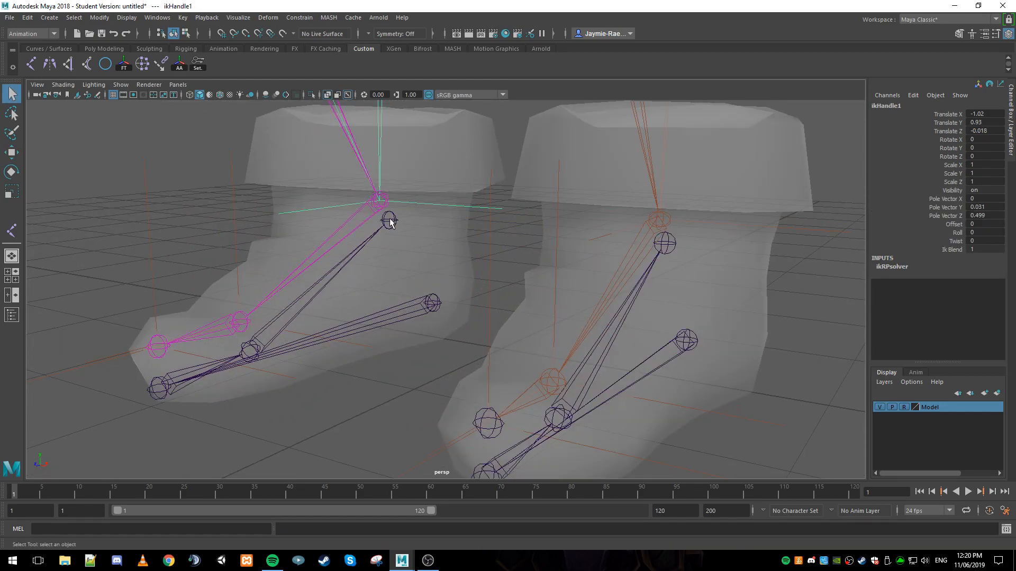
left_click(390, 221)
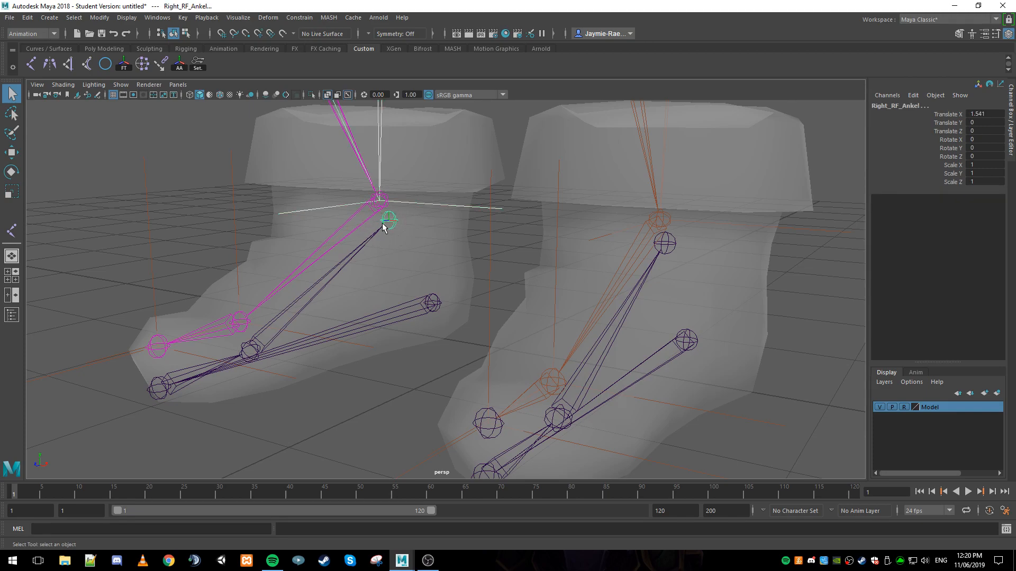
left_click(389, 226)
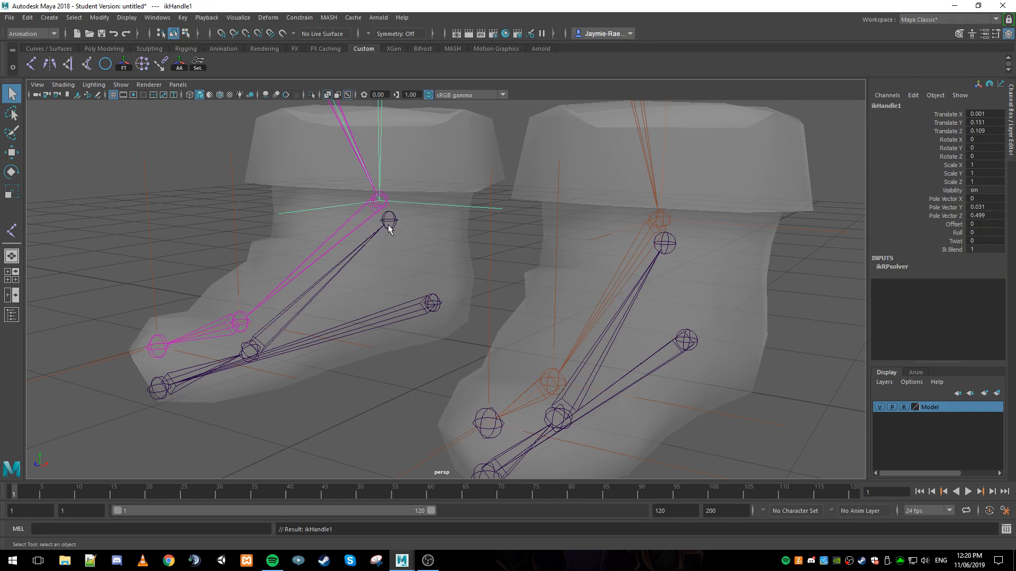
left_click(236, 280)
left_click(253, 351)
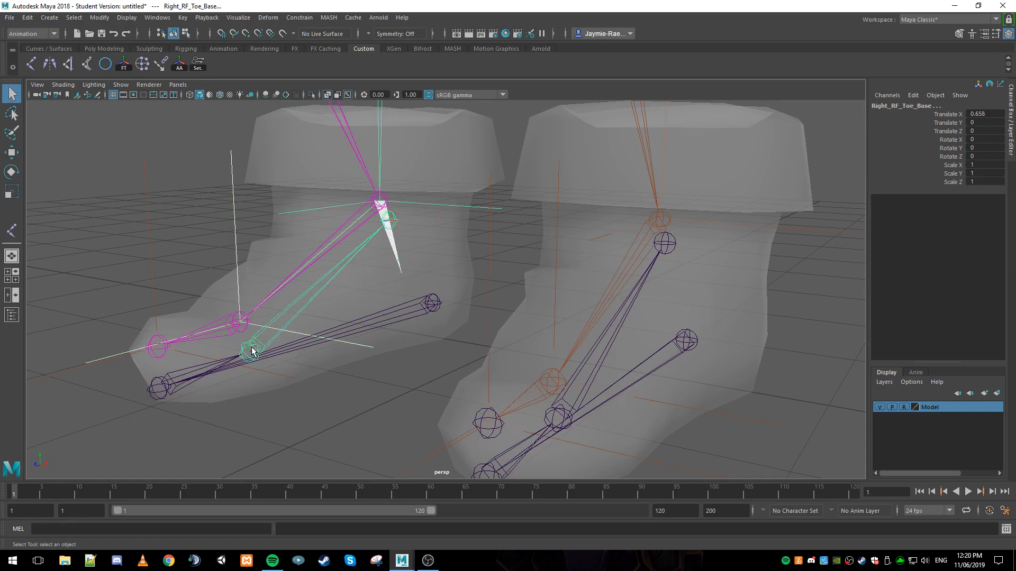
left_click(253, 349)
Parent the right foot's toe-tip IK handle to the Right_RF_Toe_Tip joint and clear the selection.
left_click(154, 300)
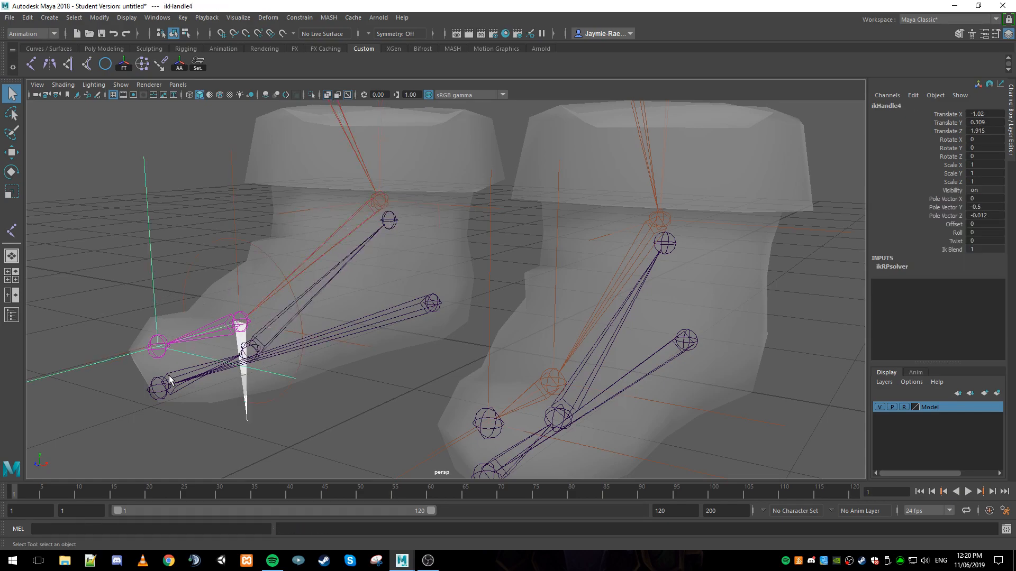
left_click(161, 397)
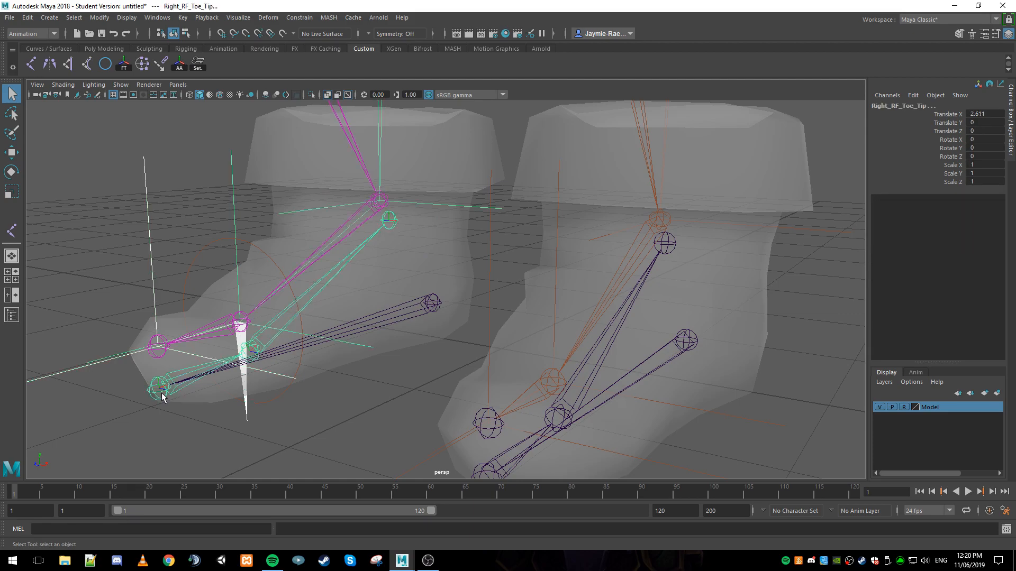
left_click(234, 362)
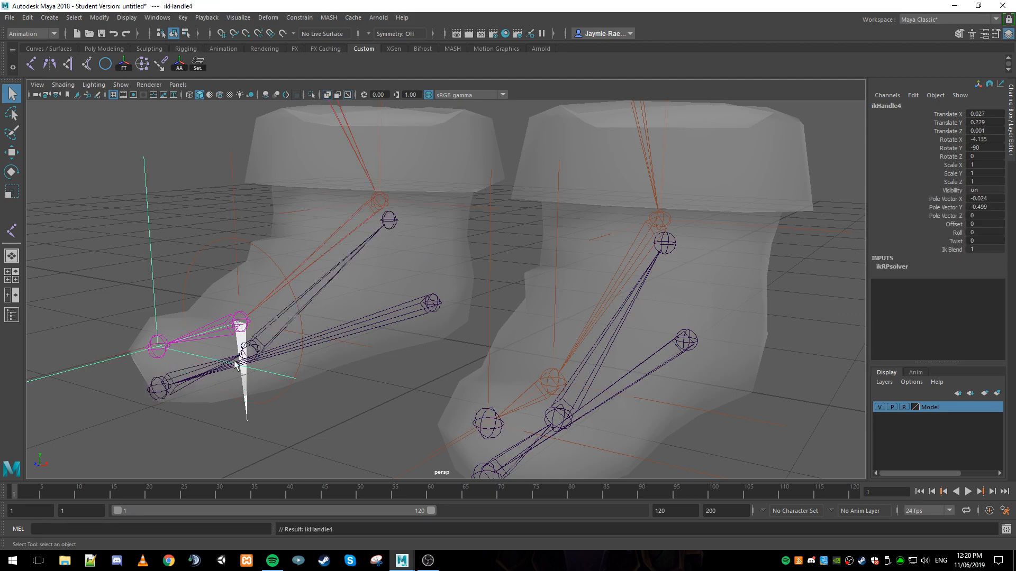
left_click(373, 261)
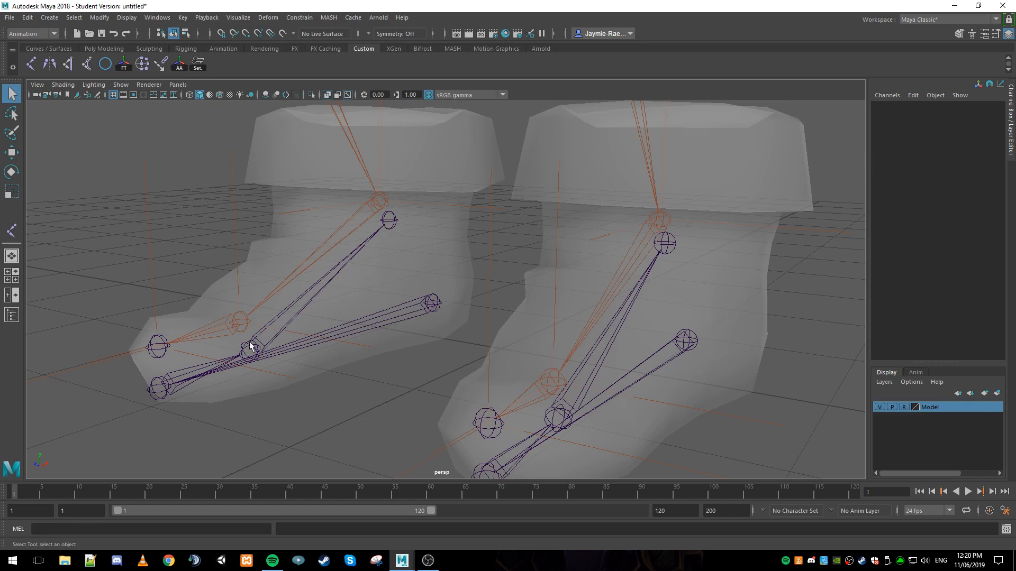
Test-rotate the Right_RF_Toe_Base joint to check how the right foot follows, undo the rotation, and clear the selection.
left_click_drag(245, 347, 377, 300, "alt")
left_click(400, 380)
key("e")
left_click_drag(476, 331, 450, 330)
key("ctrl+z")
key("ctrl+z")
key("ctrl+z")
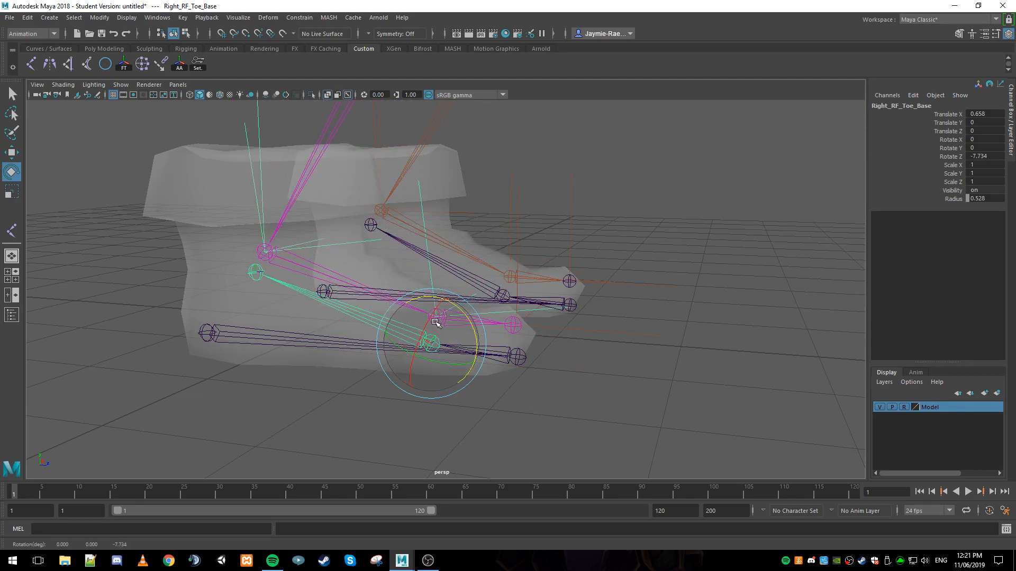
left_click(583, 333)
Parent the left foot's ankle IK handle to the Left_RF_Ankel joint.
left_click_drag(584, 332, 479, 290, "alt")
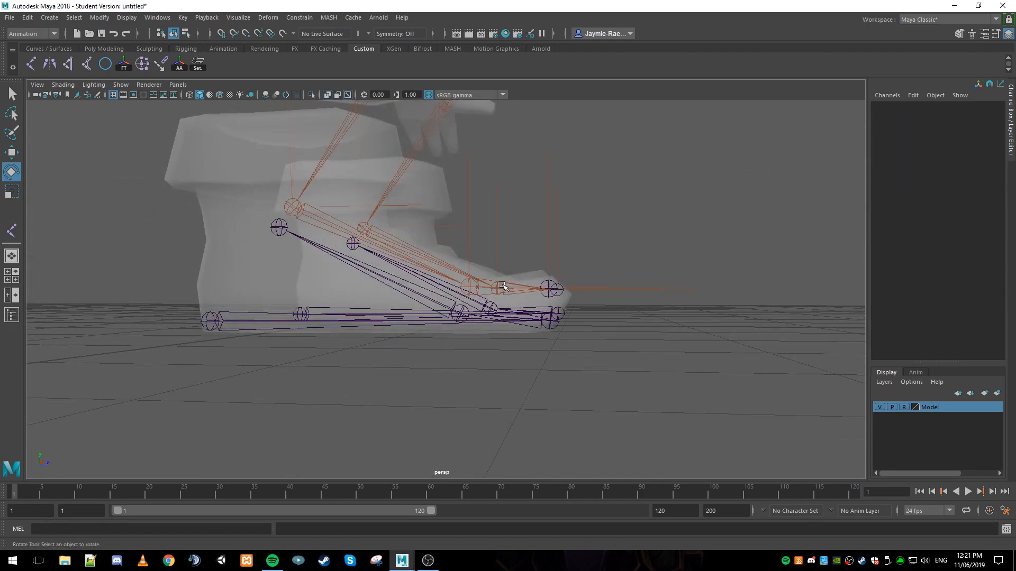
left_click_drag(558, 281, 510, 296, "alt")
scroll(510, 295, "up", 3)
middle_click_drag(479, 275, 426, 346, "alt")
left_click(458, 220)
key("q")
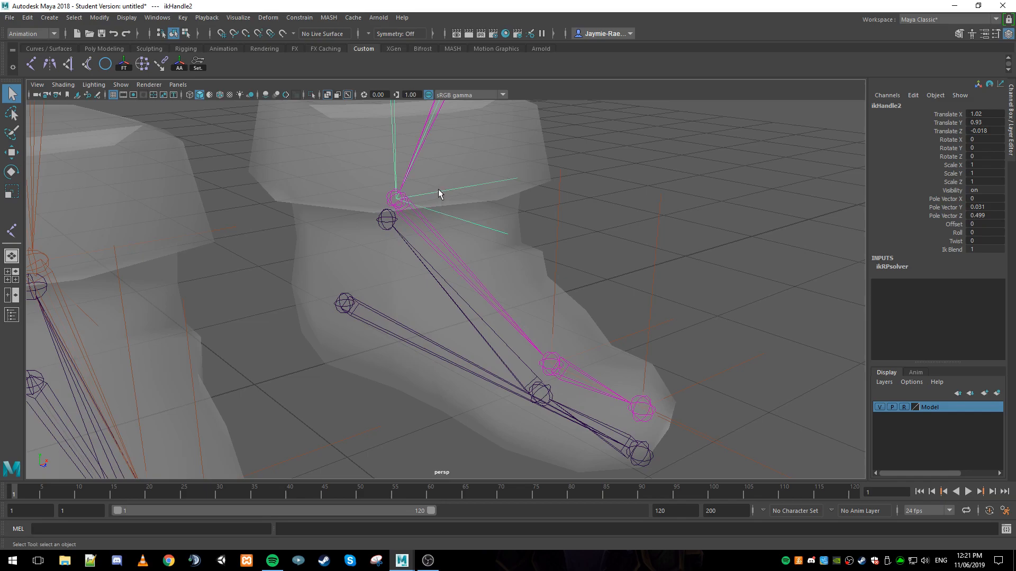
left_click(385, 223, "shift")
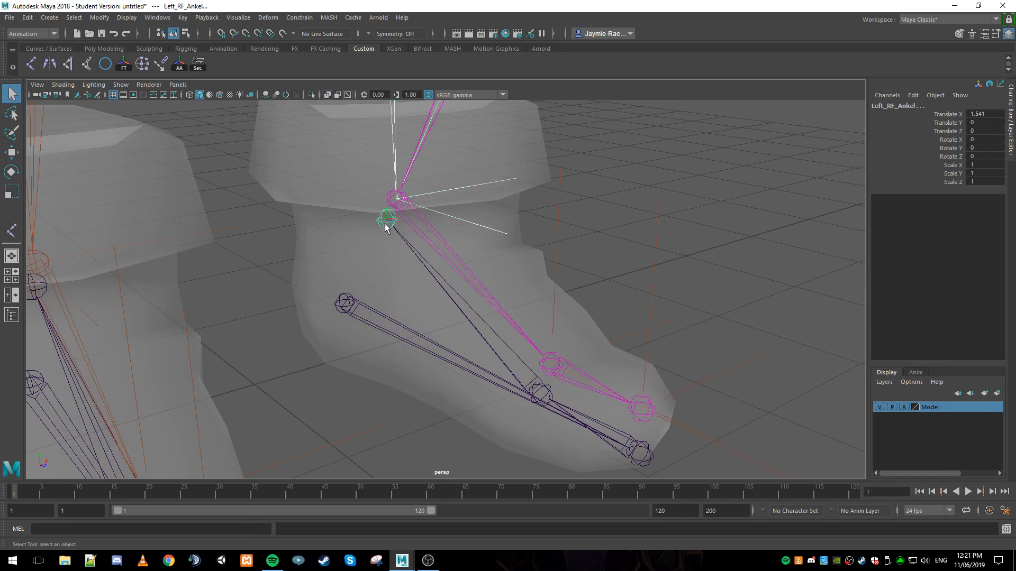
key("p")
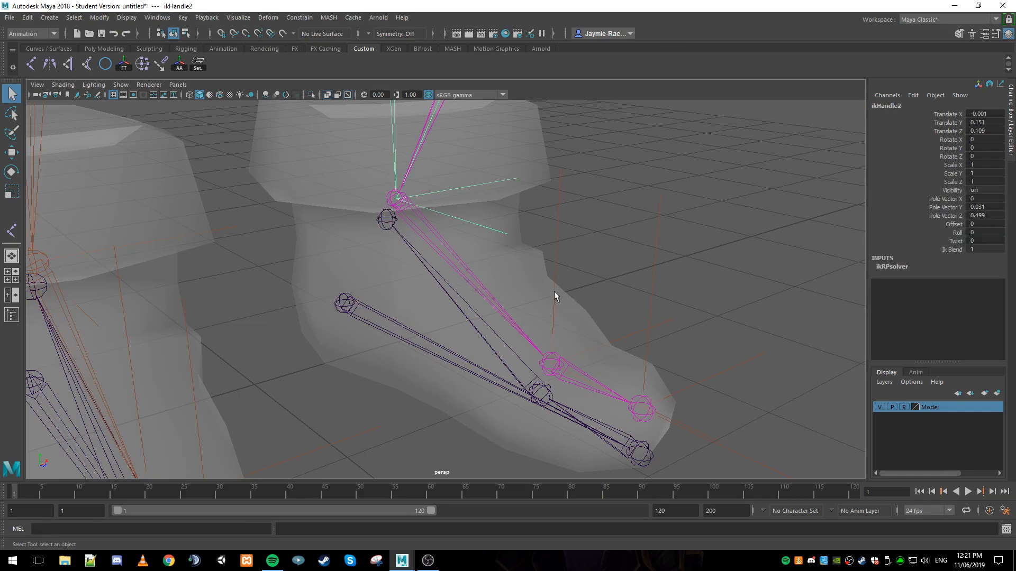
Parent the left foot's toe-base IK handle to Left_RF_Toe_Base and its toe-tip IK handle to the reverse-foot toe-tip joint.
left_click(540, 393)
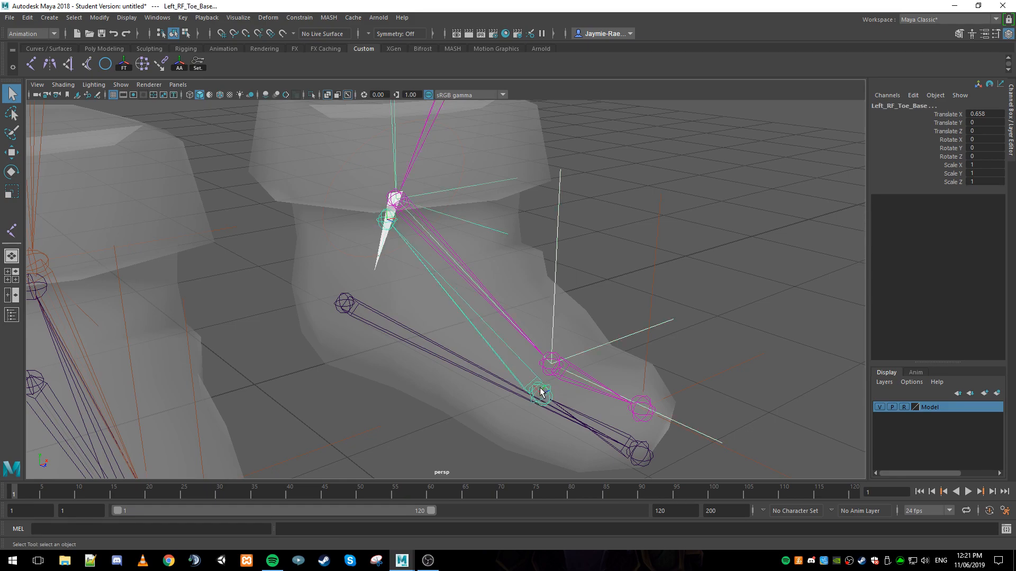
key("p")
left_click(647, 367)
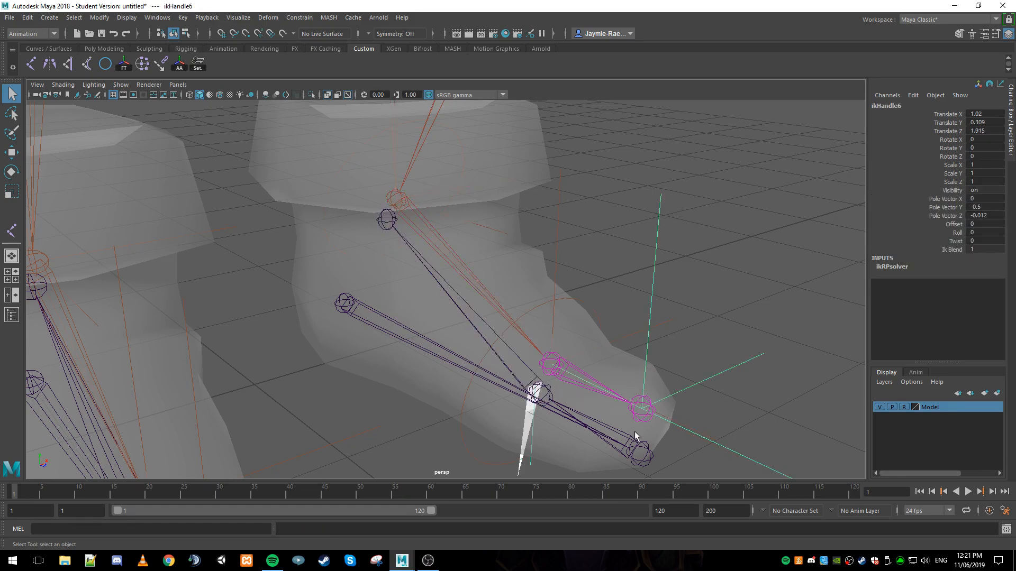
left_click(640, 451, "shift")
key("p")
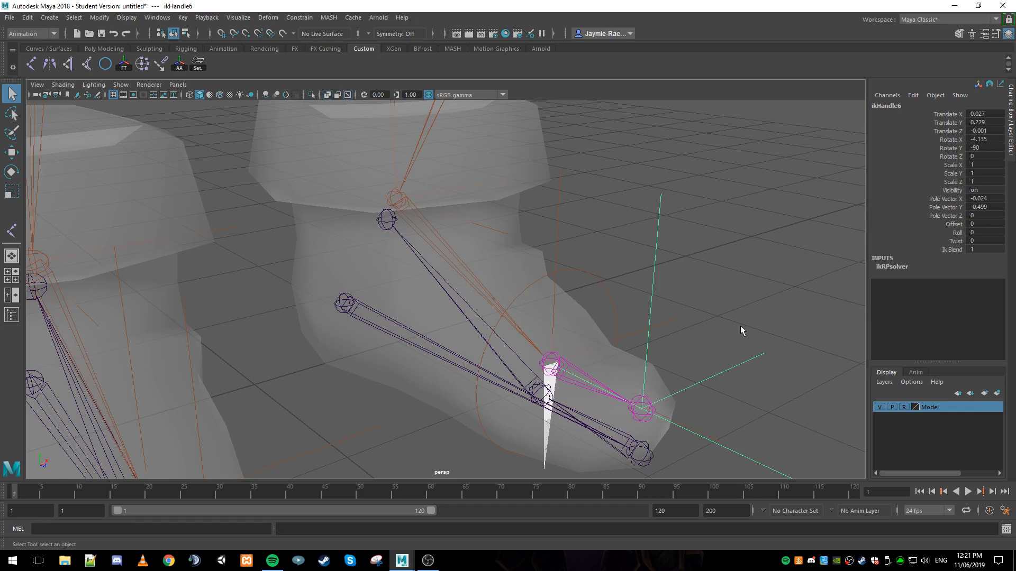
left_click(741, 330)
Save the scene to the Desktop as Rig_Man in Maya ASCII format, accepting the student version notice.
left_click_drag(711, 357, 532, 343, "alt")
key("ctrl+shift+s")
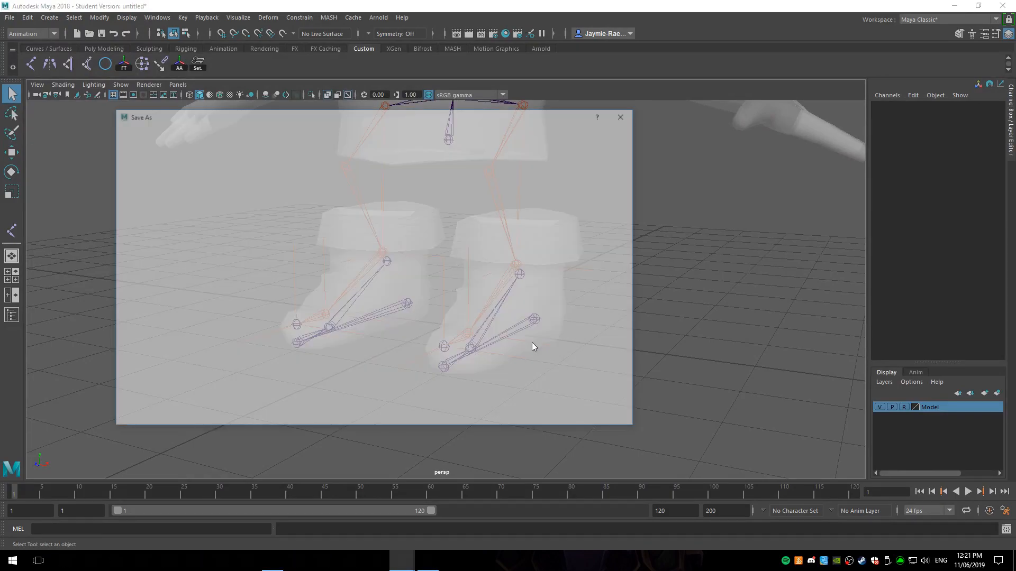
left_click(136, 165)
left_click(195, 402)
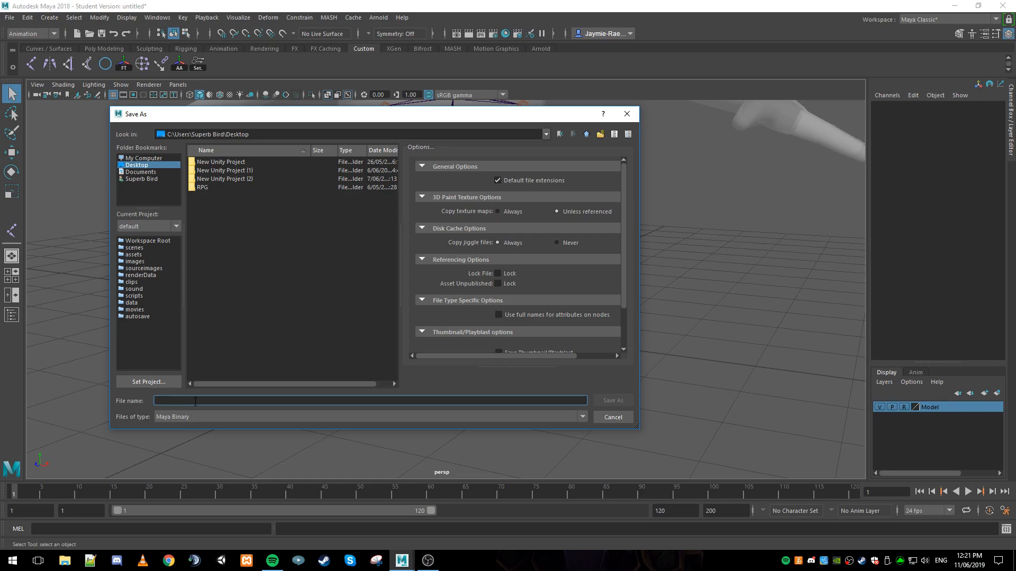
type("Rig_Man")
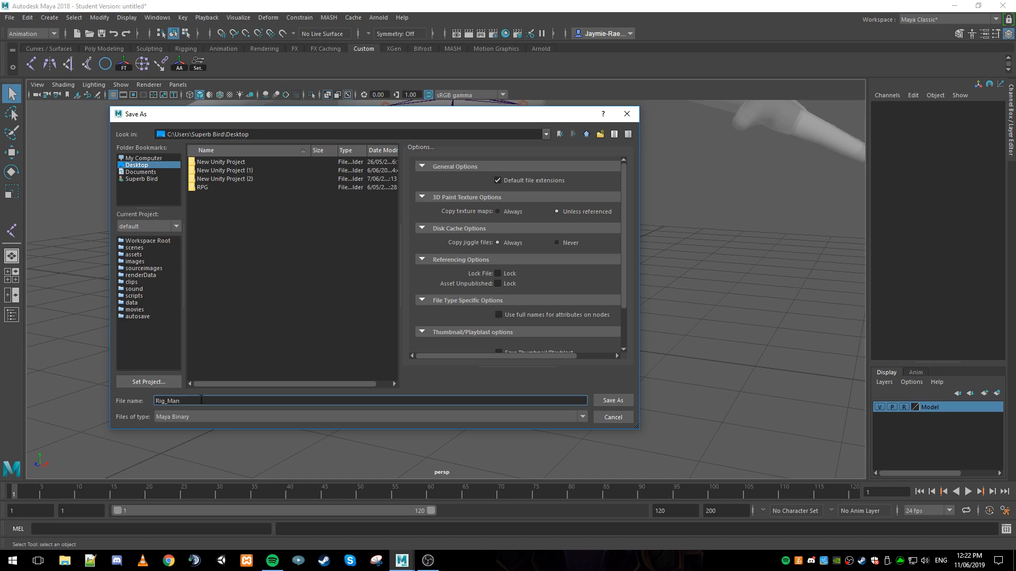
left_click(190, 416)
left_click(195, 427)
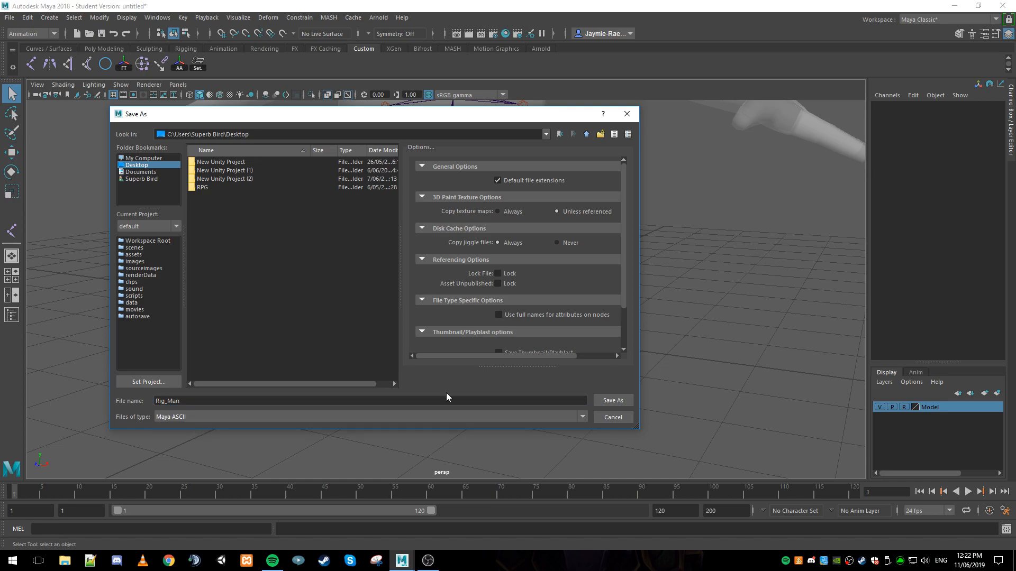
left_click(612, 400)
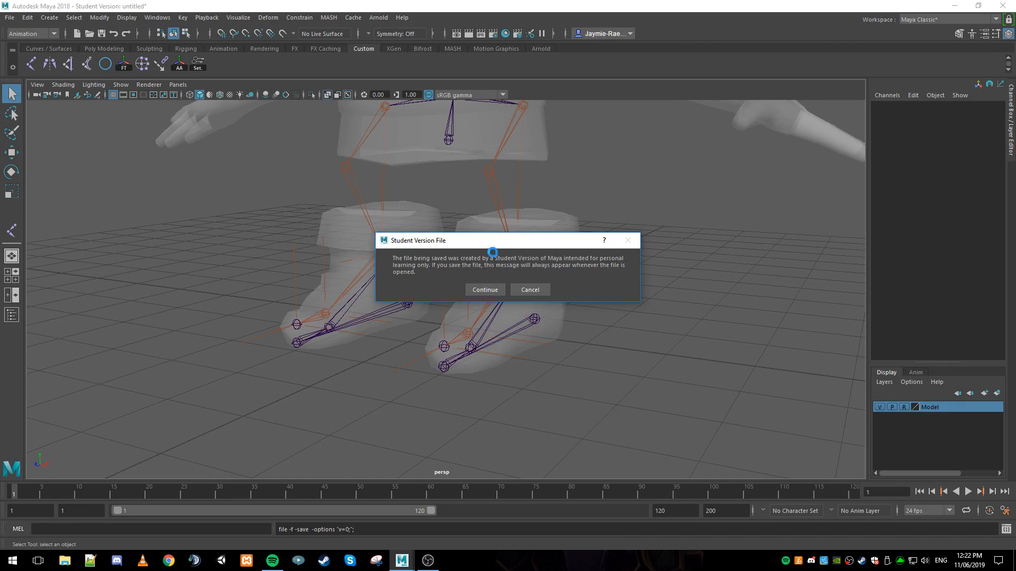
left_click(485, 290)
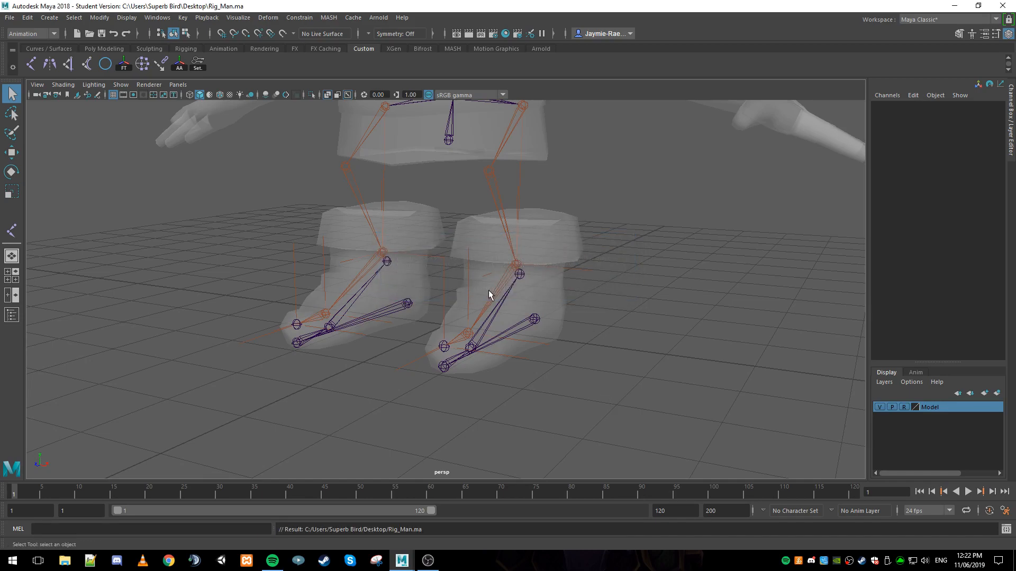
Save the Rig_Man scene again.
left_click(33, 21)
mouse_move(132, 156)
left_click(195, 160)
key("ctrl+s")
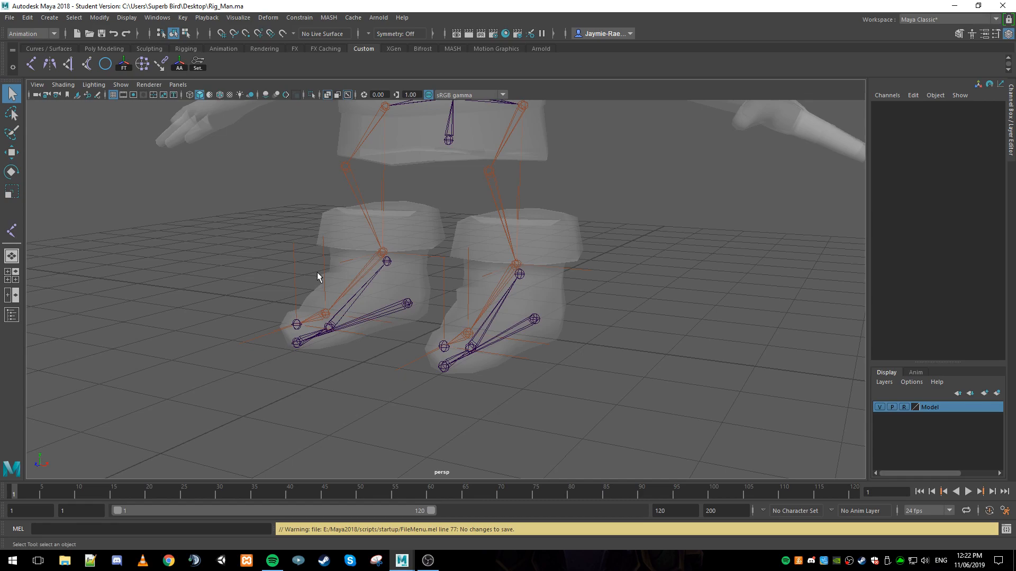
Draw a NURBS circle in the top view beside the left foot, centred at about X 2.434, Z 0.878.
left_click_drag(421, 311, 535, 324, "alt")
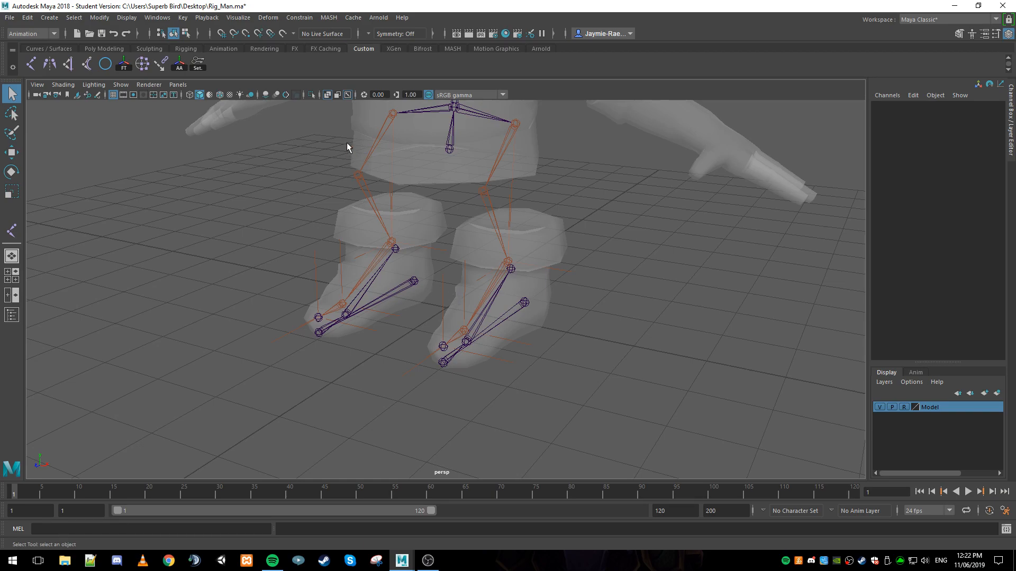
key("space")
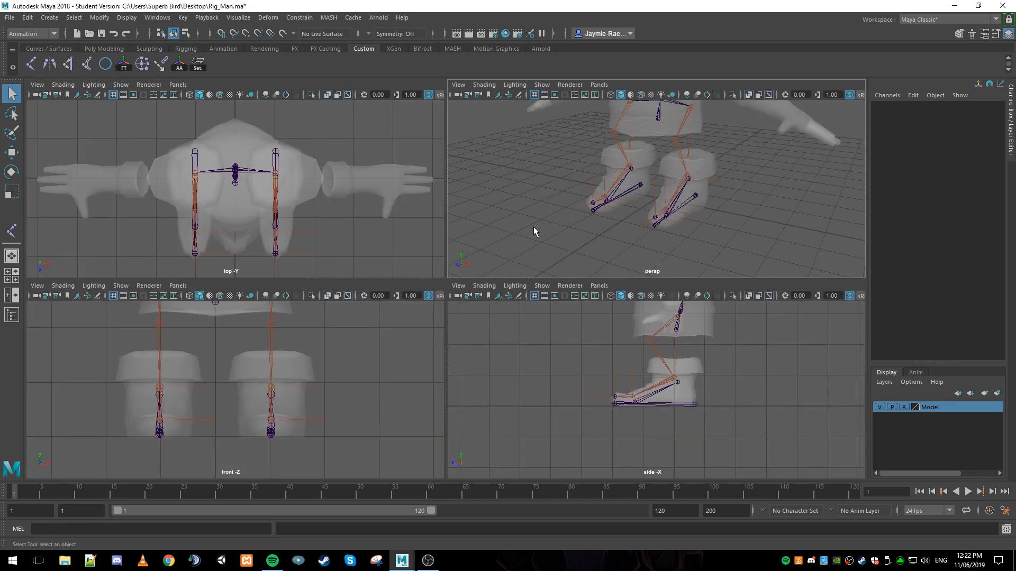
left_click(105, 64)
left_click_drag(332, 213, 370, 251)
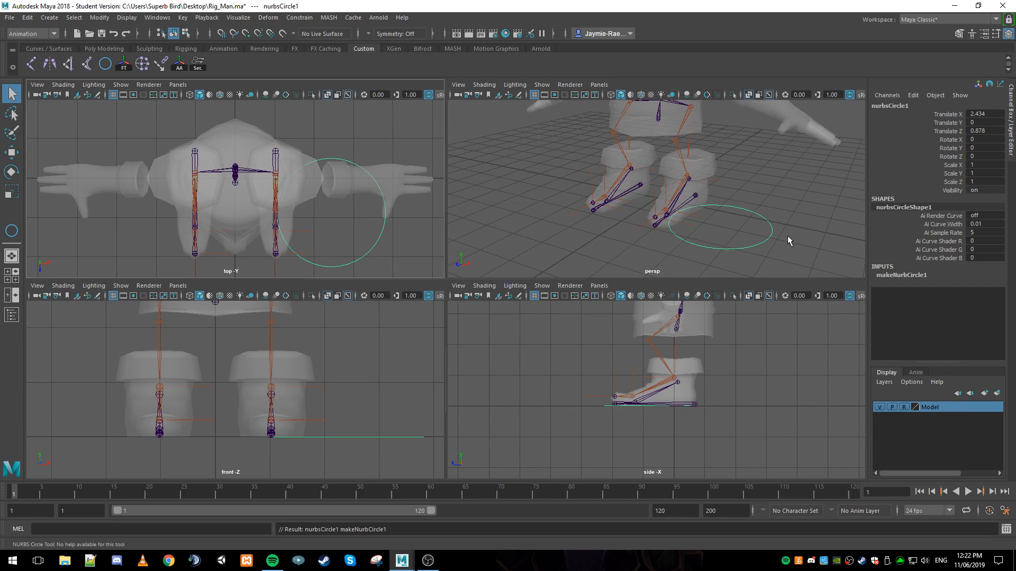
Move the circle's pivot along Z to its heel-side edge.
key("space")
left_click_drag(656, 287, 547, 313, "alt")
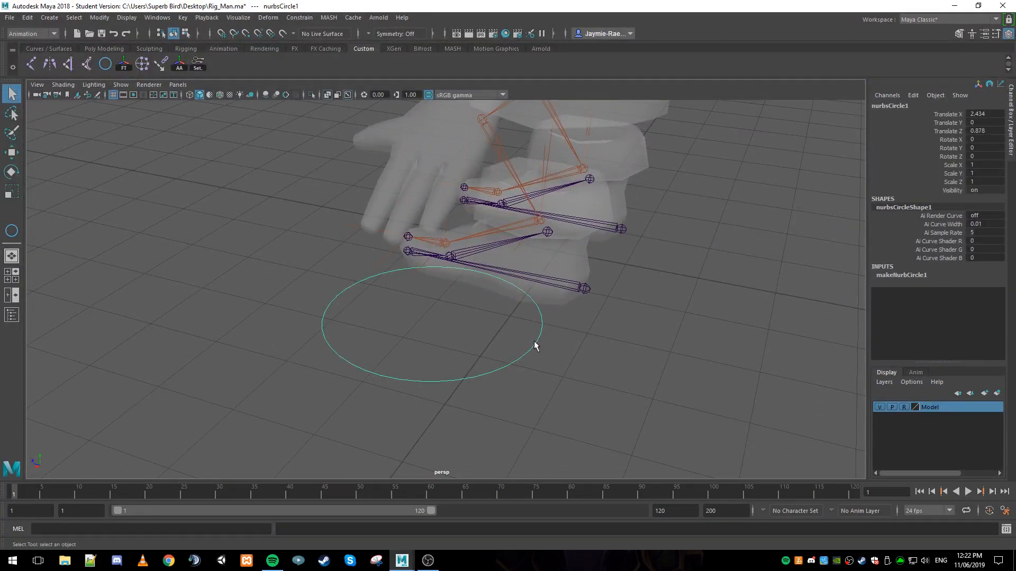
key("w")
left_click_drag(533, 325, 475, 310, "alt")
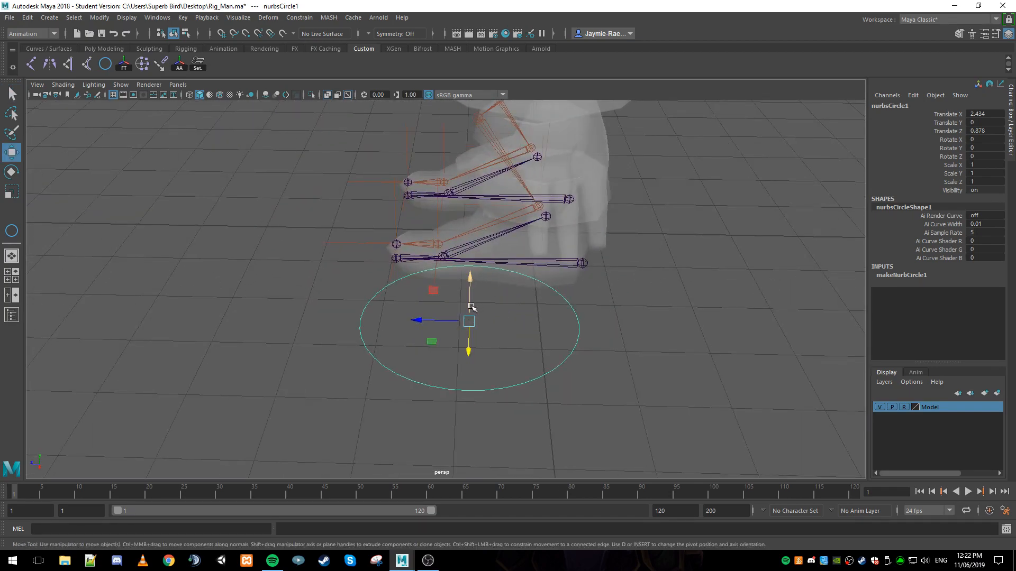
key("d")
left_click_drag(420, 321, 518, 326)
key("d")
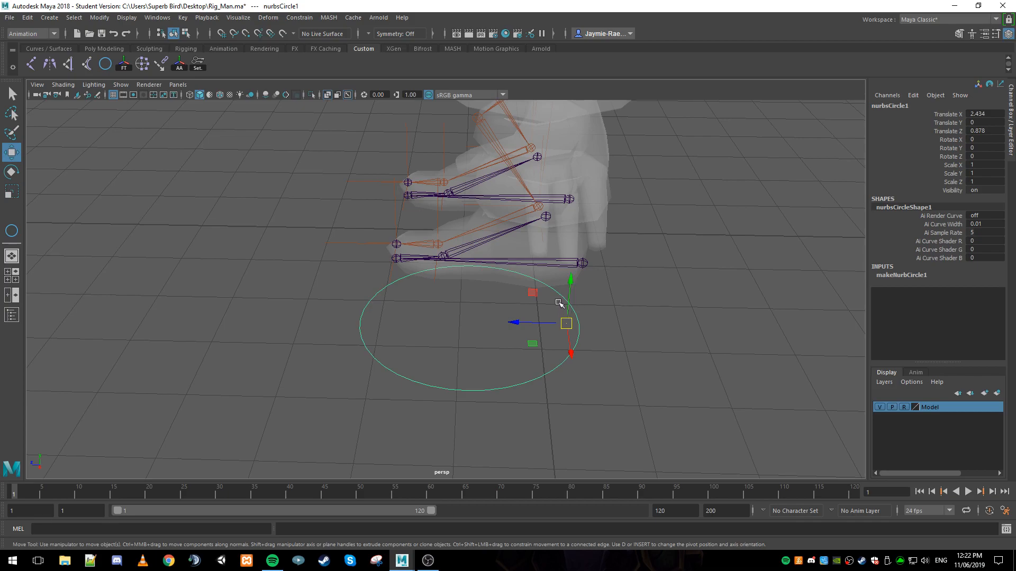
Snap the circle by its pivot onto the left reverse-foot heel joint and scale it uniformly to about 1.068.
key("v")
left_click_drag(566, 323, 597, 287)
key("r")
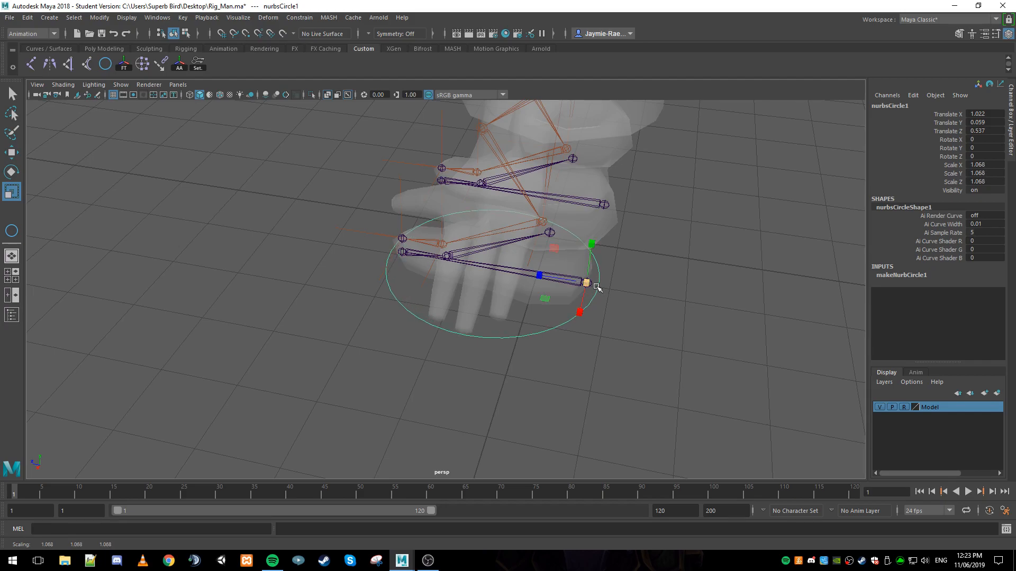
Scale the circle's side control vertices inward across the foot's width to fit the curve around the left foot.
left_click_drag(597, 287, 503, 336, "alt")
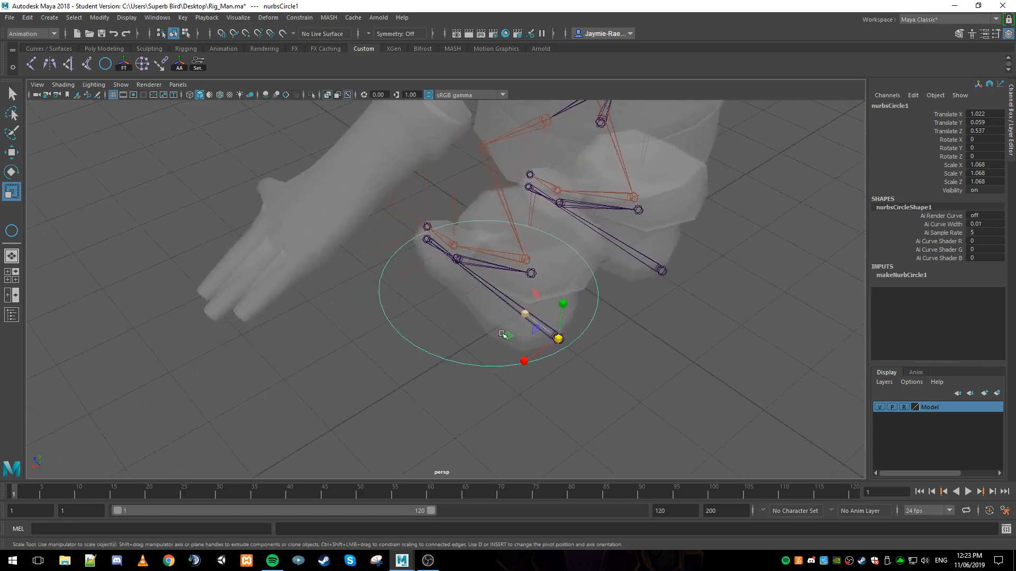
key("q")
right_click(410, 349)
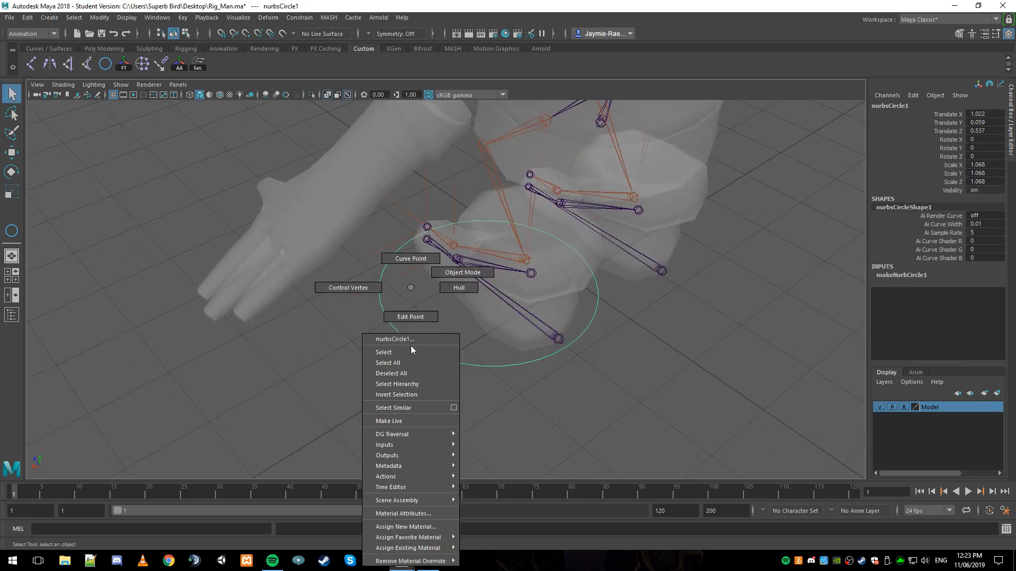
left_click(354, 286)
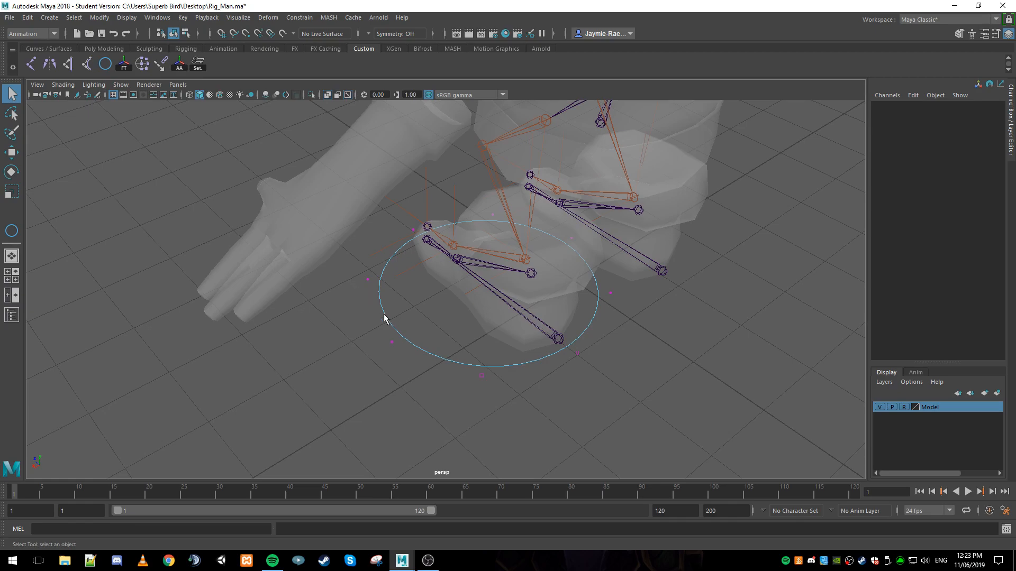
left_click(367, 279)
left_click_drag(405, 357, 406, 358, "shift")
left_click_drag(469, 369, 493, 385, "shift")
left_click_drag(513, 382, 482, 386, "alt")
left_click_drag(552, 346, 582, 355, "shift")
left_click_drag(575, 284, 400, 319, "shift")
key("r")
left_click_drag(472, 245, 447, 242)
Return the foot control curve to Object Mode and clear the selection.
left_click_drag(355, 287, 603, 282, "alt")
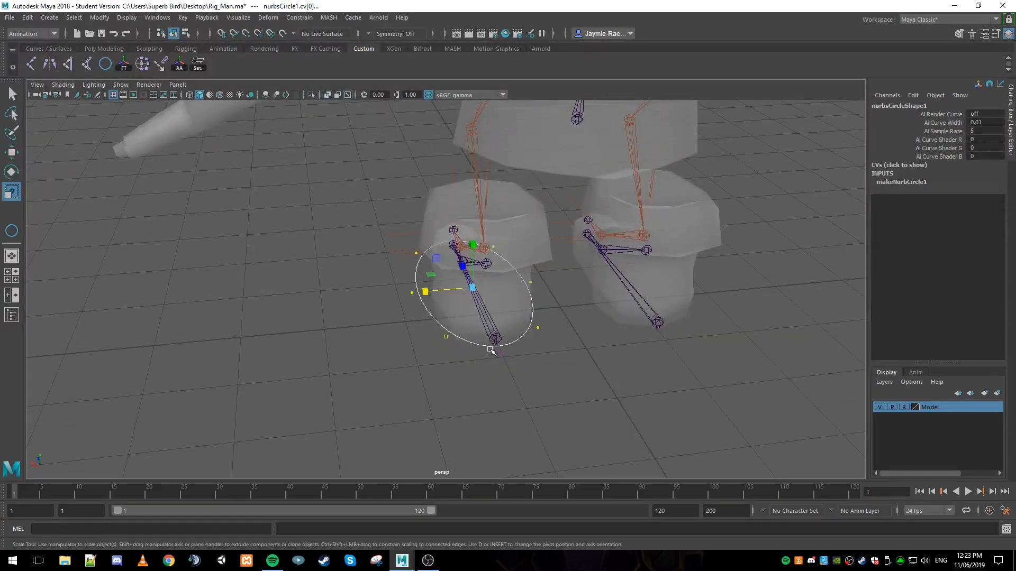
left_click(478, 370)
right_click_drag(478, 287, 526, 272)
left_click(391, 343)
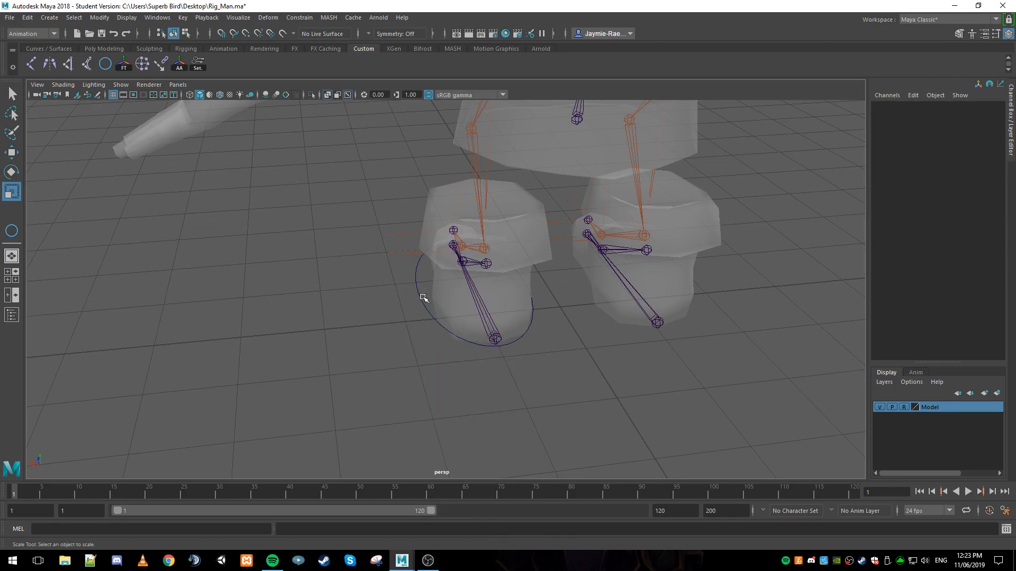
Freeze the left foot curve's transformations and duplicate the curve.
left_click(422, 298)
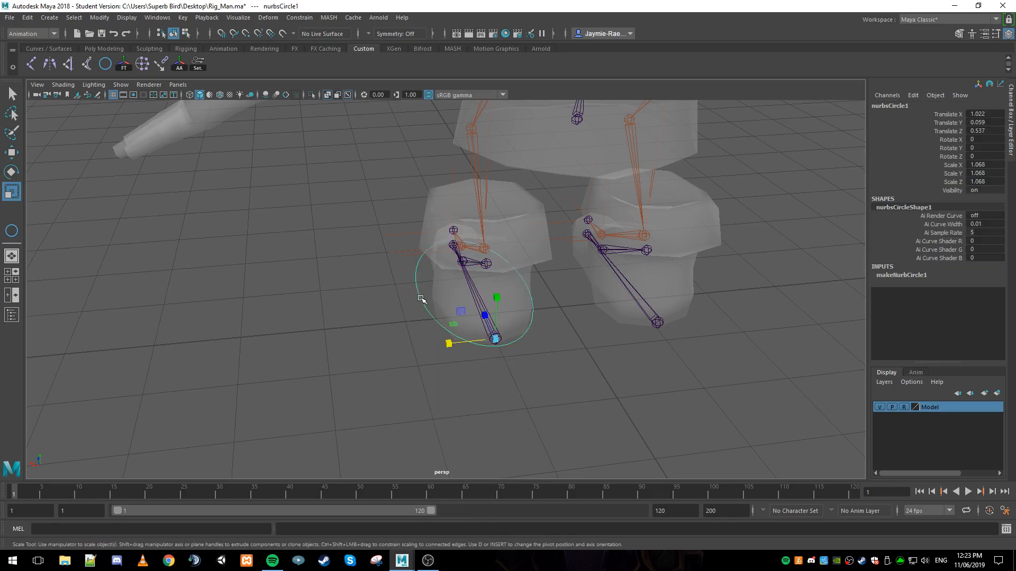
left_click(123, 64)
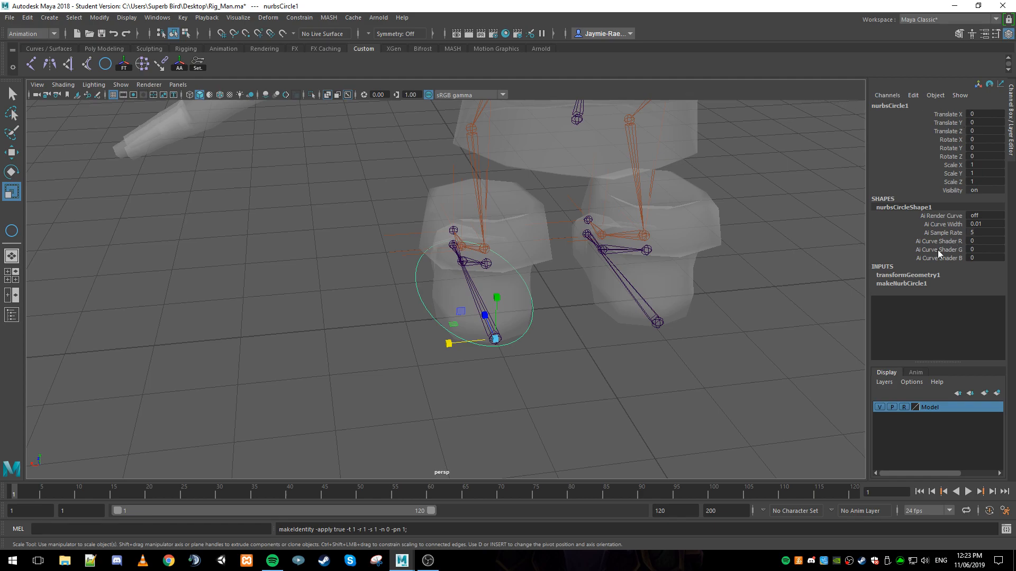
key("w")
key("ctrl+d")
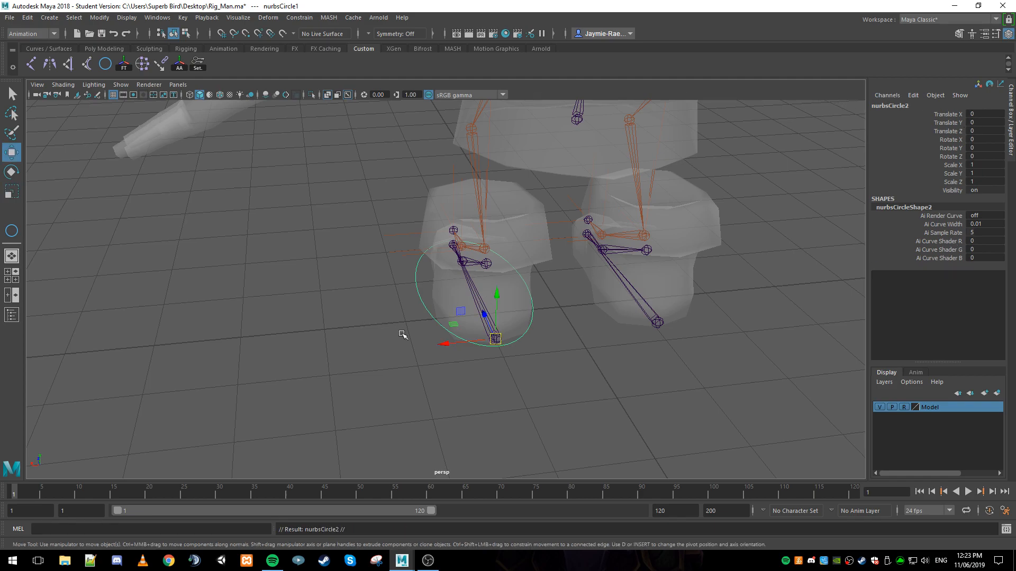
Snap the duplicate curve onto the right reverse-foot heel joint and freeze its transformations.
key("v")
left_click_drag(498, 342, 658, 322)
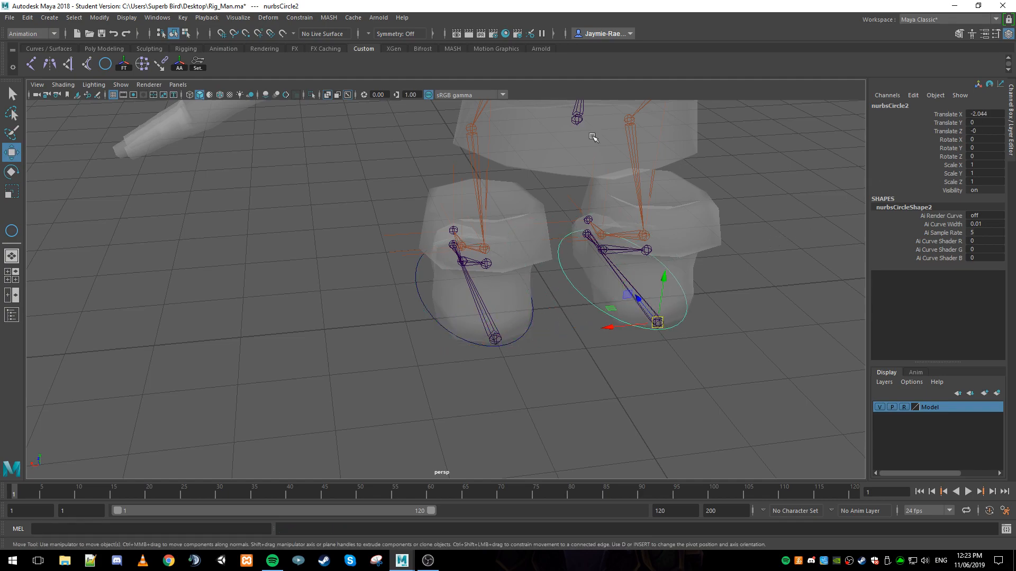
left_click(124, 66)
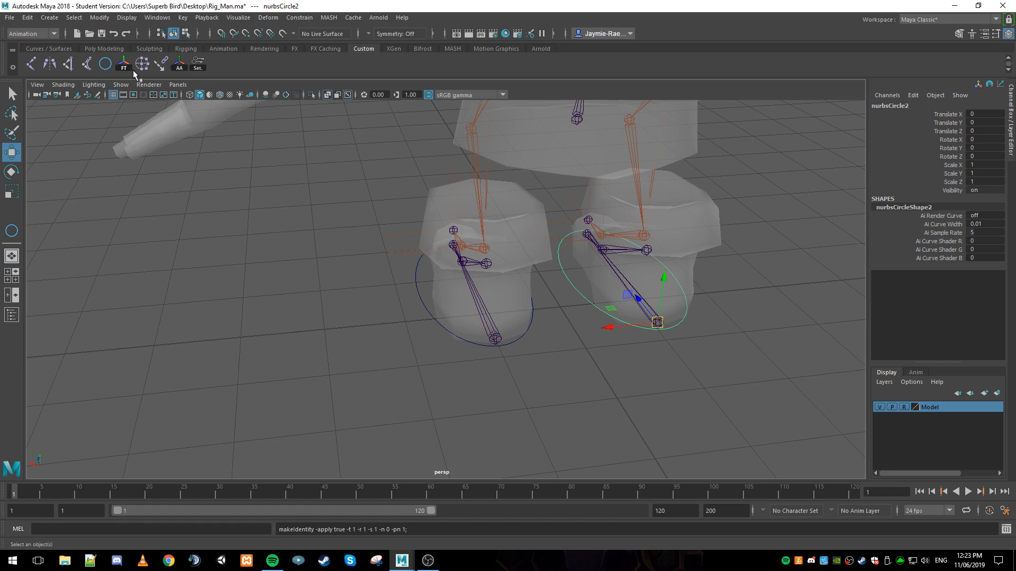
Rename the right foot's control curve Right_Foot_Controller.
left_click_drag(327, 182, 544, 206, "alt")
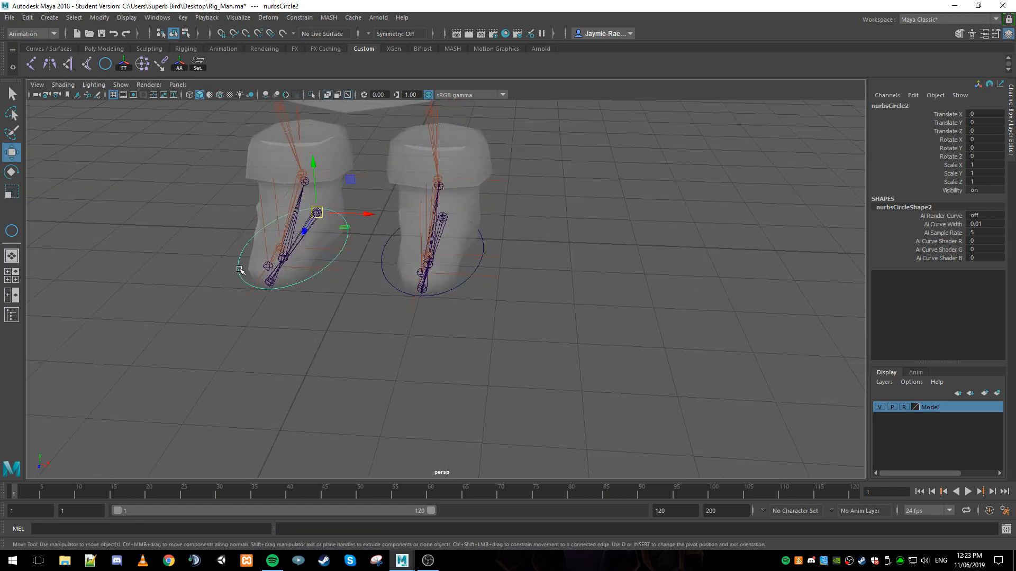
double_click(898, 107)
type("Right Foot Controller")
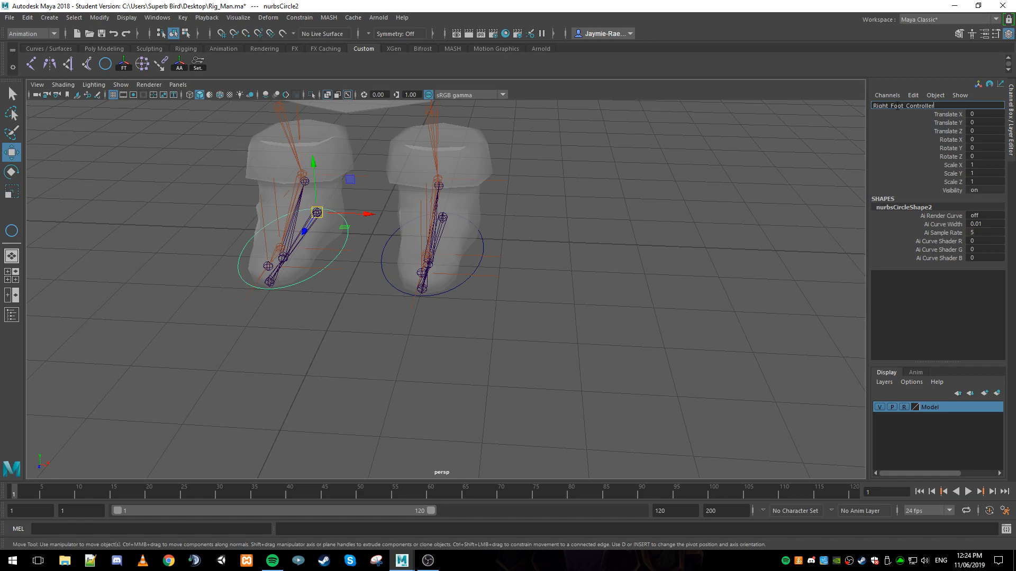
key("Return")
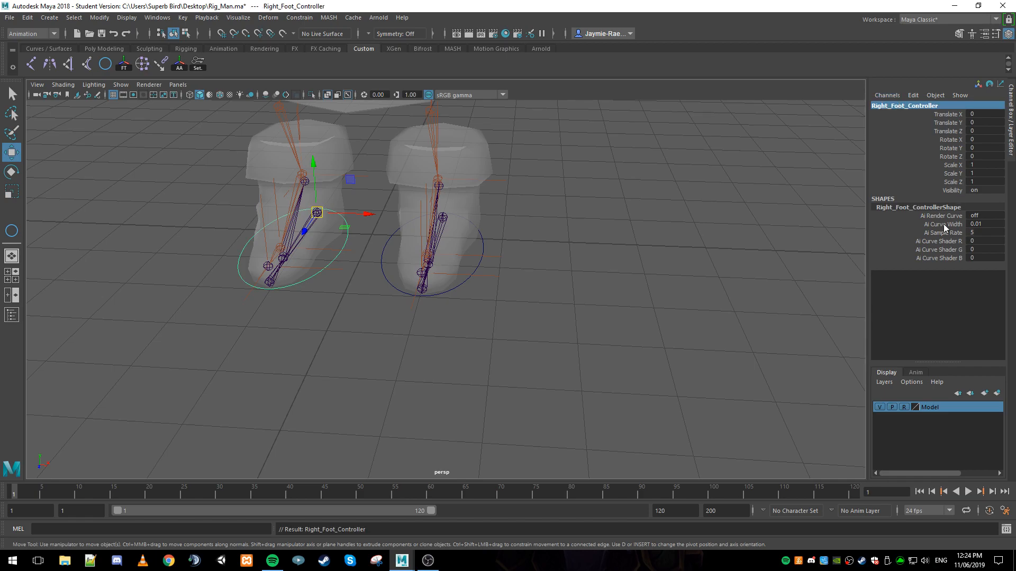
Rename the left foot's control curve Left_Foot_Controller.
left_click(386, 283)
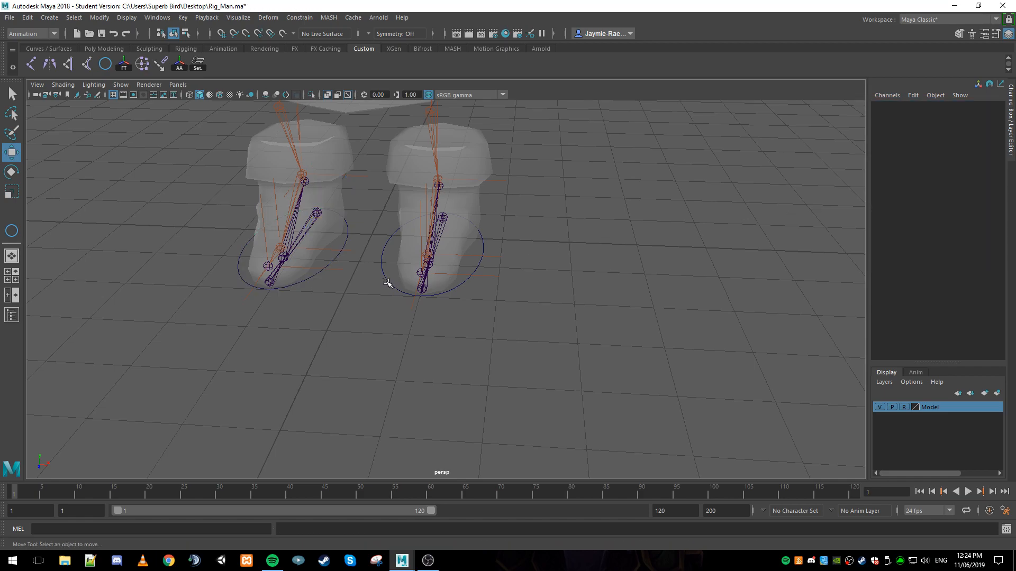
left_click(388, 281)
left_click(936, 108)
double_click(936, 106)
type("Left Foot Con")
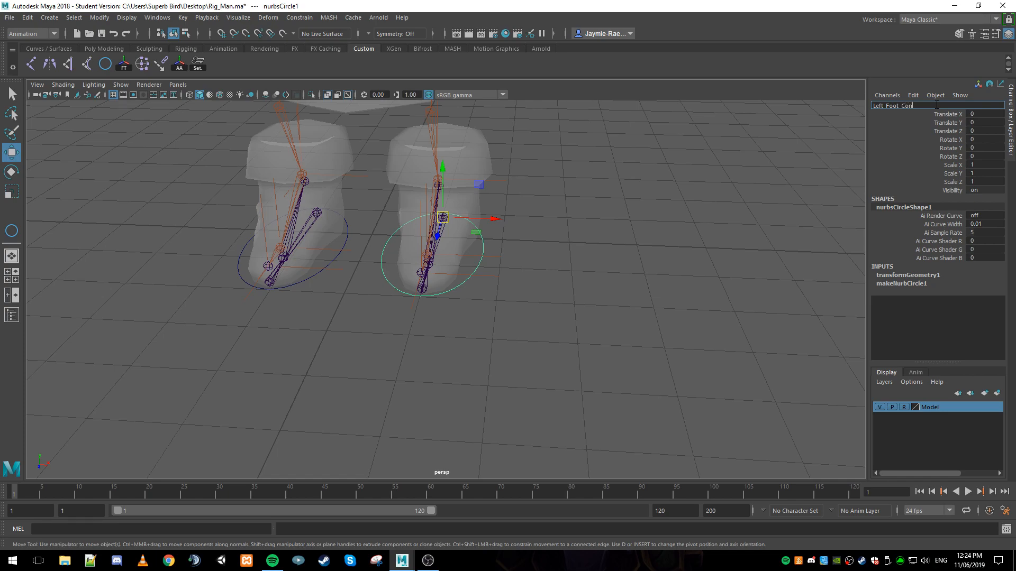
type("t_Foot_Controller")
key("Return")
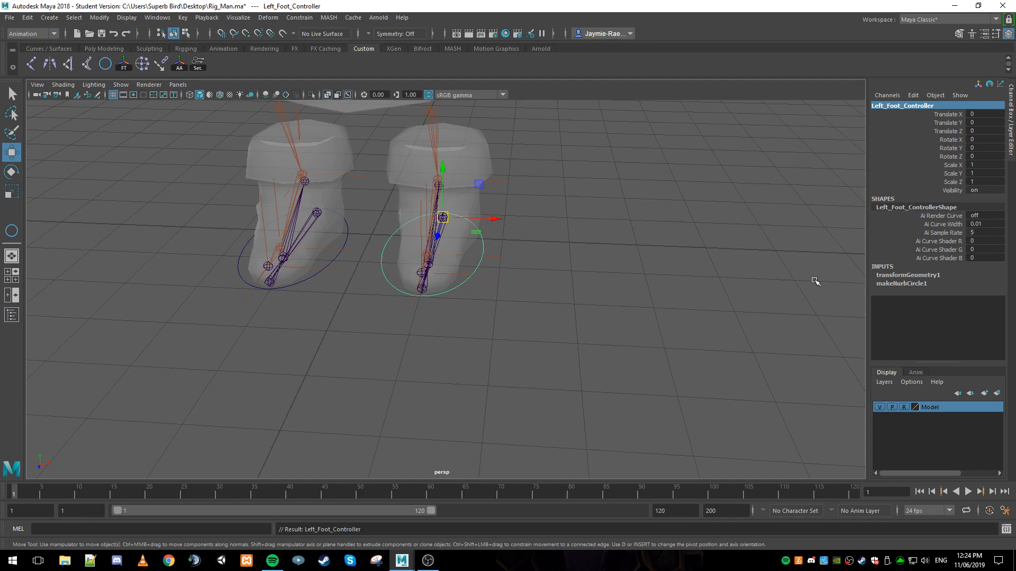
Add a keyable float attribute named Foot_Roll to the right foot controller.
left_click(240, 272)
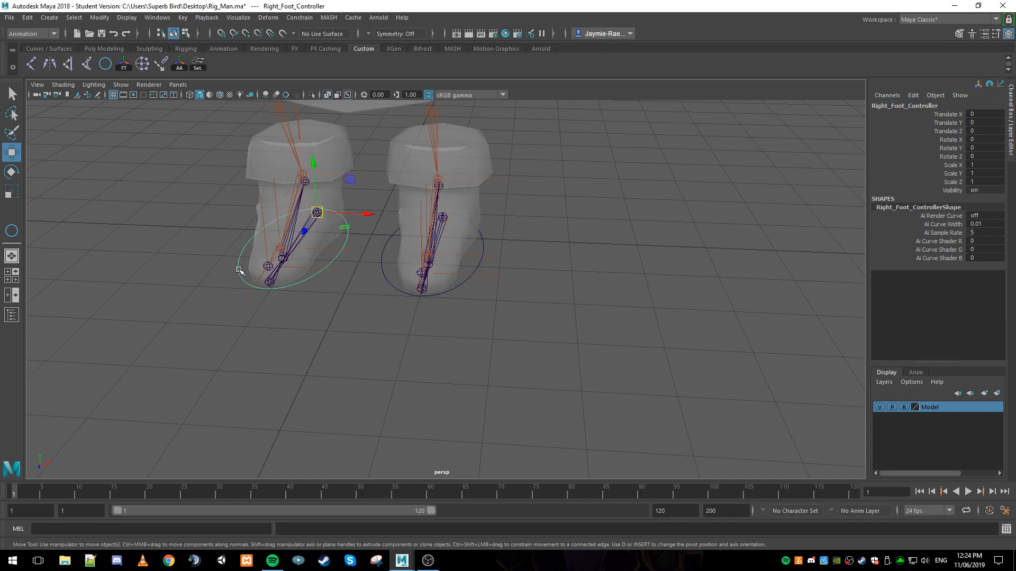
left_click(179, 65)
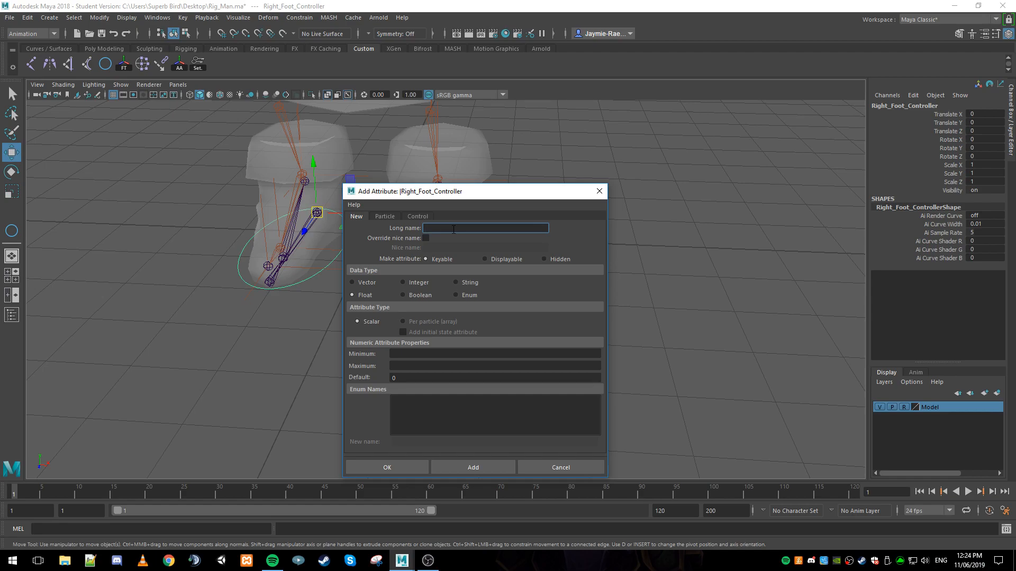
type("Foot_Roll")
key("Tab")
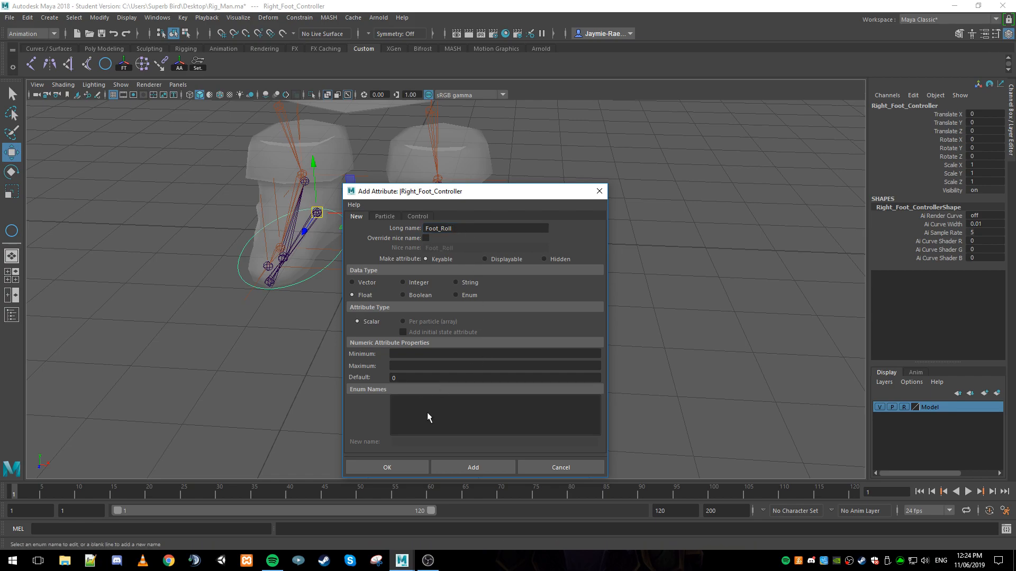
left_click(399, 467)
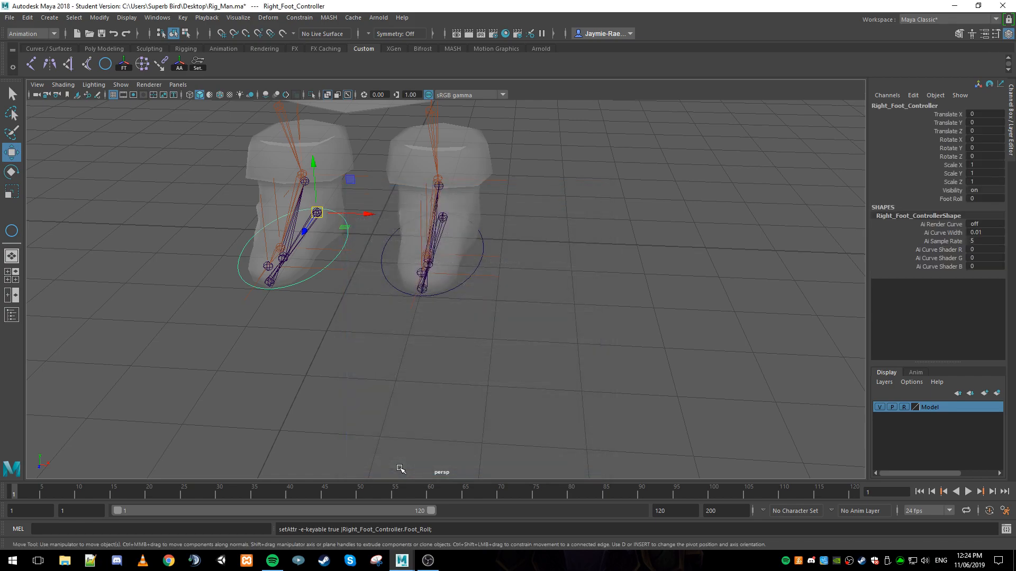
Add a keyable float attribute named Left_Foot_Roll to the left foot controller.
left_click(448, 290)
key("g")
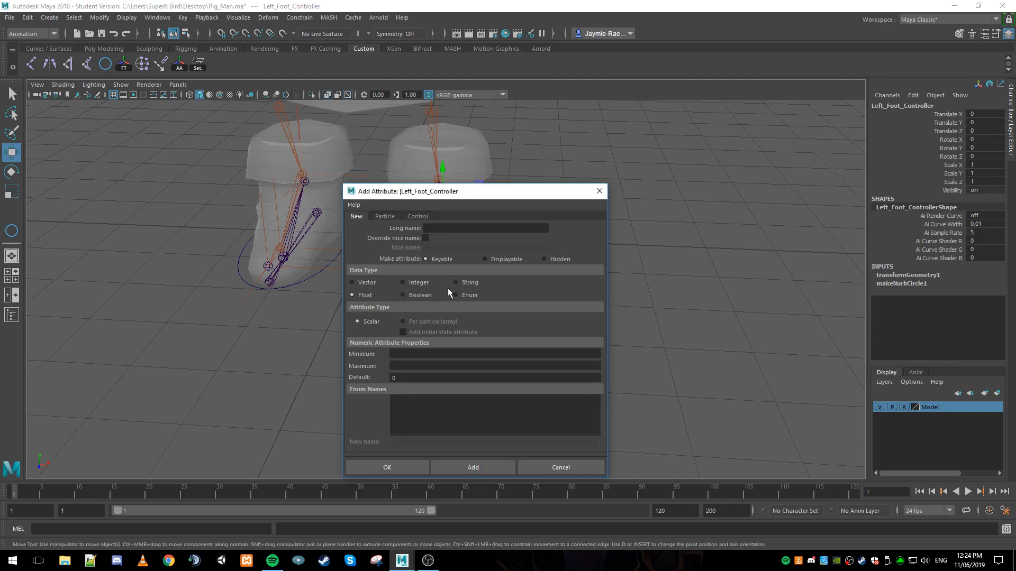
left_click(447, 230)
type("Foot_Roll")
key("Home")
type("Left_")
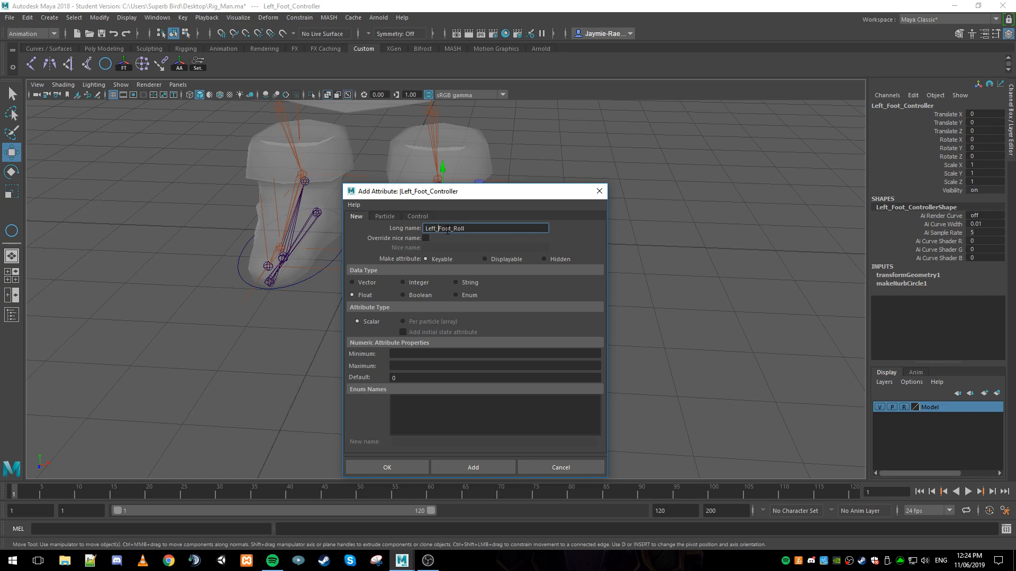
left_click(392, 467)
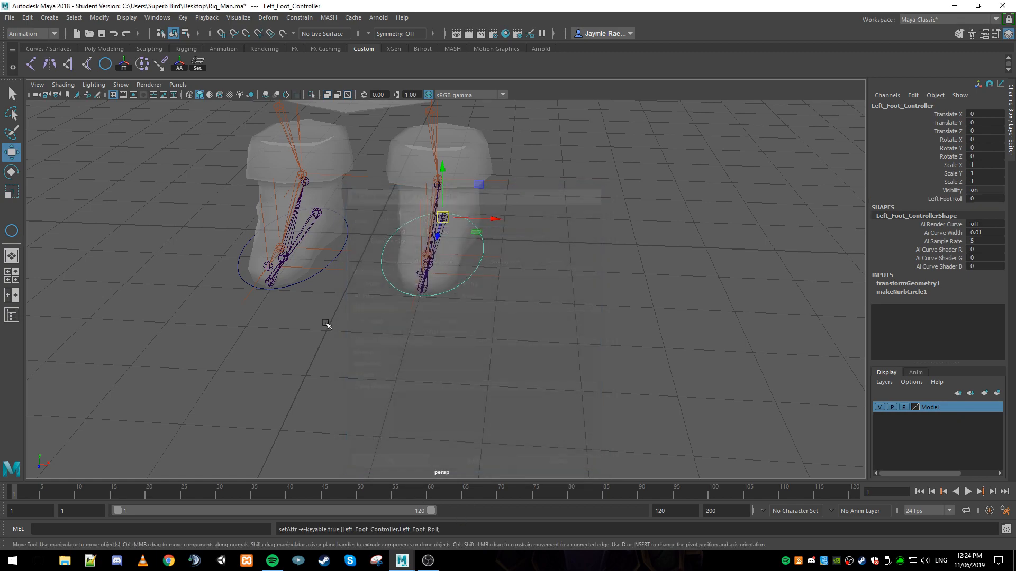
Rename the right foot controller's roll attribute Right_Foot_Roll and clear the selection.
left_click(295, 284)
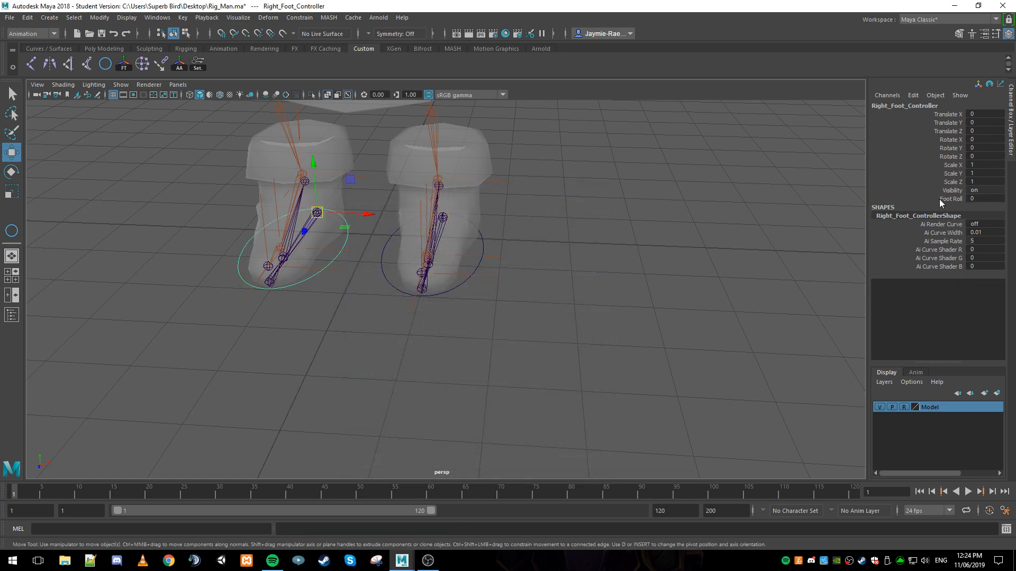
left_click(943, 200)
left_click(98, 17)
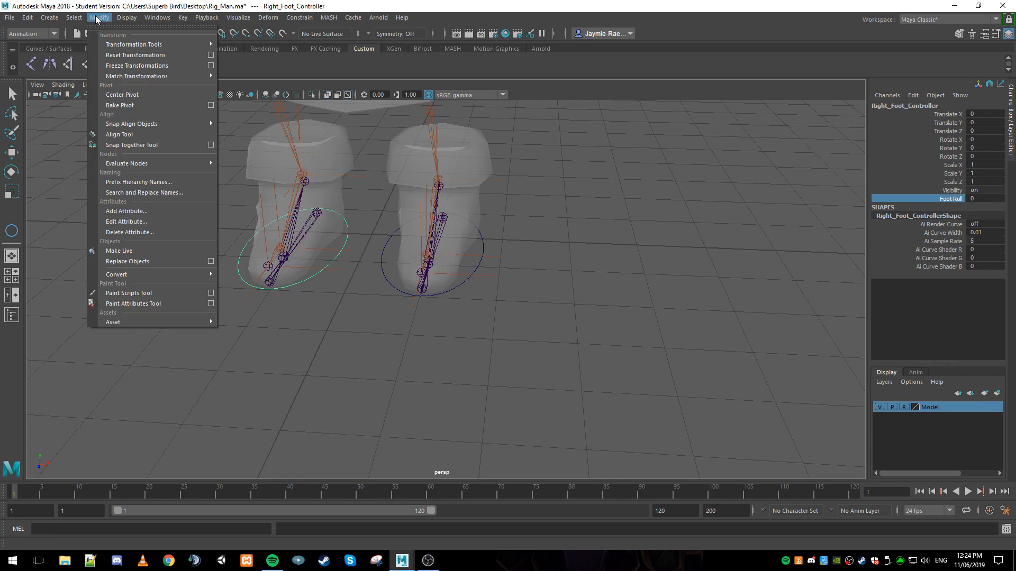
left_click(127, 222)
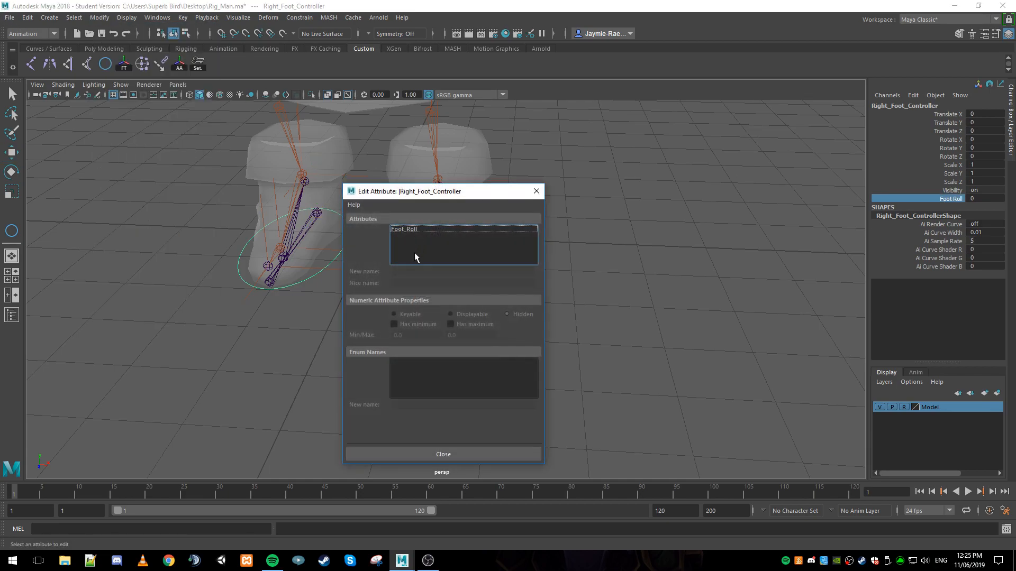
left_click(401, 229)
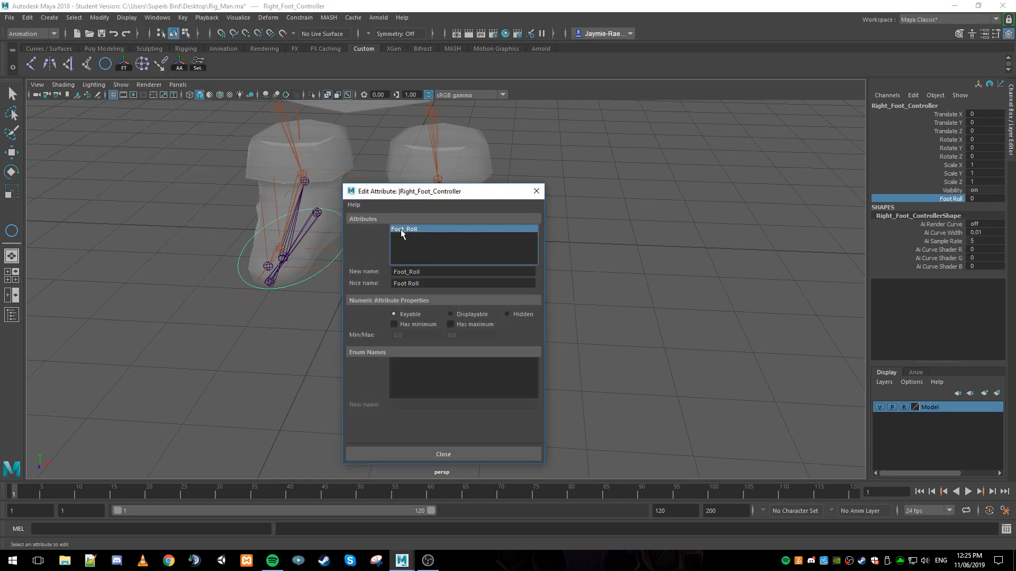
left_click(395, 273)
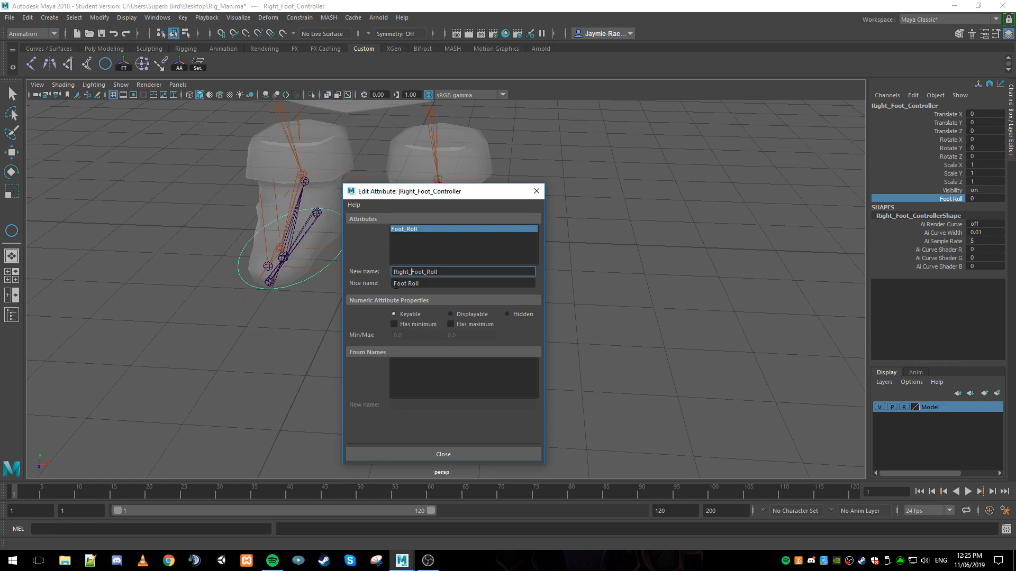
left_click(395, 284)
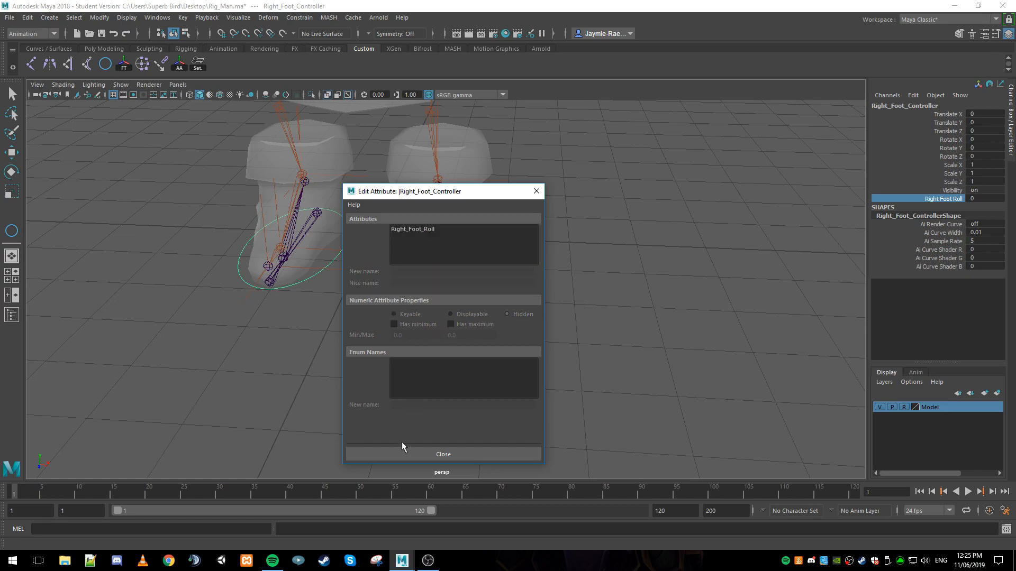
left_click(430, 453)
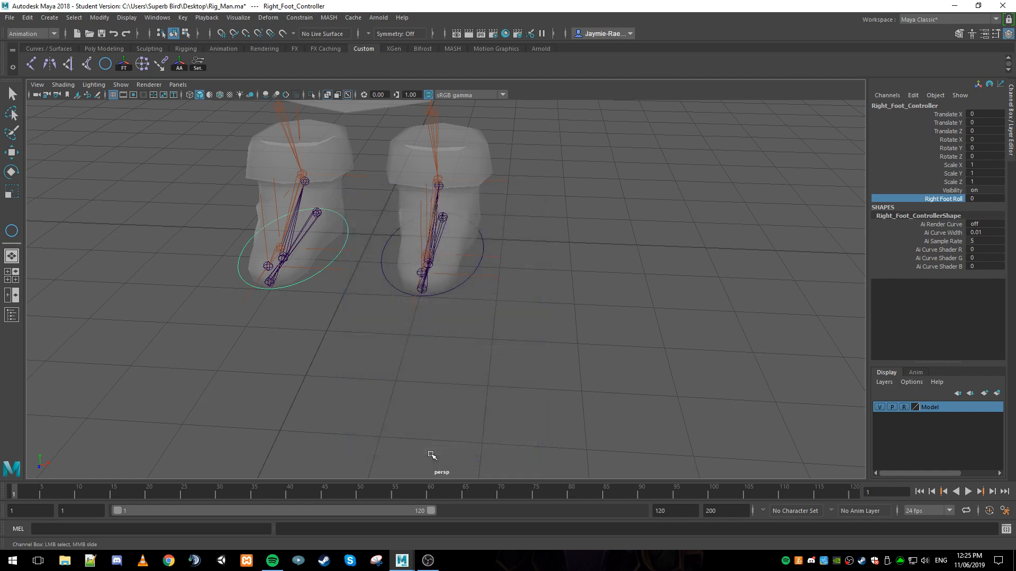
left_click(553, 306)
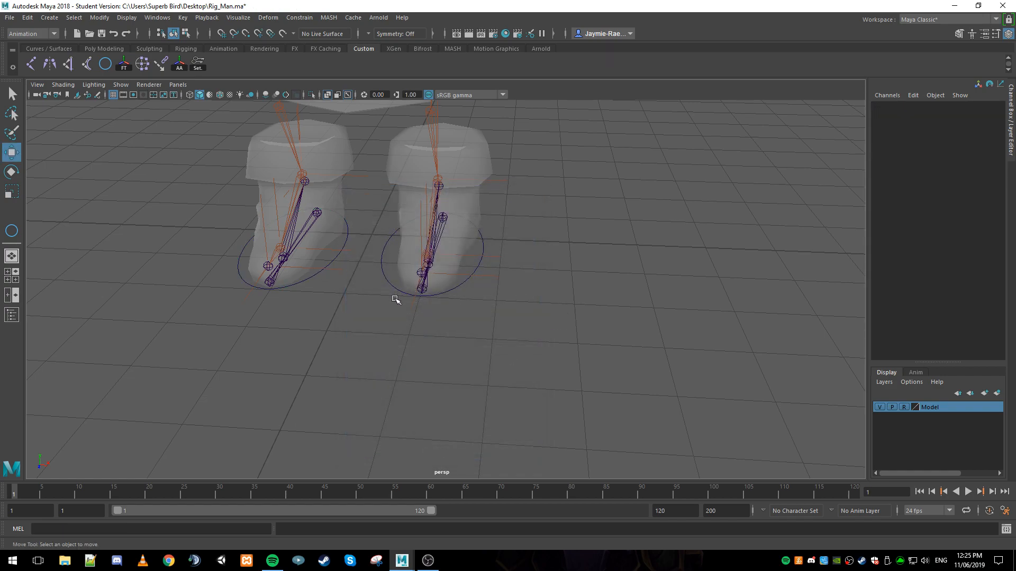
Parent the left reverse-foot heel joint to the left foot controller.
left_click_drag(495, 294, 435, 289, "alt")
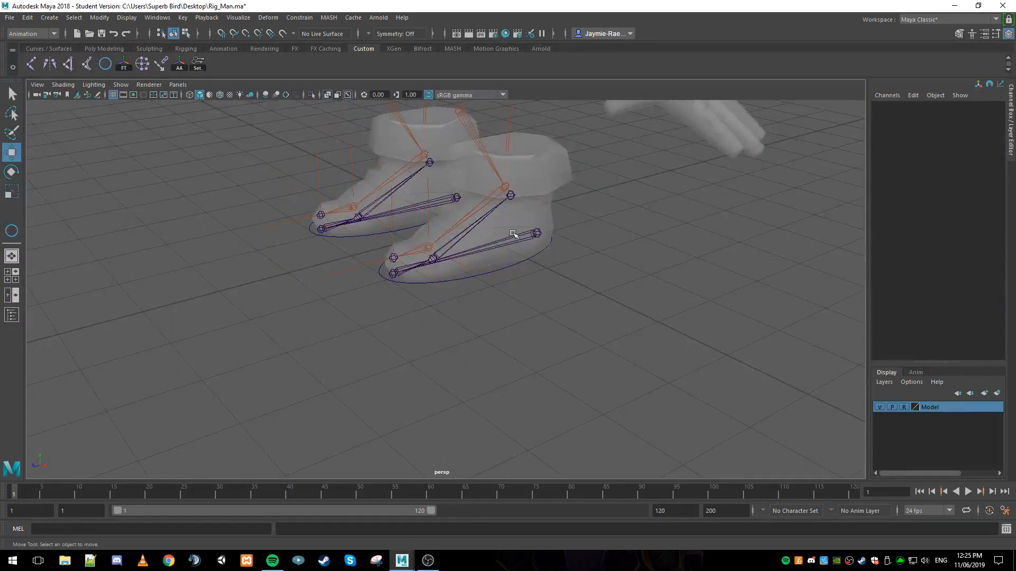
left_click(535, 235)
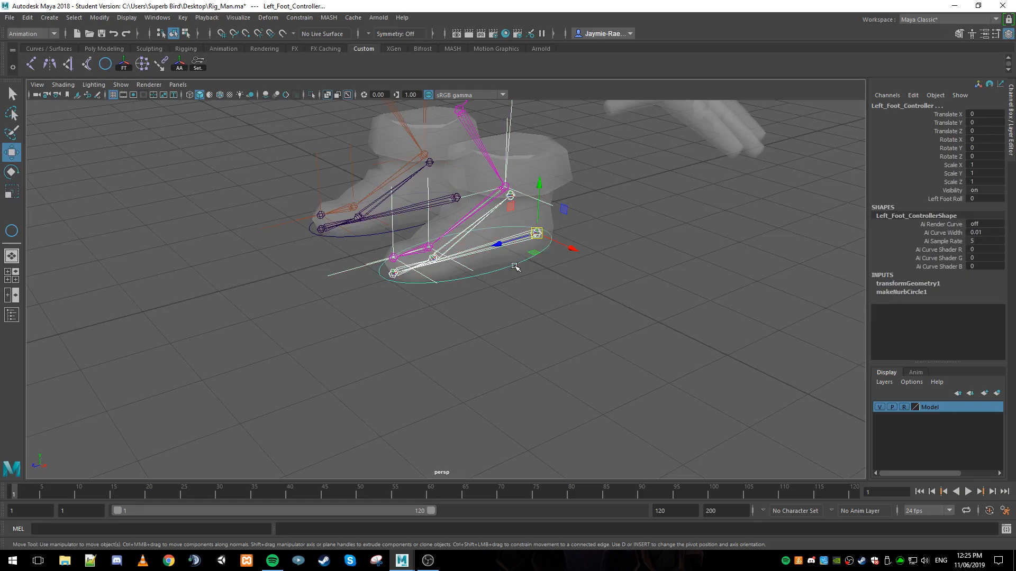
key("p")
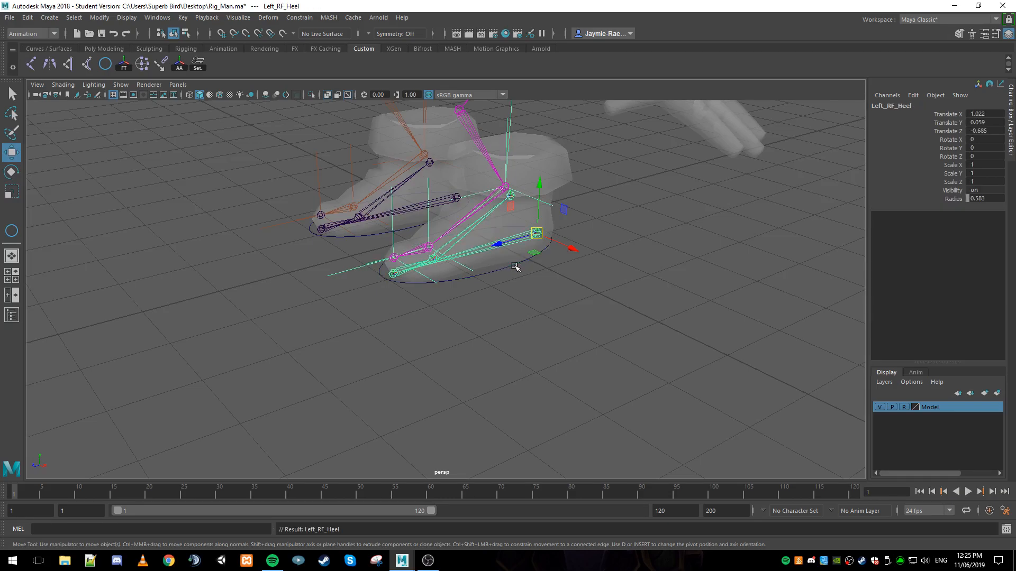
left_click(516, 266)
Parent the right reverse-foot heel joint to the right foot controller.
left_click_drag(580, 267, 454, 268, "alt")
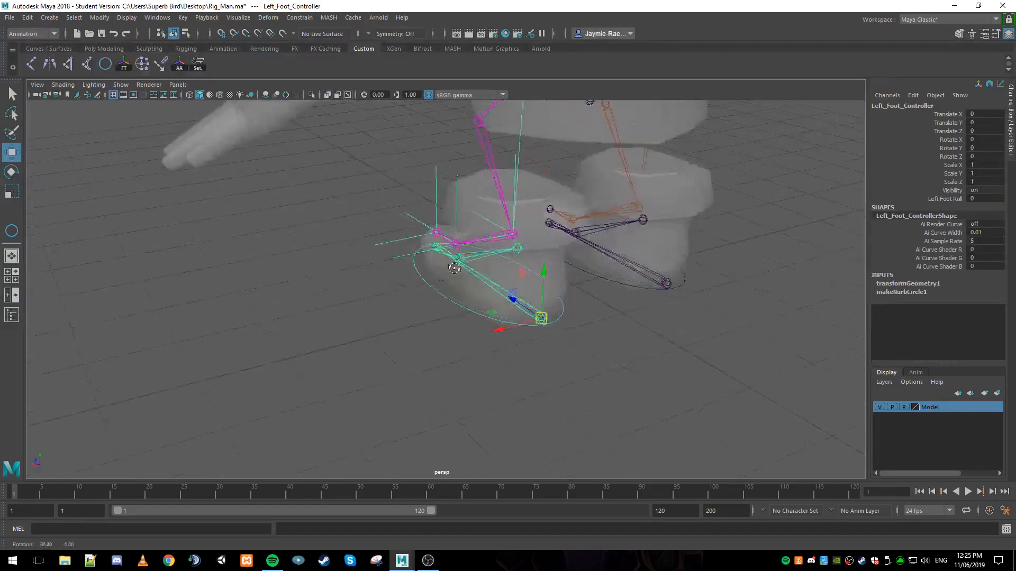
left_click(665, 283)
left_click(599, 279, "shift")
key("p")
Turn off the X-Ray and X-Ray Joints display in the viewport.
left_click_drag(600, 278, 598, 279, "alt")
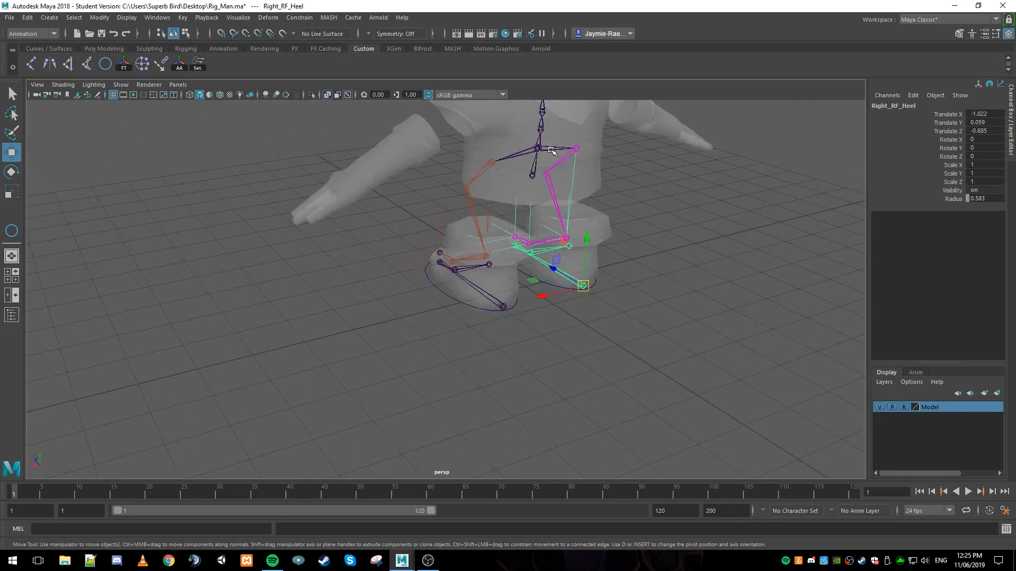
left_click(347, 95)
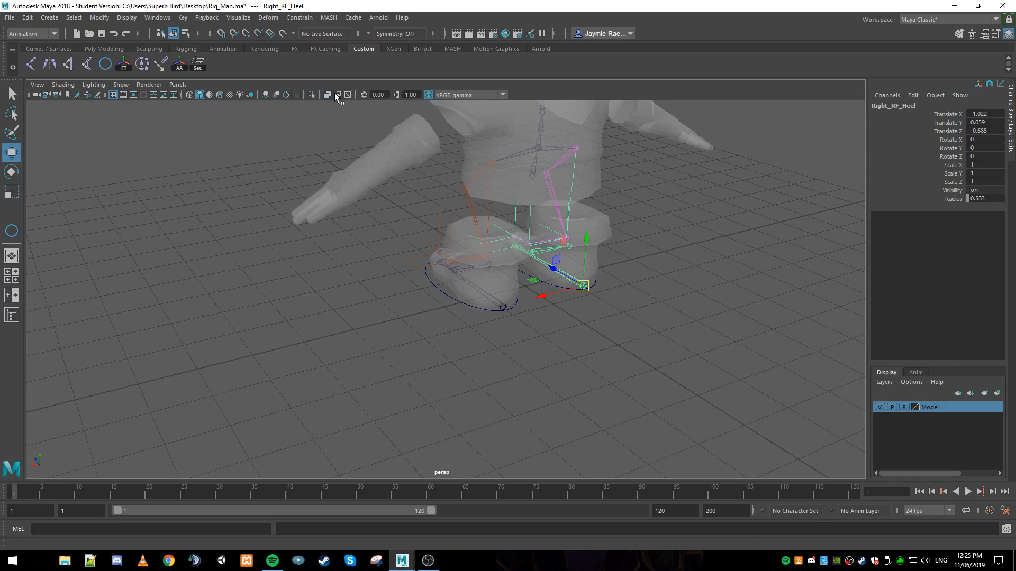
key("alt+x")
left_click_drag(335, 178, 456, 189, "alt")
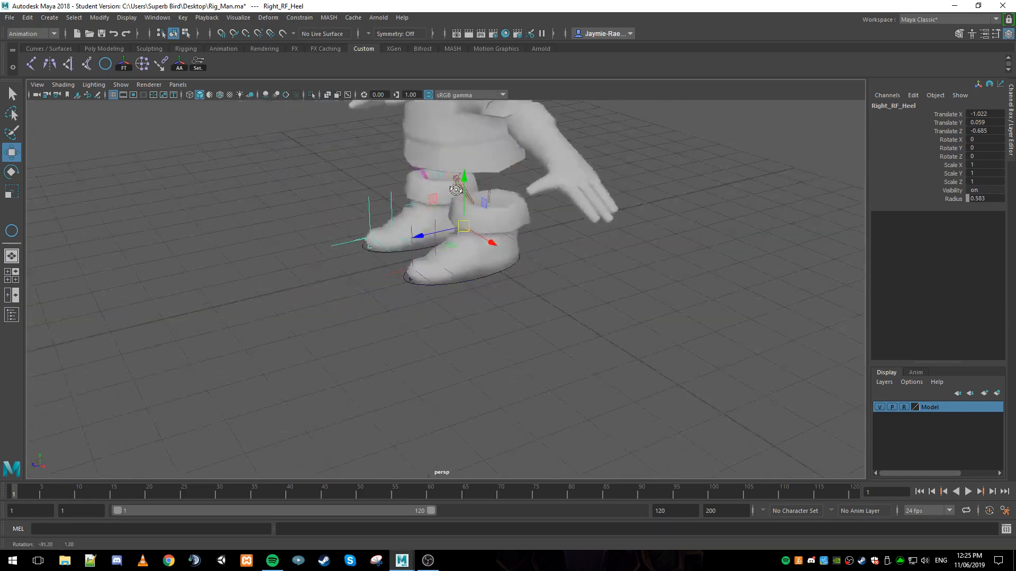
Raise the left foot controller about 1.04 units along Y to test the leg, and switch to the Scale tool.
left_click(484, 275)
left_click_drag(496, 225, 475, 164)
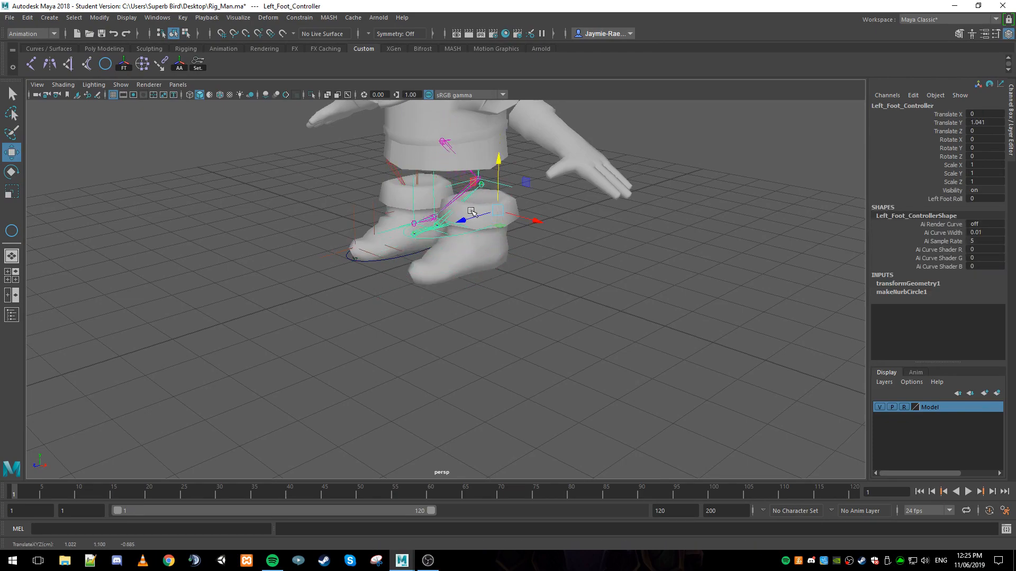
key("r")
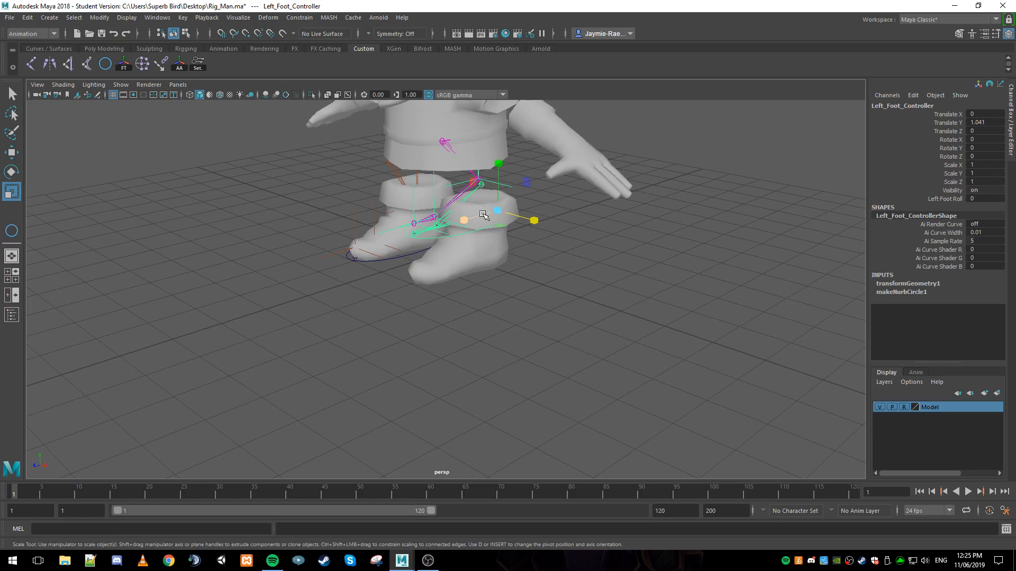
Try rotating the left foot controller about X, and undo the rotation together with the earlier test raise.
key("e")
left_click_drag(469, 218, 456, 189)
key("ctrl+z")
key("ctrl+z")
key("ctrl+z")
key("ctrl+z")
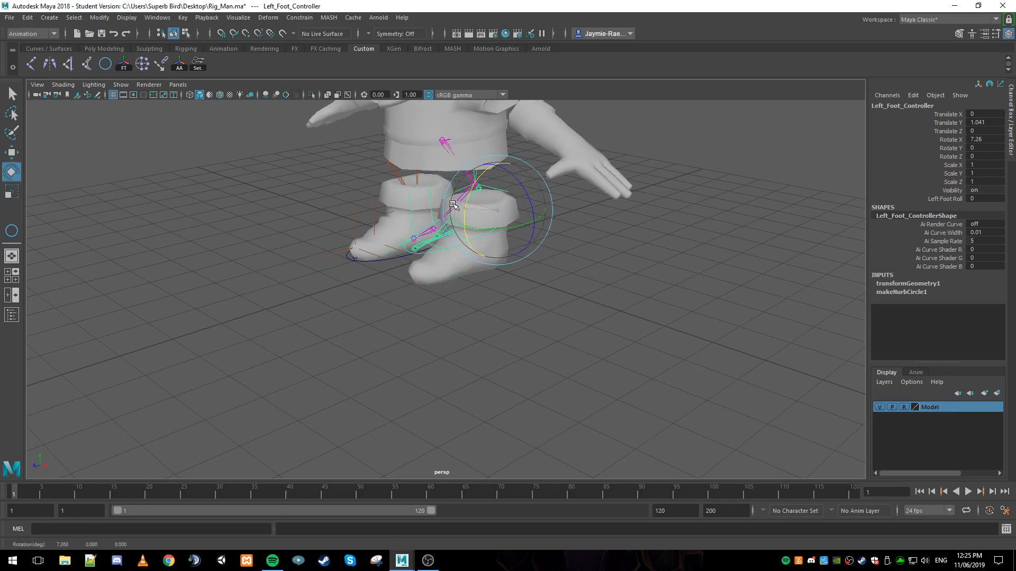
key("ctrl+z")
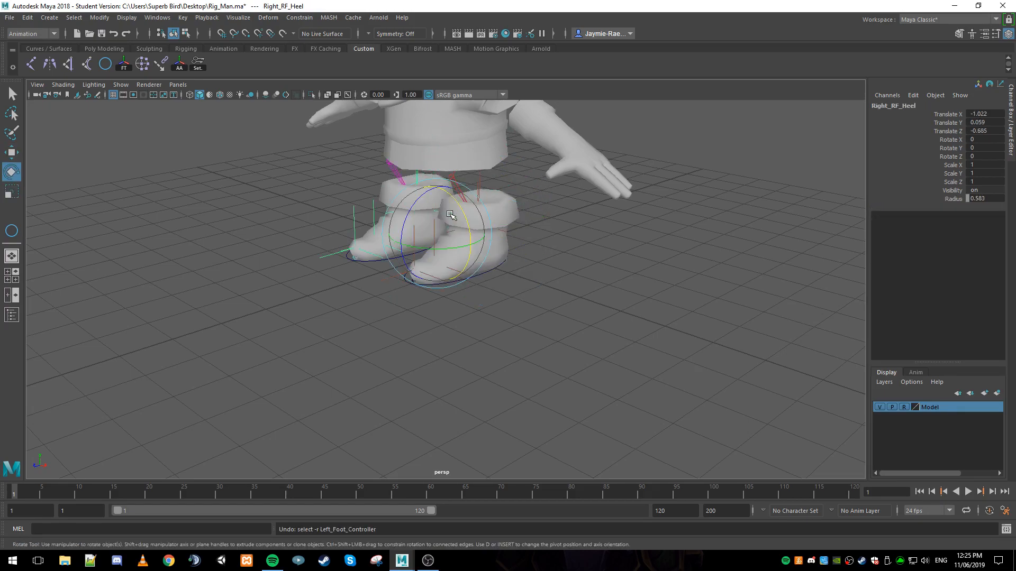
Select the right foot controller with the Move tool and turn on the X-Ray and X-Ray Joints viewport display.
left_click(524, 265)
scroll(521, 262, "up", 3)
left_click(396, 246)
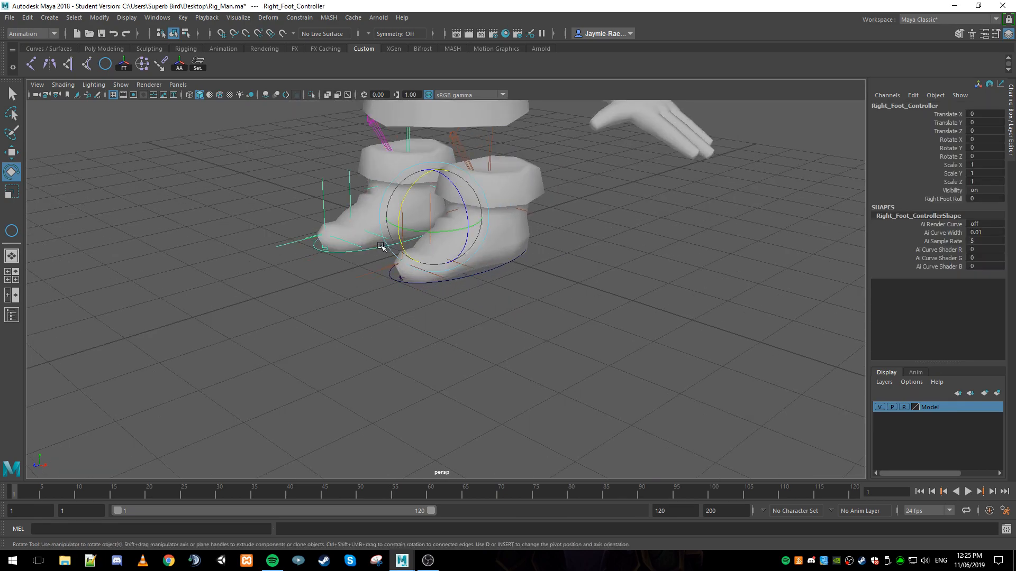
key("w")
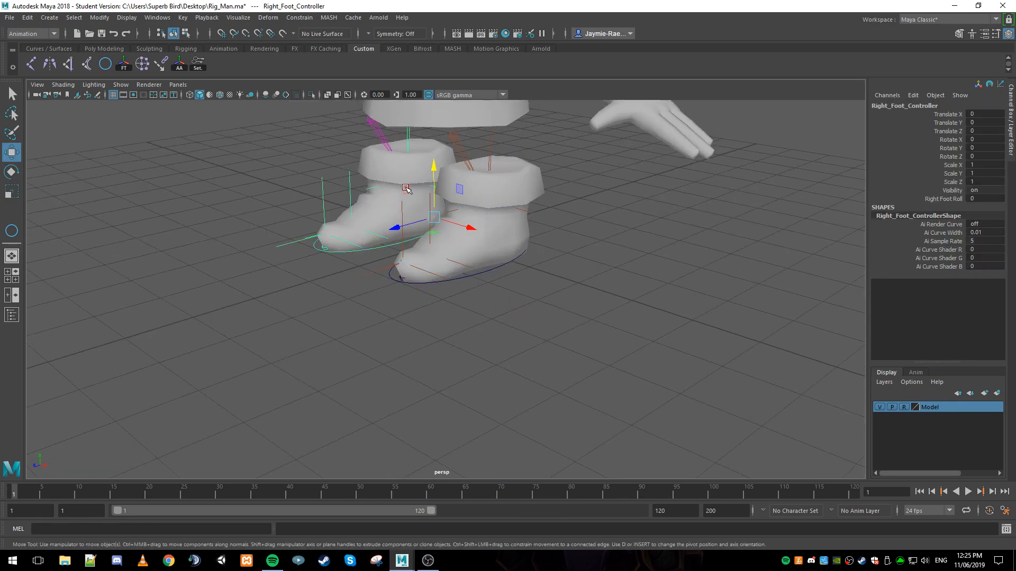
left_click(327, 95)
left_click(328, 95)
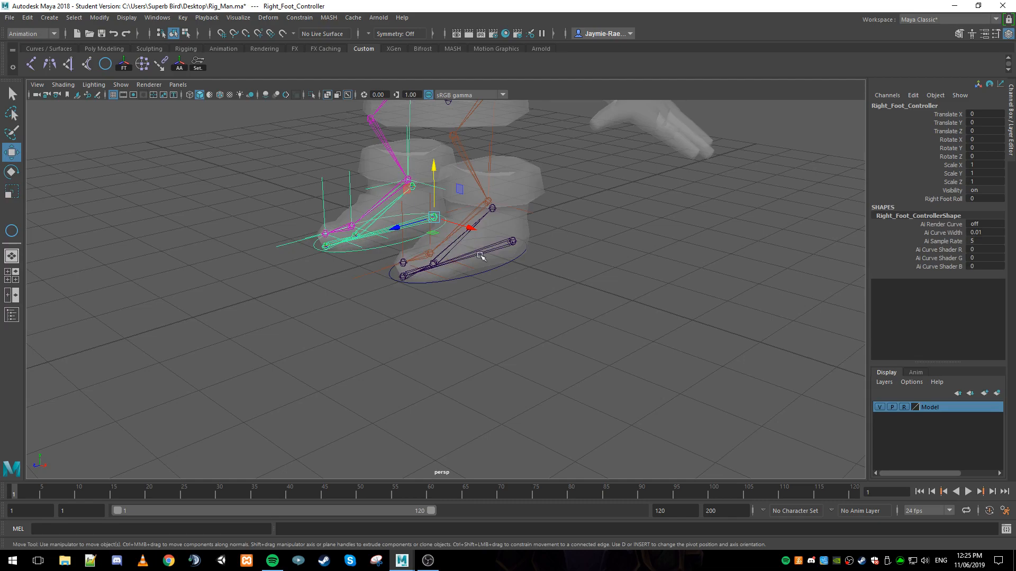
Open Set Driven Key for the left foot controller and load that controller as the driver.
left_click(472, 248)
left_click_drag(502, 250, 499, 257, "alt")
scroll(499, 256, "up", 3)
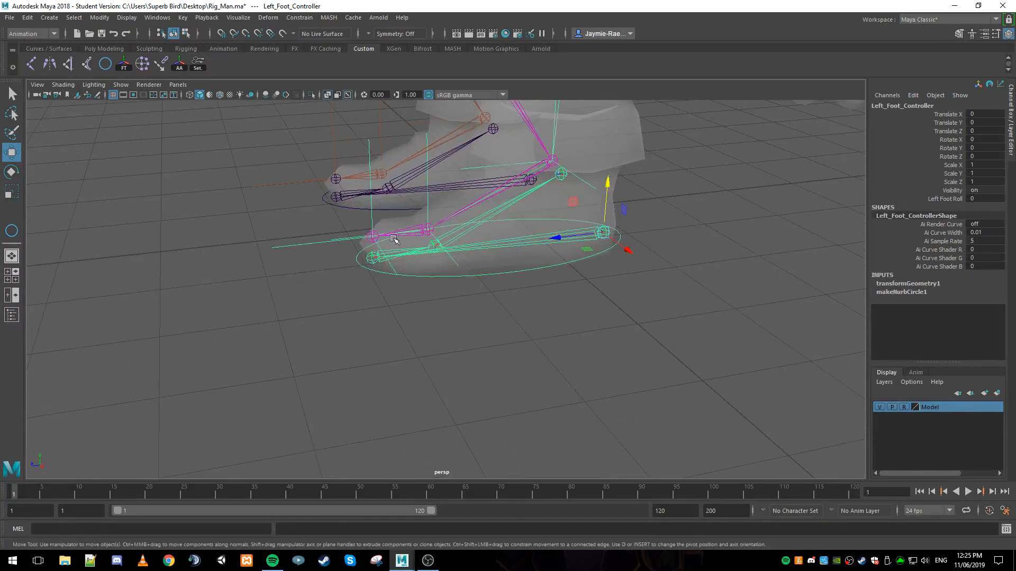
left_click(260, 223)
middle_click_drag(322, 222, 261, 263, "alt")
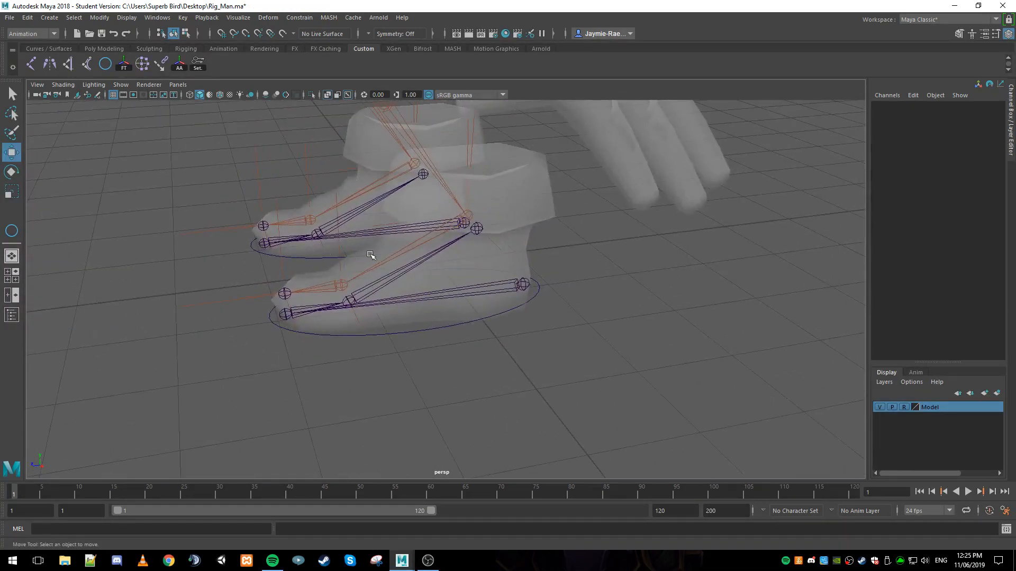
left_click(398, 327)
left_click_drag(398, 327, 410, 313, "alt")
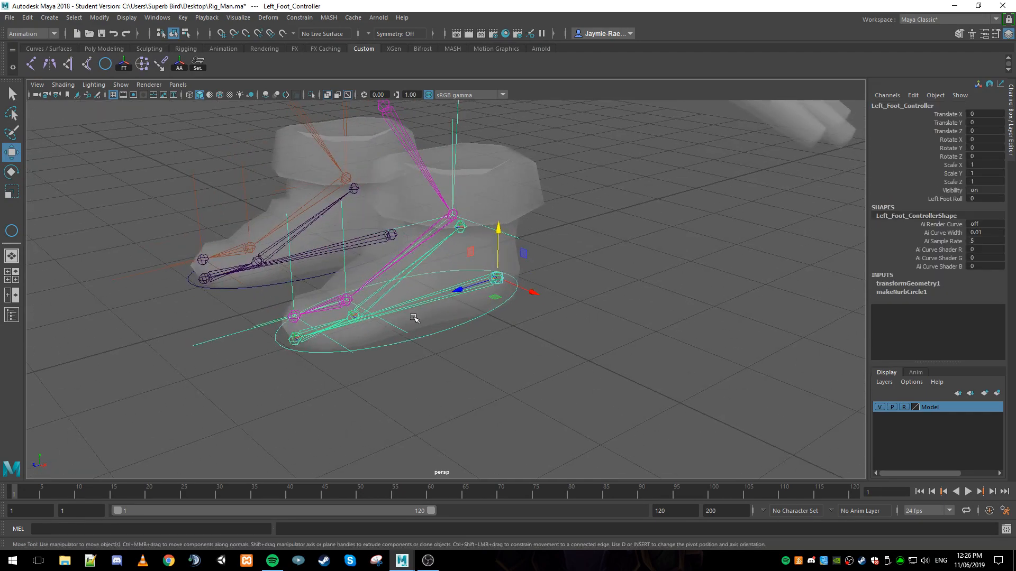
left_click(197, 66)
left_click_drag(413, 190, 642, 140)
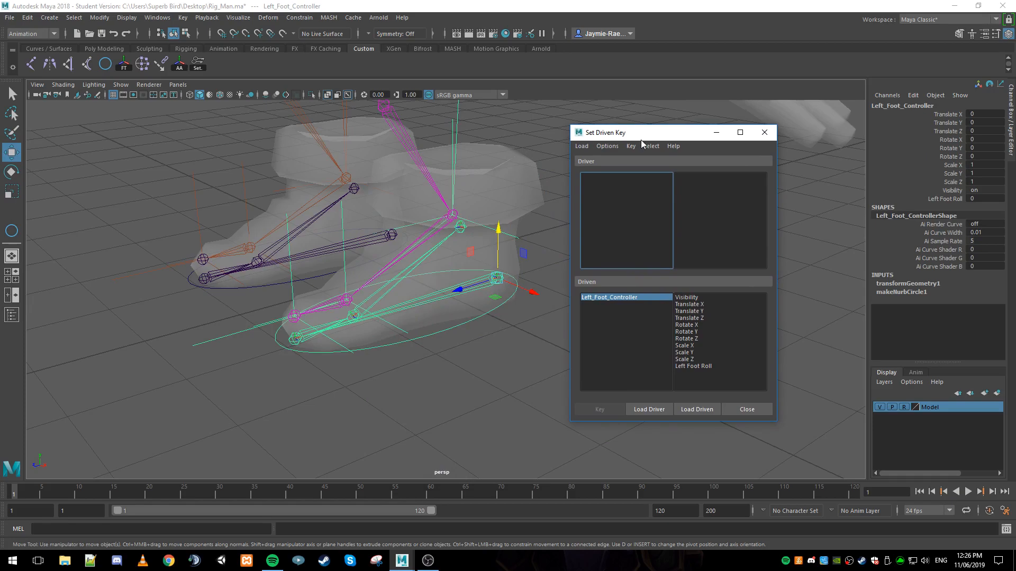
left_click_drag(519, 235, 527, 242, "alt")
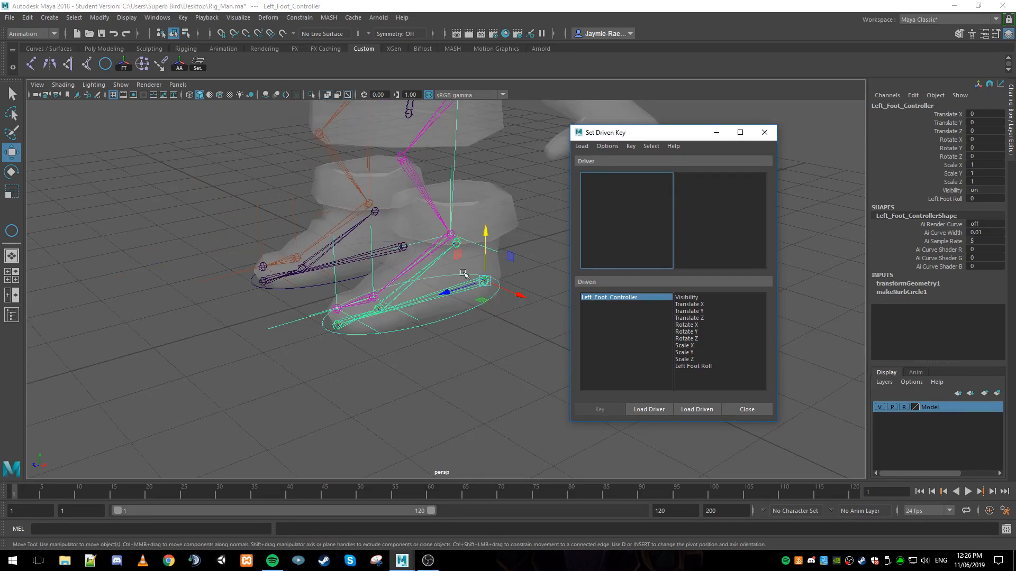
left_click(662, 412)
scroll(450, 223, "up", 2)
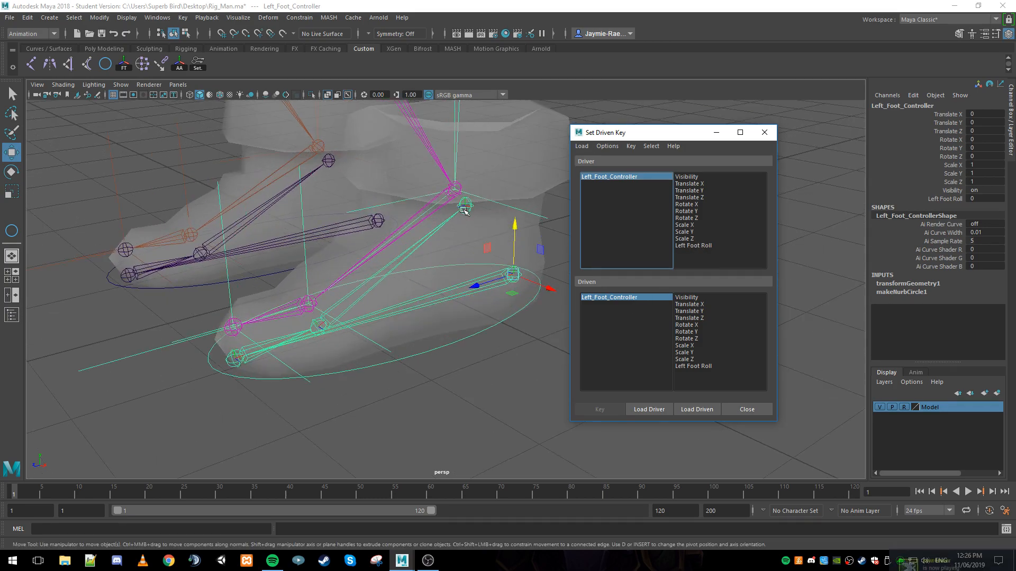
Load the left reverse-foot ankle, toe base, heel and toe tip joints as driven objects.
left_click(445, 293)
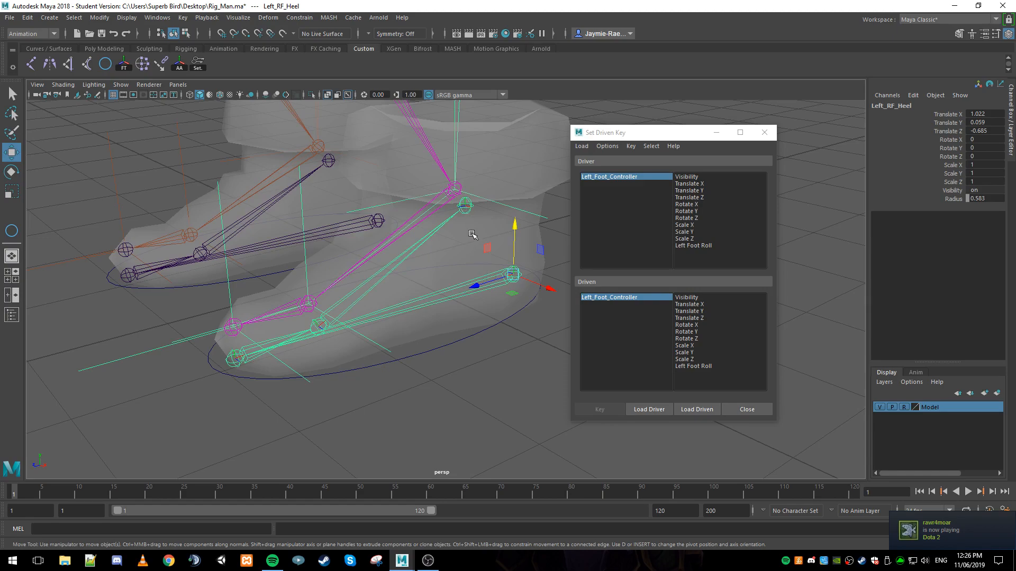
left_click(693, 411)
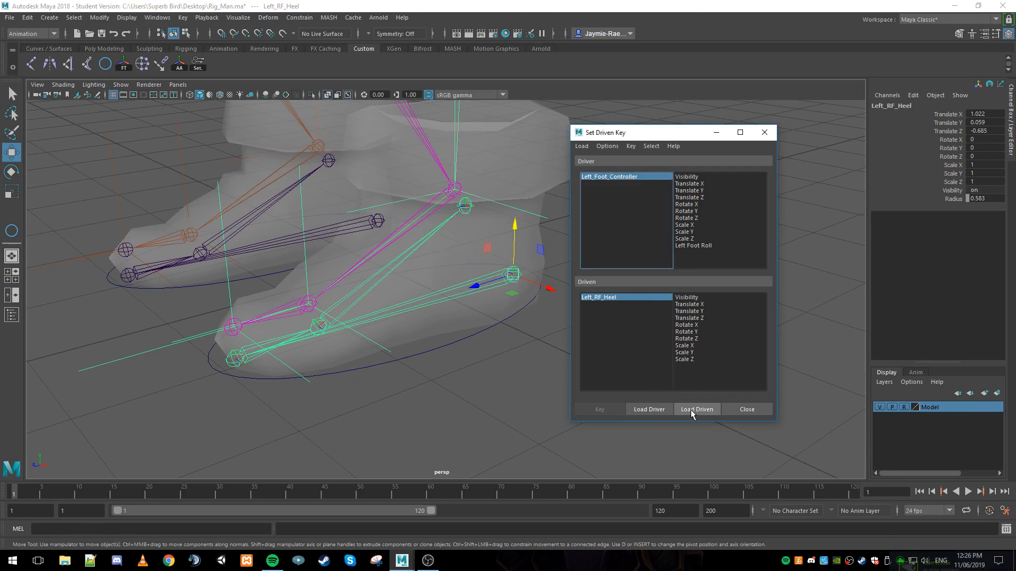
left_click(464, 206)
left_click(323, 320)
left_click(252, 354)
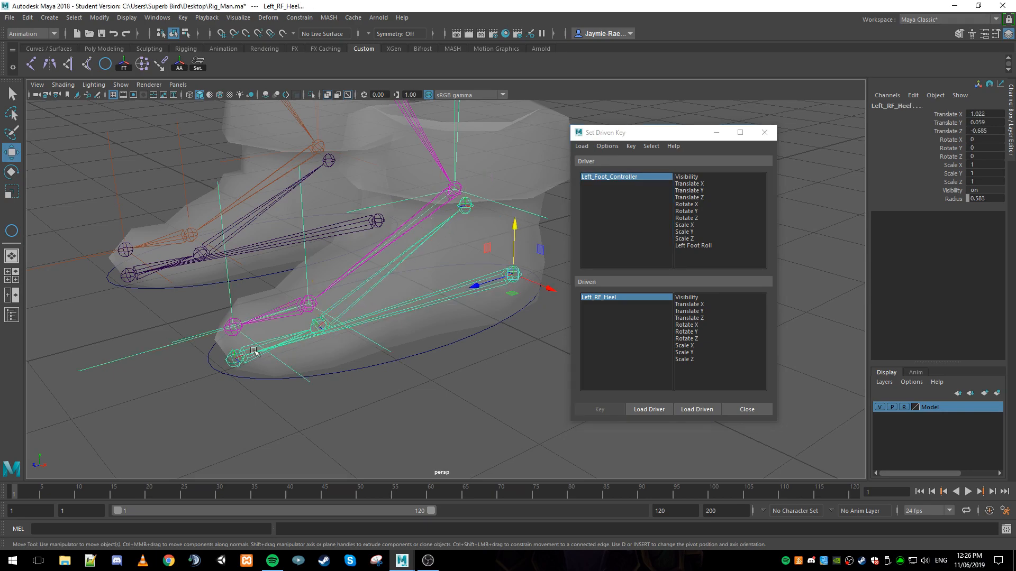
left_click(697, 410)
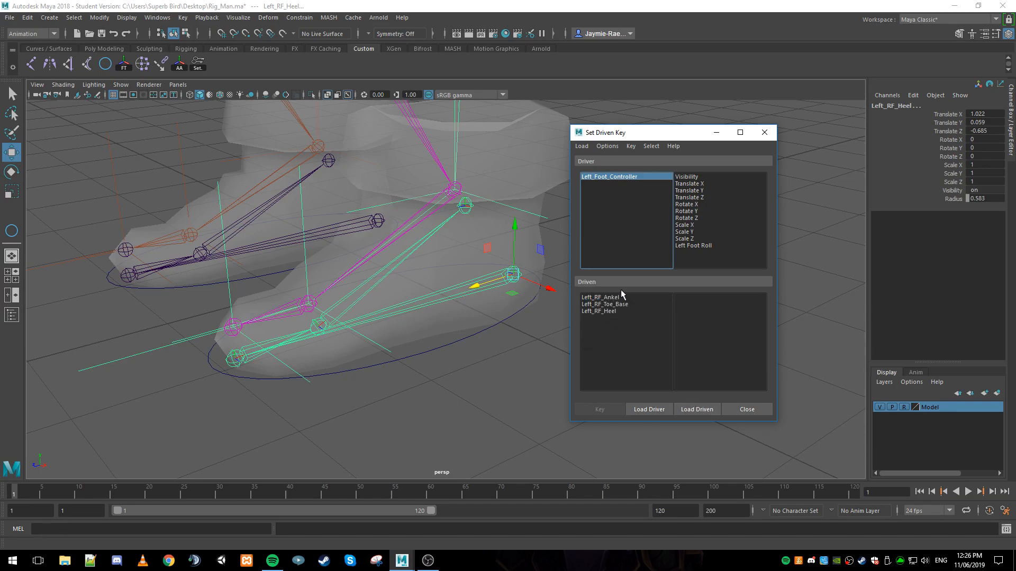
left_click(237, 359)
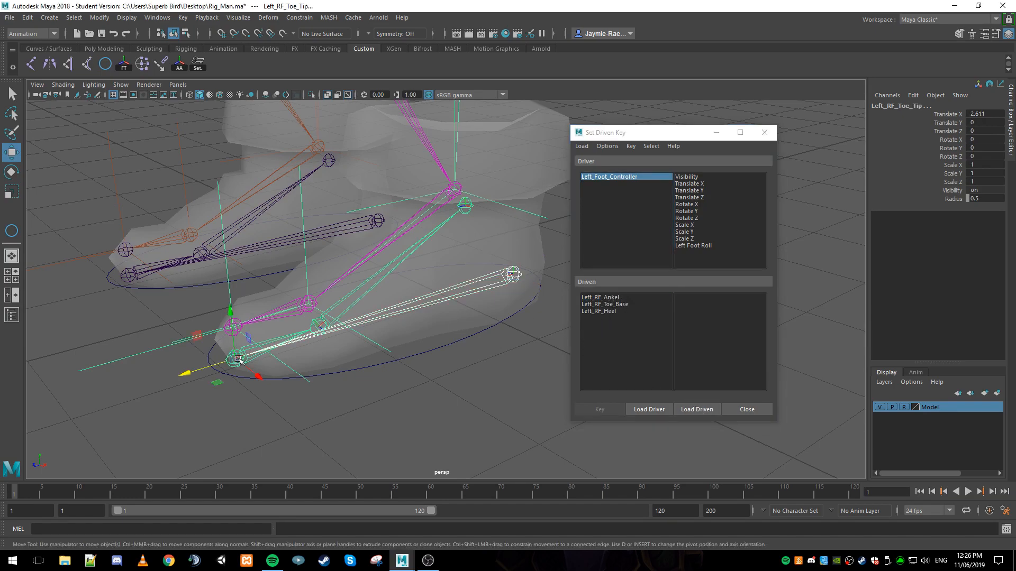
left_click(696, 411)
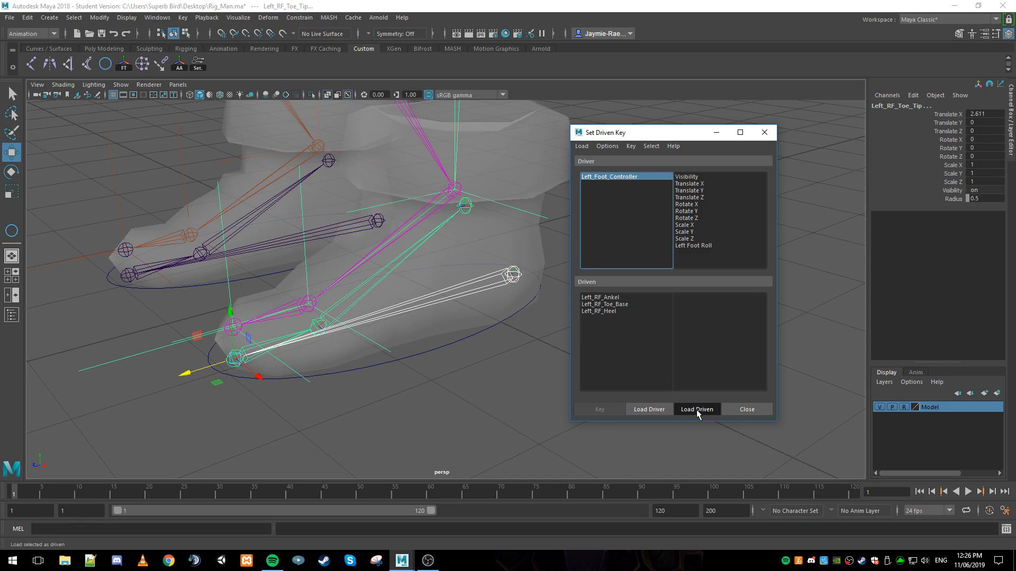
left_click(586, 326)
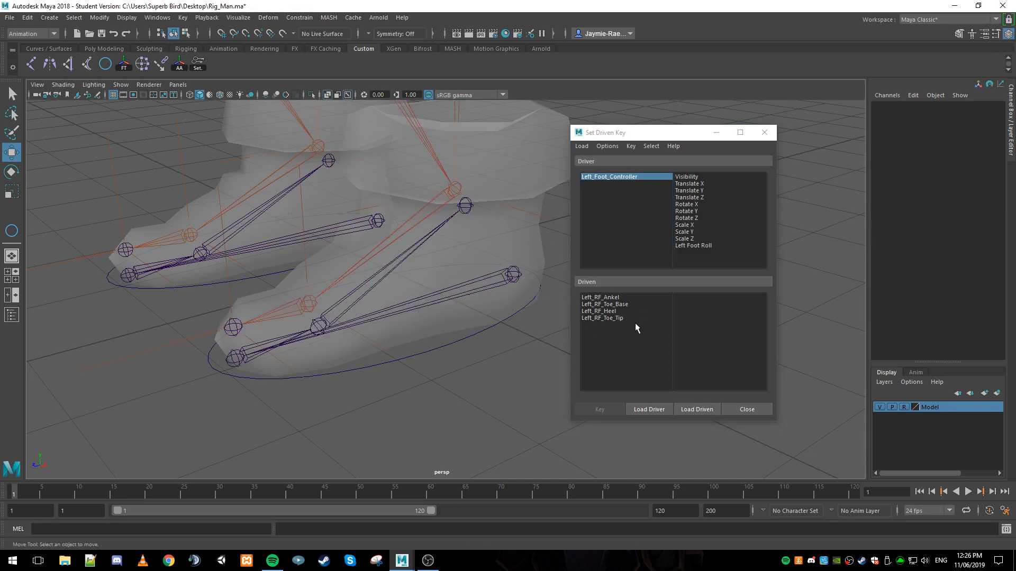
left_click(619, 321)
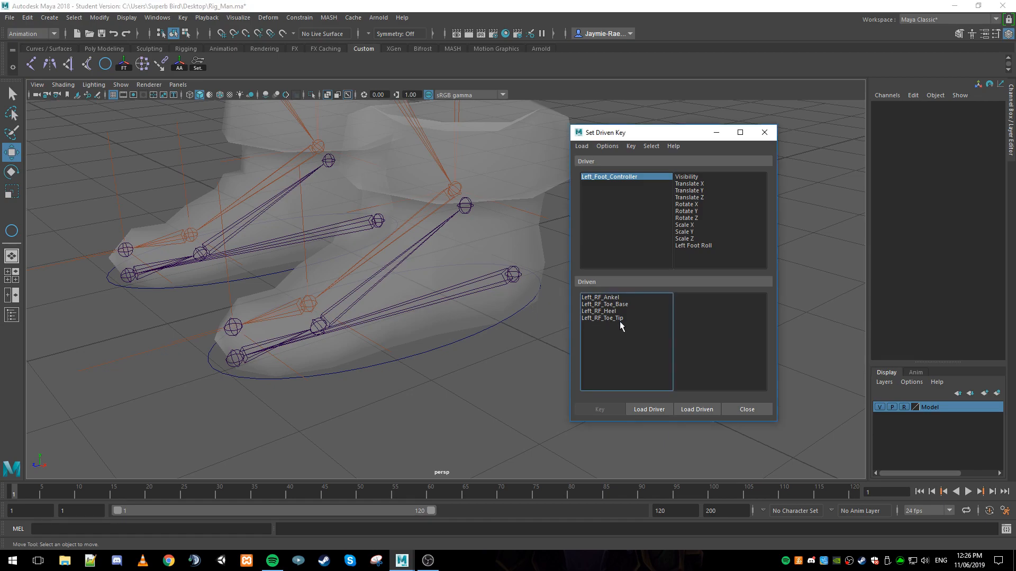
Select the left reverse-foot joints in the order heel, toe tip, toe base, ankle and reload them as the driven objects.
left_click(476, 286)
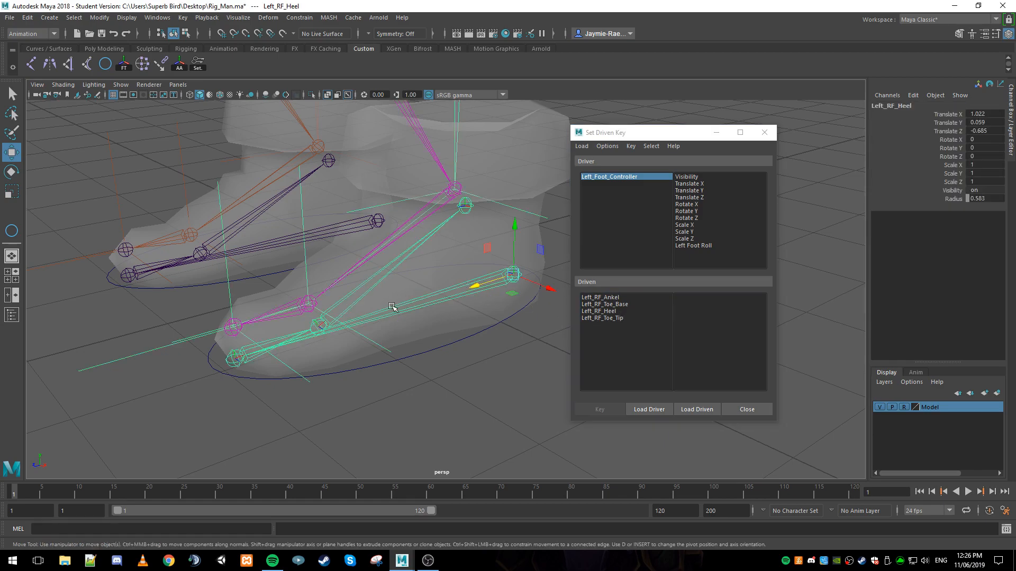
left_click(235, 358, "shift")
left_click(350, 298, "shift")
left_click(401, 258, "shift")
left_click(465, 206, "shift")
left_click(699, 409)
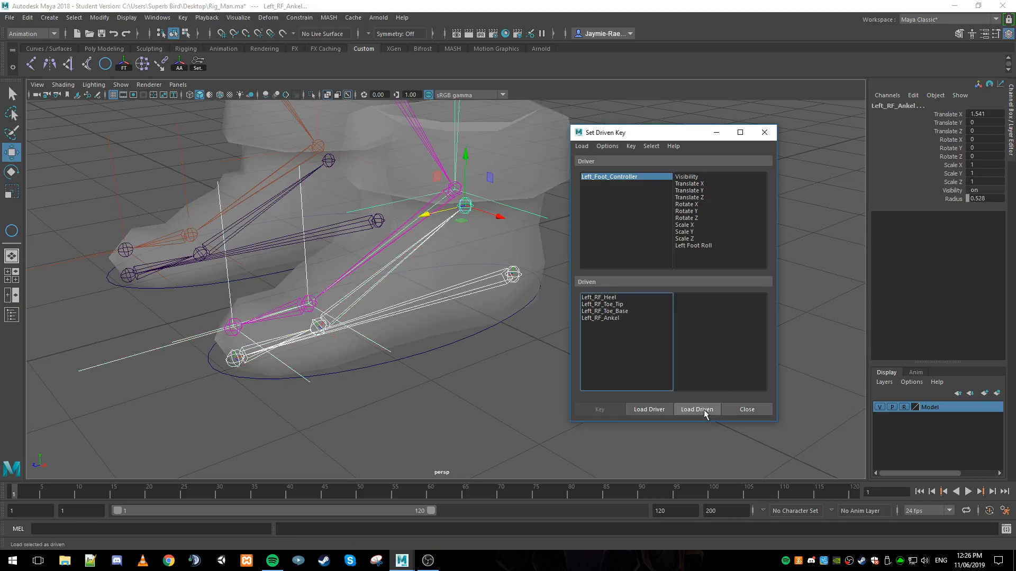
Reopen Set Driven Key with the four left reverse-foot joints as driven and load the left foot controller as driver.
left_click(747, 410)
left_click(198, 63)
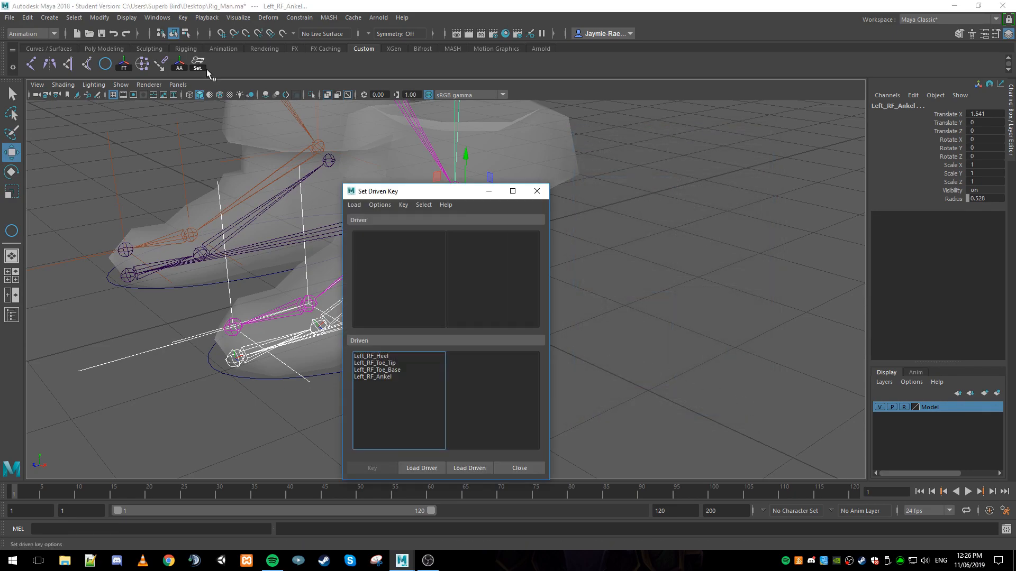
left_click_drag(449, 196, 721, 136)
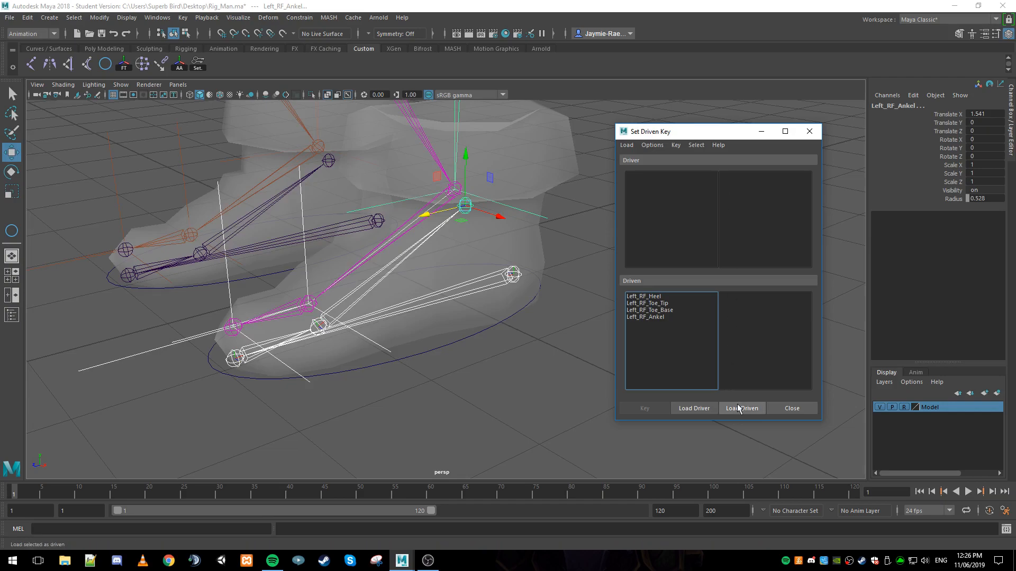
left_click(489, 330)
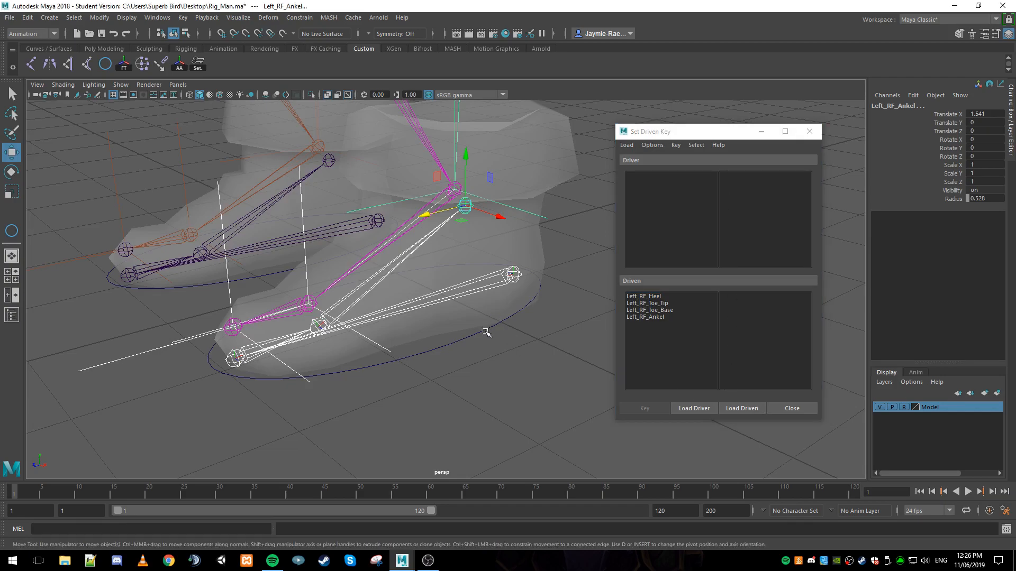
left_click(694, 408)
Key Translate X, Y, Z and Rotate X, Y, Z of all four driven joints against the driver's Left Foot Roll attribute.
left_click(661, 310)
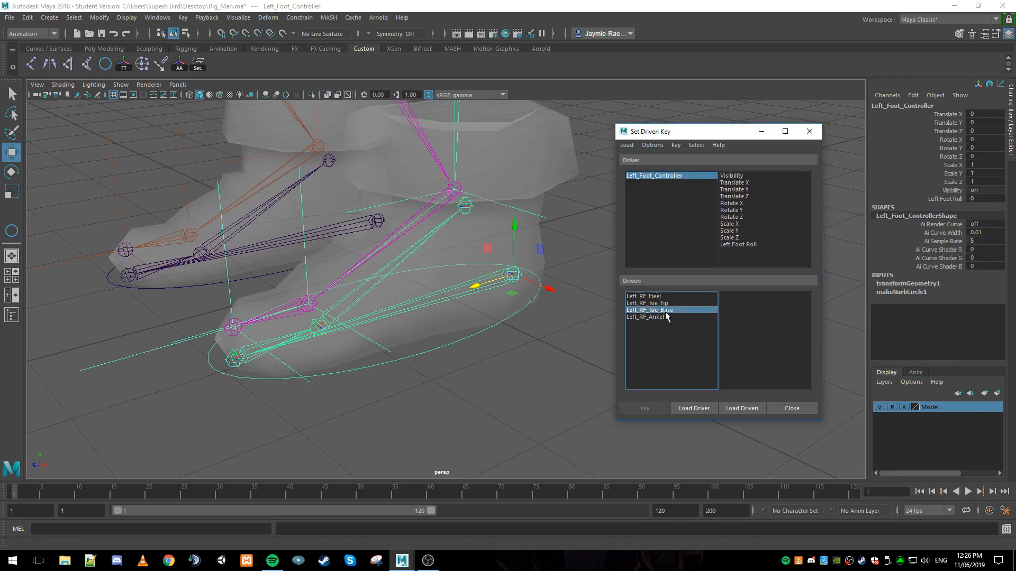
left_click(659, 296)
left_click(659, 311)
left_click(656, 304)
left_click(743, 245)
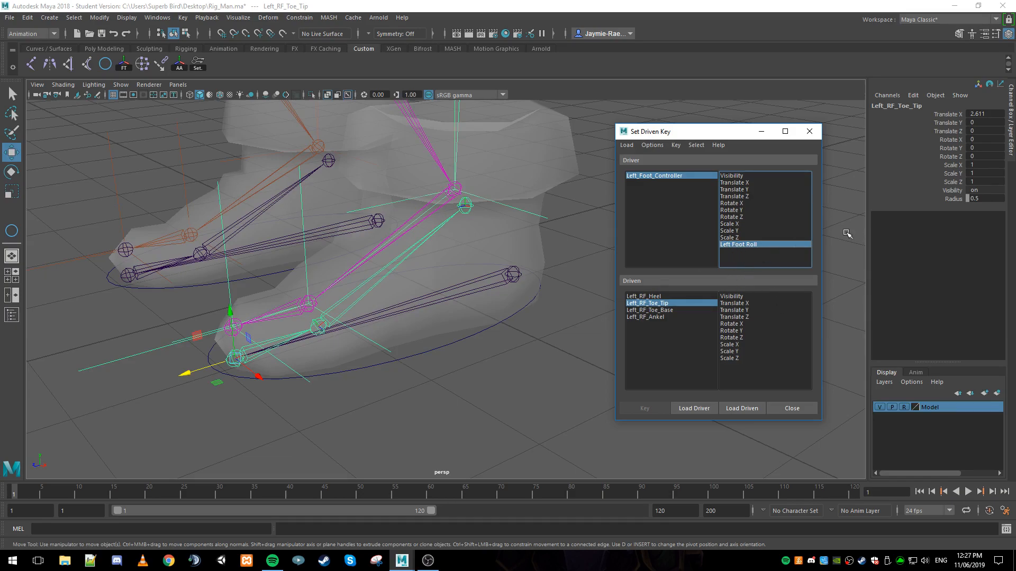
left_click(674, 296)
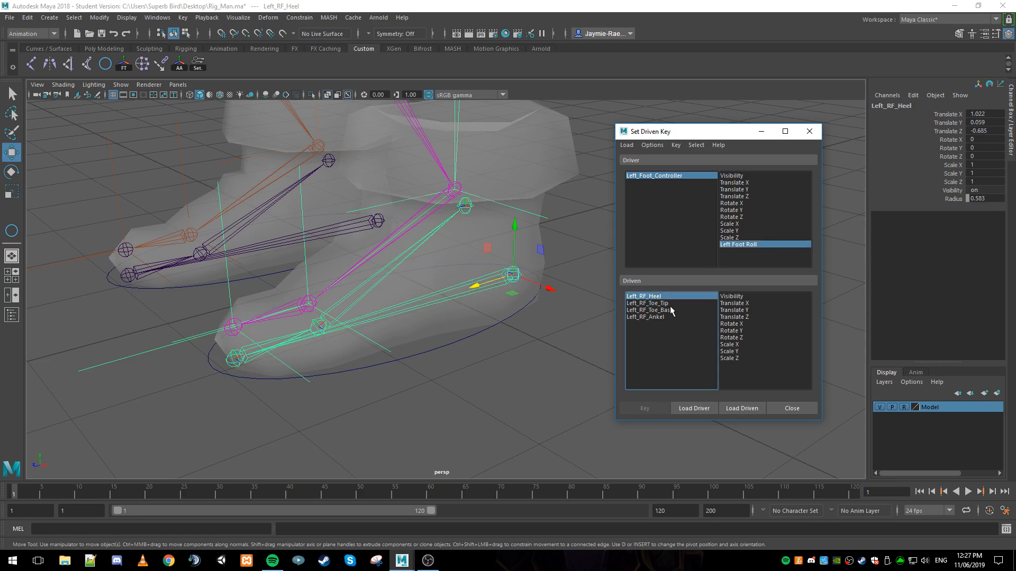
left_click(673, 316, "shift")
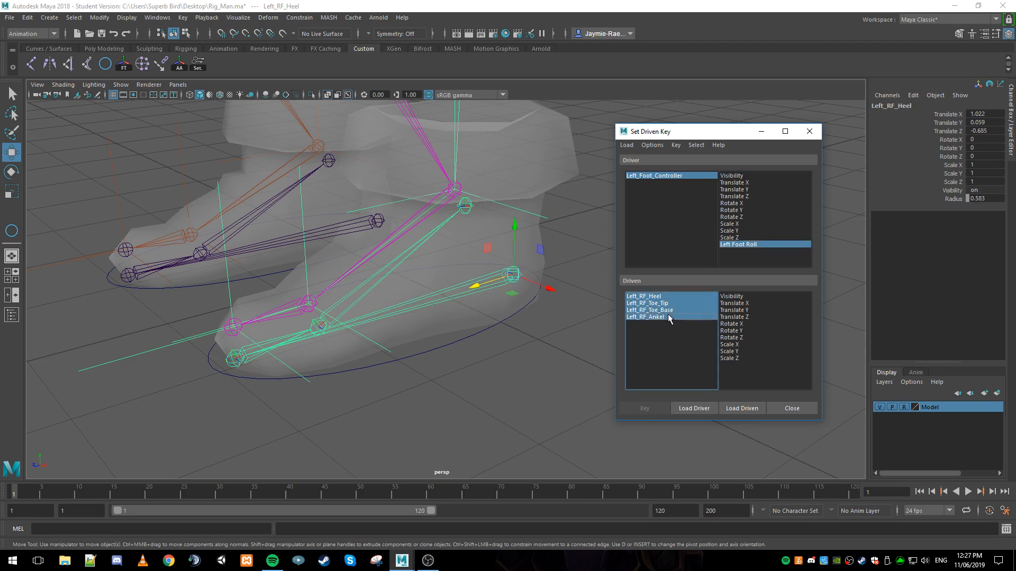
left_click(735, 303)
left_click(741, 337, "shift")
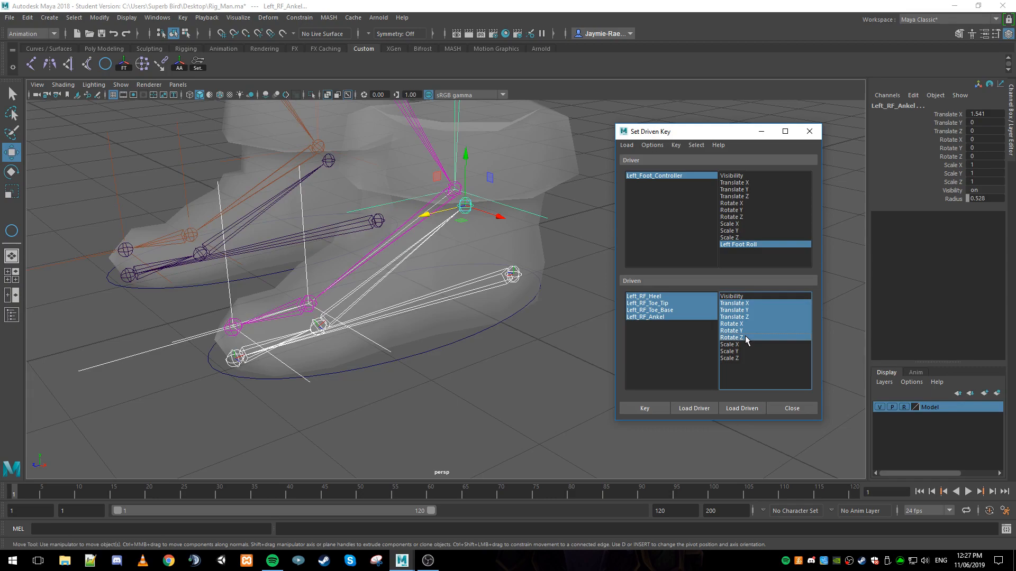
left_click(646, 408)
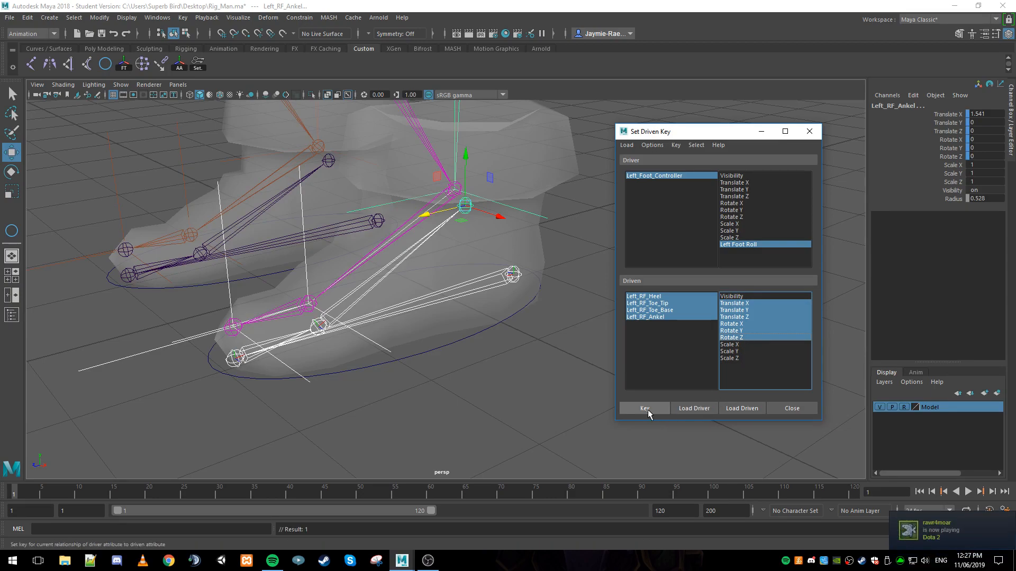
Select the driver controller's Left Foot Roll attribute and set its value to 10.
left_click(668, 176)
left_click(735, 245)
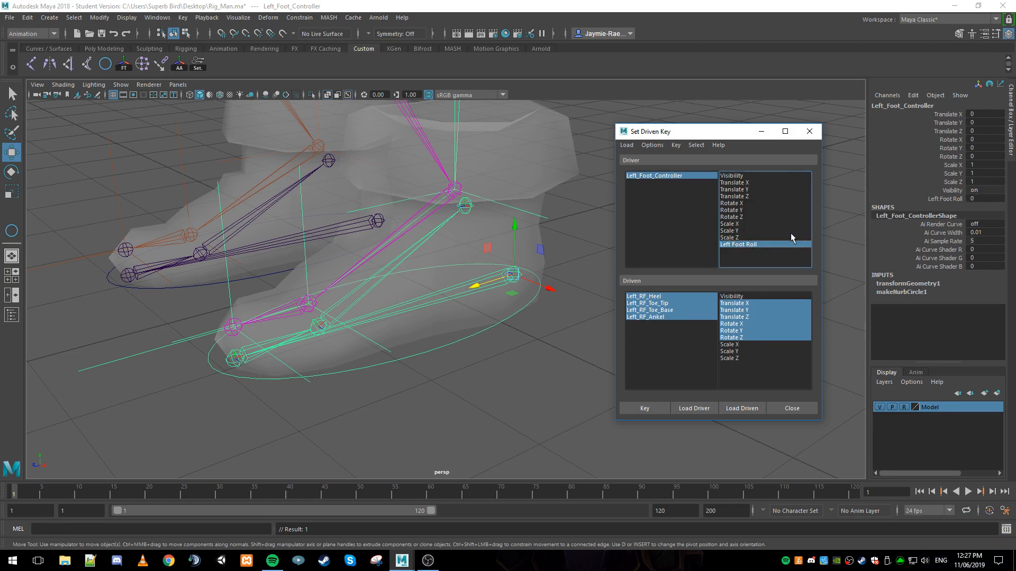
left_click(979, 199)
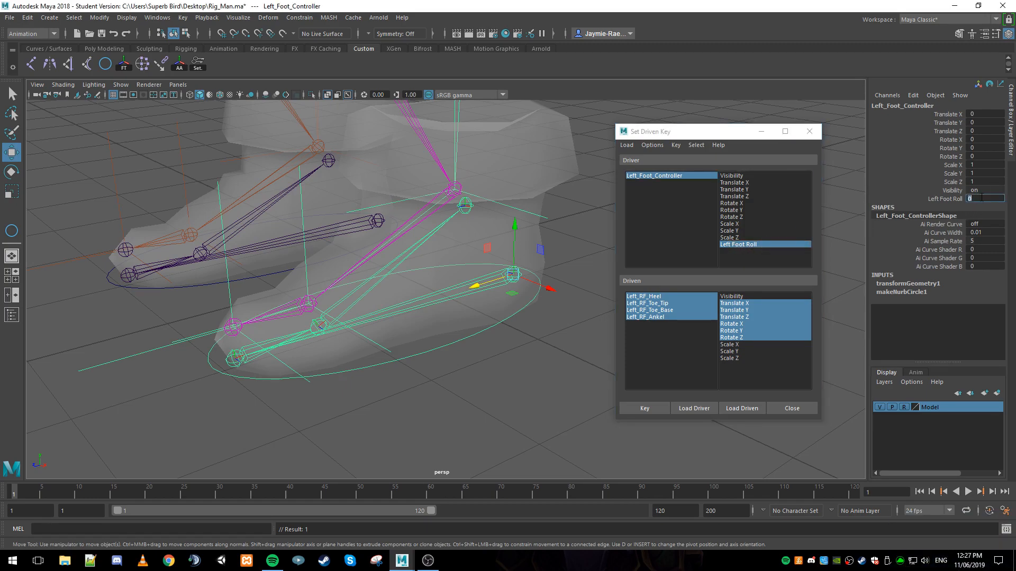
key("Return")
Rotate the left reverse-foot toe base joint about 39.4 degrees in Z and key the driven joints against Left Foot Roll.
left_click_drag(527, 312, 461, 302, "alt")
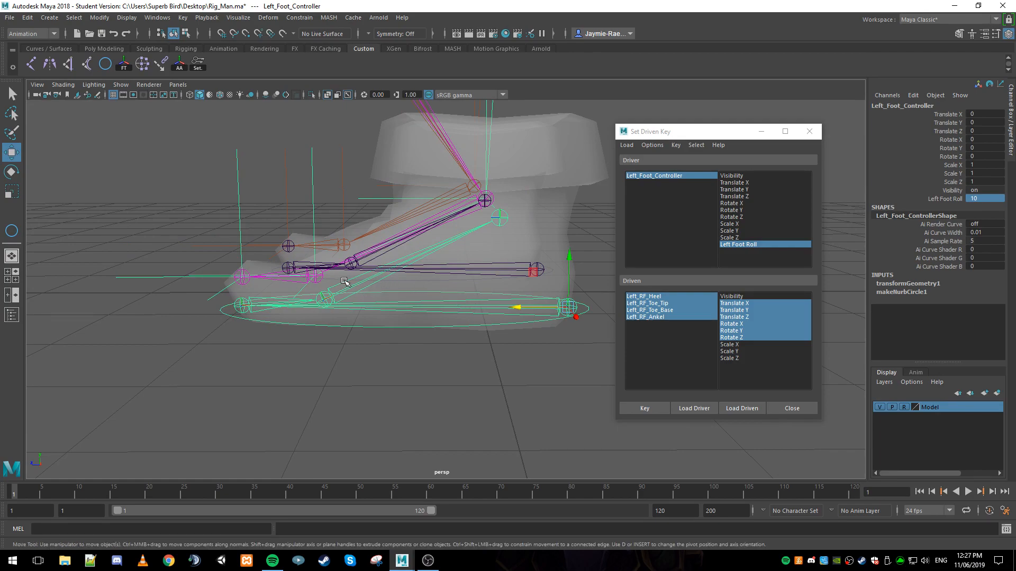
mouse_move(345, 280)
left_mouse_down("alt")
mouse_move(418, 275)
mouse_move(465, 288)
mouse_move(532, 258)
mouse_move(288, 279)
mouse_move(361, 254)
mouse_move(350, 272)
mouse_move(346, 262)
mouse_move(365, 277)
left_mouse_up("alt")
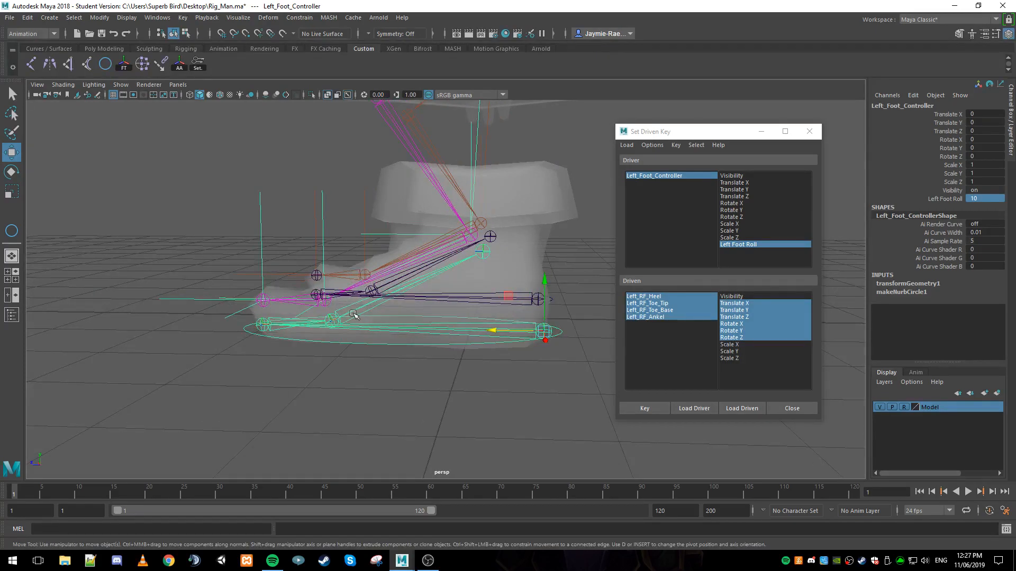
left_click(352, 312)
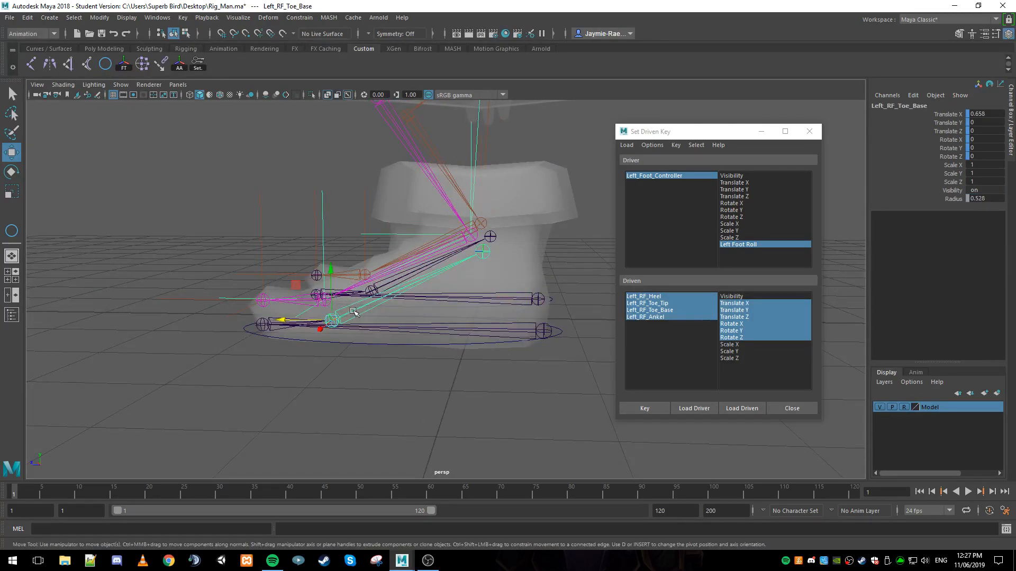
key("e")
left_click_drag(351, 276, 309, 249)
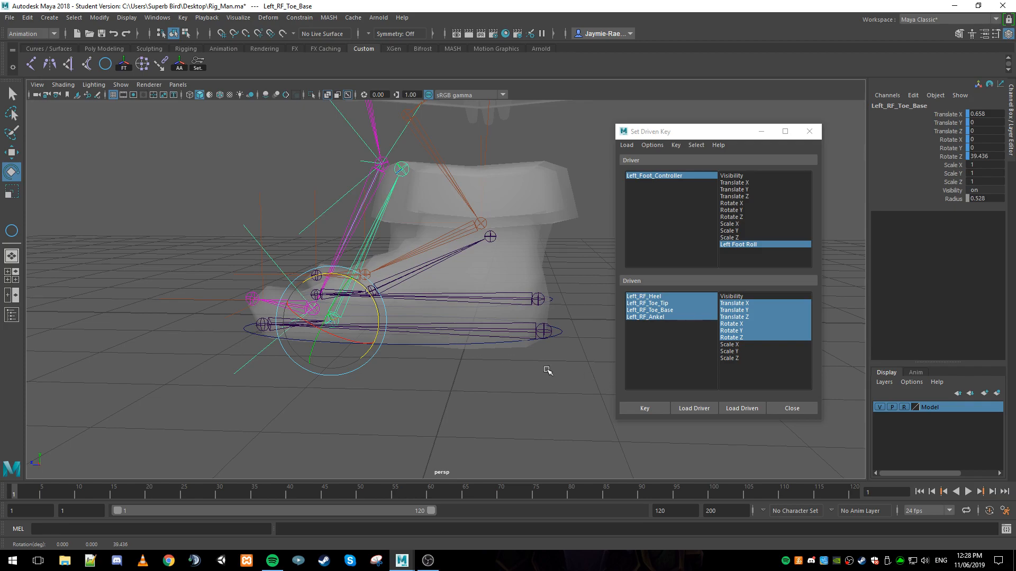
left_click(652, 409)
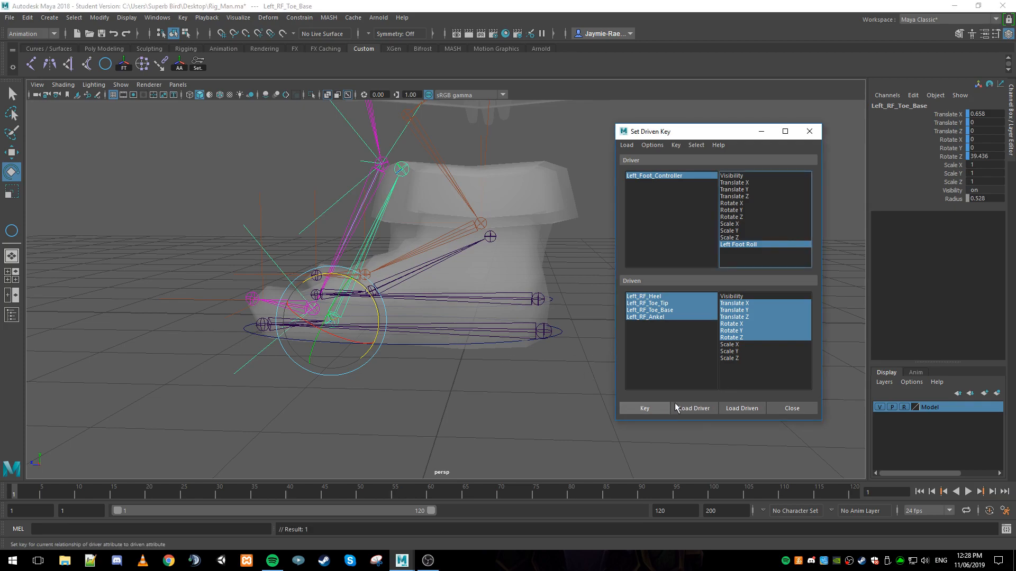
Minimize the Set Driven Key window and set the left foot controller's Left Foot Roll to 0.
left_click(761, 131)
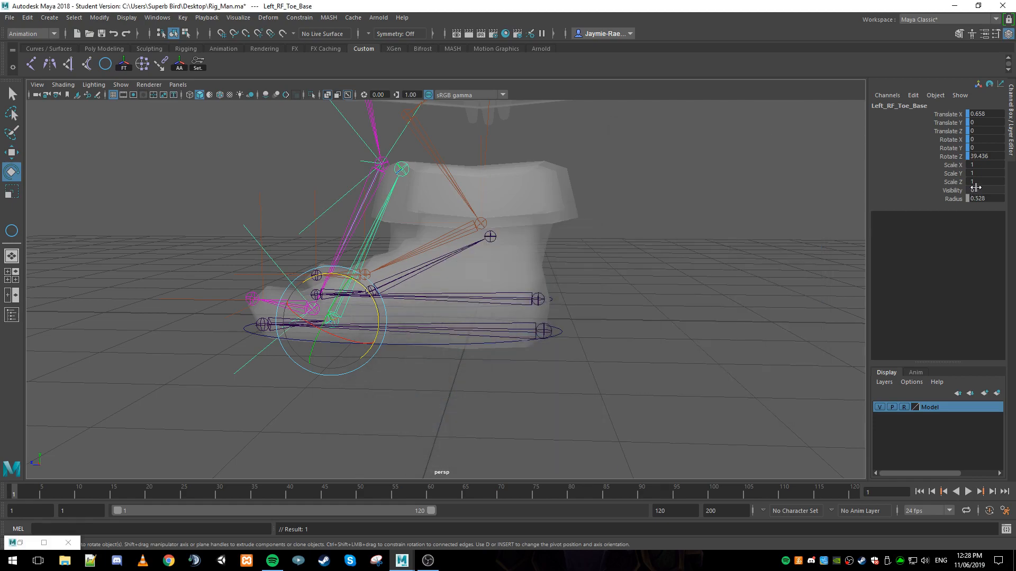
left_click(684, 235)
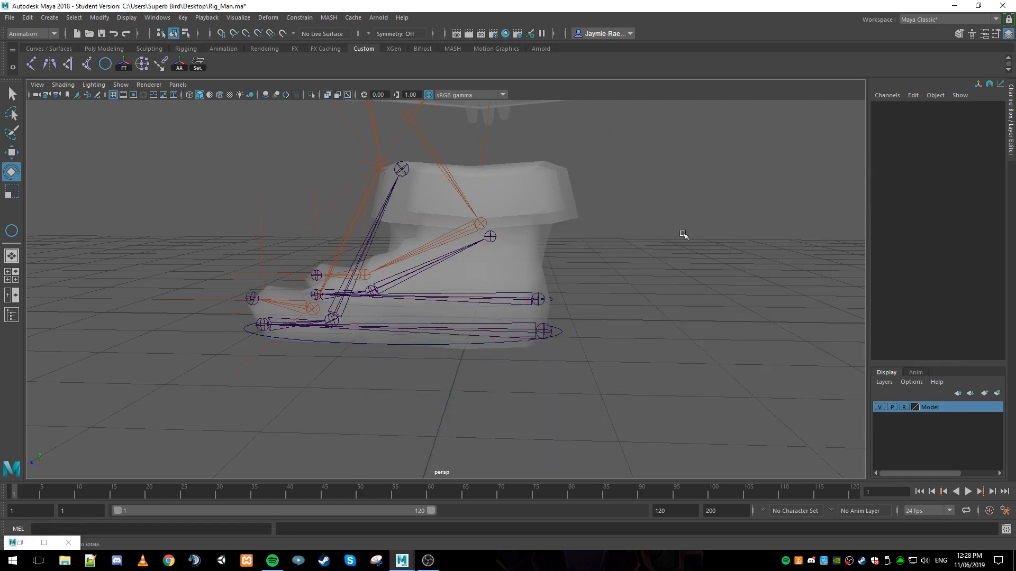
left_click(500, 342)
left_click(984, 199)
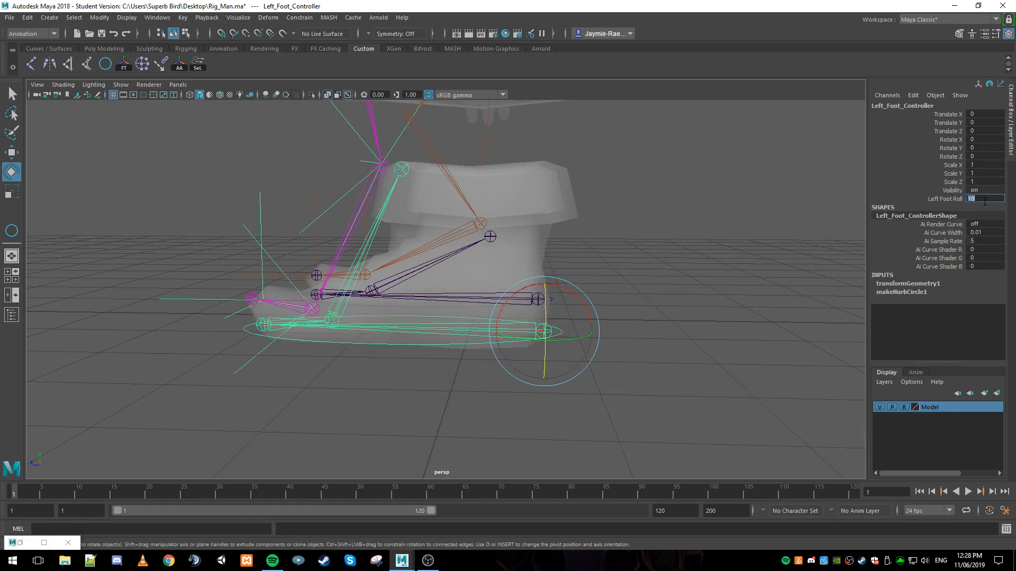
type("0")
key("Return")
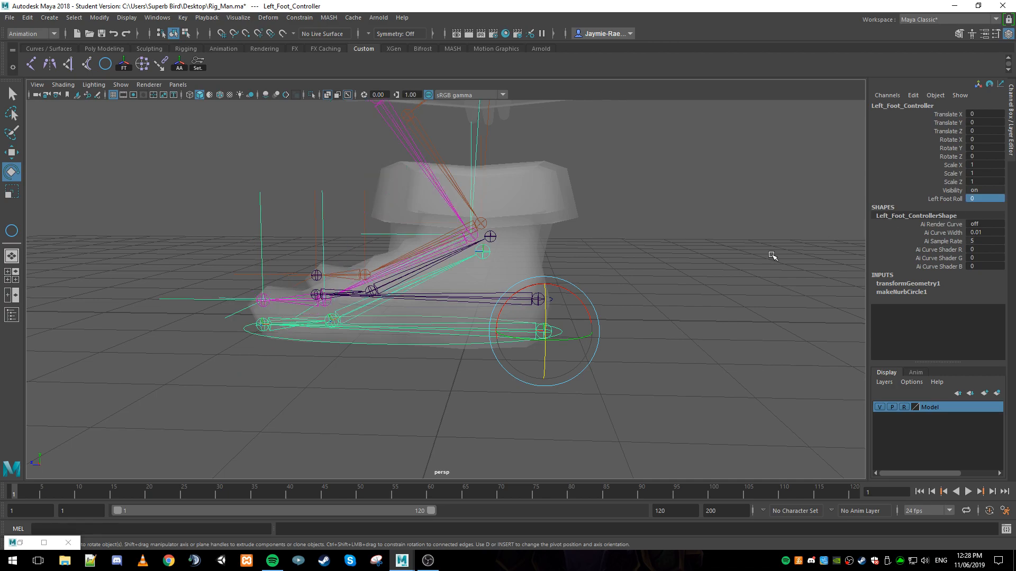
Test the foot lift by scrubbing the left foot controller's Left Foot Roll, and return the attribute to 0.
left_click(772, 256)
left_click(476, 341)
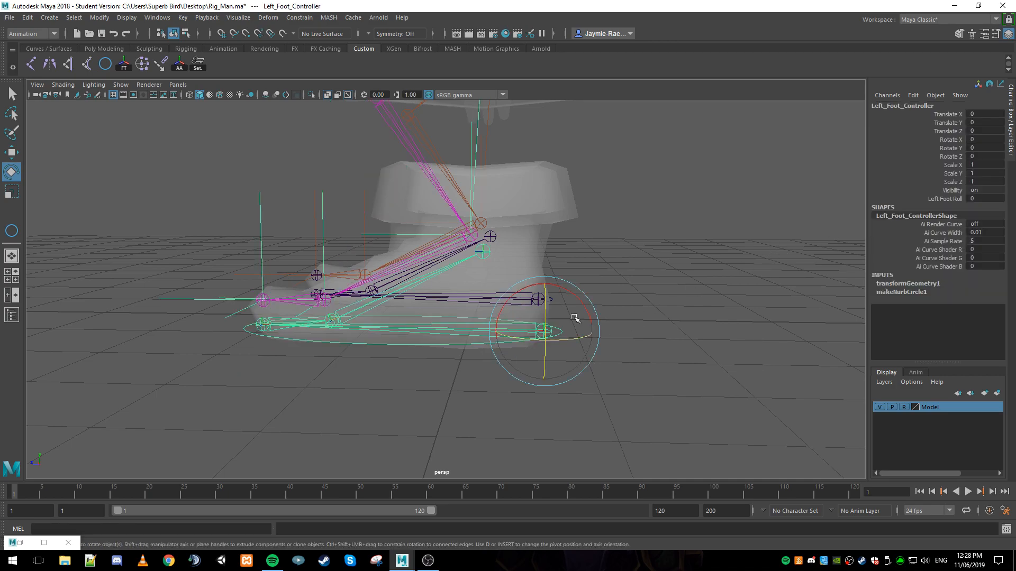
left_click(978, 199)
left_click(950, 200)
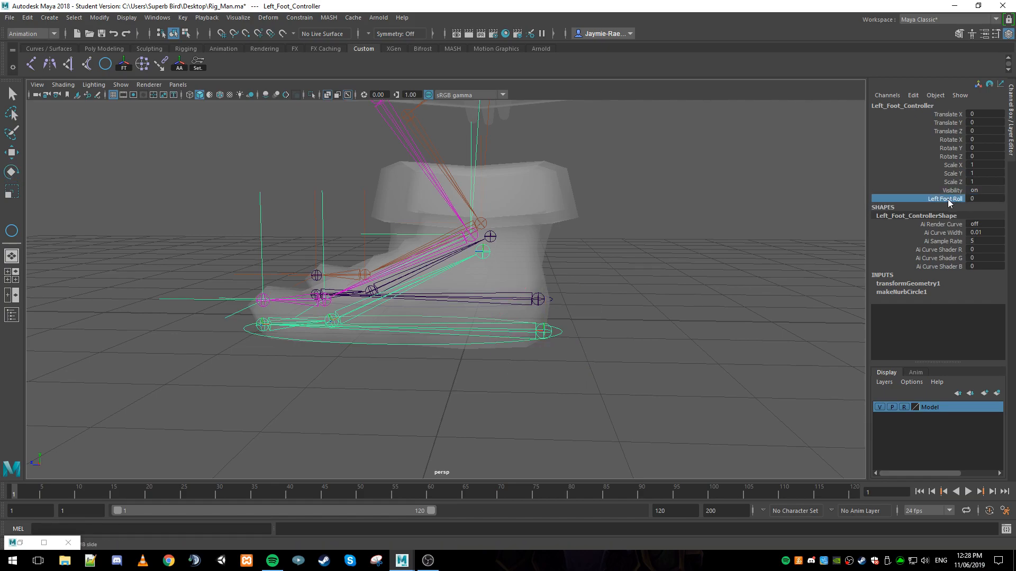
left_click(879, 198)
left_click(974, 199)
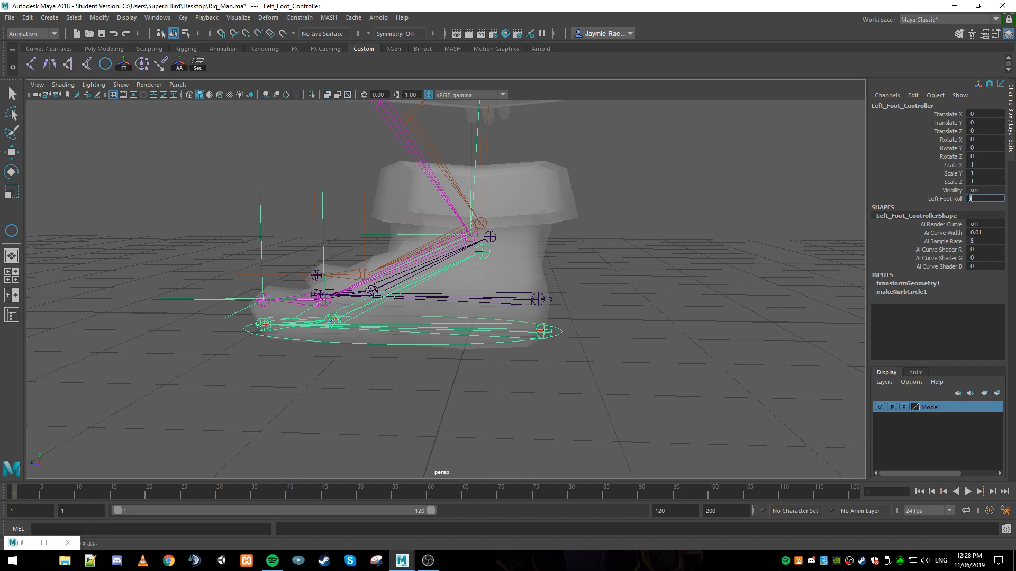
scroll(854, 194, "down", 1)
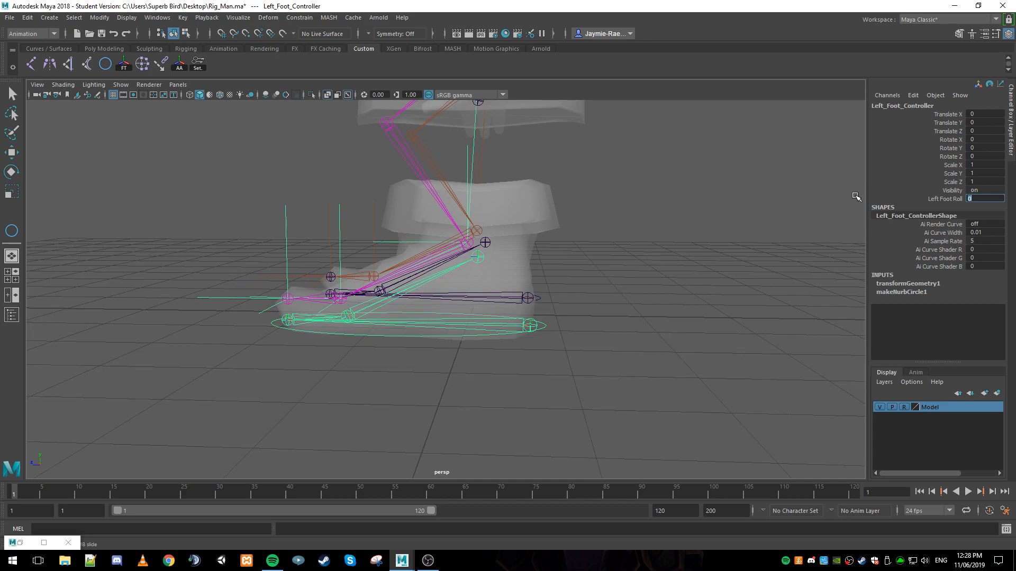
mouse_move(859, 199)
middle_mouse_down()
mouse_move(836, 199)
mouse_move(920, 209)
mouse_move(849, 202)
mouse_move(910, 218)
mouse_move(847, 211)
mouse_move(912, 218)
mouse_move(868, 213)
middle_mouse_up()
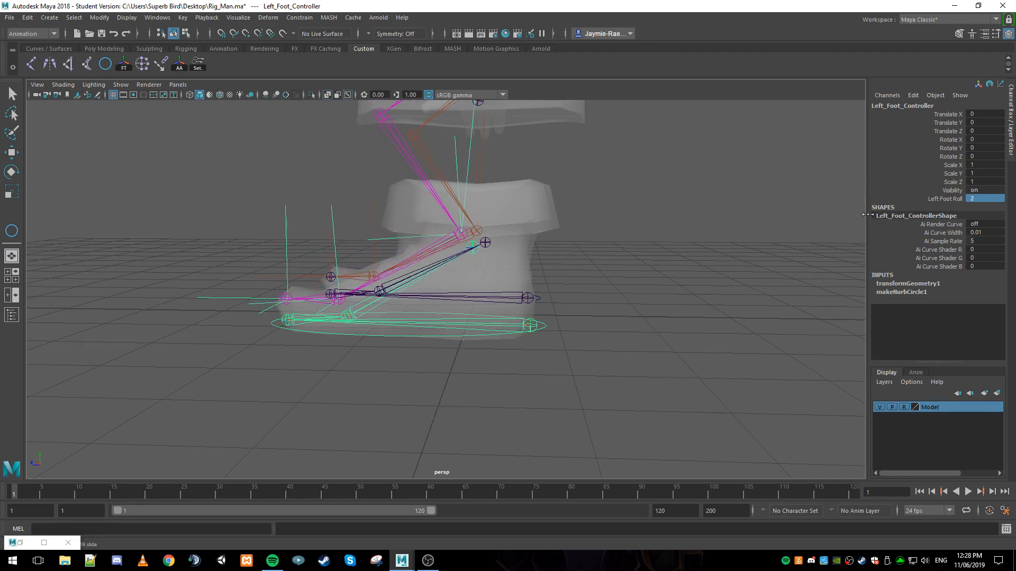
left_click(981, 200)
type("0")
key("Return")
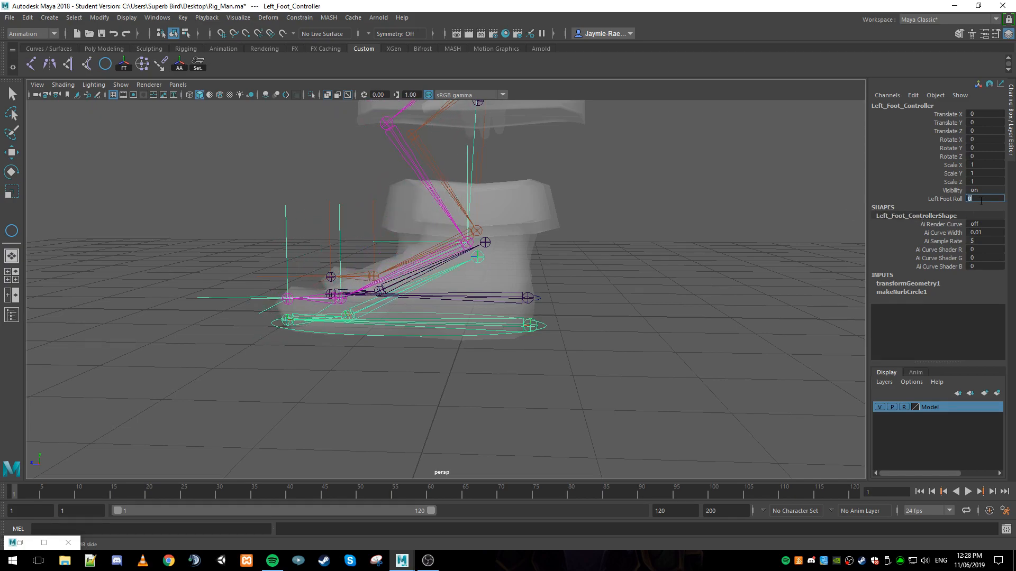
scroll(632, 217, "down", 1)
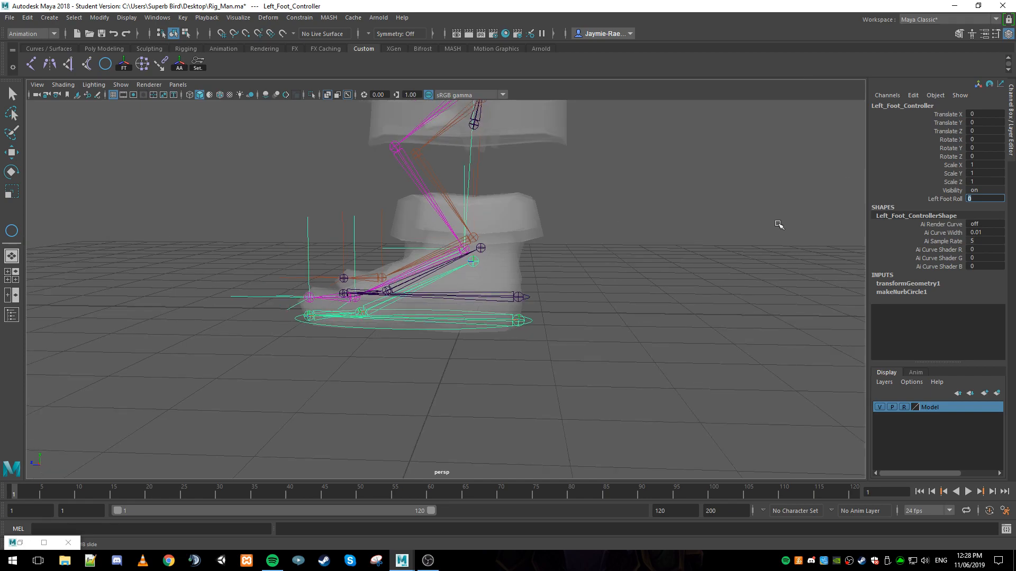
Restore the Set Driven Key window beside the foot and set Left Foot Roll to -10.
left_click(427, 561)
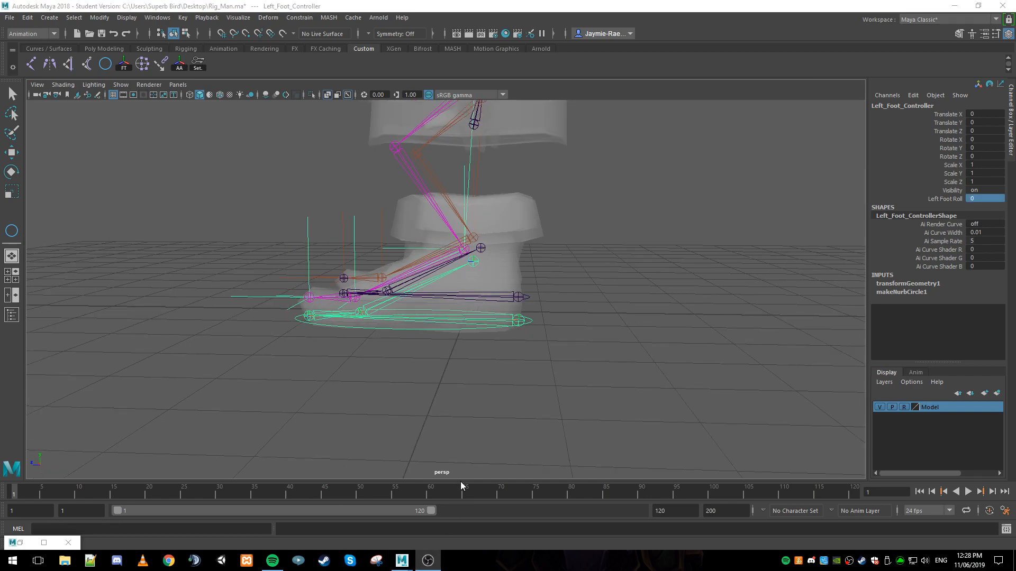
left_click(39, 541)
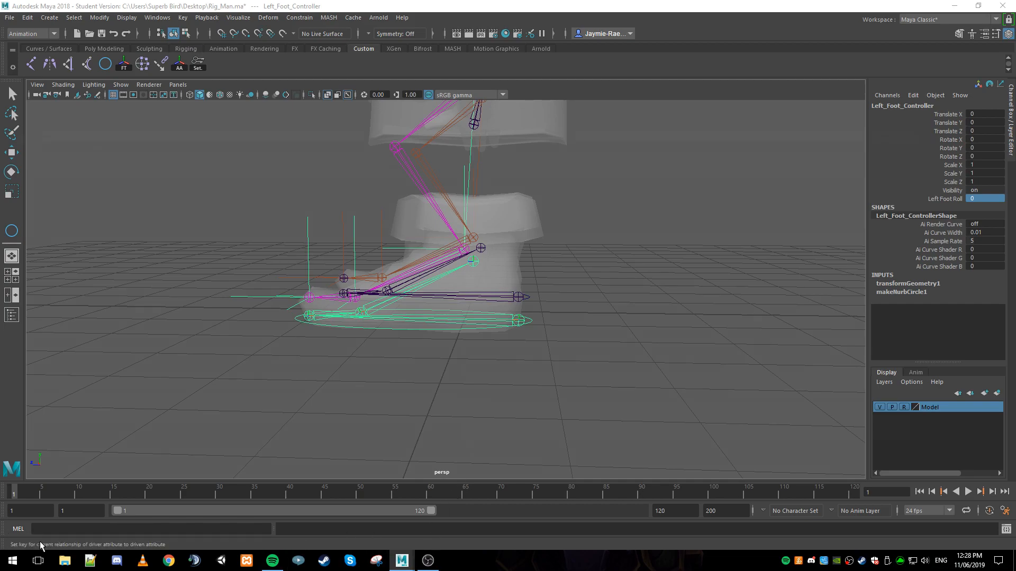
left_click_drag(399, 7, 662, 106)
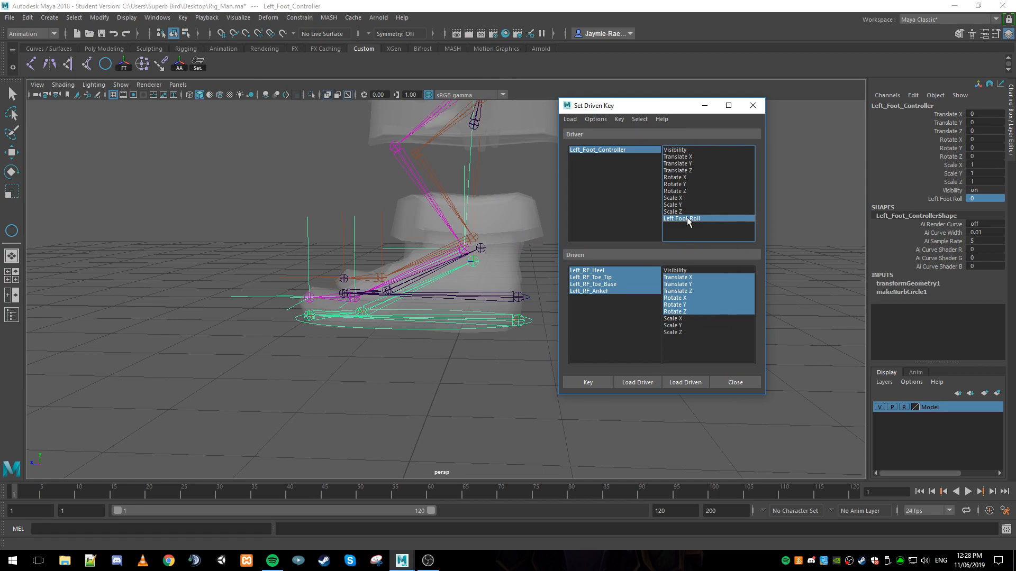
left_click(984, 198)
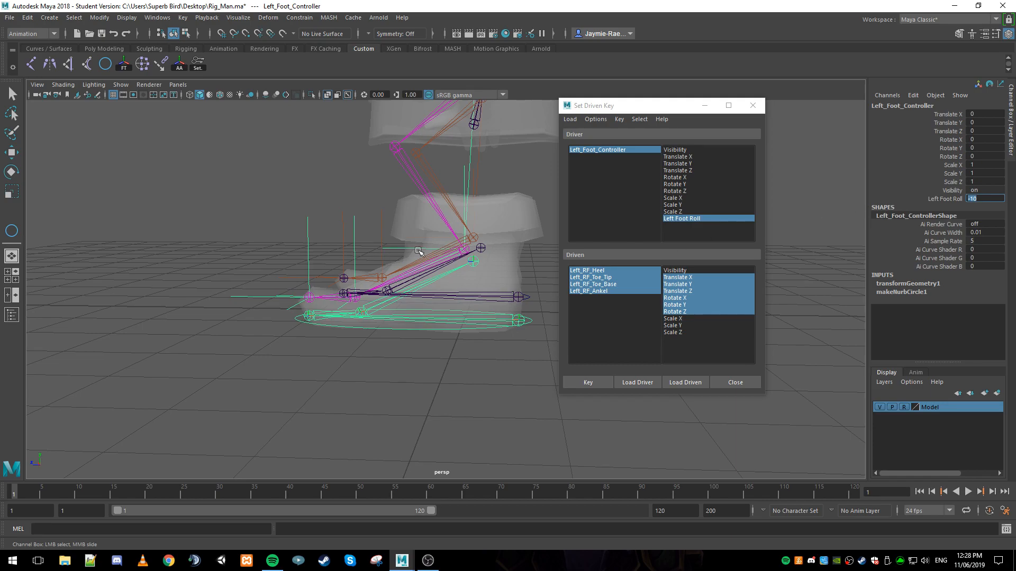
left_click(363, 310)
key("e")
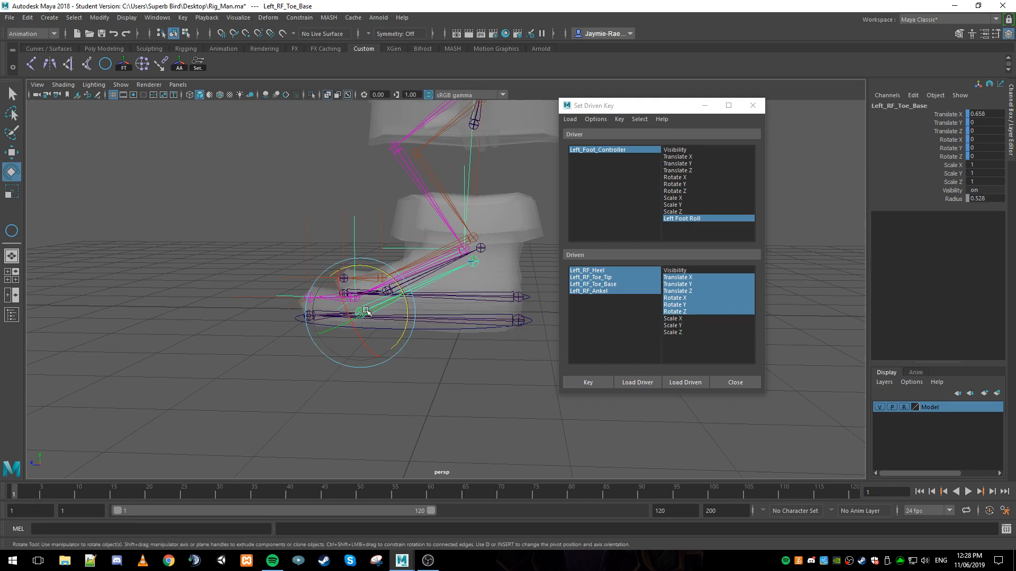
left_click_drag(384, 276, 317, 314)
left_click(301, 313)
left_click(310, 313)
left_click_drag(313, 308, 343, 288)
key("ctrl+z")
key("ctrl+z")
key("ctrl+z")
left_click(261, 307)
left_click(310, 316)
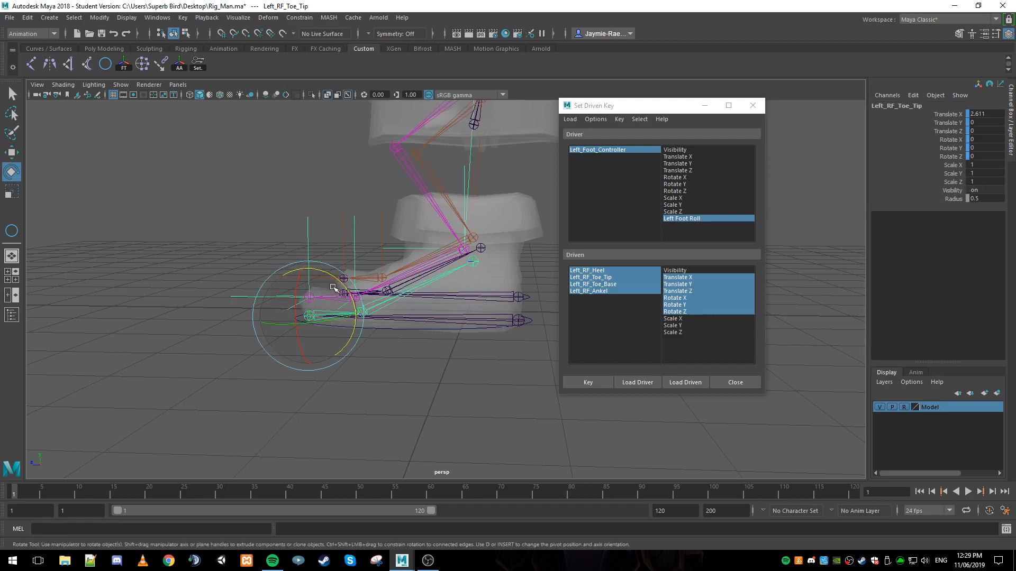
mouse_move(332, 289)
left_mouse_down()
mouse_move(343, 303)
mouse_move(341, 295)
left_mouse_up()
key("ctrl+z")
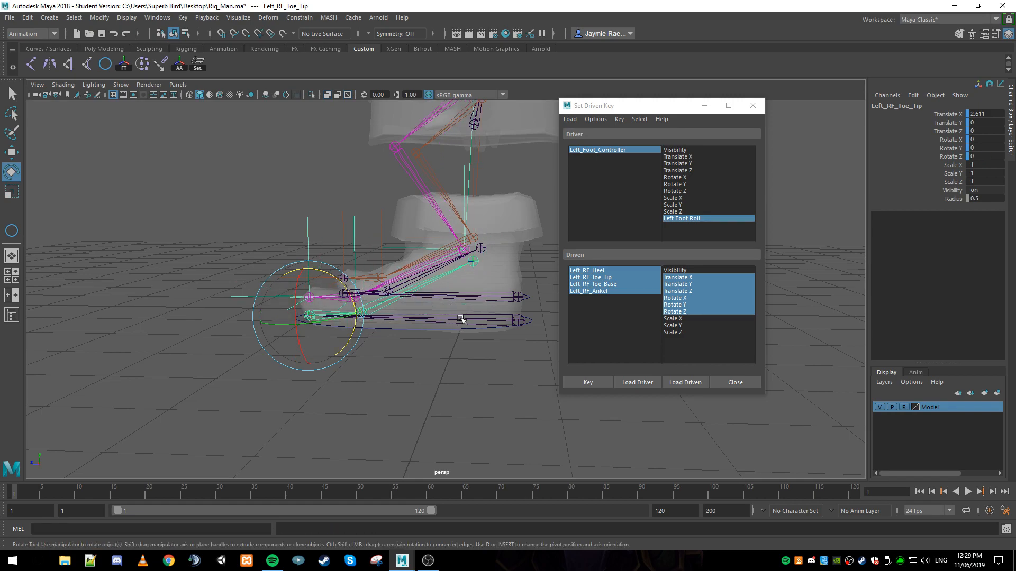
Rotate the left reverse-foot heel joint about 9.8 degrees in Z to raise the front of the foot.
left_click(461, 320)
left_click_drag(518, 279, 510, 273)
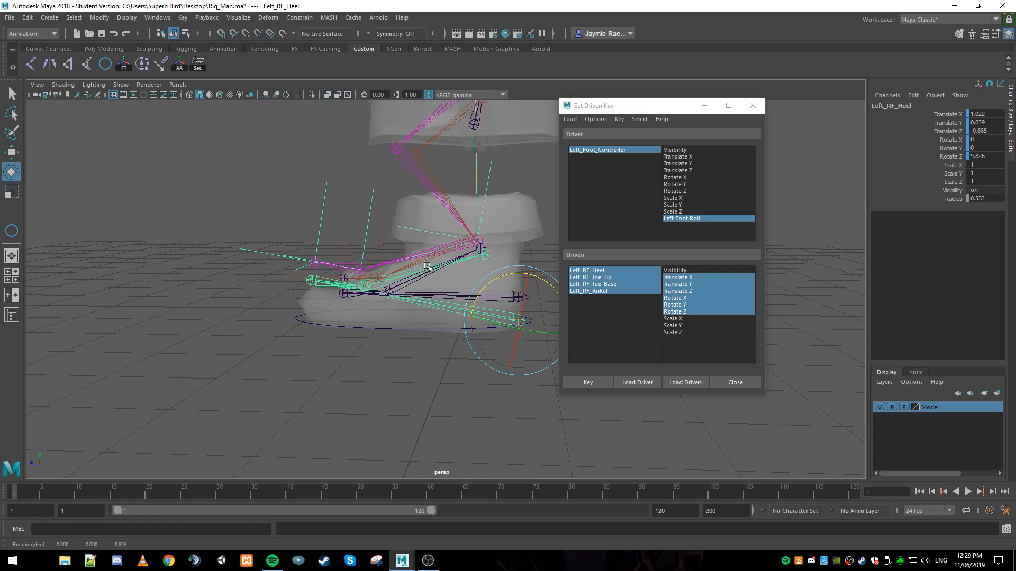
left_click(311, 280)
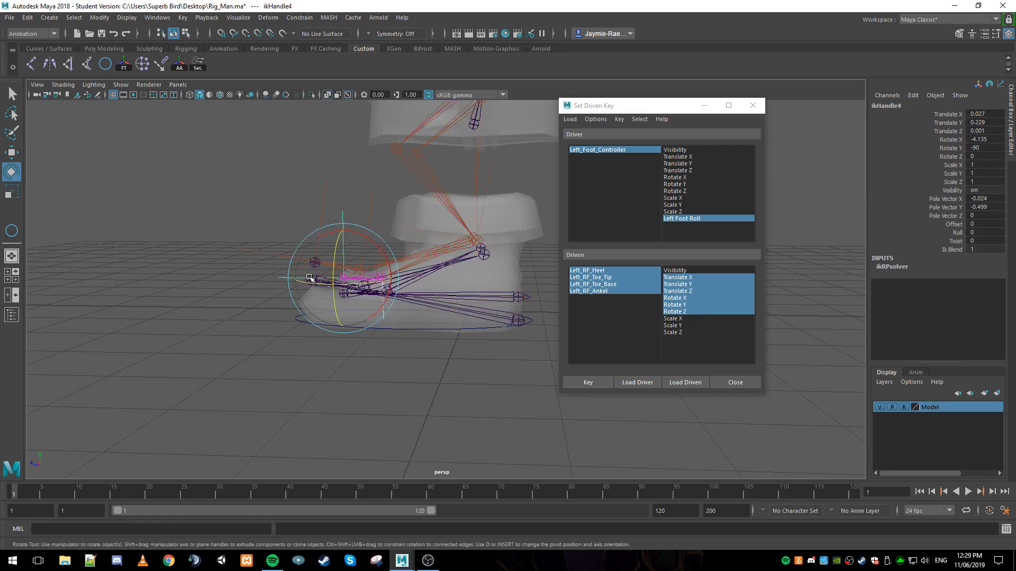
left_click(238, 255)
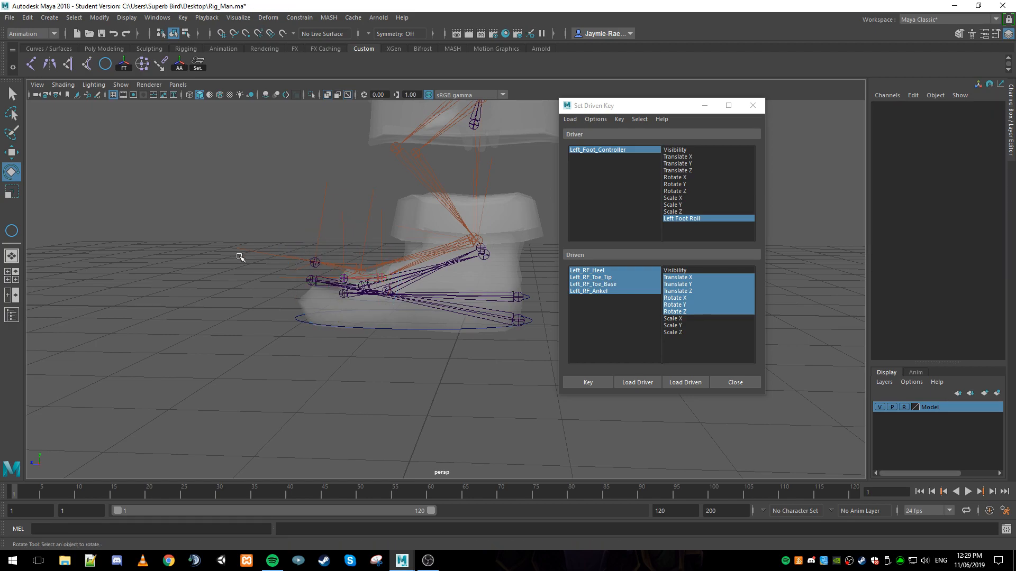
Rotate the left reverse-foot toe tip joint downward and the toe base joint to about -6 degrees in Z.
left_click(311, 279)
left_click_drag(349, 254, 394, 276)
left_click(377, 298)
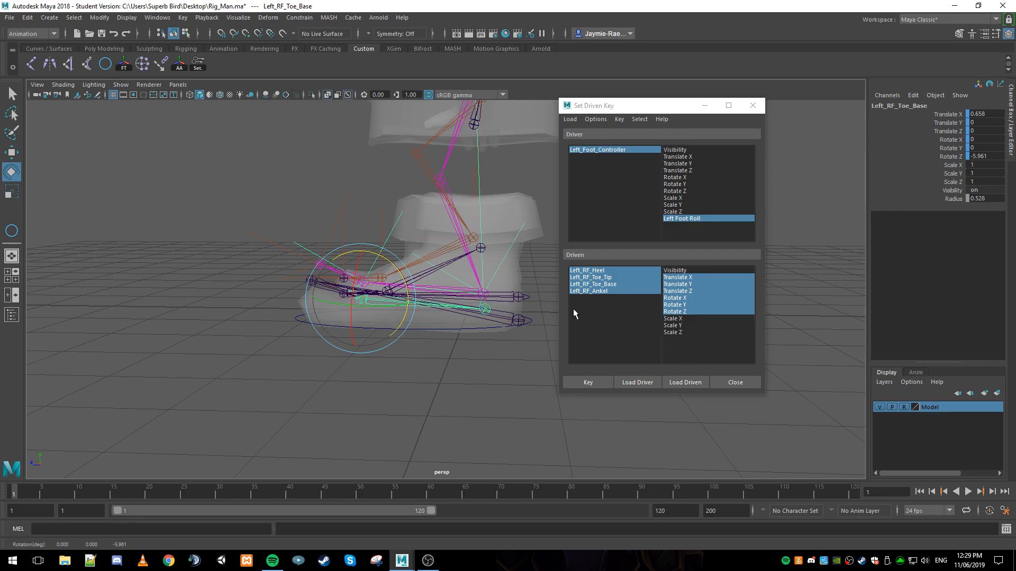
Increase the left heel joint's Z rotation to about 16.8 degrees, key the pose against Left Foot Roll, and close Set Driven Key.
left_click(518, 318)
left_click_drag(519, 318, 519, 277)
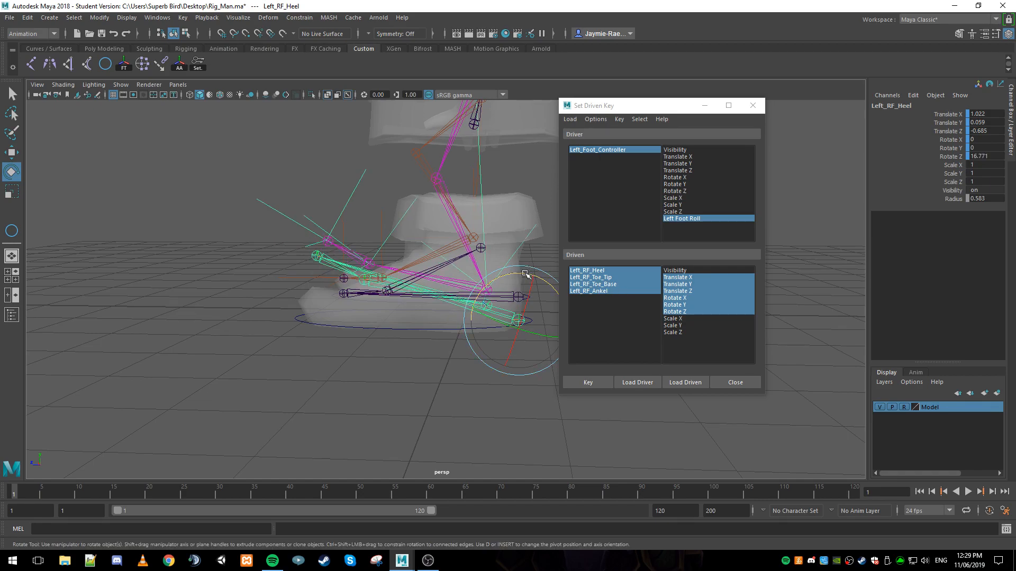
left_click(588, 383)
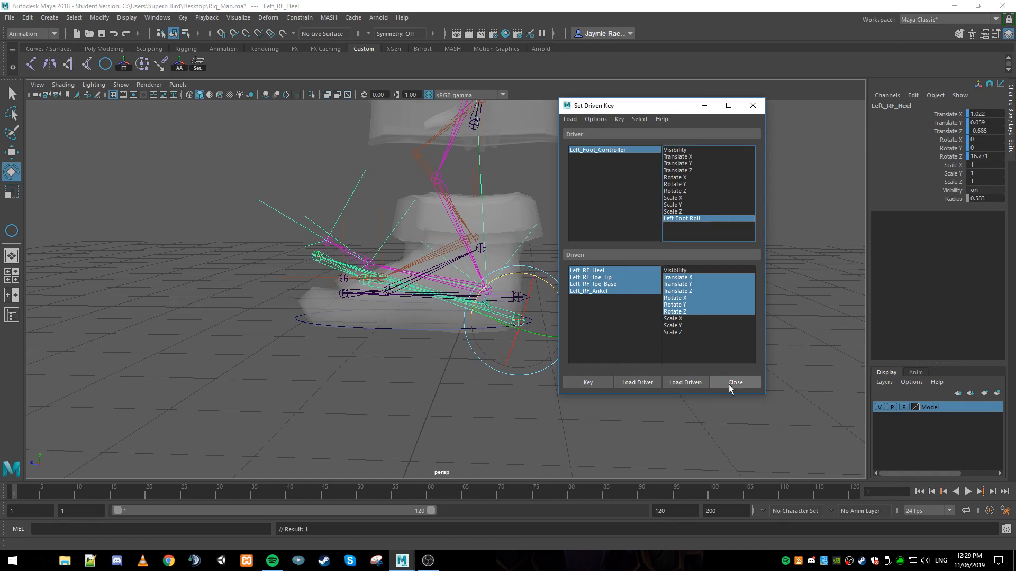
left_click(734, 383)
Set the left foot controller's Left Foot Roll back to 0 and scrub the attribute to test the keyed foot roll.
left_click(675, 263)
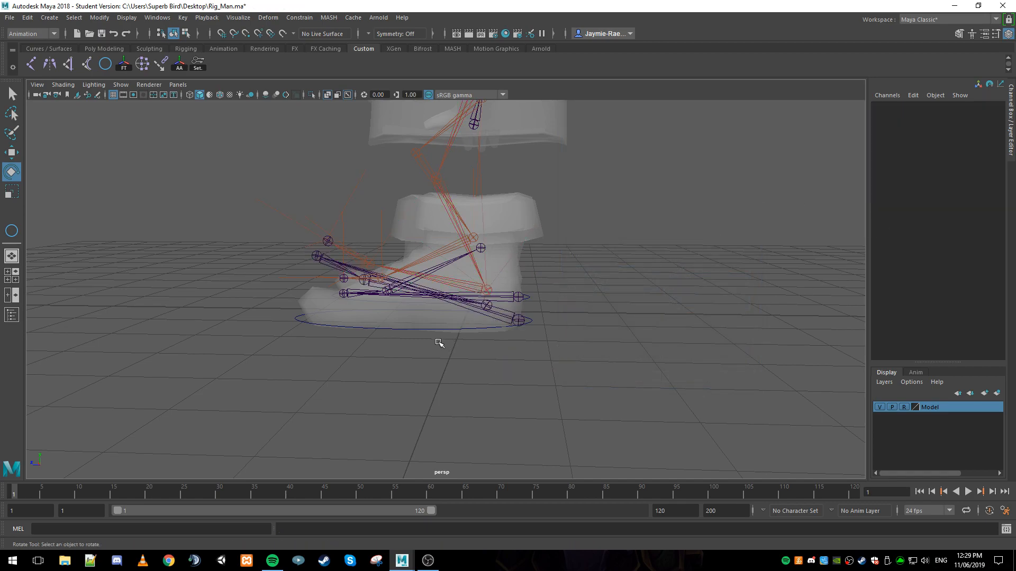
left_click(442, 328)
double_click(987, 199)
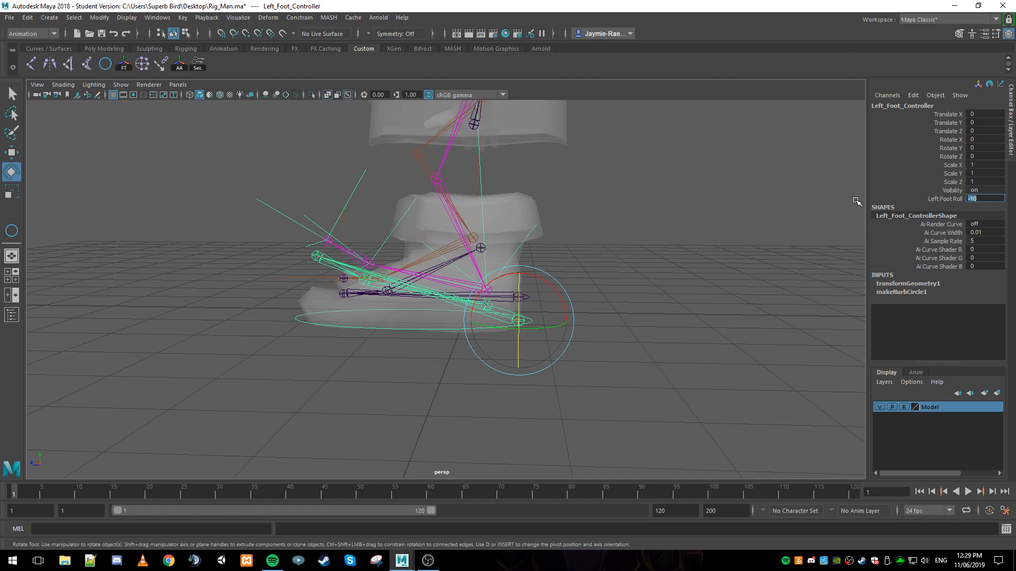
key("Return")
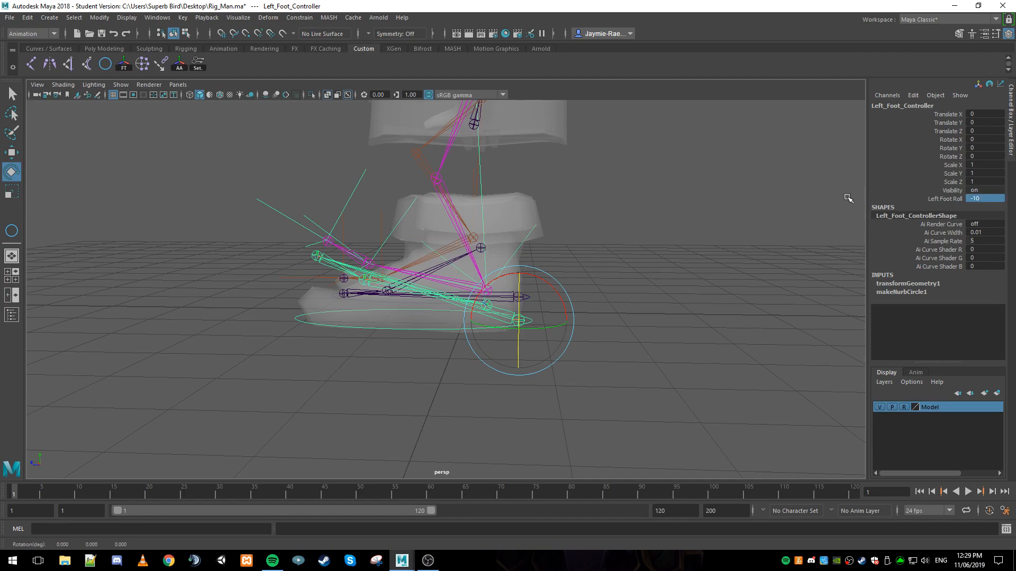
double_click(971, 199)
key("BackSpace")
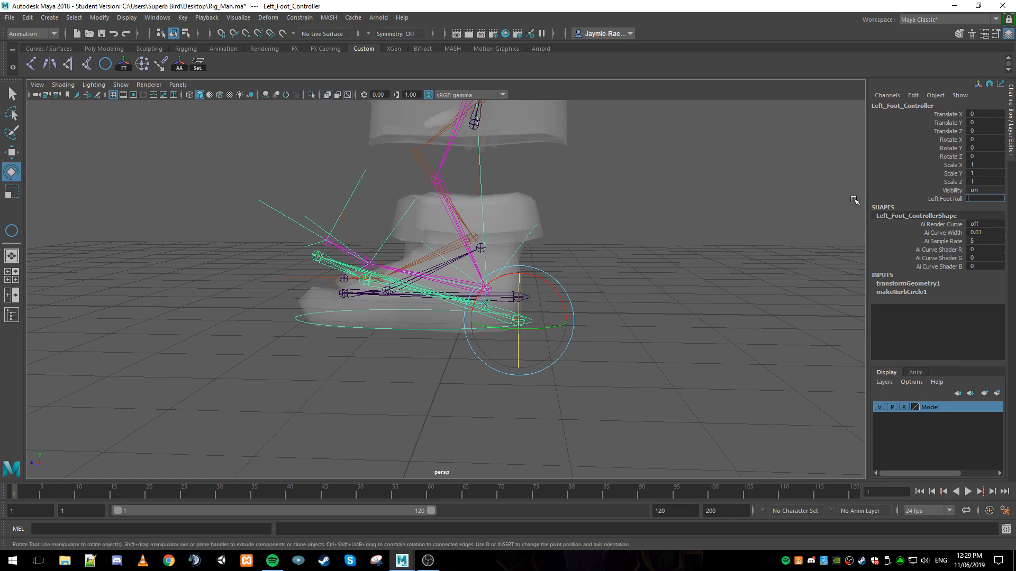
left_click(935, 199)
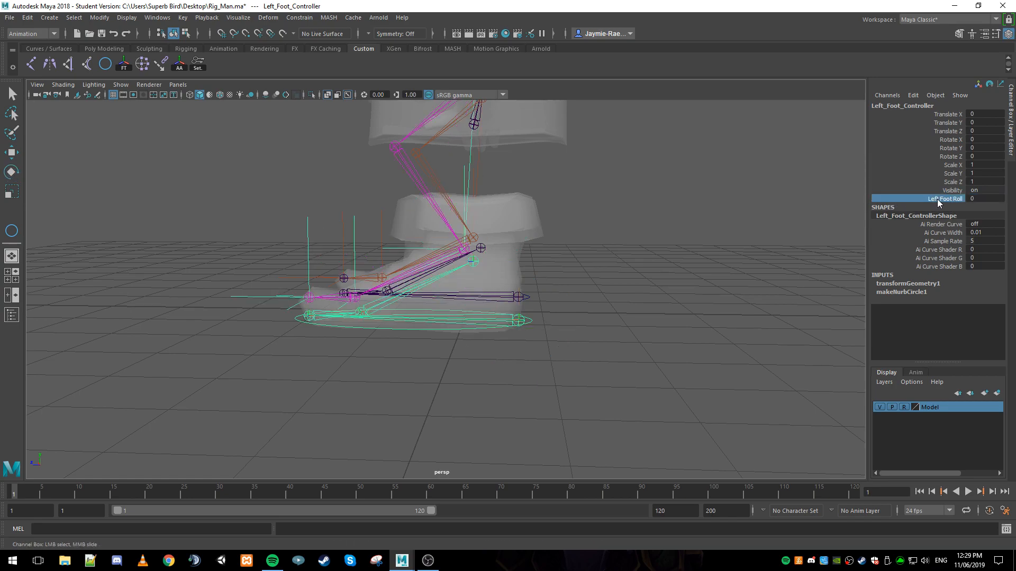
middle_click_drag(845, 197, 861, 238)
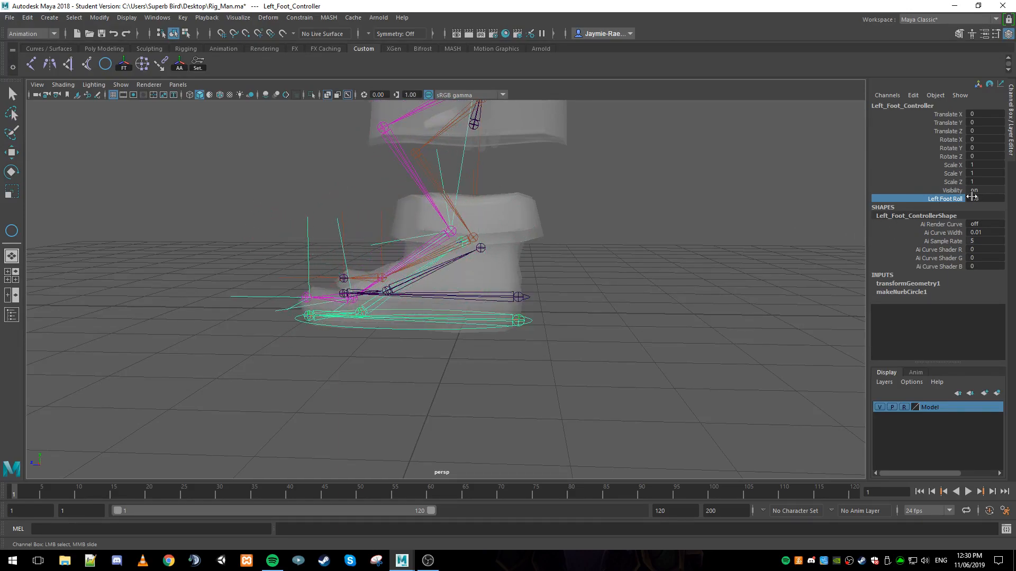
Reset the left foot controller's Left Foot Roll to 0.
left_click(974, 199)
type("0")
key("Return")
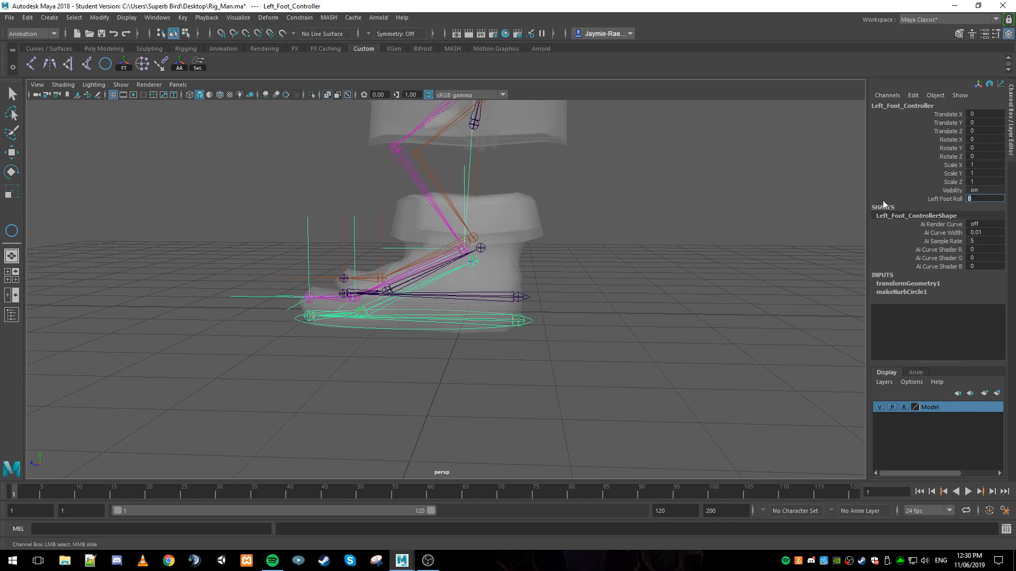
Open Set Driven Key for the right foot controller and load that controller as the driver.
left_click_drag(361, 288, 450, 296, "alt")
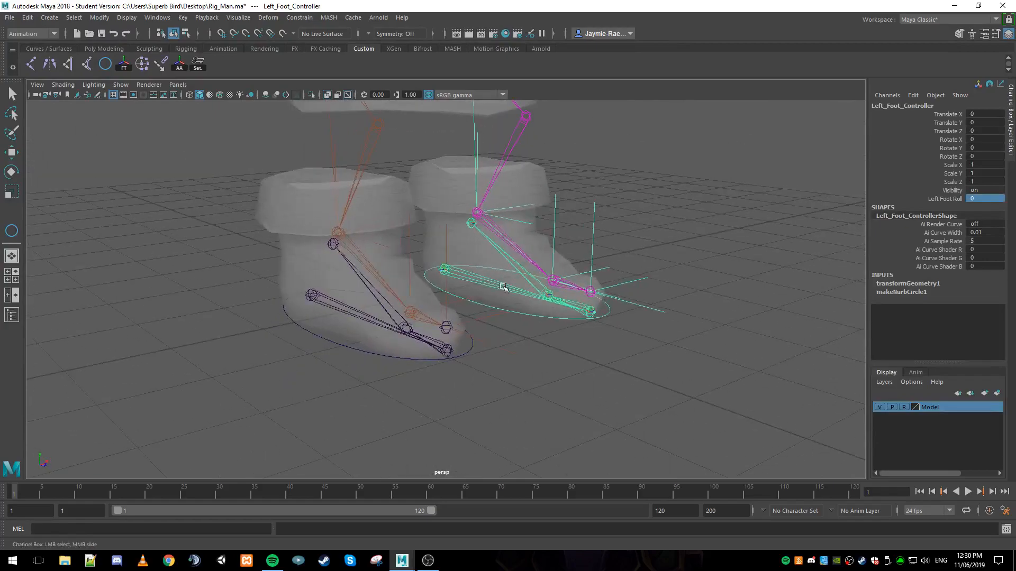
left_click(381, 356)
key("e")
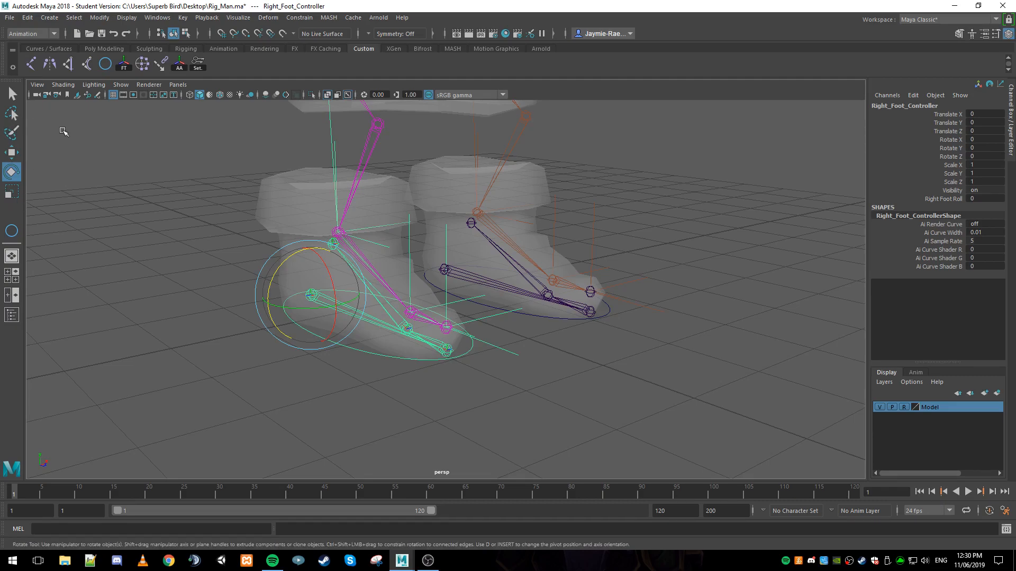
left_click(198, 64)
left_click_drag(665, 133, 638, 143)
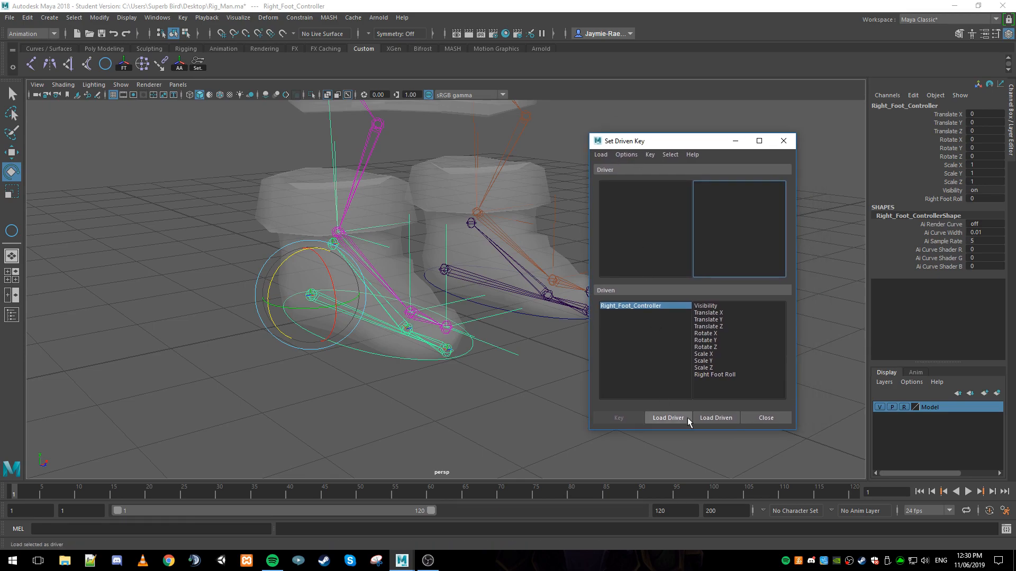
left_click(668, 418)
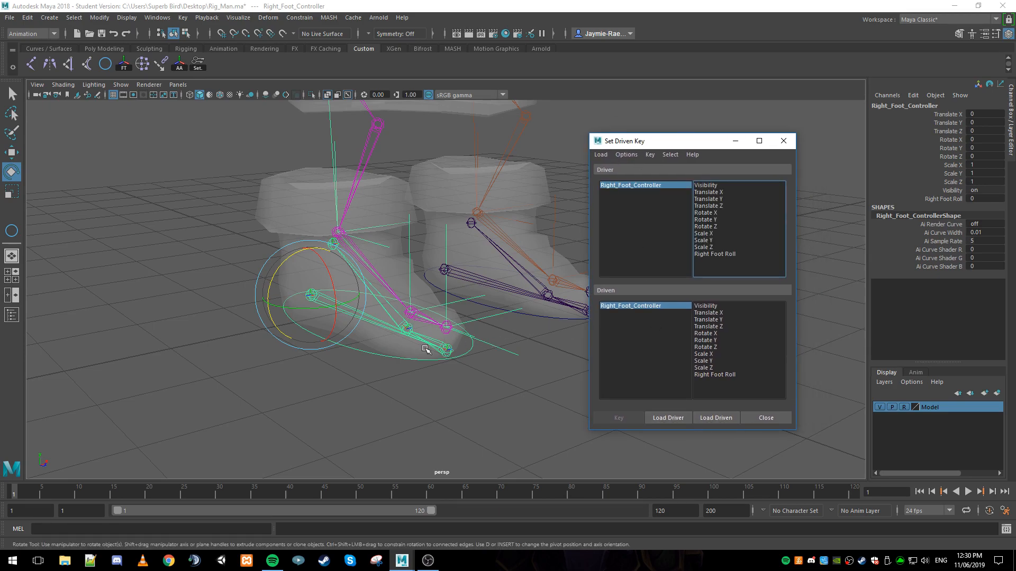
Load the right reverse-foot ankle, toe base, toe tip and heel joints as the driven objects.
scroll(400, 343, "up", 2)
left_click(299, 235)
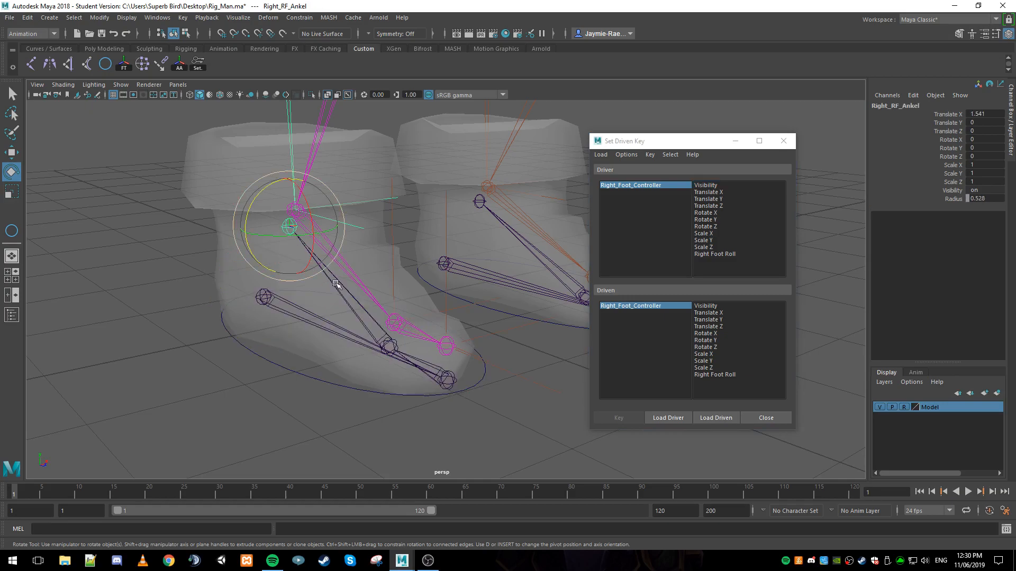
left_click(387, 345)
left_click(446, 379)
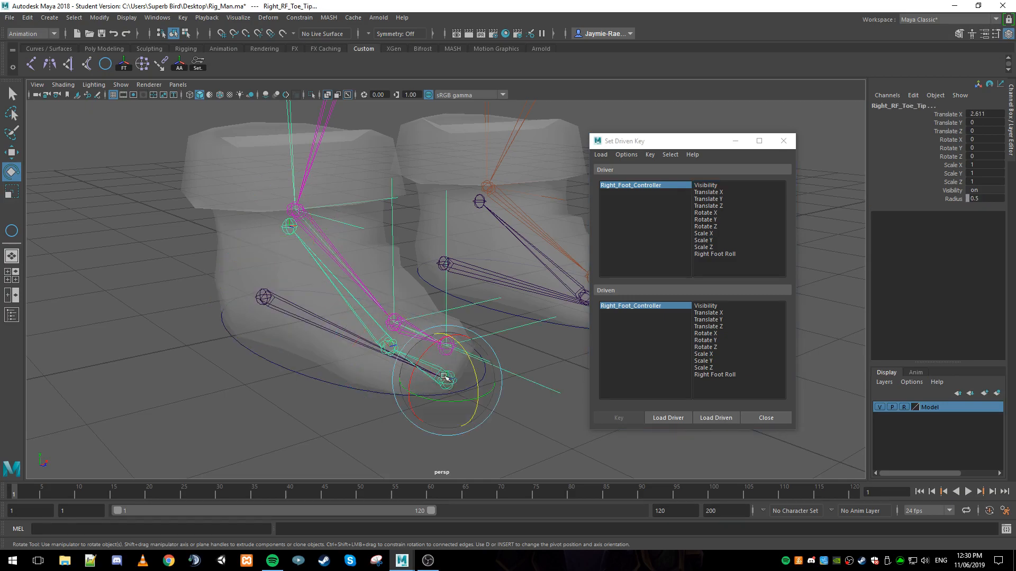
left_click(266, 299)
left_click(716, 417)
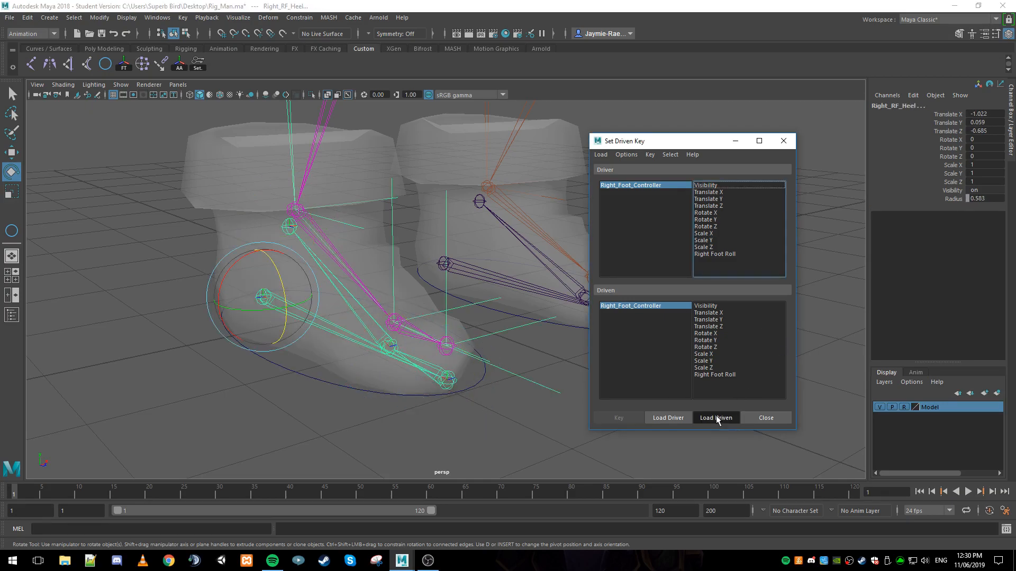
Key the translate and rotate channels of all four right reverse-foot joints against Right Foot Roll at its neutral pose.
left_click(723, 253)
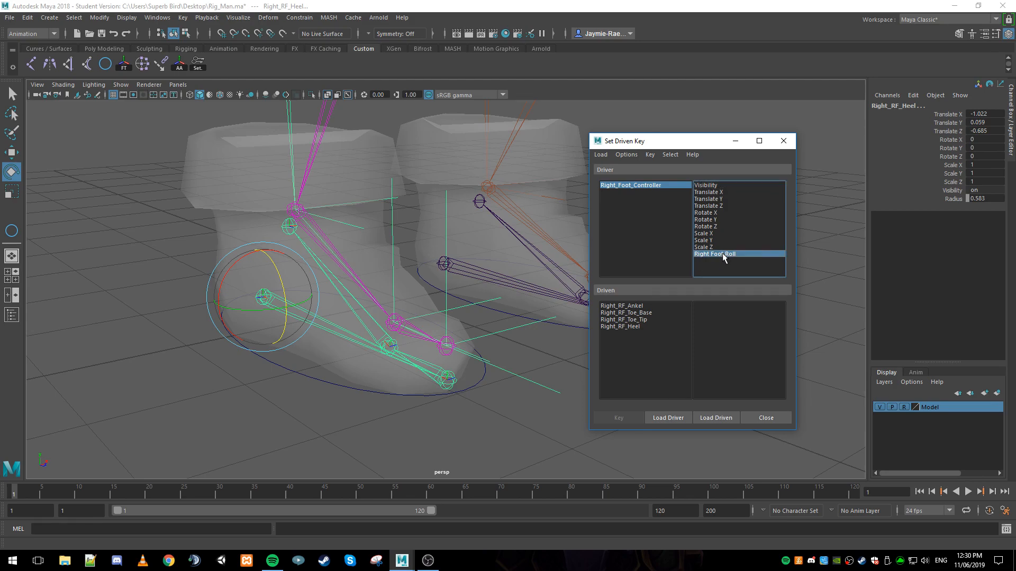
left_click(635, 307)
left_click(630, 327, "shift")
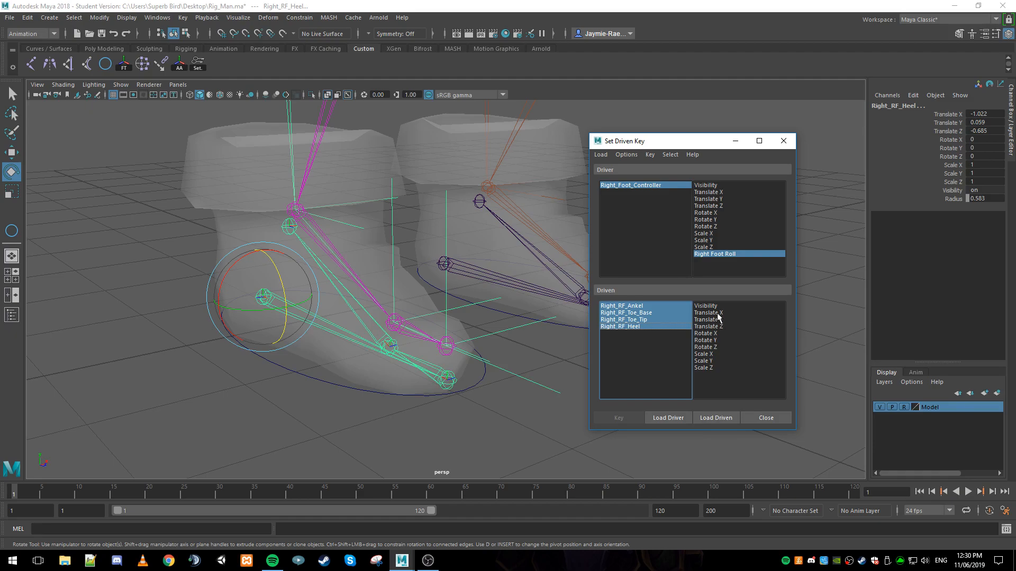
left_click_drag(717, 312, 718, 348)
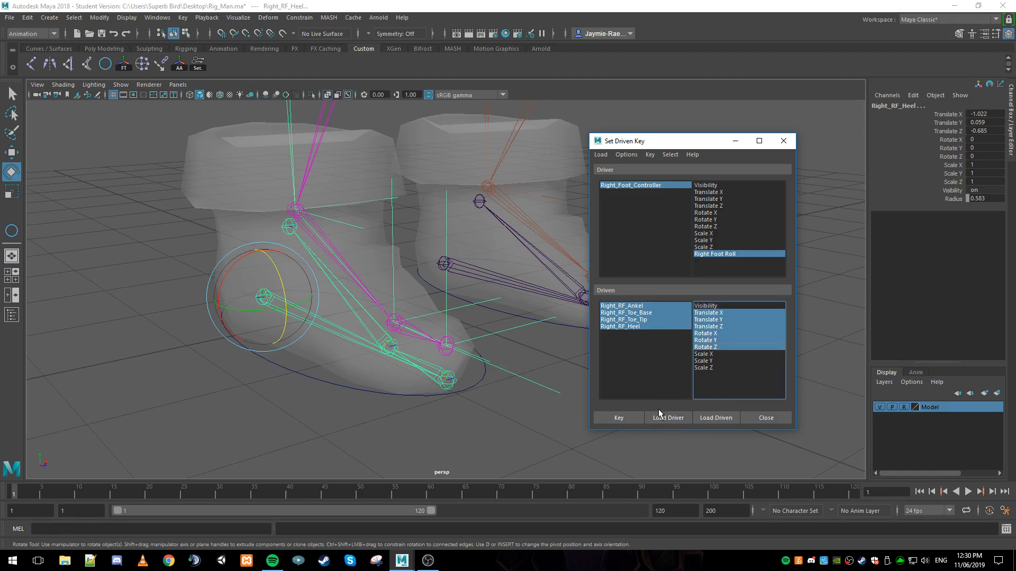
left_click(620, 418)
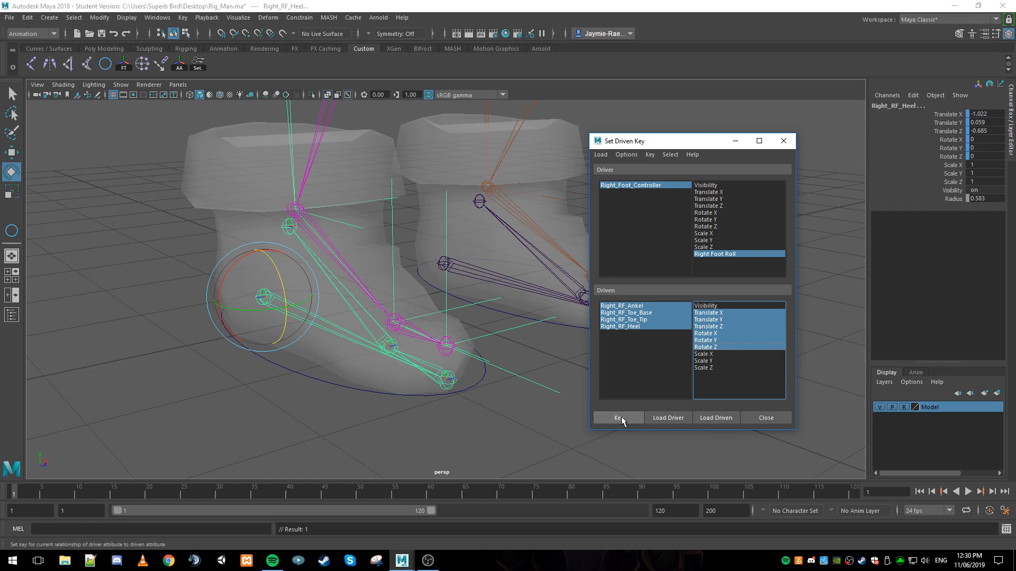
Set the right foot controller's Right Foot Roll to 10.
left_click(720, 254)
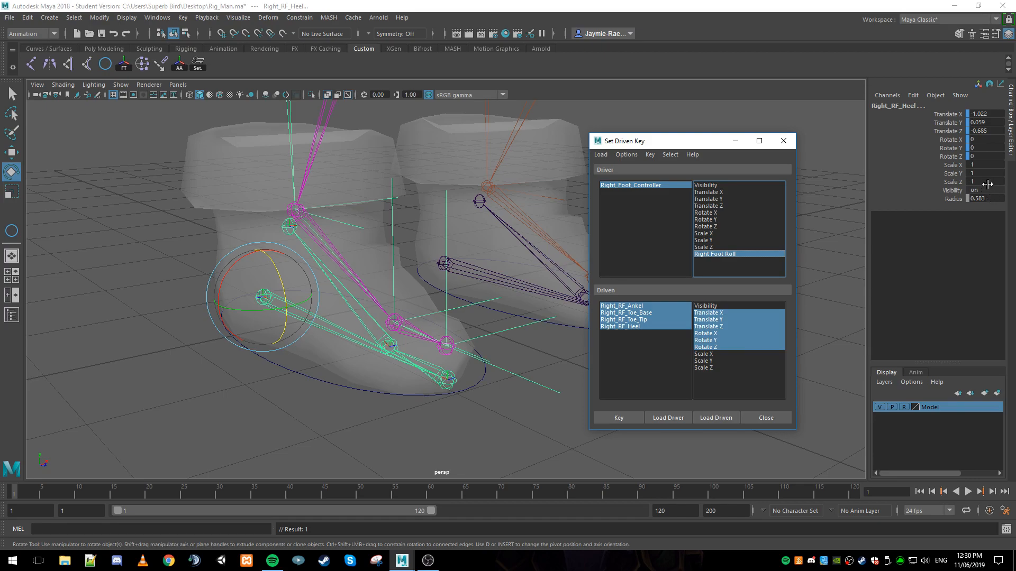
left_click(643, 185)
left_click(983, 199)
key("Return")
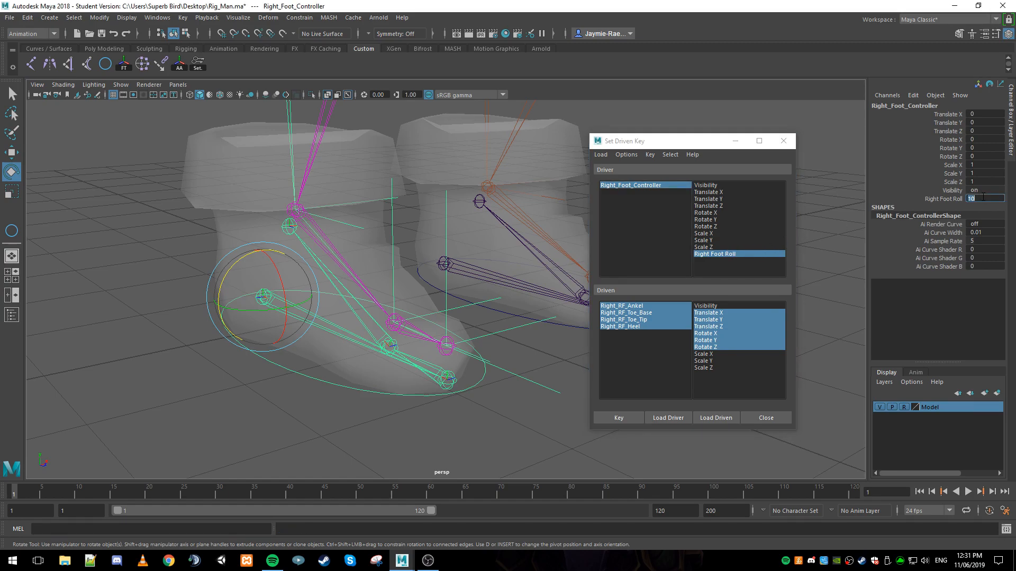
Move Set Driven Key clear of the feet and set the left foot controller's Left Foot Roll to 10 as a reference pose.
left_click_drag(670, 140, 94, 168)
left_click(590, 330)
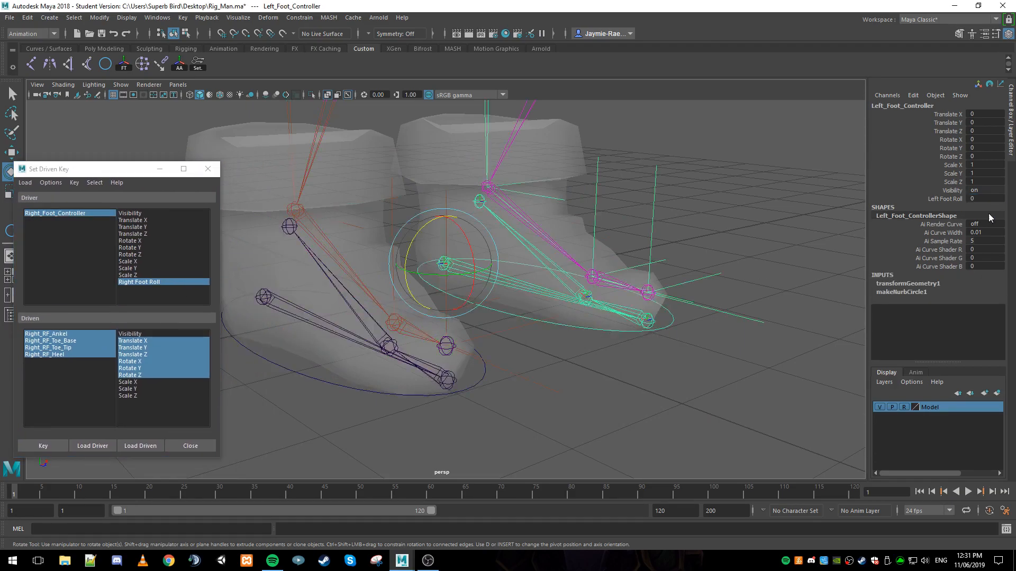
double_click(986, 199)
type("10")
key("Return")
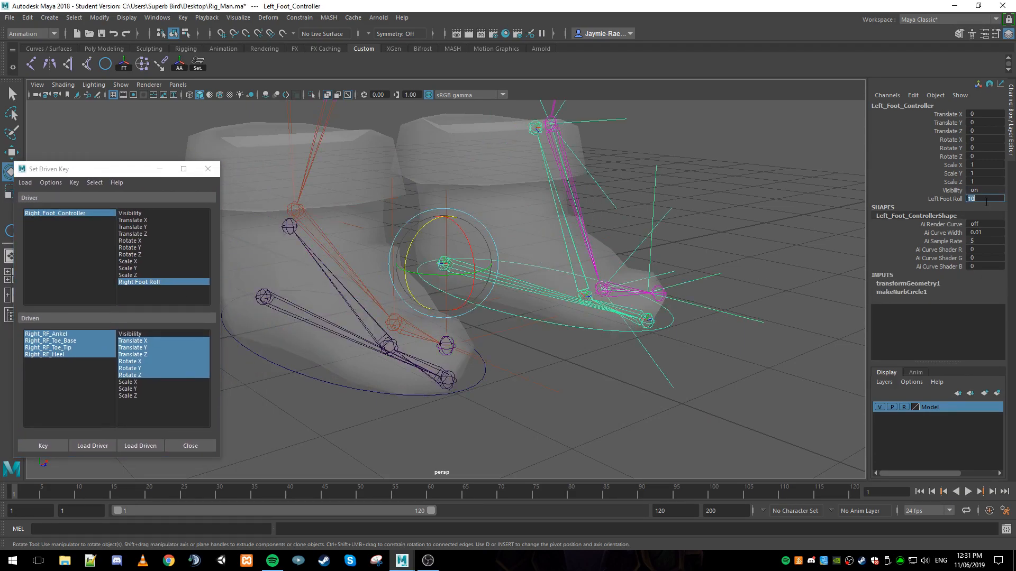
Copy the left toe base joint's Rotate Z of 39.436 to the right toe base joint and key all four right reverse-foot joints.
left_click(582, 295)
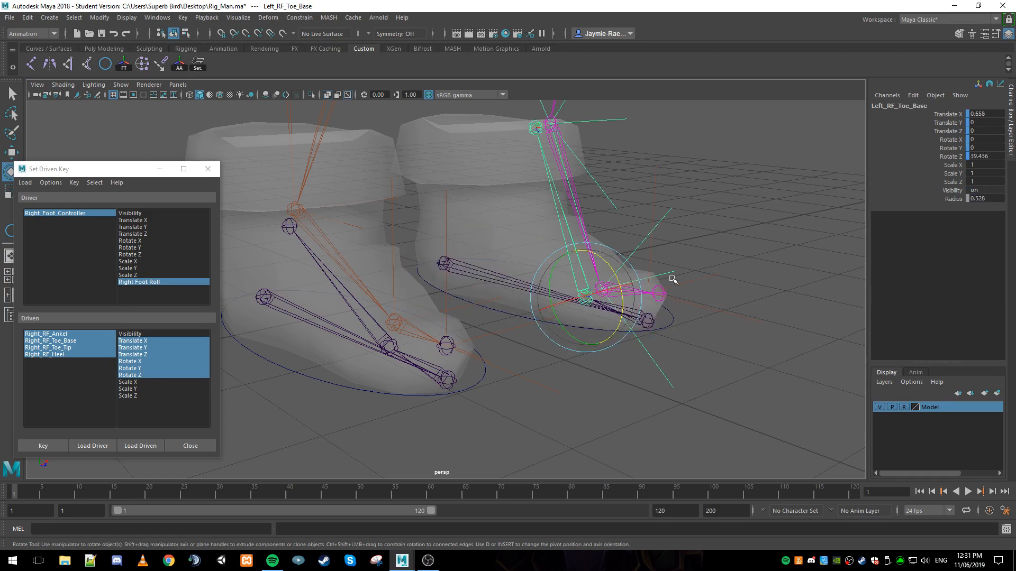
left_click(982, 157)
left_click(63, 341)
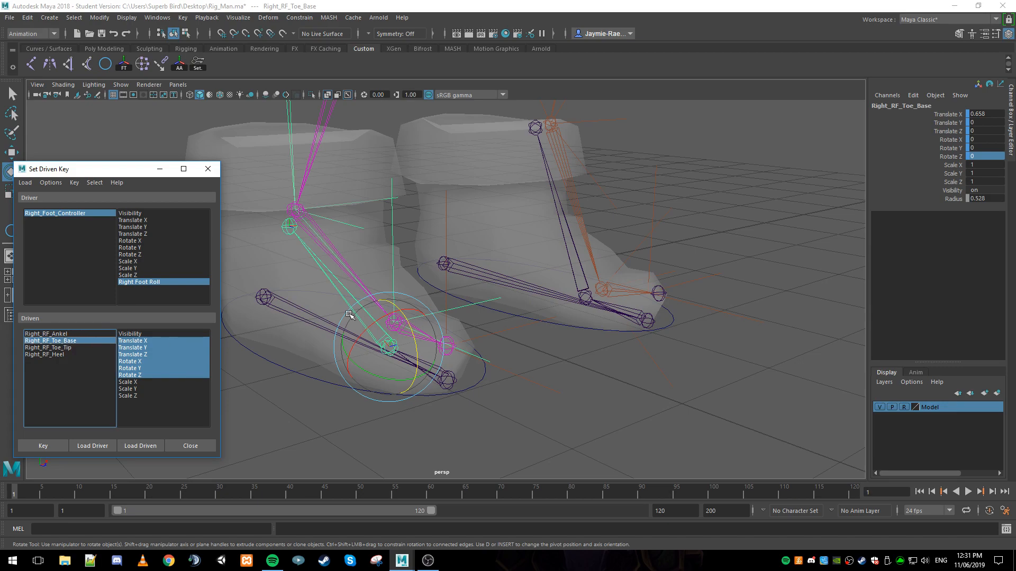
left_click(984, 156)
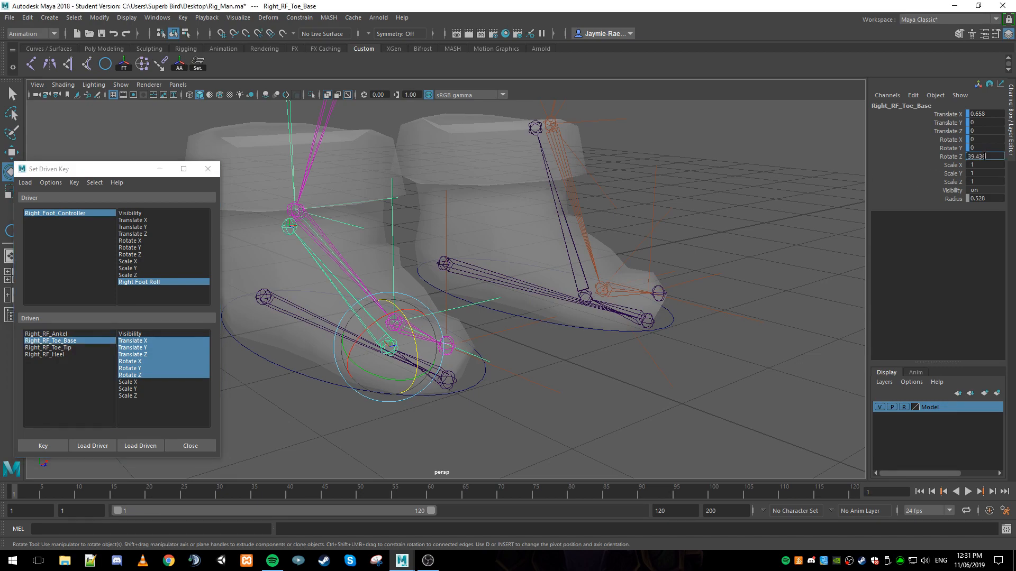
key("Return")
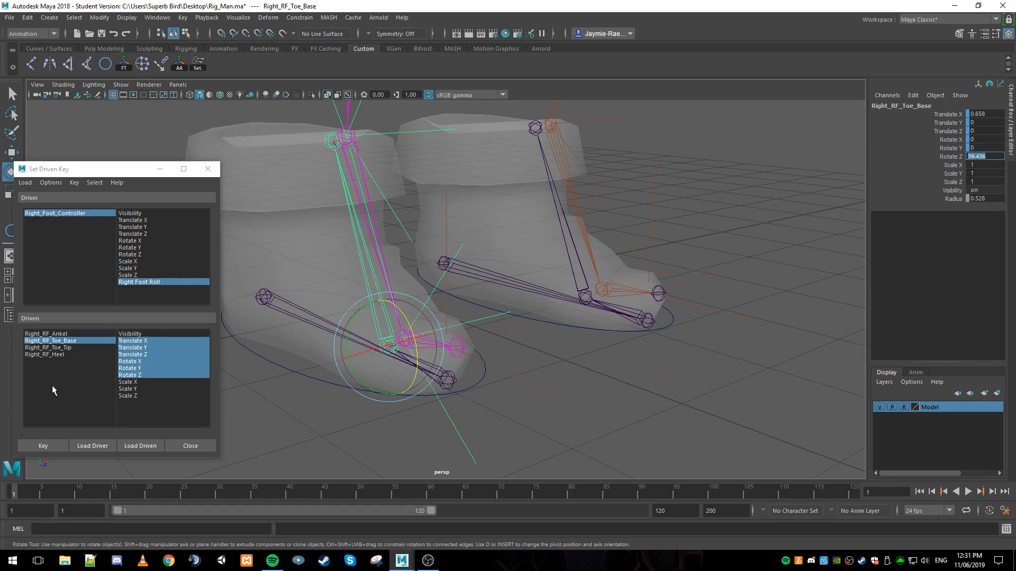
left_click_drag(58, 334, 55, 354)
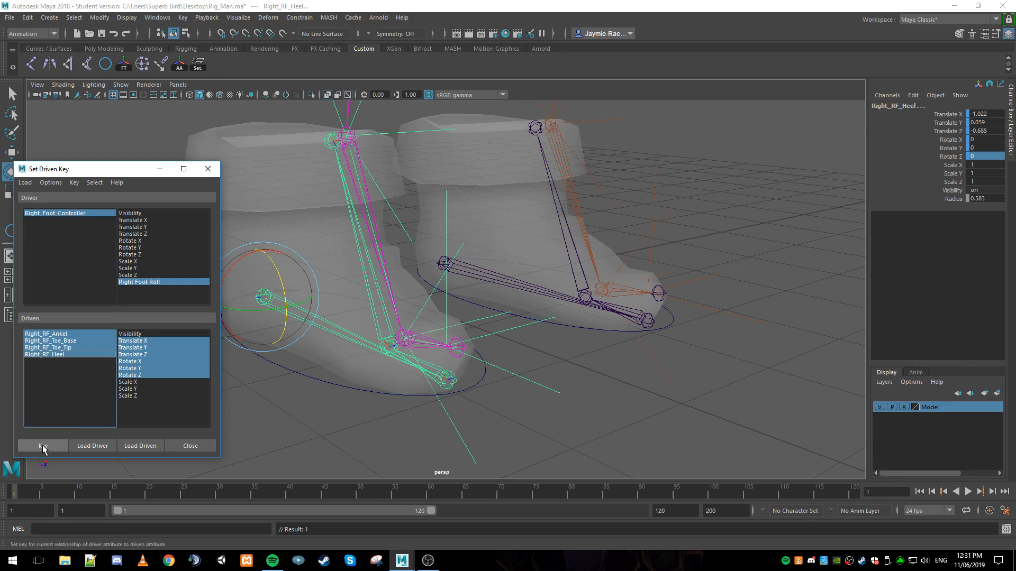
Set the right foot controller's Right Foot Roll to -10.
left_click(144, 280)
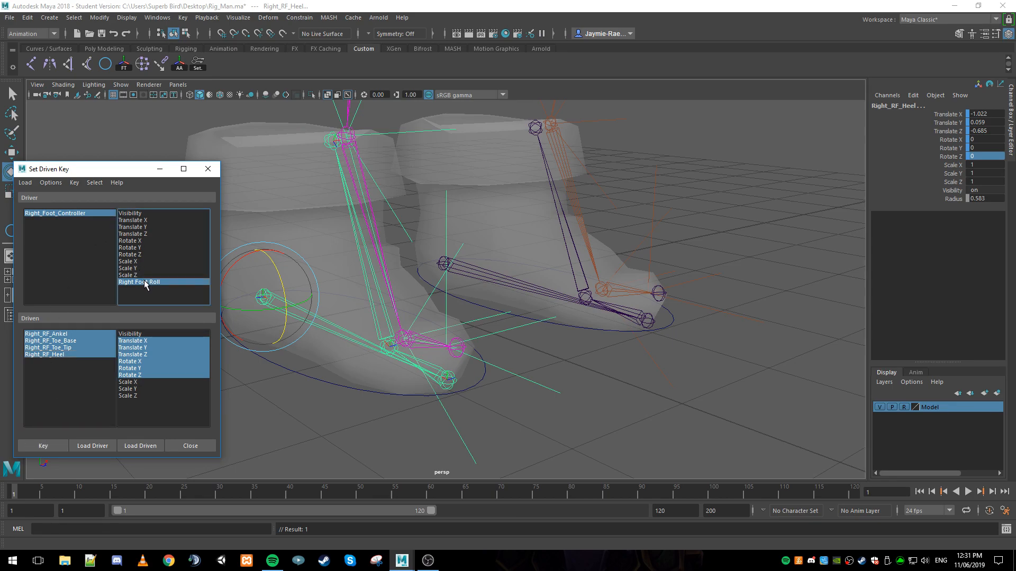
left_click(68, 213)
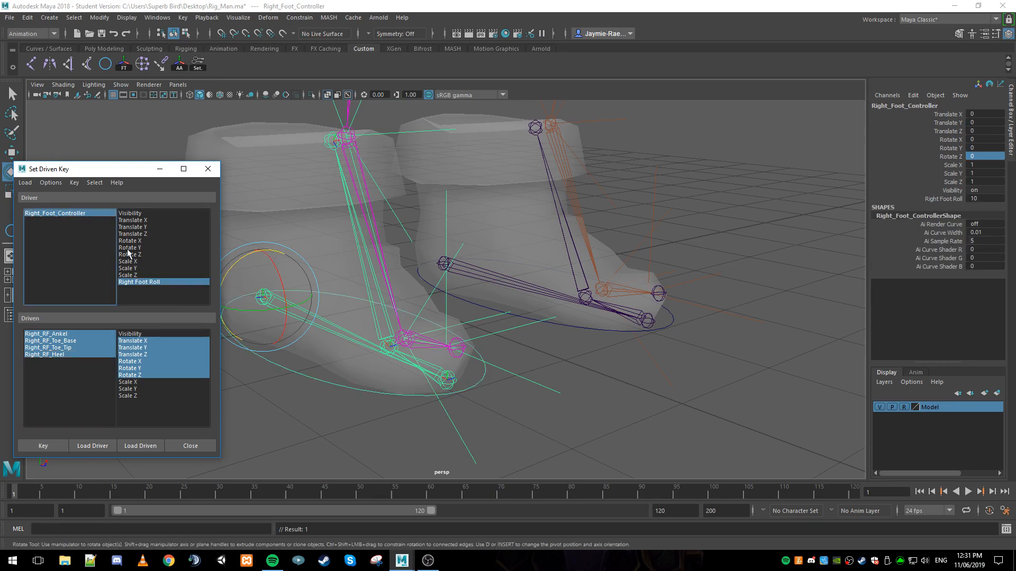
double_click(977, 199)
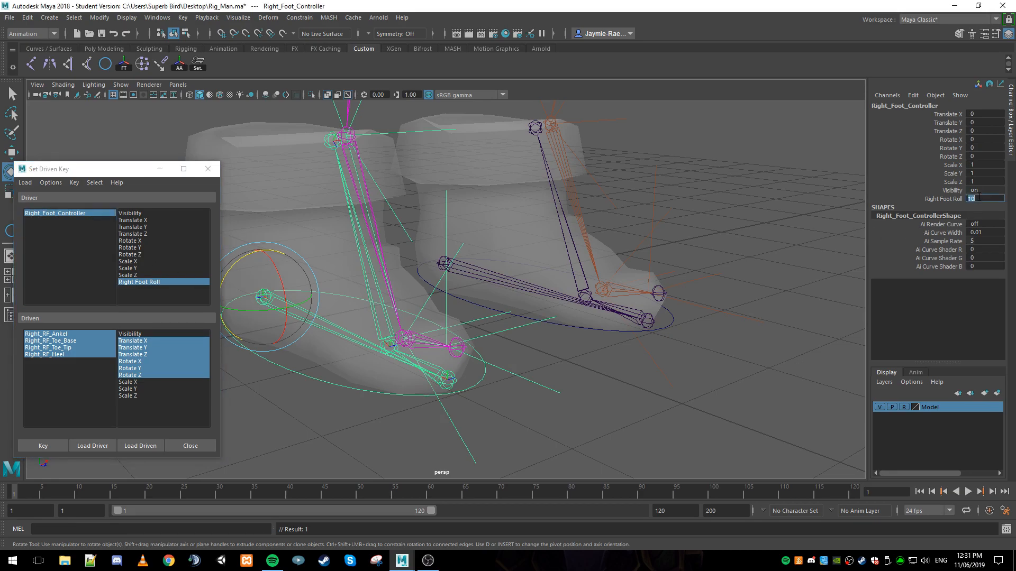
type("-10")
key("Return")
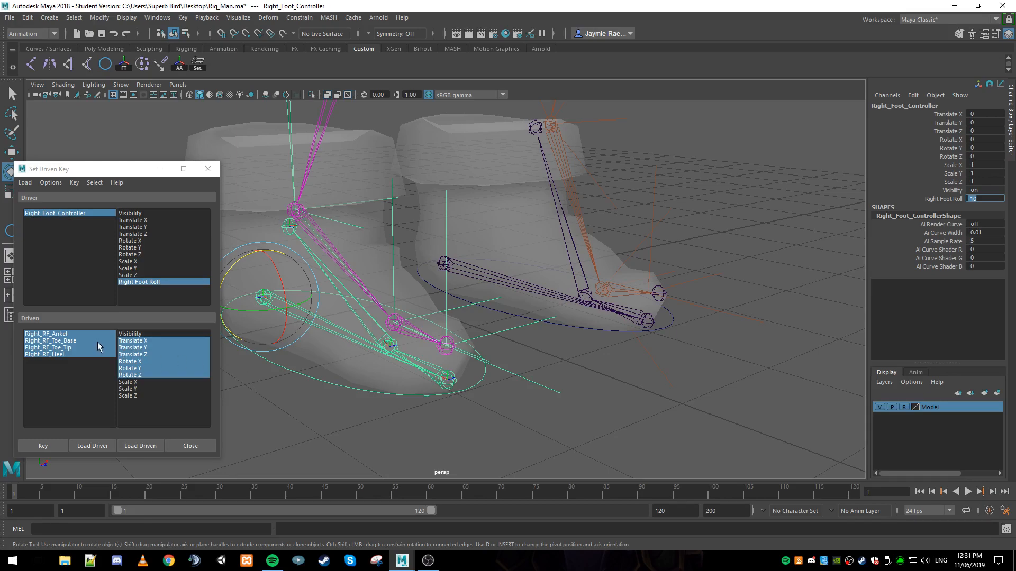
Set the left foot controller's Left Foot Roll to -10 as a reference pose.
left_click(506, 312)
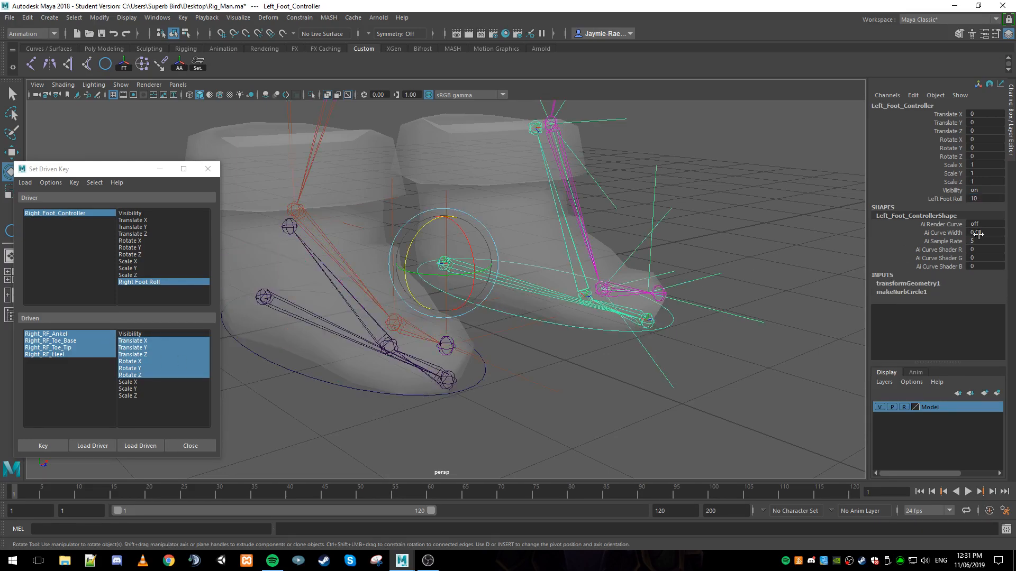
double_click(985, 200)
type("-10")
key("Return")
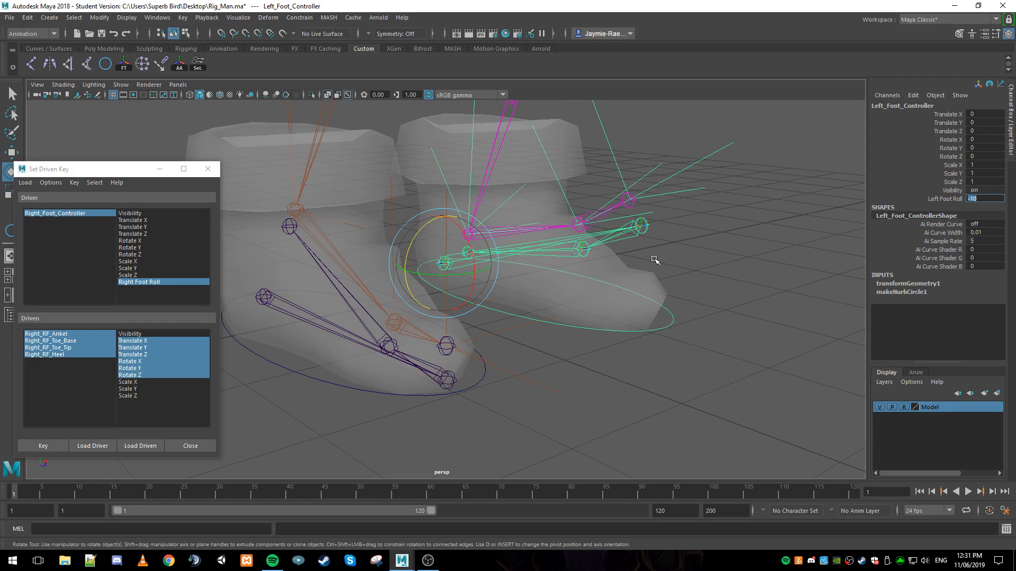
Copy the left reverse-foot heel joint's Rotate Z of 16.771 to the right reverse-foot heel joint.
left_click_drag(656, 262, 641, 279, "alt")
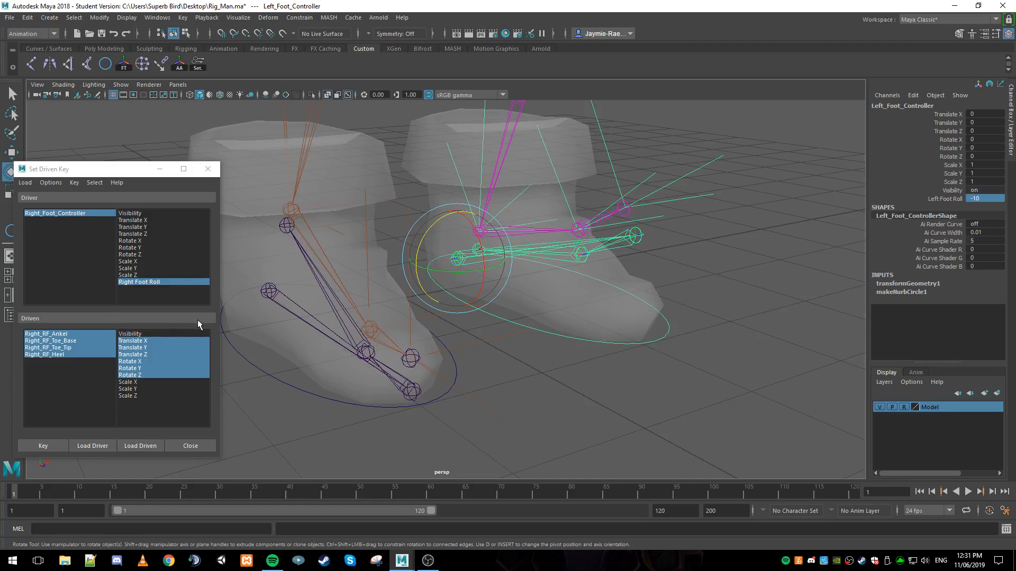
left_click(450, 258)
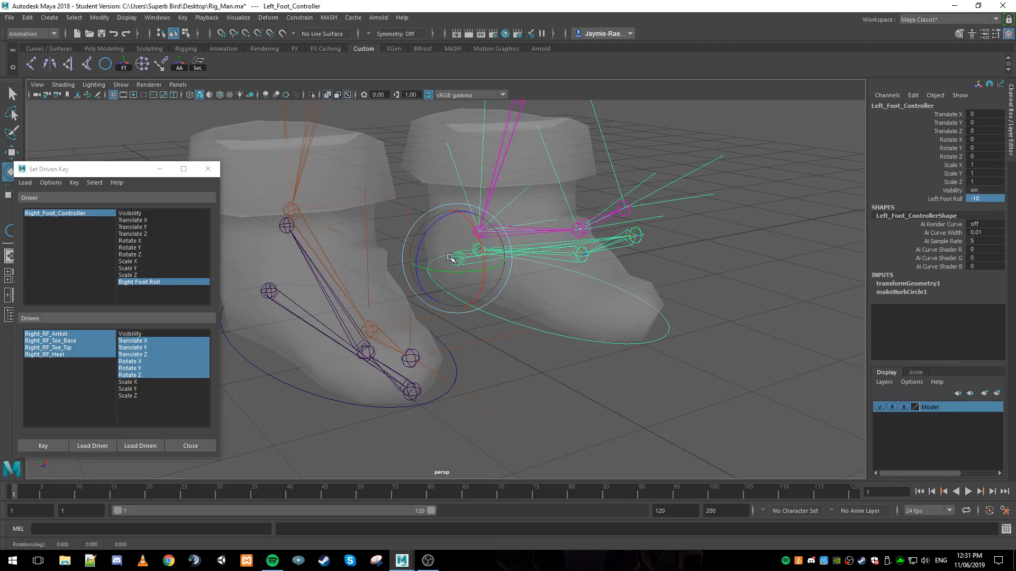
key("q")
left_click(458, 258)
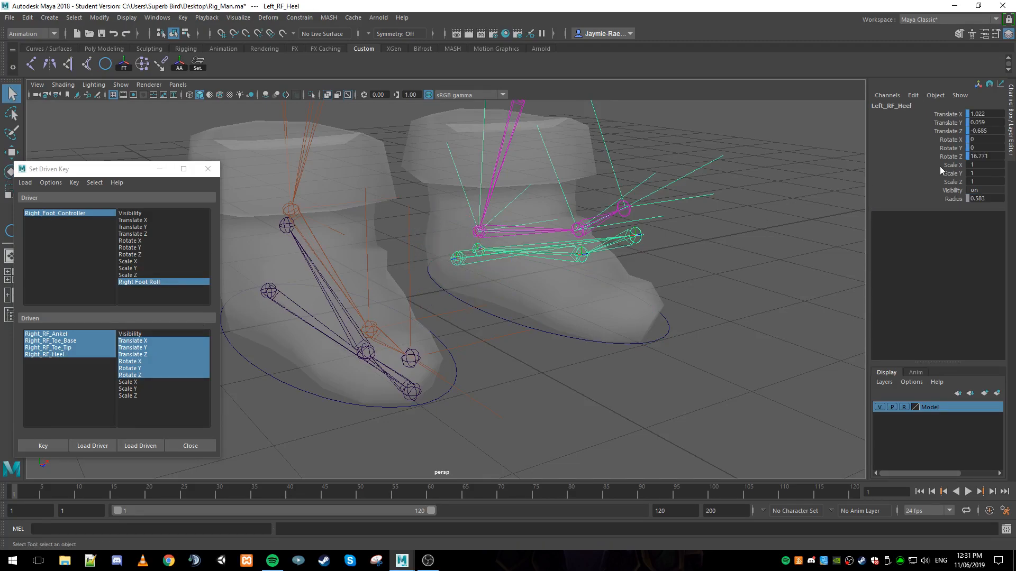
double_click(985, 156)
left_click(62, 355)
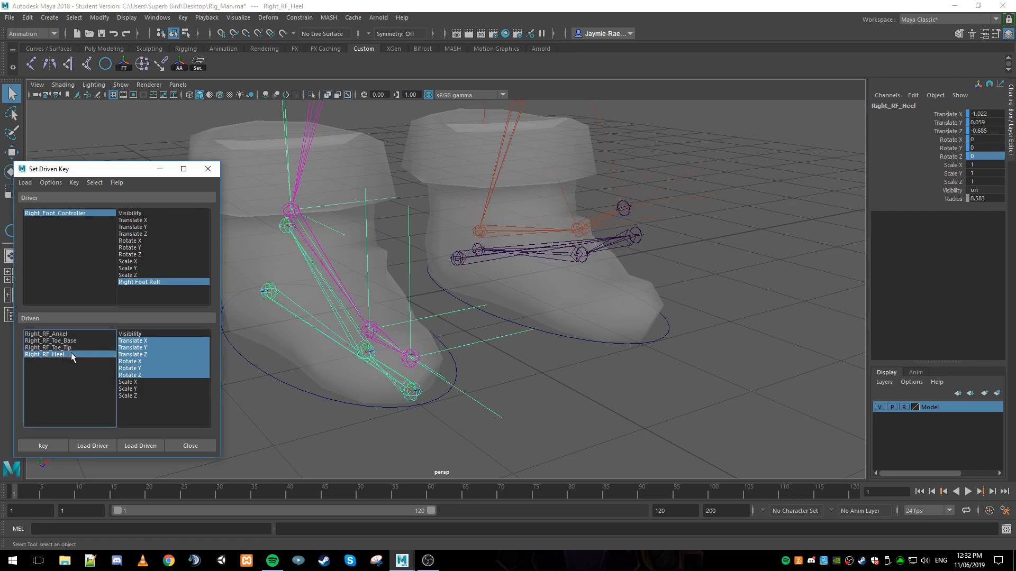
left_click(132, 375)
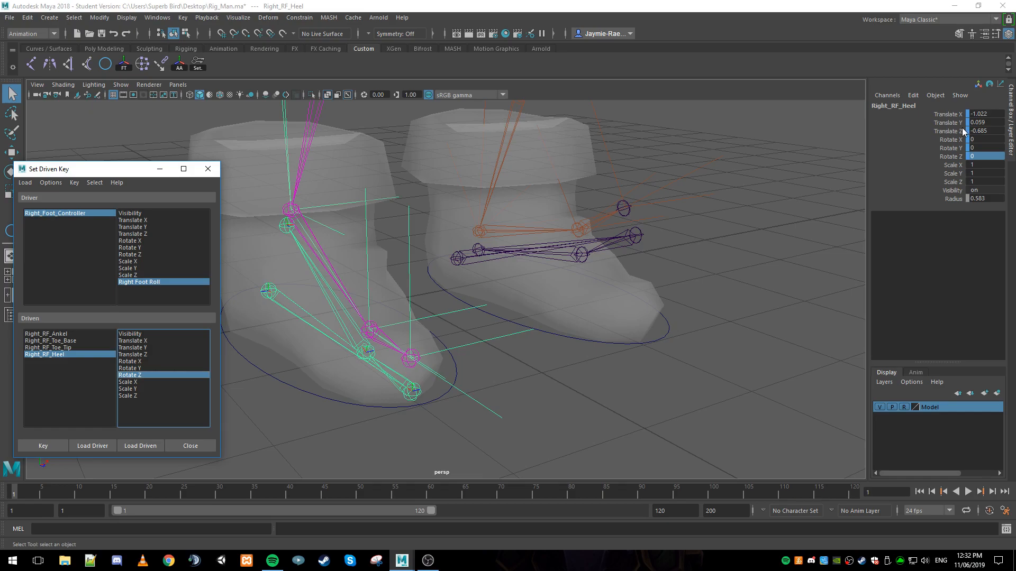
double_click(987, 156)
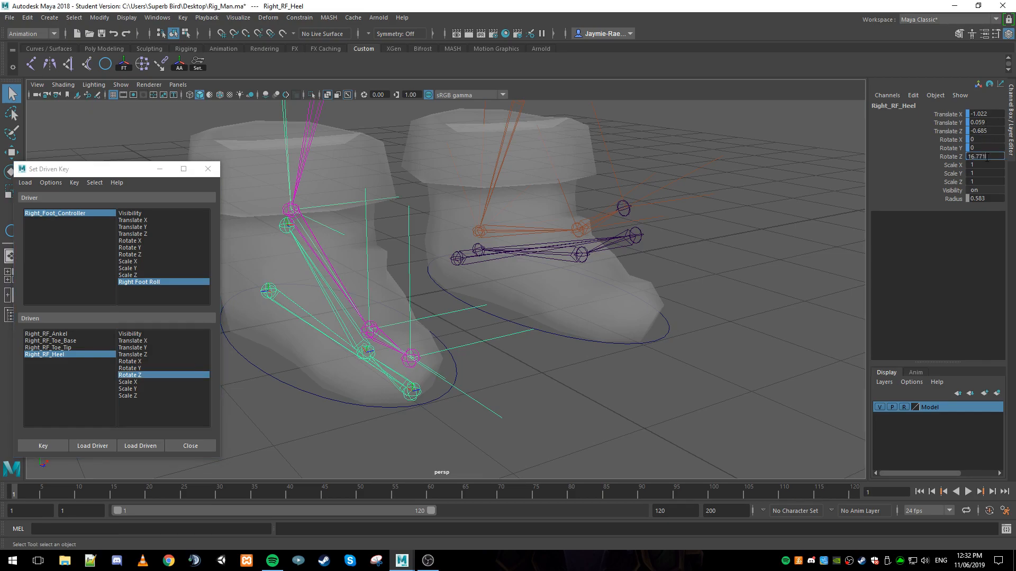
type("16.771")
key("Return")
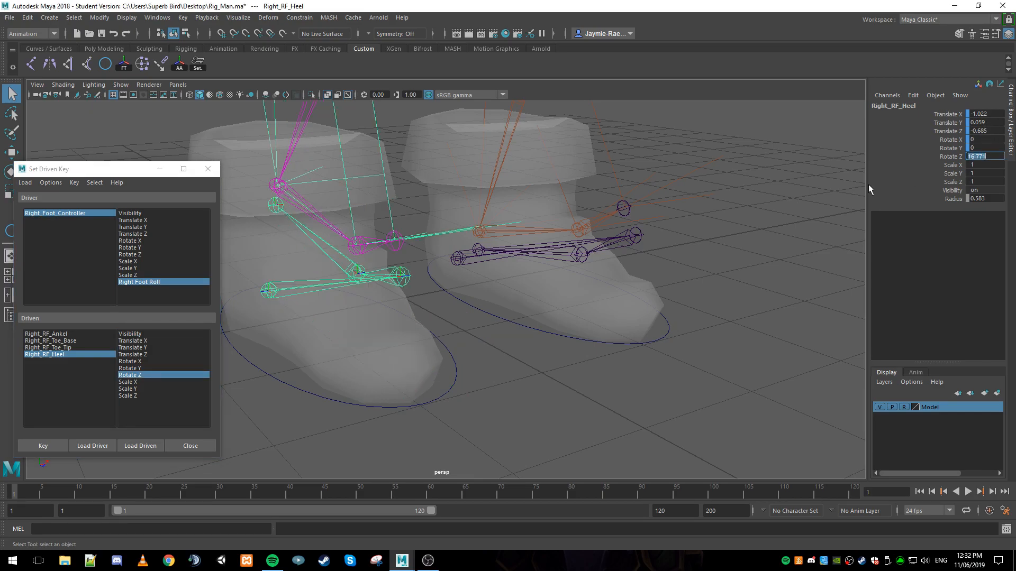
Copy the left reverse-foot toe tip joint's Rotate Z of -13.526 to the right reverse-foot toe tip joint.
left_click(577, 256)
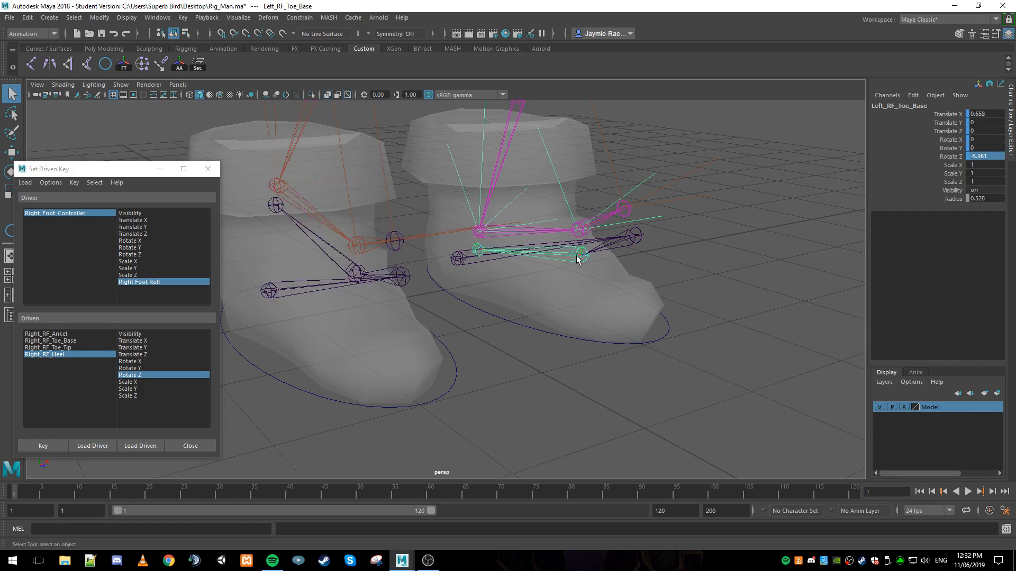
left_click(635, 234)
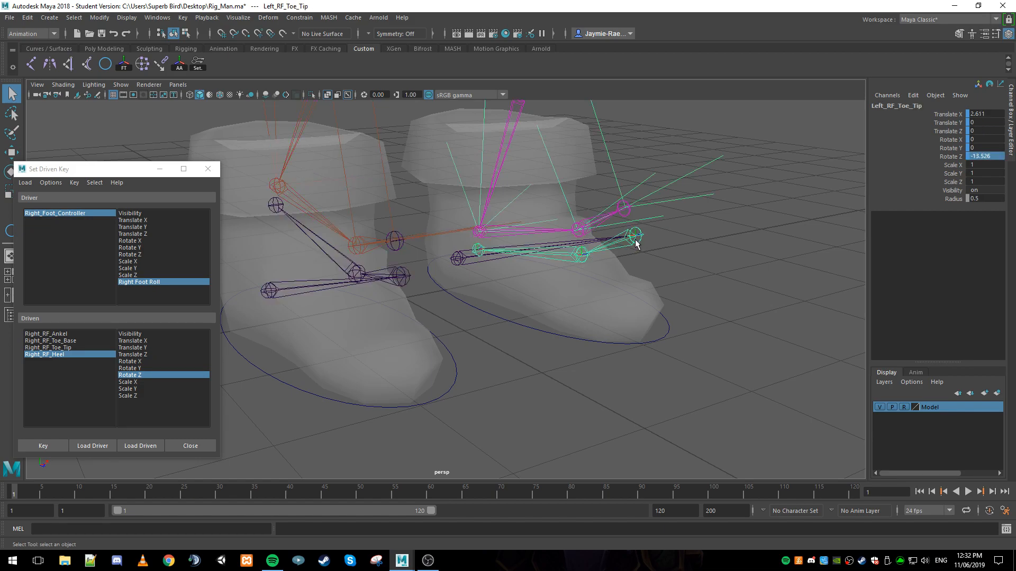
double_click(987, 157)
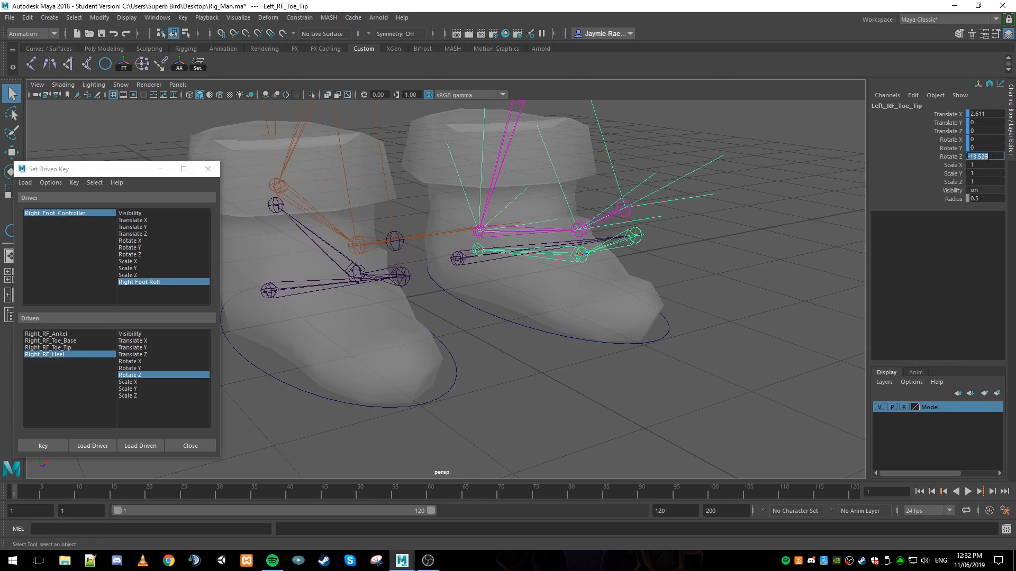
left_click(63, 348)
left_click(977, 156)
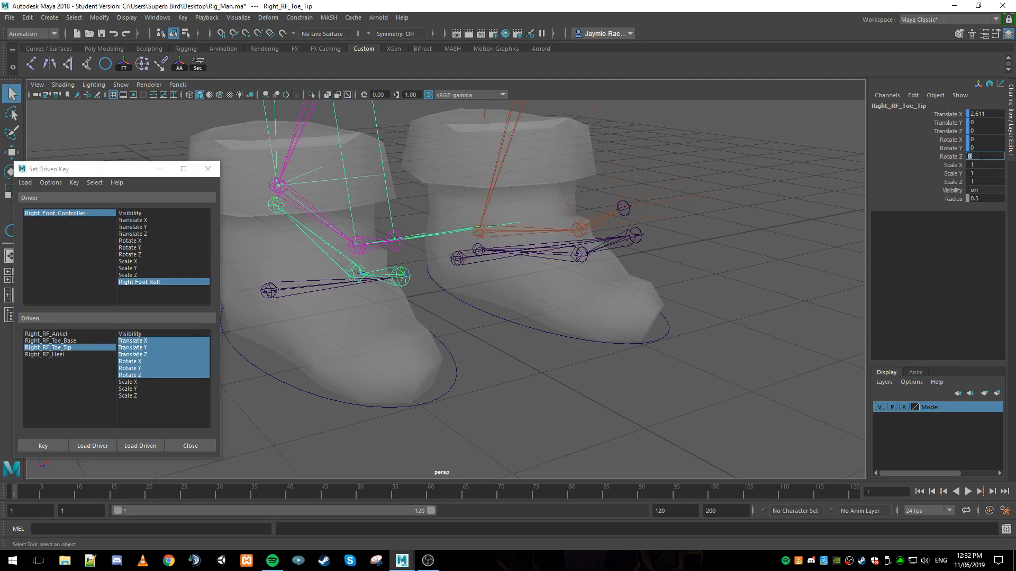
key("Return")
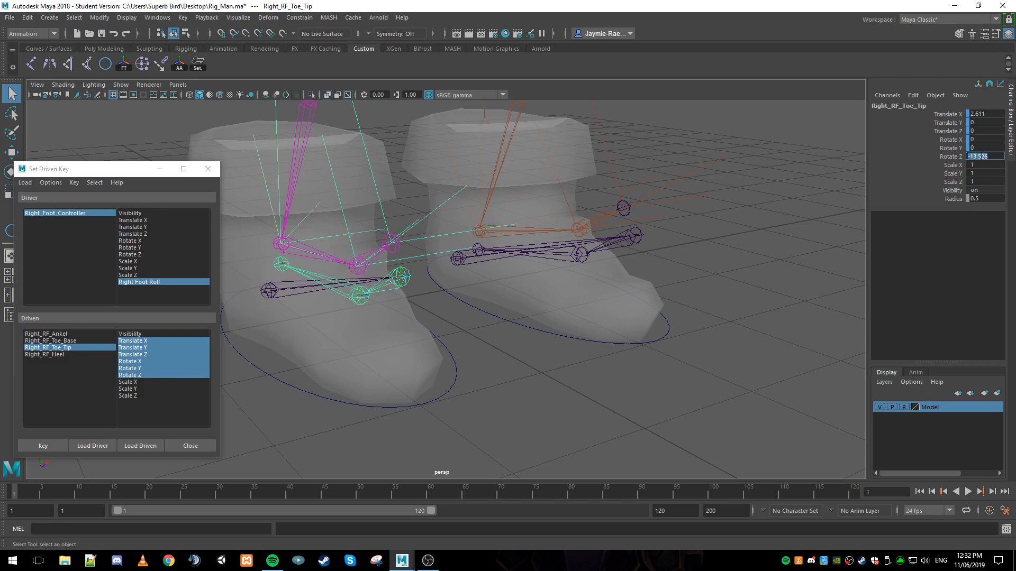
Copy the left reverse-foot toe base joint's Rotate Z of -5.961 to the right toe base joint and set its driven key.
left_click(580, 255)
left_click(997, 156)
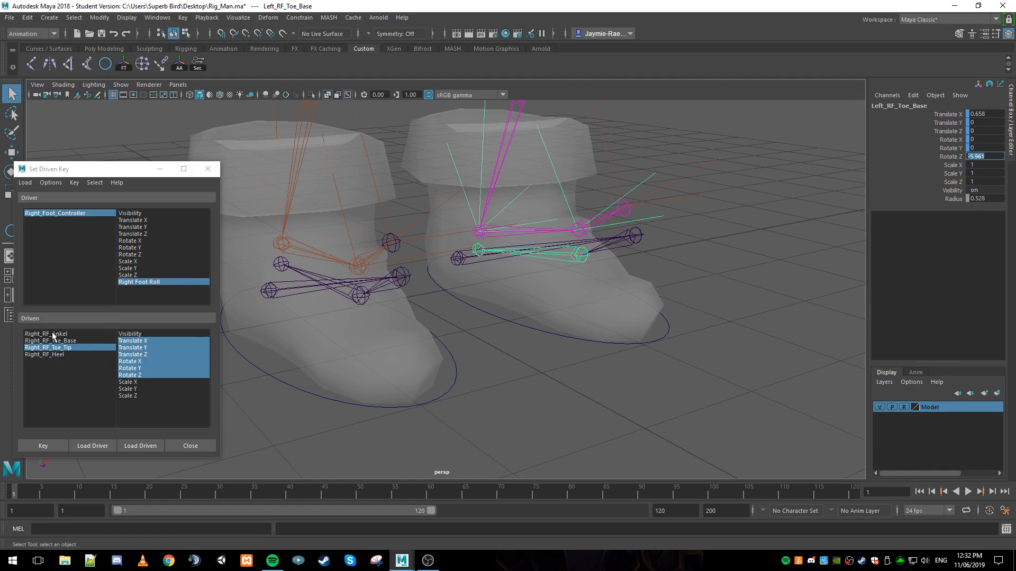
left_click(66, 340)
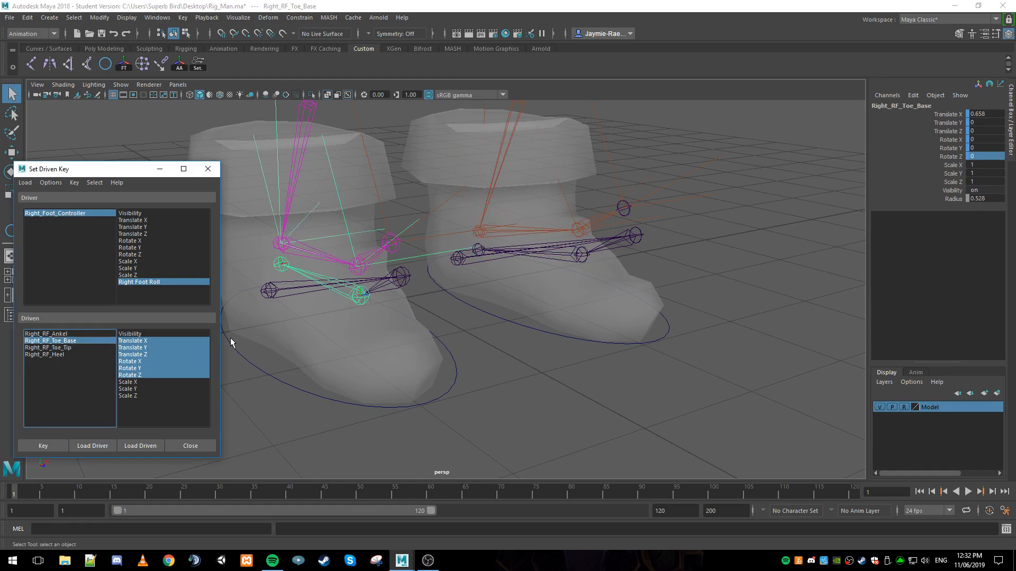
left_click(151, 374)
left_click(994, 156)
type("-5.961")
key("Return")
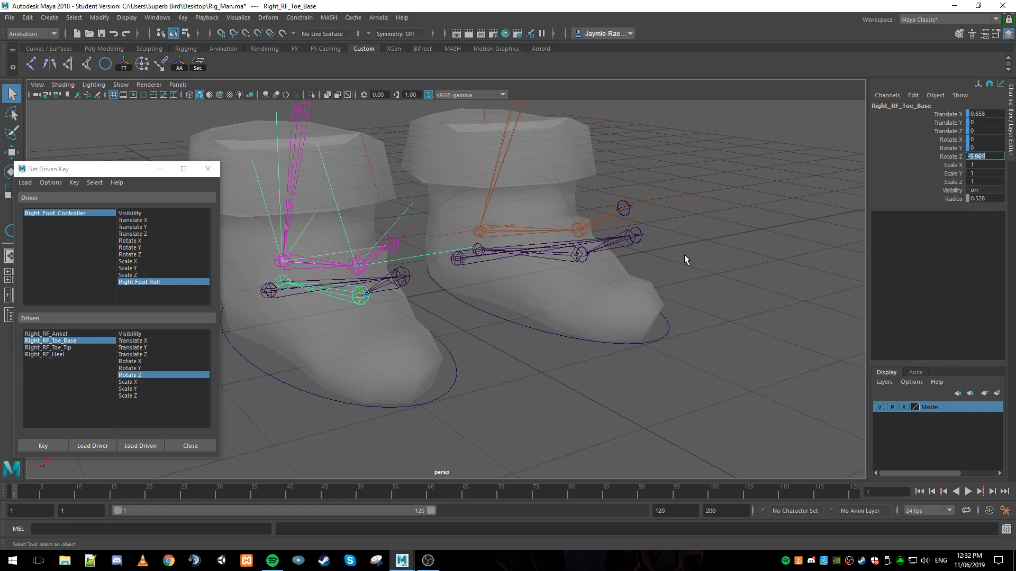
left_click(42, 446)
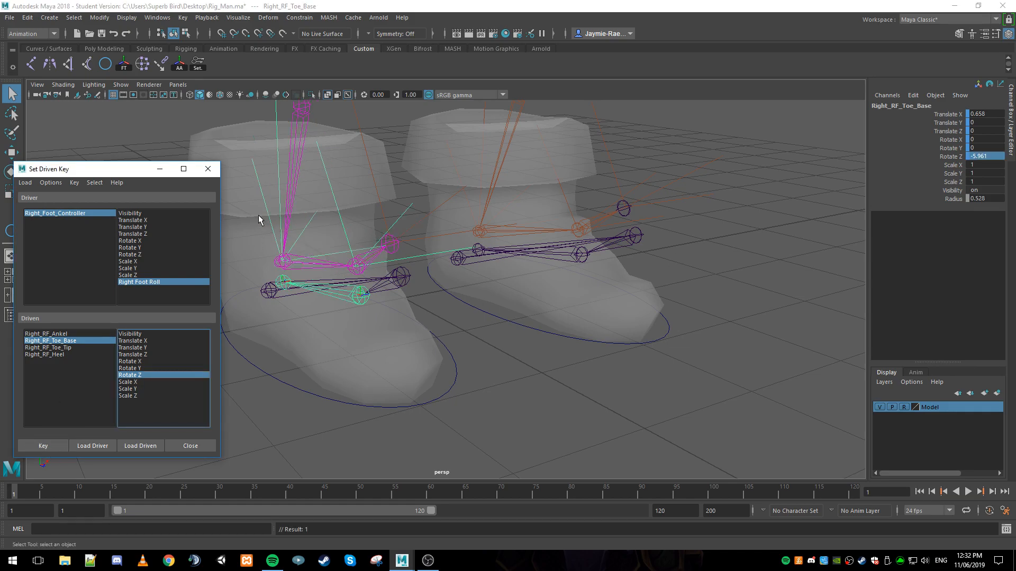
left_click(207, 169)
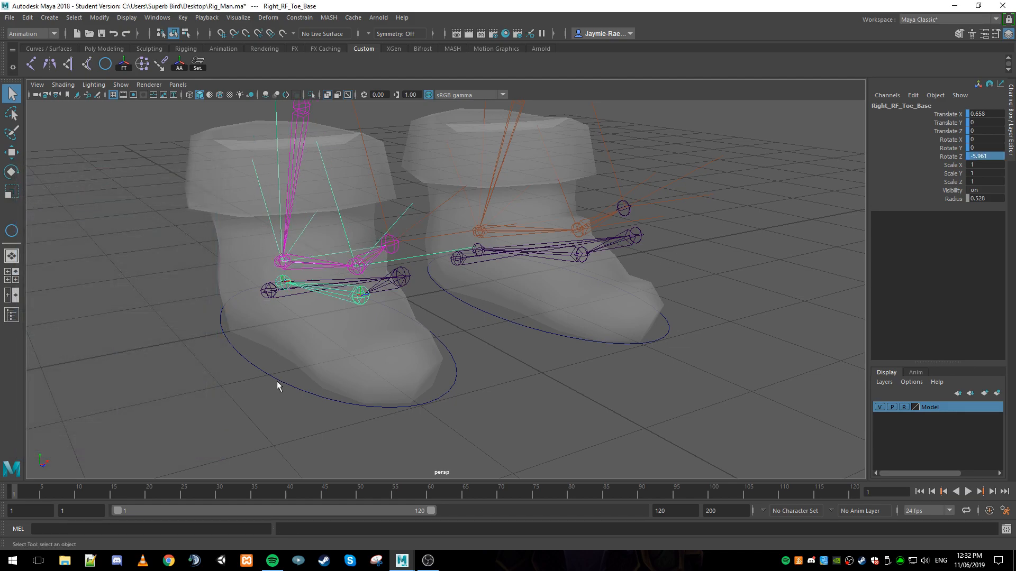
Reset Left Foot Roll and Right Foot Roll to 0 on the two foot controllers.
left_click(278, 381)
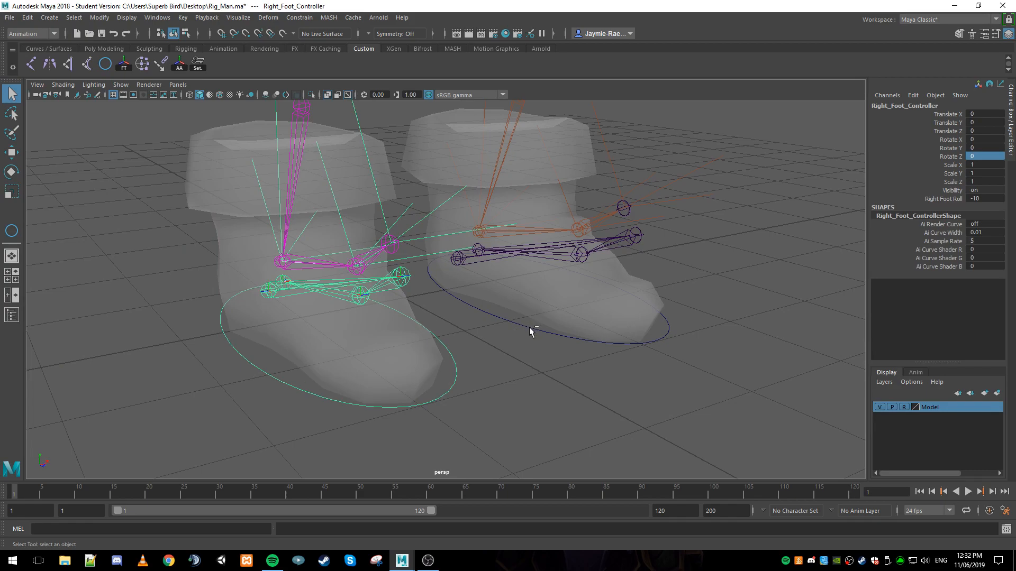
left_click(534, 330)
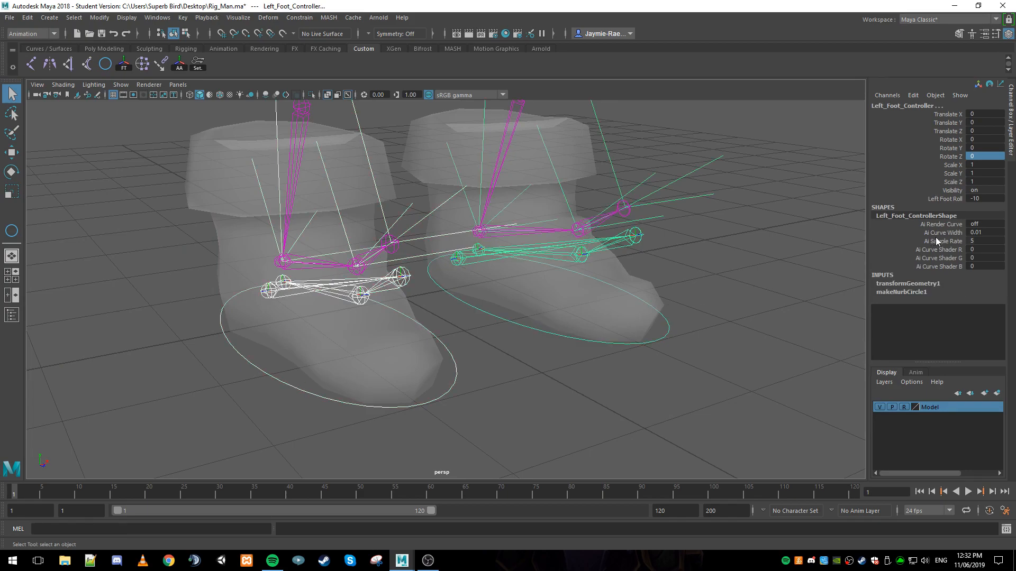
double_click(985, 199)
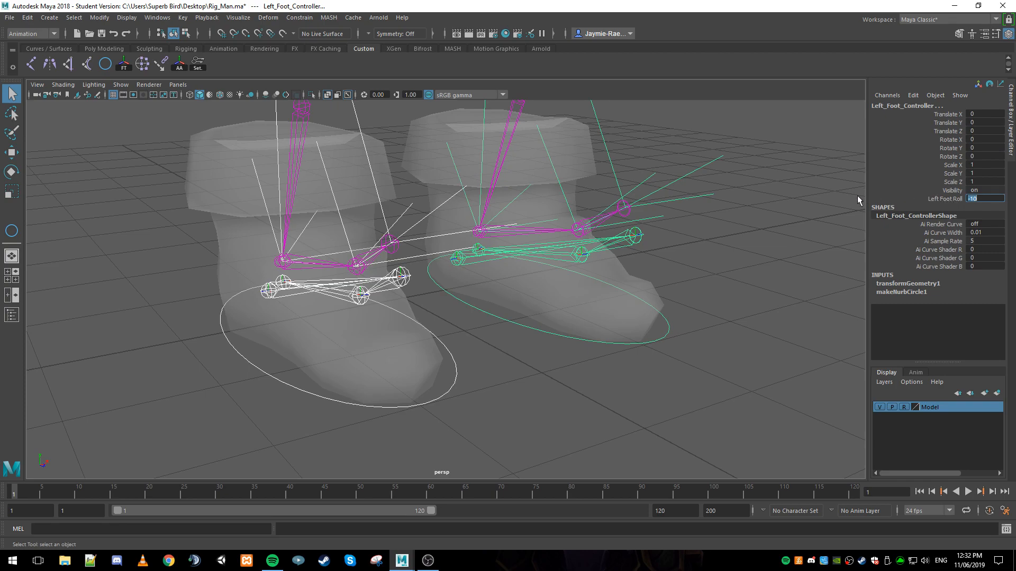
key("Return")
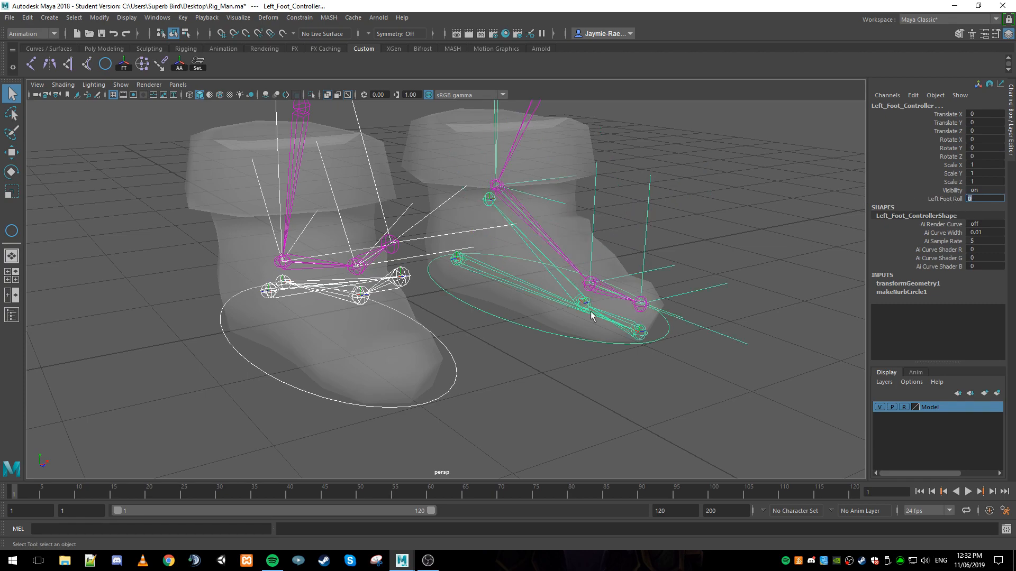
left_click(454, 374)
left_click(456, 378)
double_click(986, 199)
key("Return")
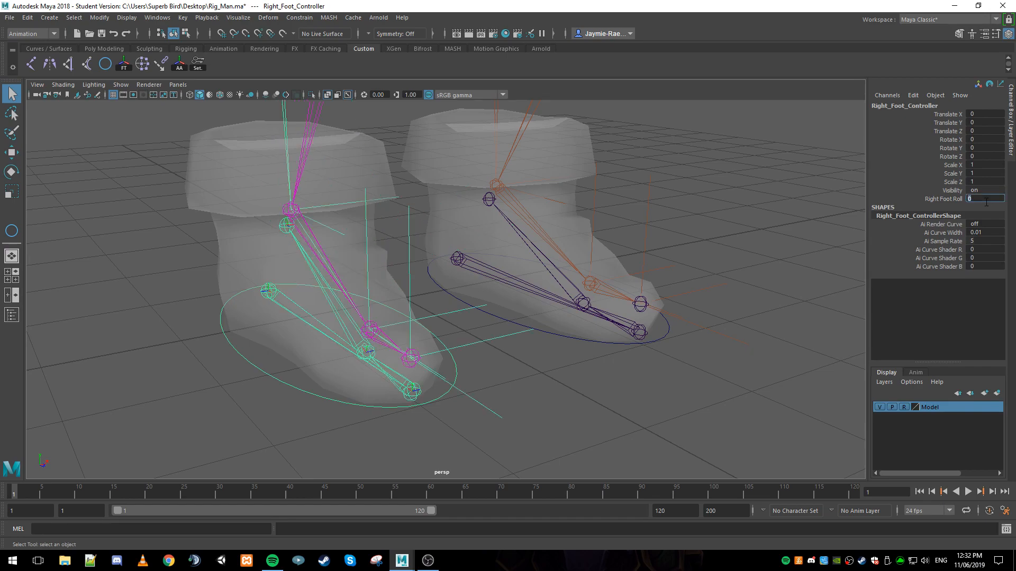
left_click_drag(732, 268, 559, 269, "alt")
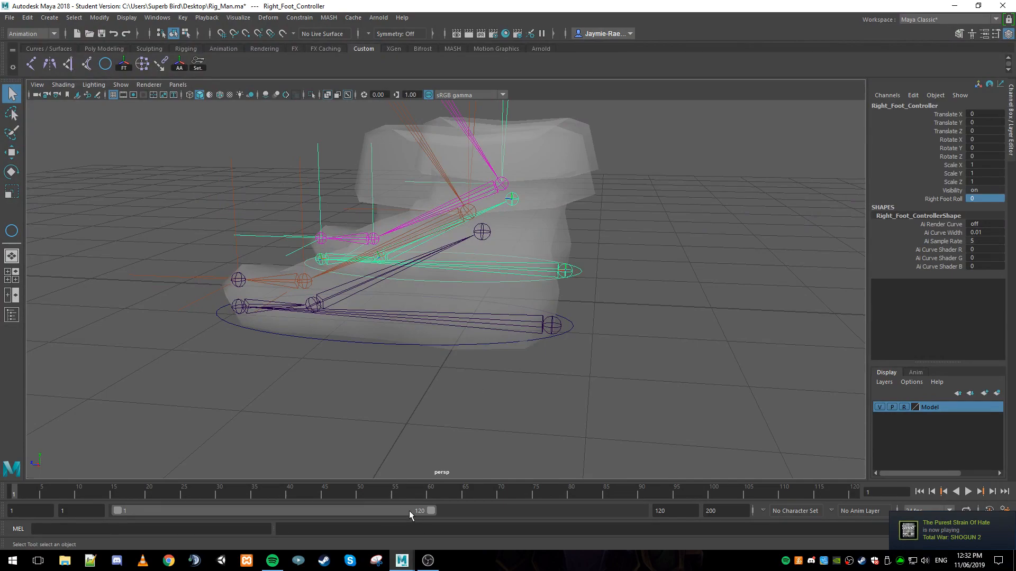
Set the left foot controller's Left Foot Roll to 10 for a comparison in the side view.
left_click(418, 387)
key("space")
key("space")
scroll(599, 399, "up", 5)
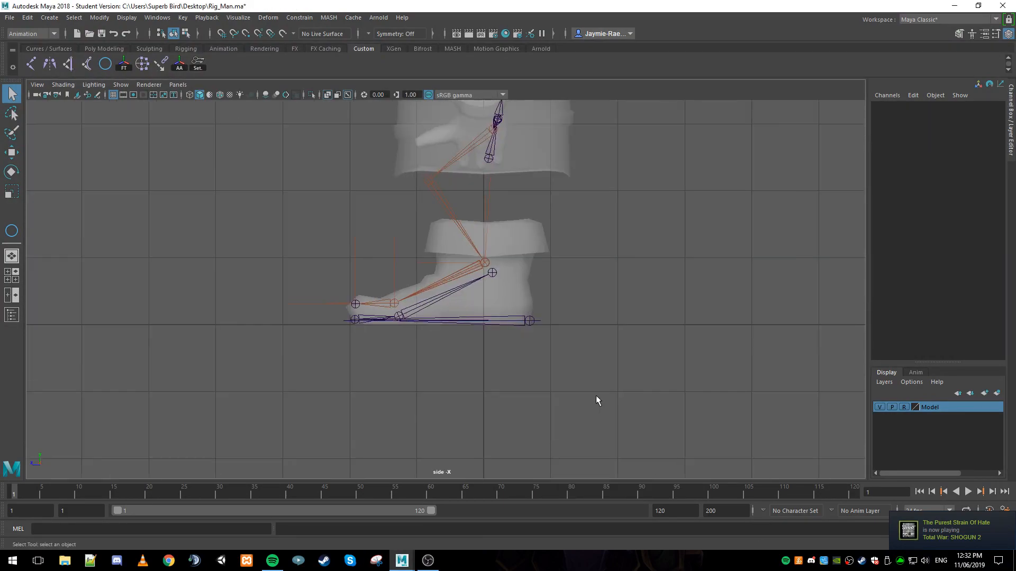
left_click(595, 340)
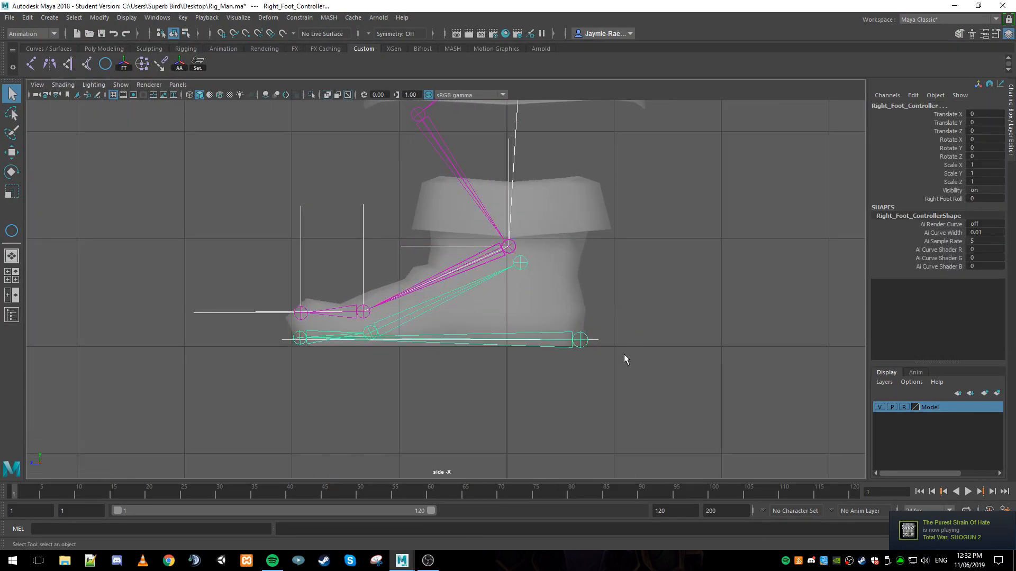
left_click(622, 352)
left_click(595, 339)
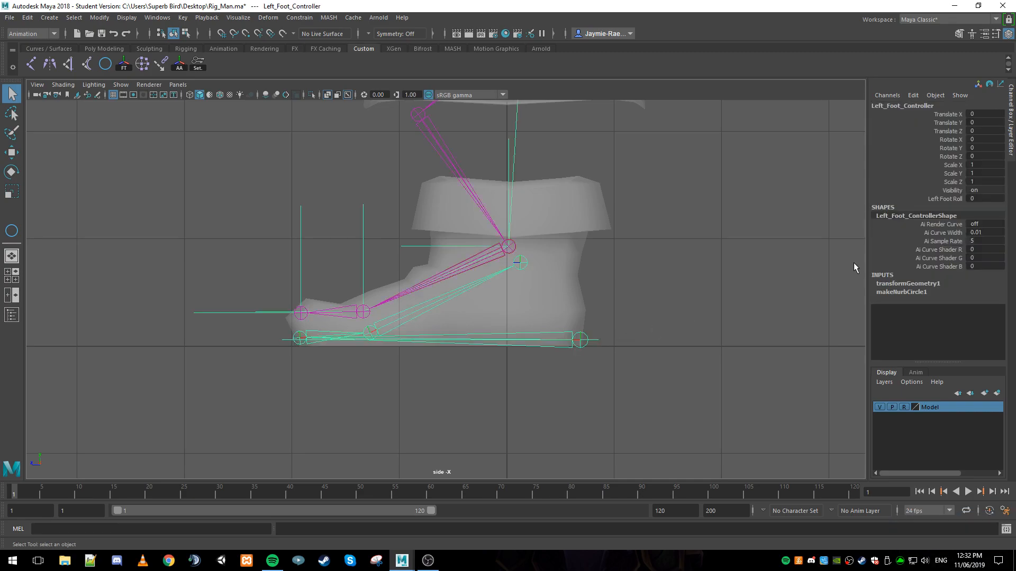
double_click(983, 198)
type("10")
key("Return")
left_click_drag(713, 301, 710, 303, "alt")
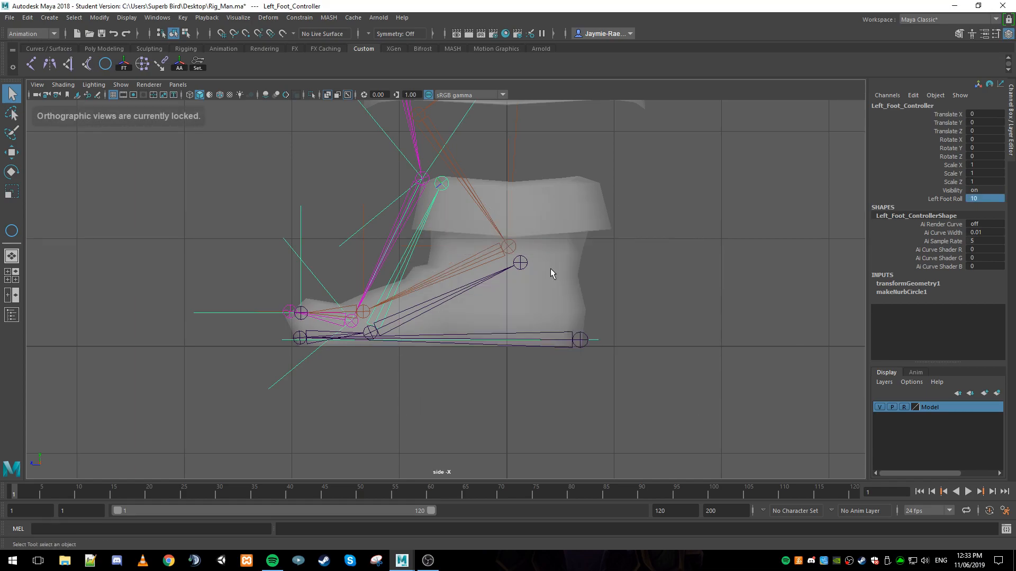
Test the right foot controller's Right Foot Roll at 10, ending with the value -10.
key("space")
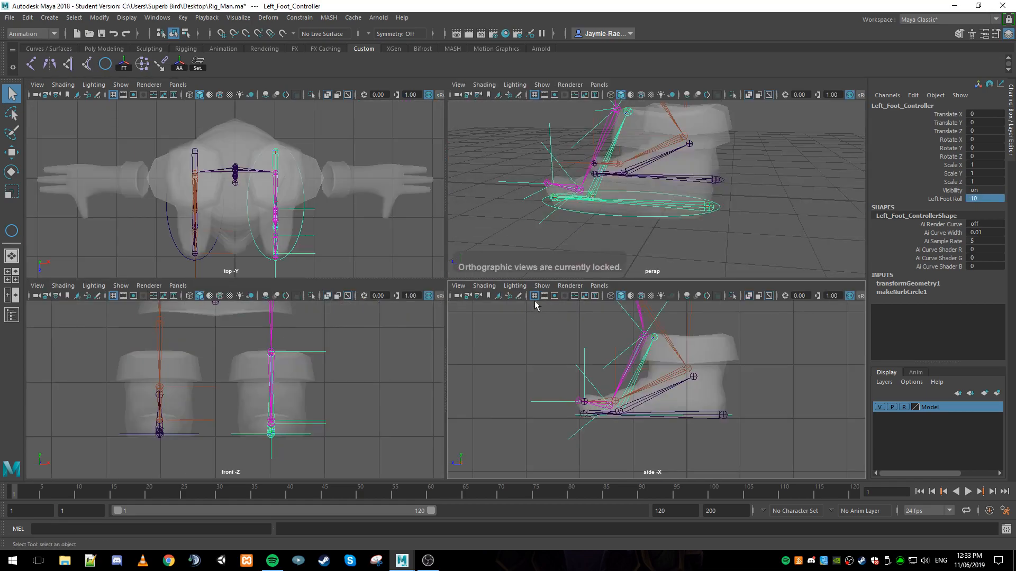
left_click(704, 184)
key("space")
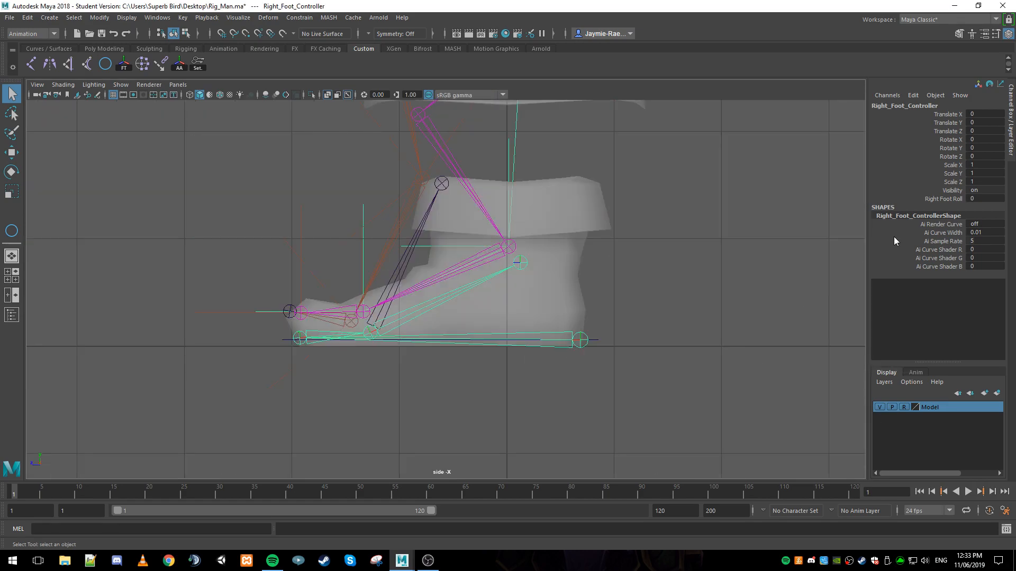
double_click(984, 200)
type("10")
key("Return")
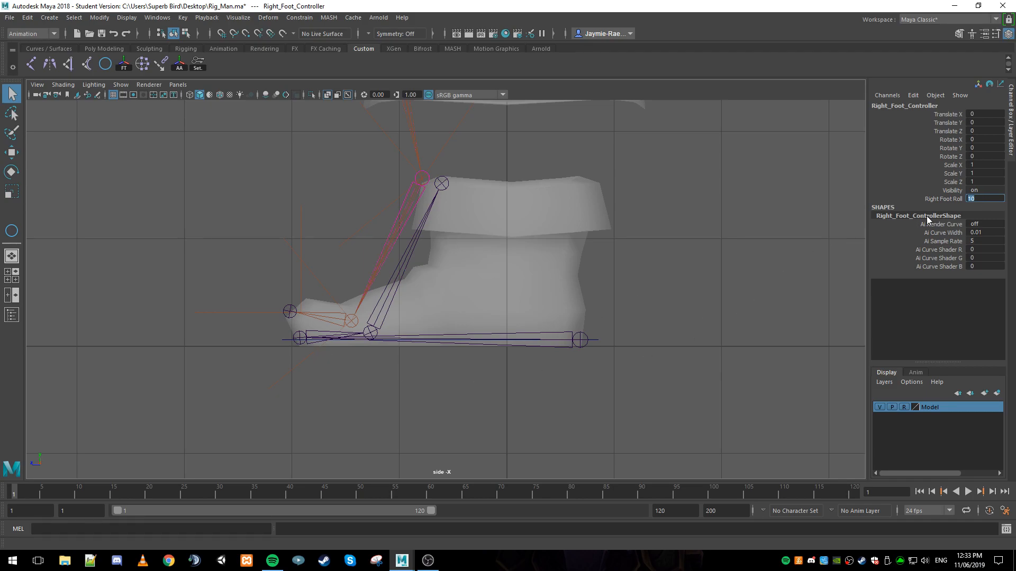
type("-10")
key("Return")
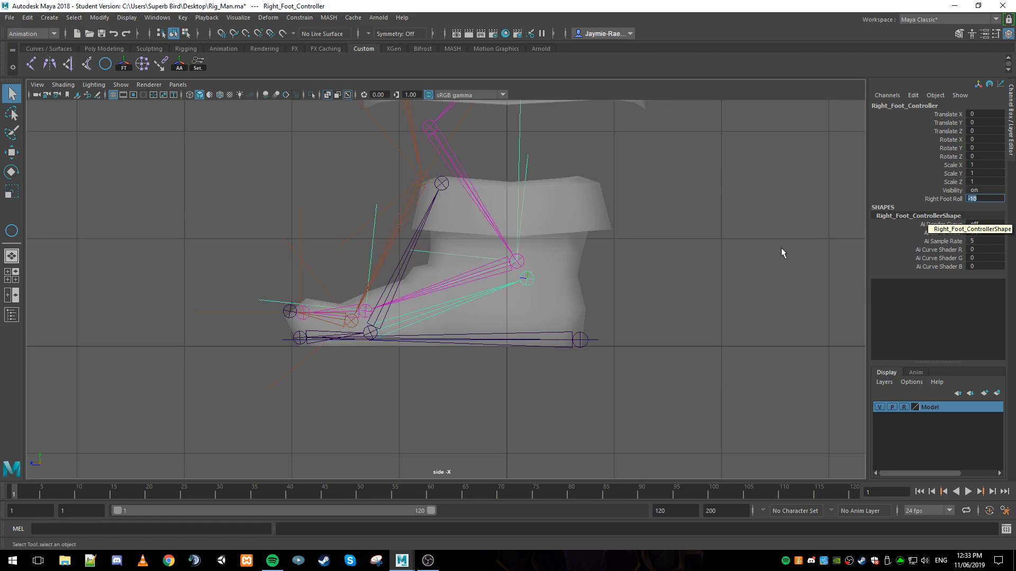
Test the left foot controller's Left Foot Roll at -10 and return the foot to its neutral pose.
left_click(636, 332)
key("space")
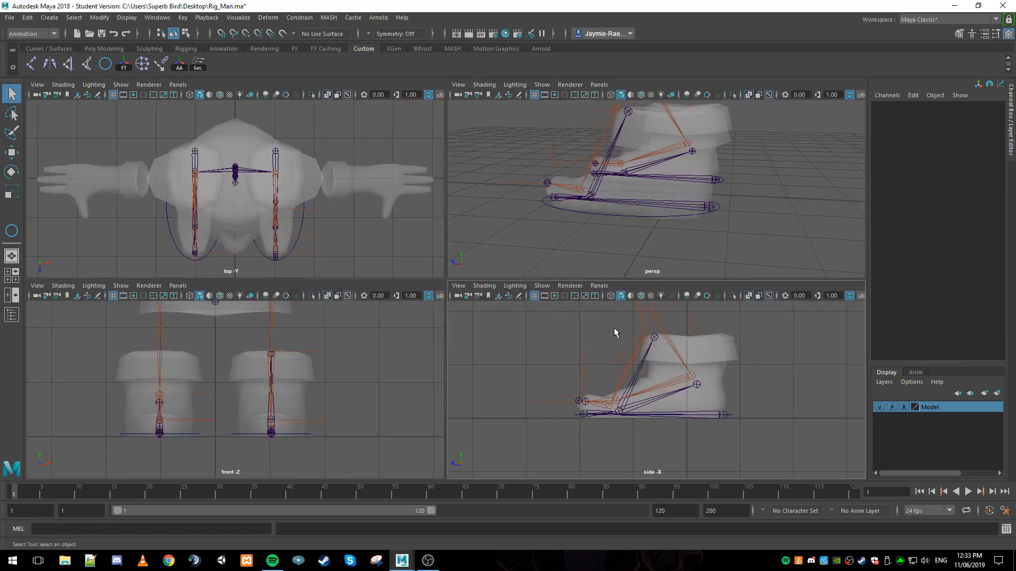
left_click(732, 416)
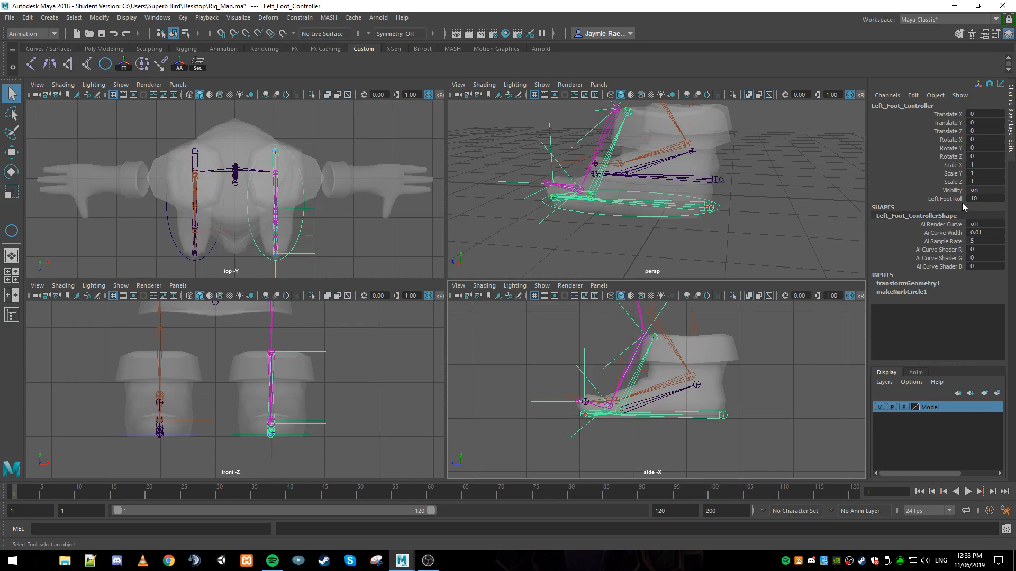
double_click(985, 199)
type("-10")
key("Return")
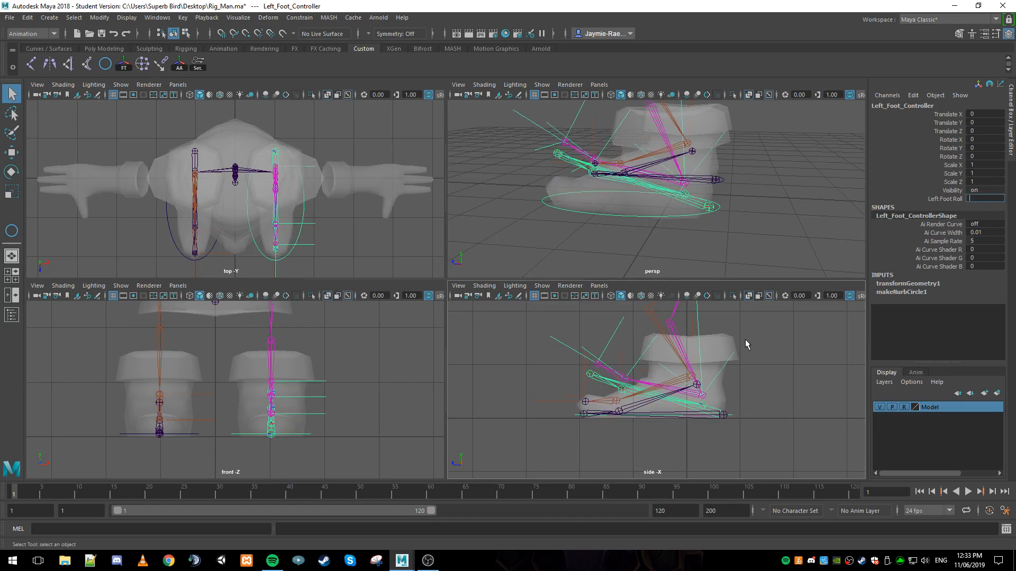
left_click(713, 226)
Compare the left and right ankle joints and reverse-foot joints in the side view for differences in position and rotation.
key("space")
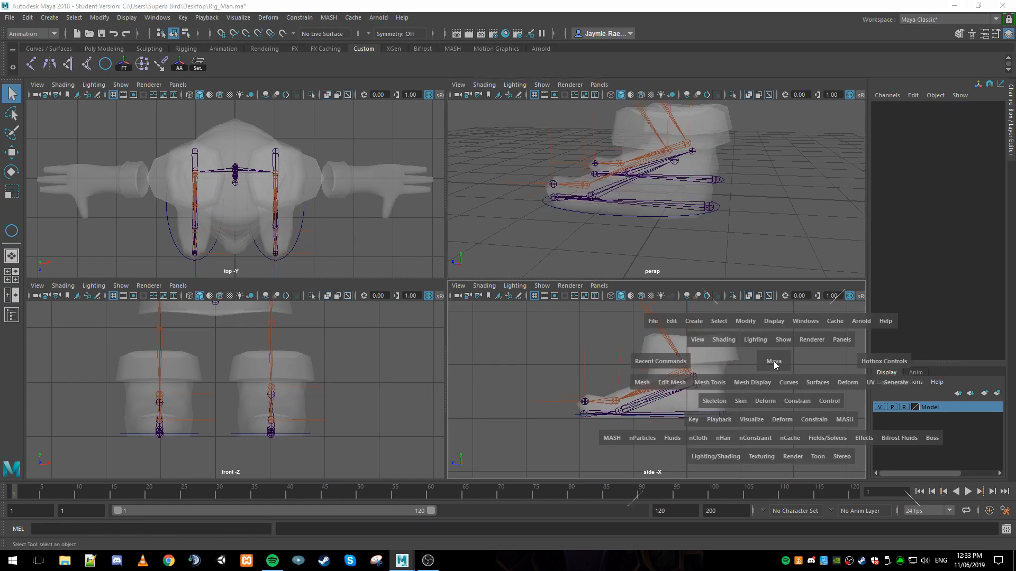
scroll(531, 324, "up", 2)
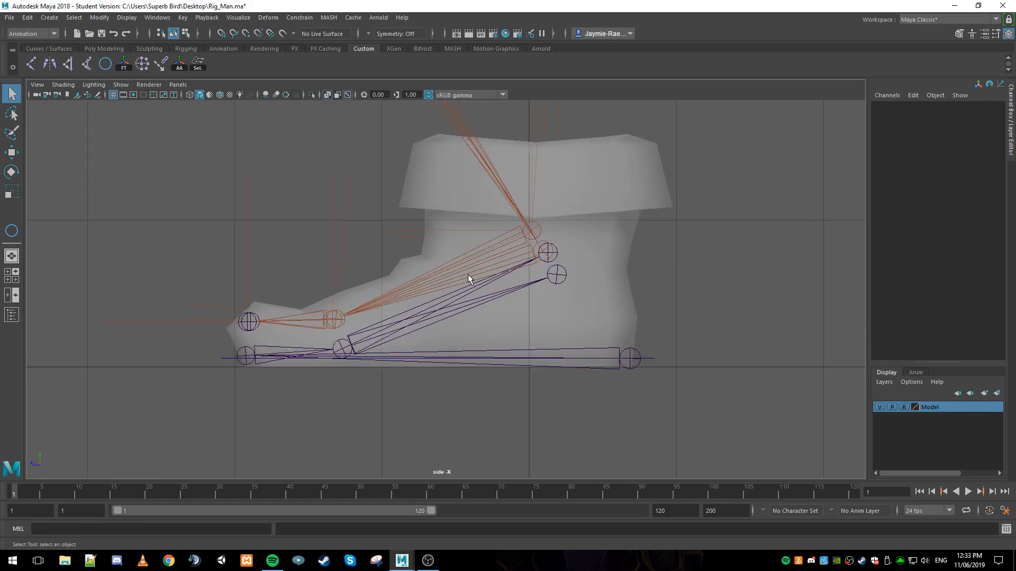
left_click(554, 281)
left_click(558, 254)
left_click(530, 234)
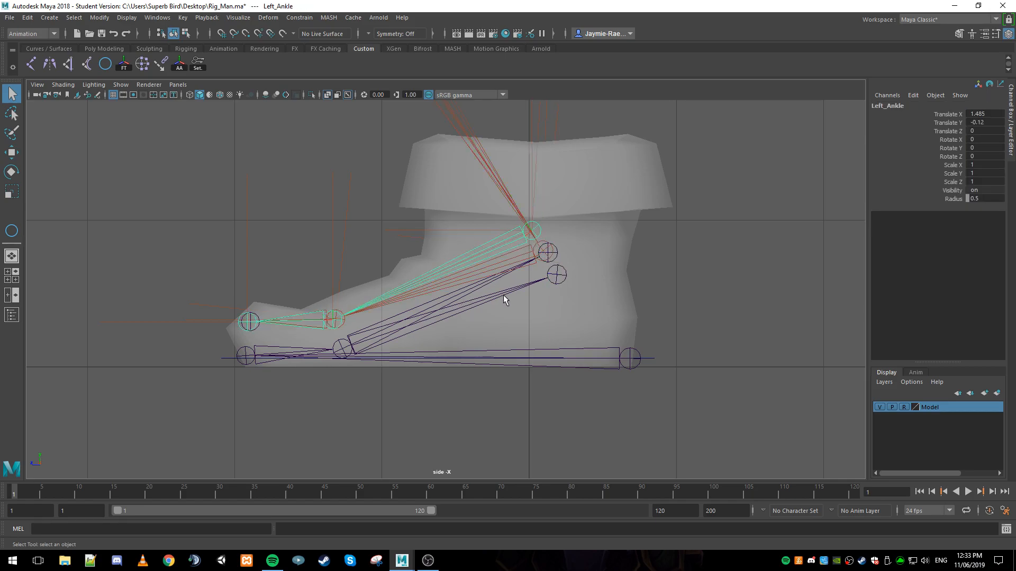
left_click(451, 389)
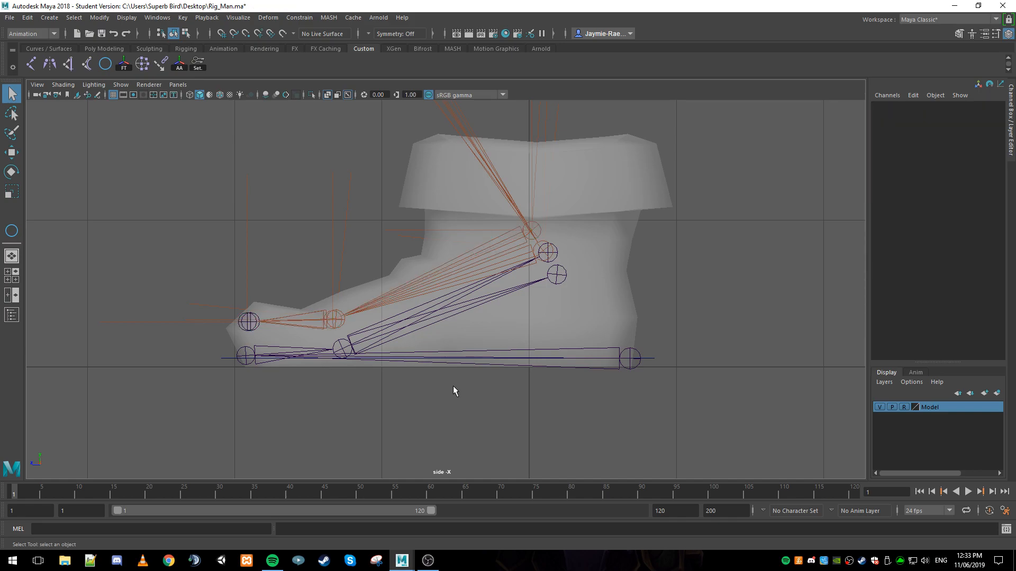
left_click(525, 258)
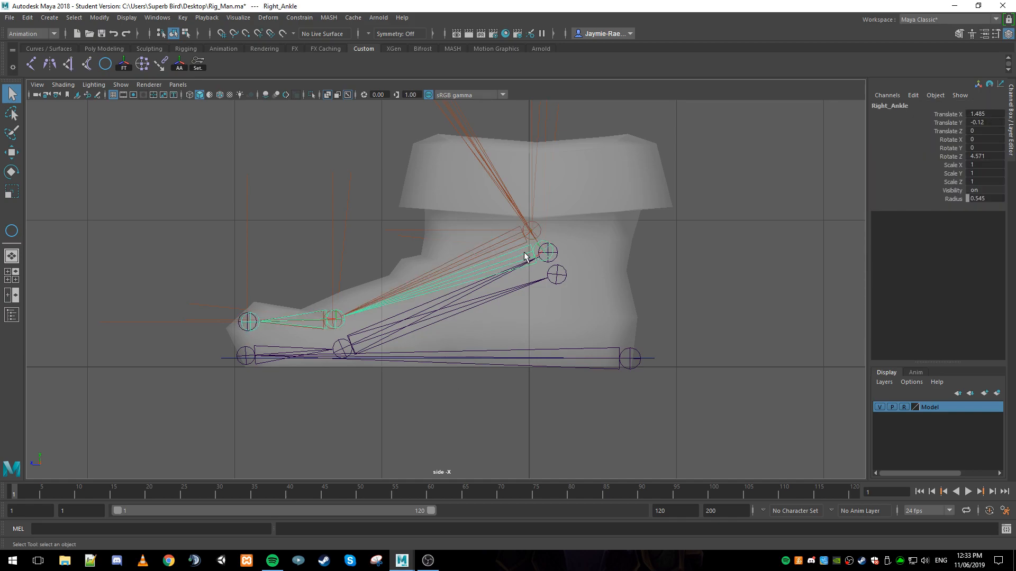
left_click(516, 233)
left_click(523, 256)
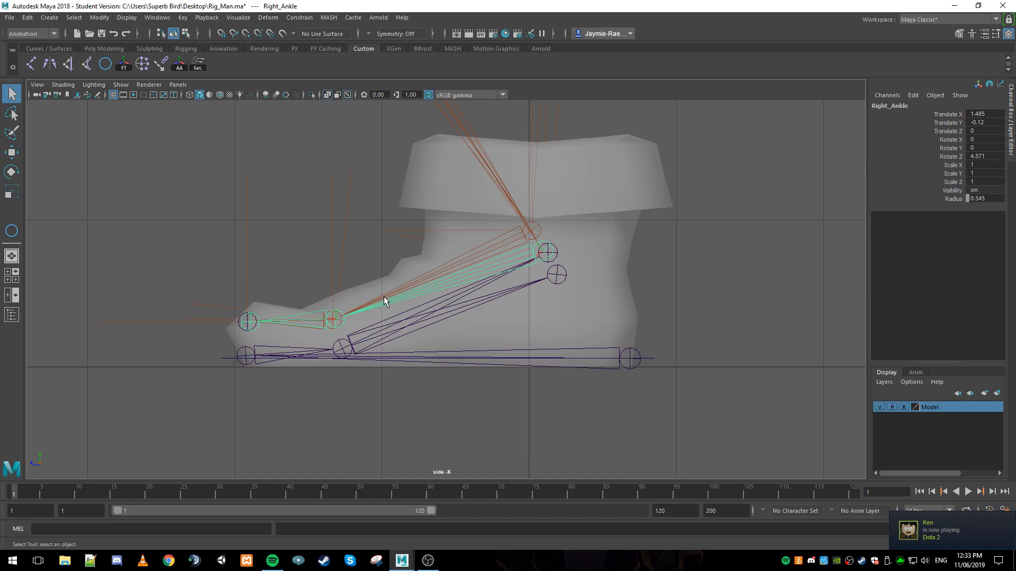
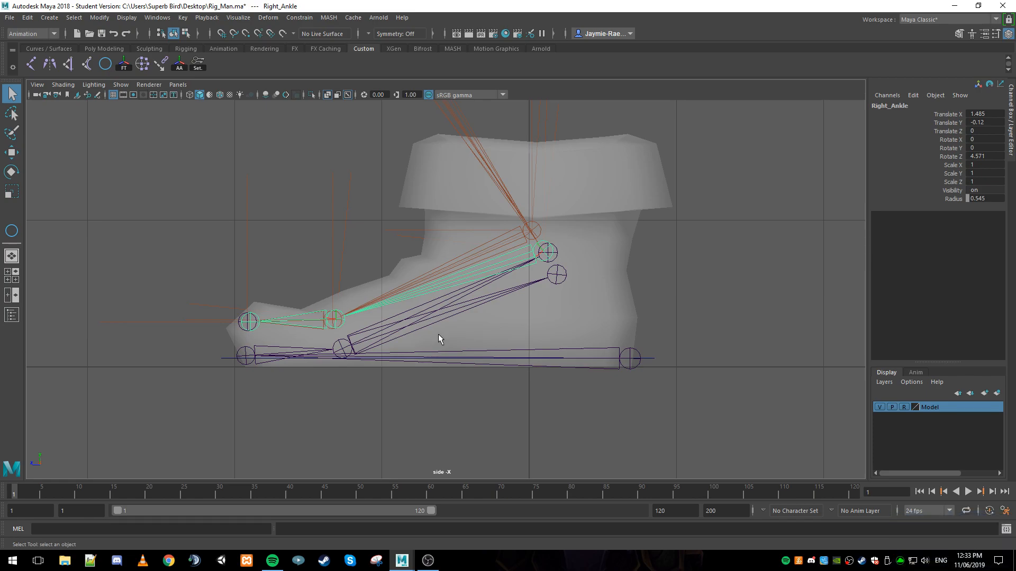
key("space")
key("space")
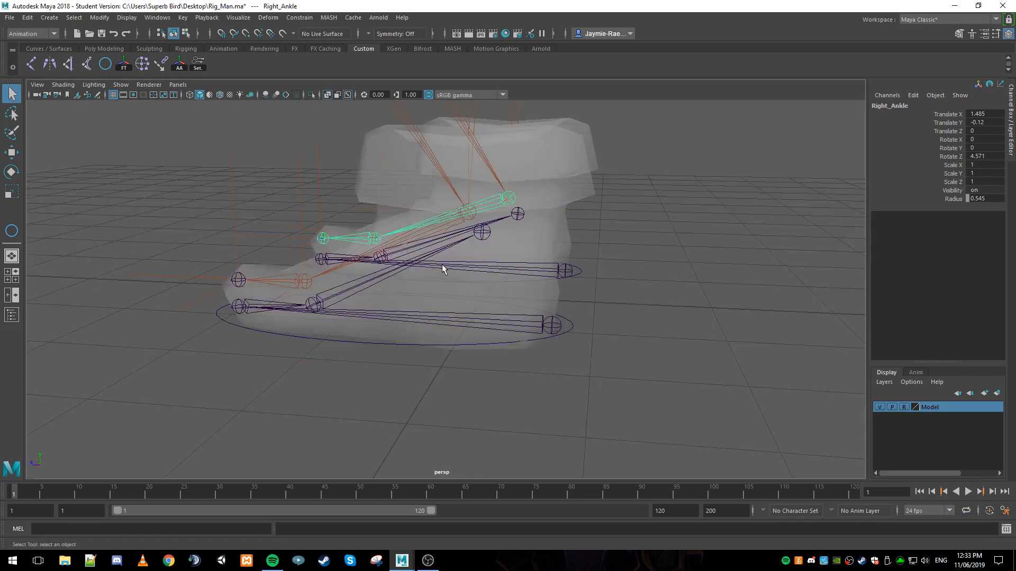
Reset the Foot Roll to 0, check both feet from the front and clear the selection.
left_click_drag(360, 279, 428, 307, "alt")
type("0")
key("Return")
left_click(459, 284)
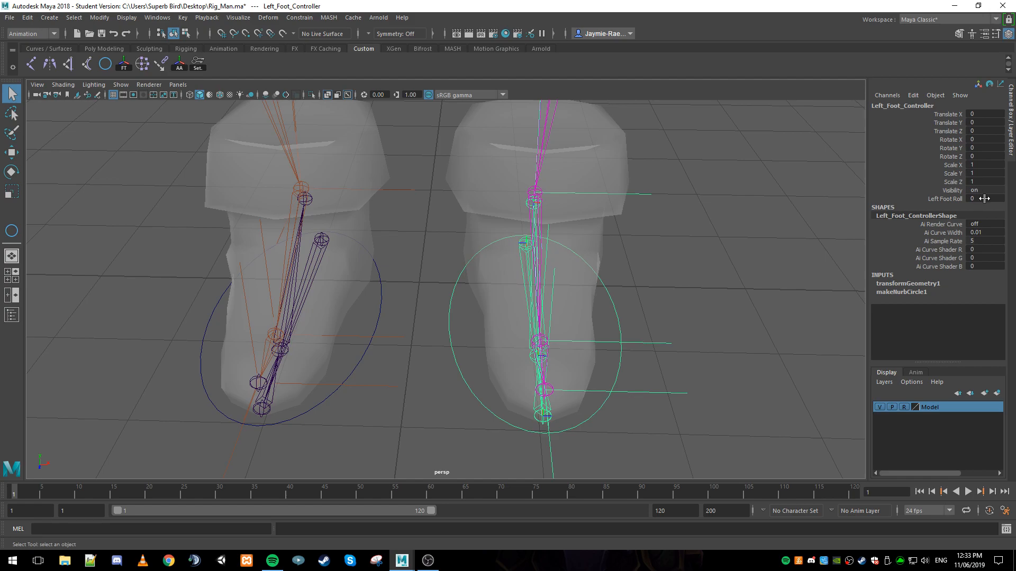
left_click_drag(622, 258, 460, 308, "alt")
left_click(456, 367)
left_click_drag(582, 347, 535, 345, "alt")
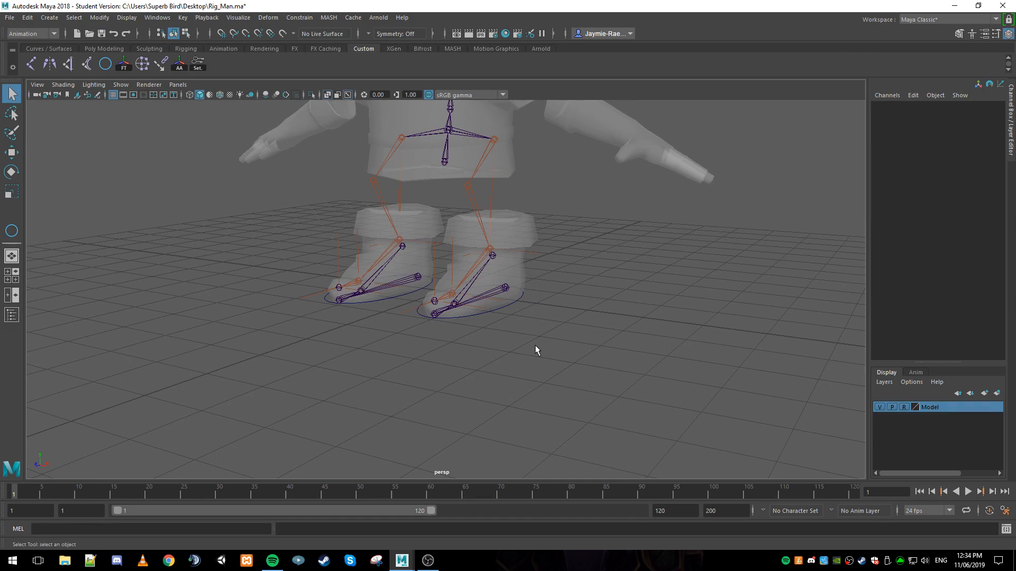
Create a NURBS circle beside the character in the front view.
scroll(490, 336, "up", 3)
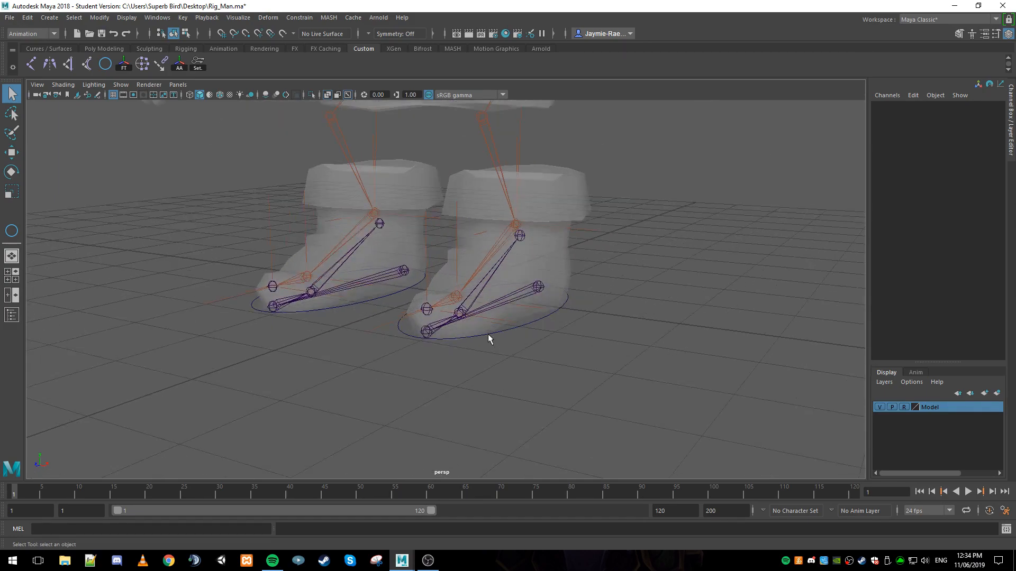
left_click_drag(464, 300, 368, 319, "alt")
scroll(369, 319, "down", 5)
scroll(368, 319, "up", 3)
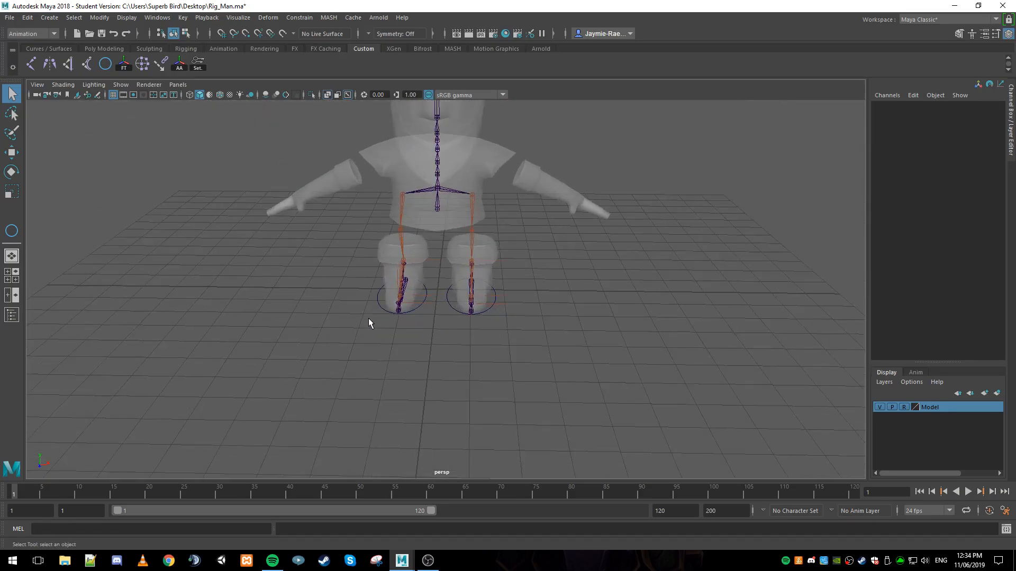
key("space")
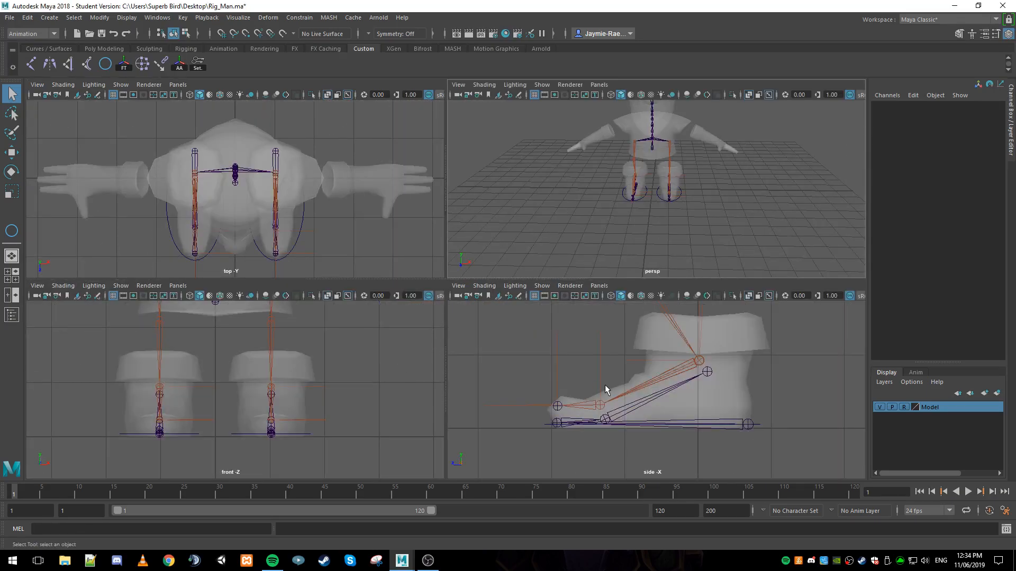
scroll(281, 383, "down", 5)
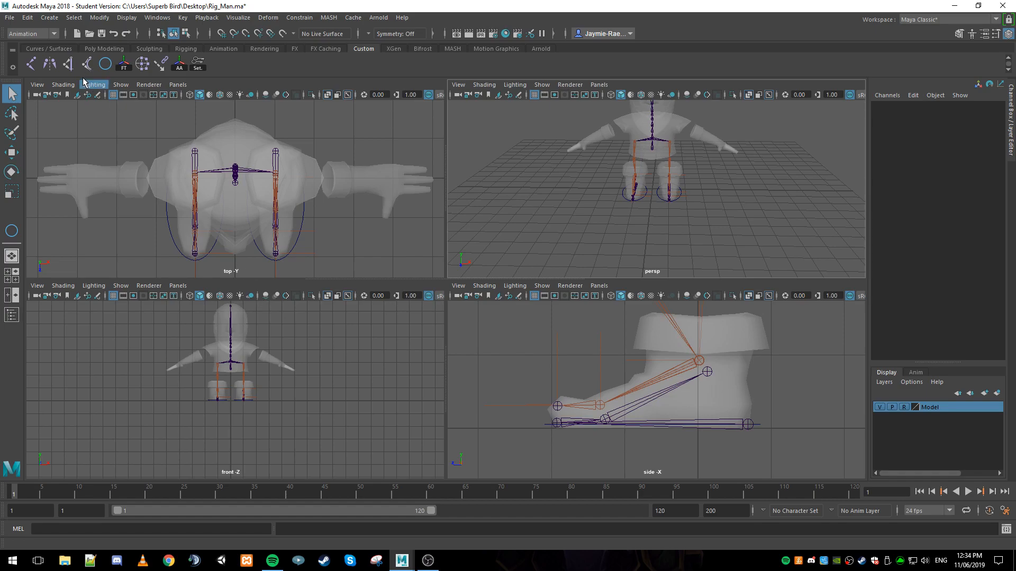
left_click(106, 64)
mouse_move(318, 364)
left_mouse_down()
mouse_move(331, 379)
mouse_move(324, 370)
left_mouse_up()
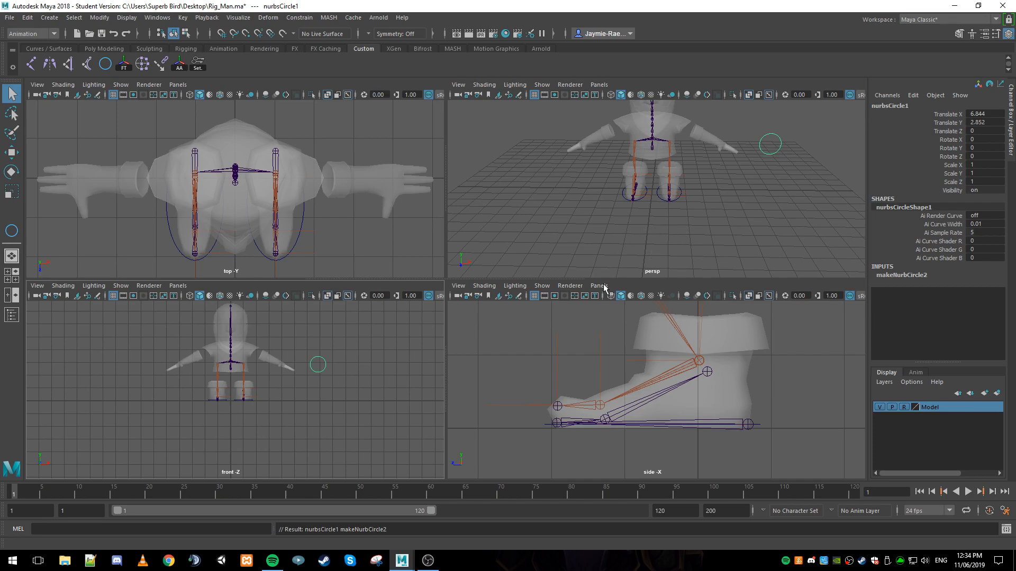
Move the circle onto the left leg and snap it to the left knee joint.
scroll(553, 319, "down", 5)
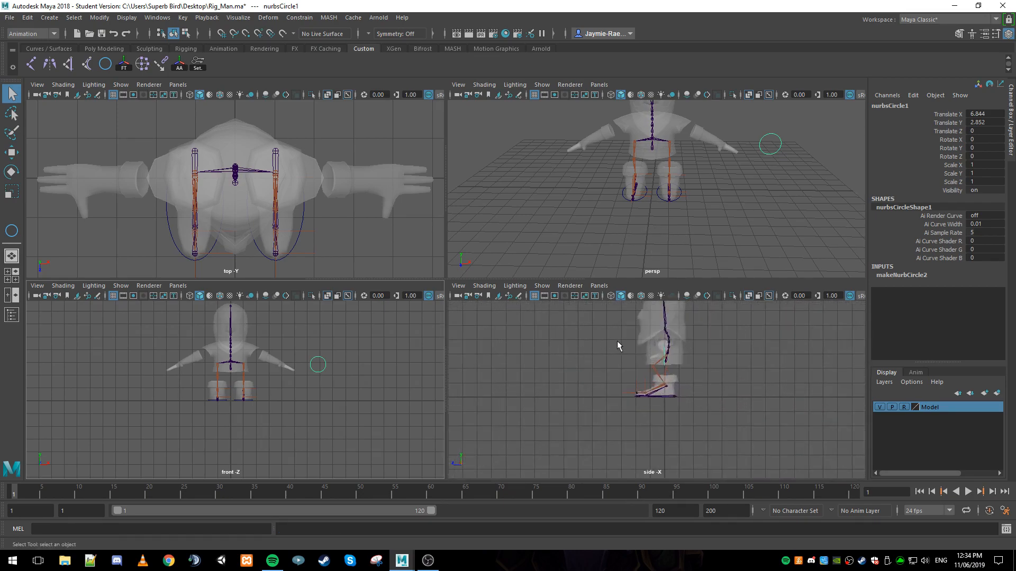
key("e")
key("w")
left_click_drag(612, 358, 513, 356)
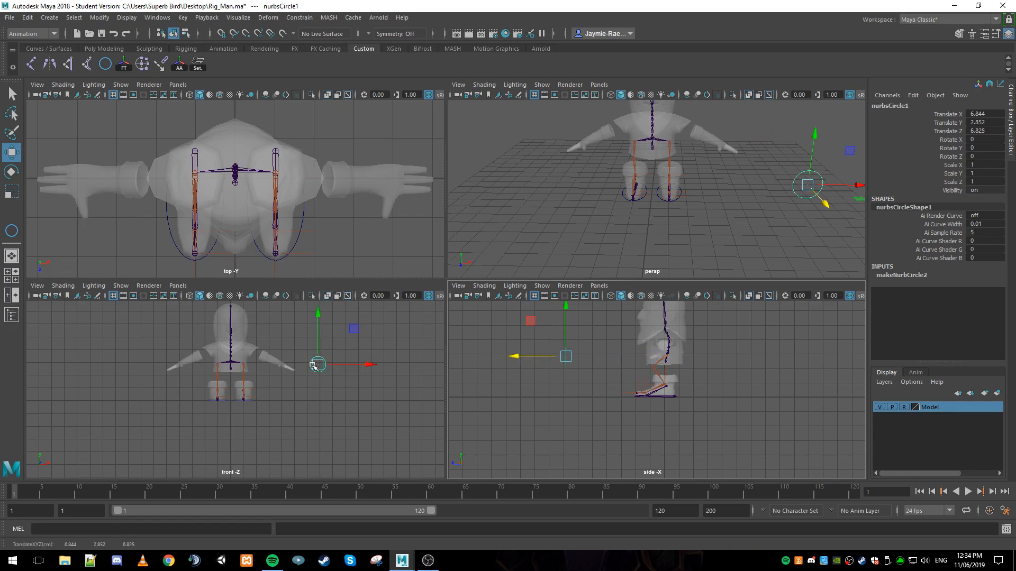
left_click_drag(314, 369, 243, 389)
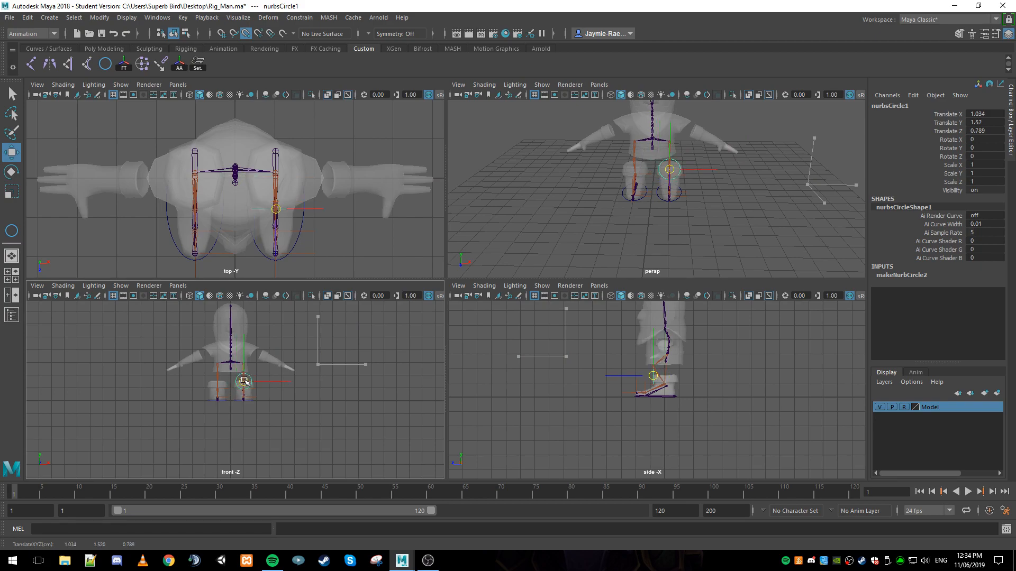
scroll(254, 382, "up", 8)
scroll(266, 374, "down", 3)
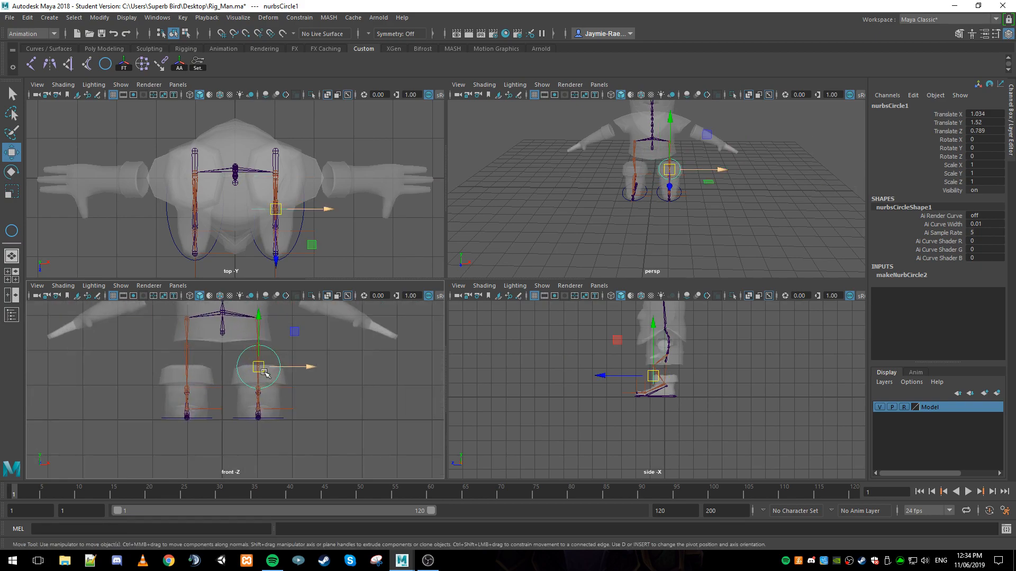
scroll(268, 370, "up", 4)
key("v")
left_click_drag(273, 352, 275, 320)
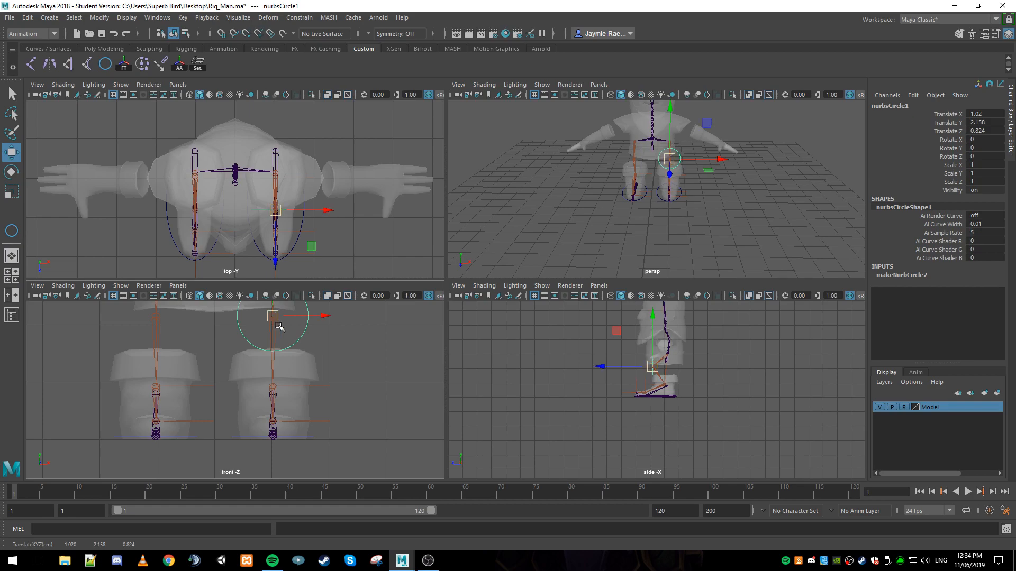
Duplicate the knee circle and snap the copy to the right knee joint.
scroll(278, 324, "down", 6)
key("ctrl+d")
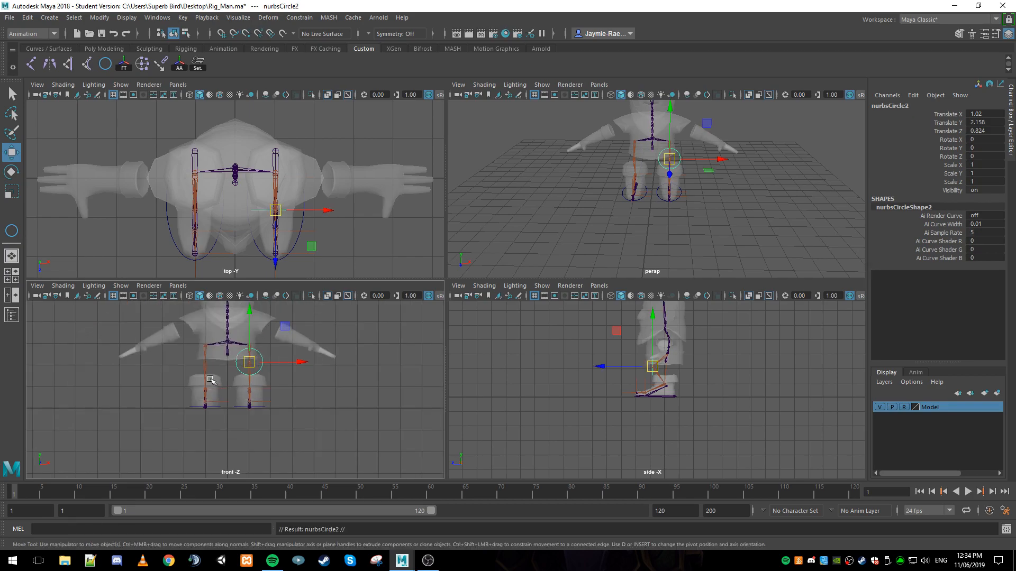
scroll(228, 381, "up", 1)
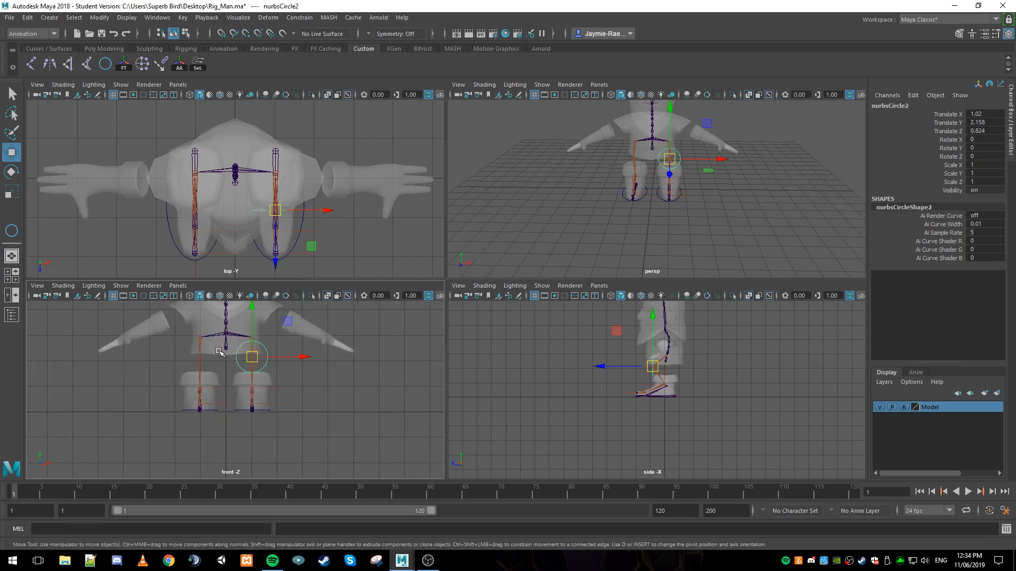
key("v")
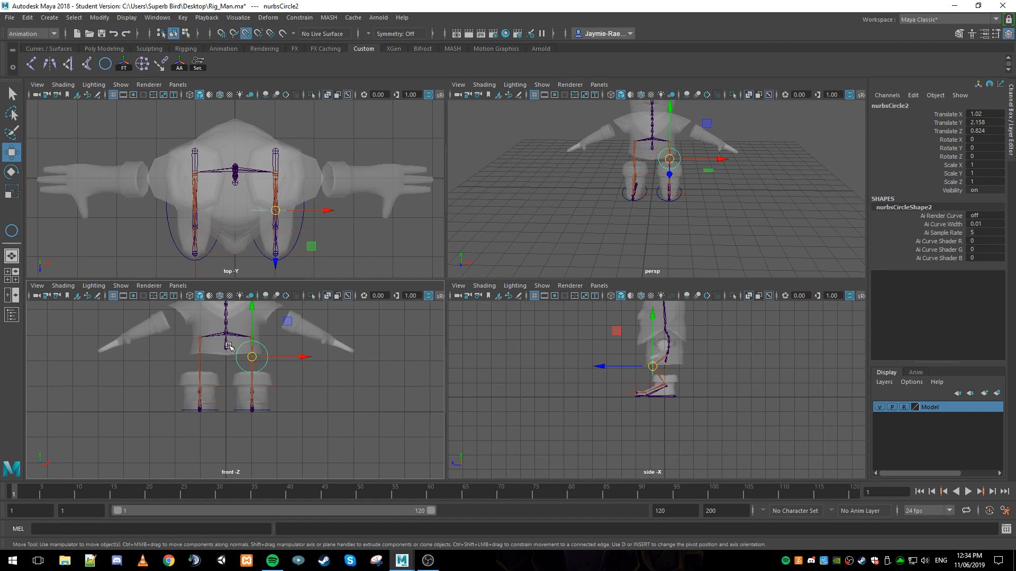
left_click_drag(252, 357, 199, 359)
Move both knee circles forward in front of the character to about 7.9 in Translate Z and freeze their transformations.
left_click(266, 369)
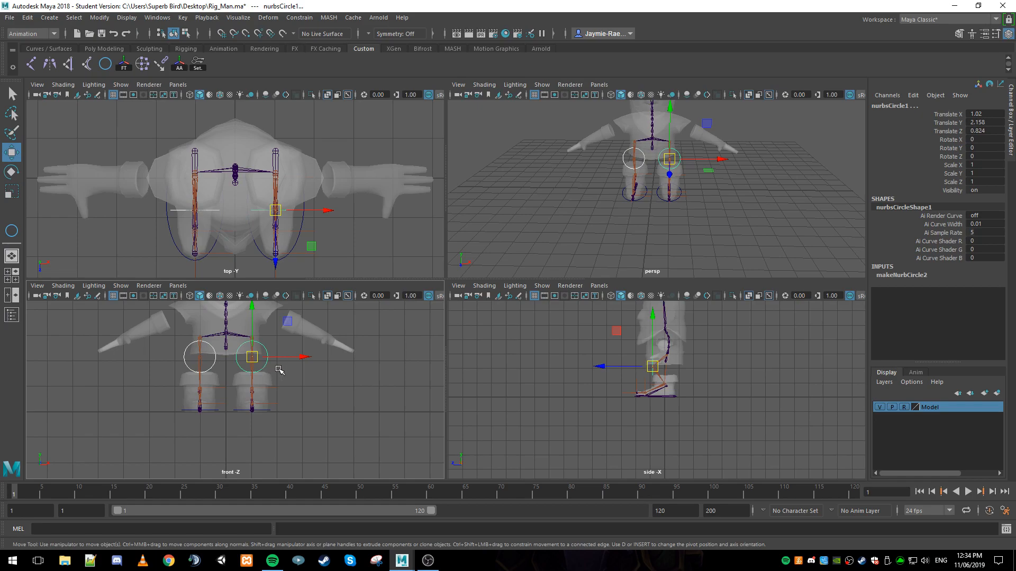
left_click_drag(604, 367, 500, 374)
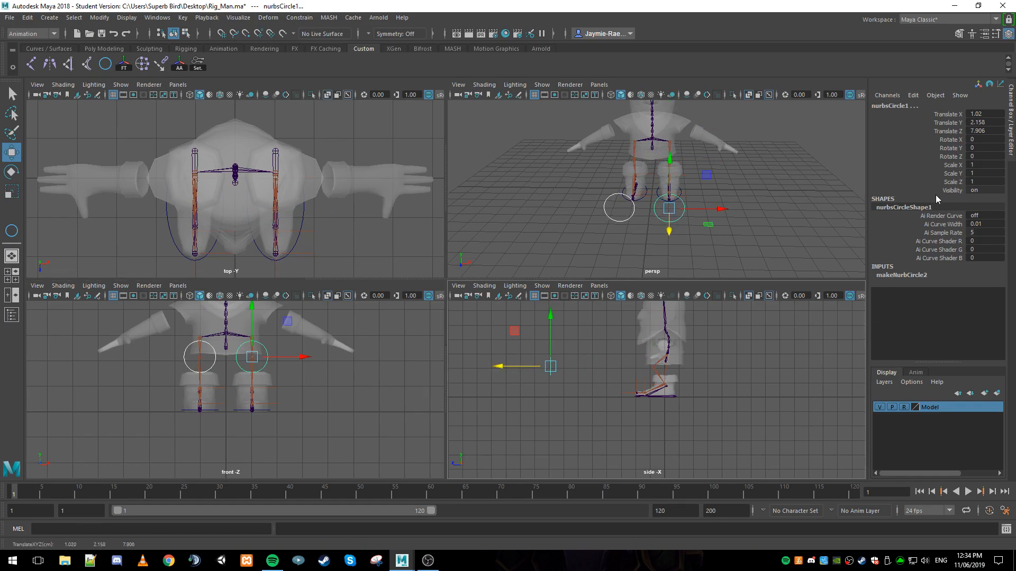
left_click(123, 65)
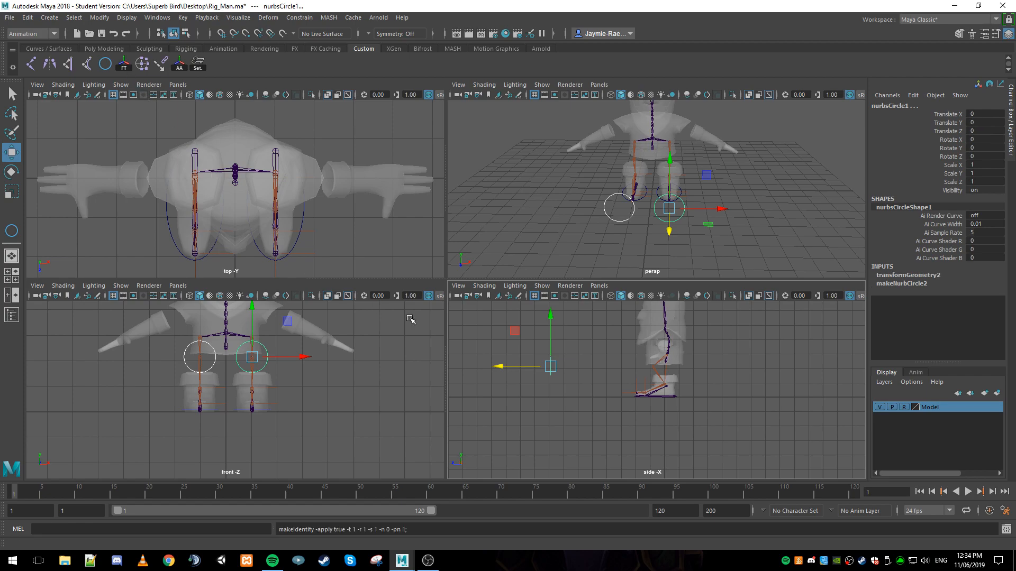
key("space")
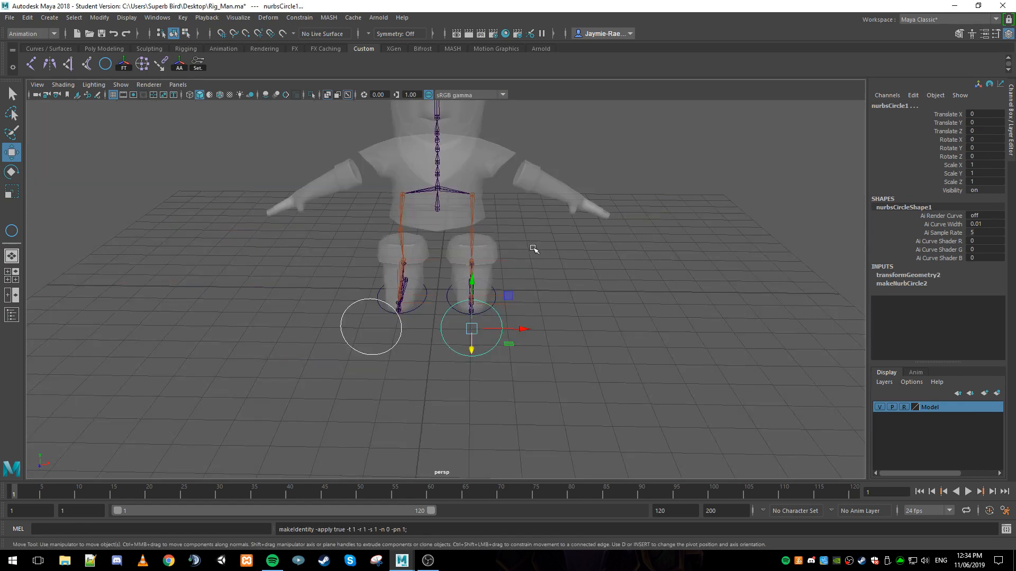
Rename the circle in front of the right leg as Right_Knee_Controller.
left_click(342, 304)
double_click(894, 107)
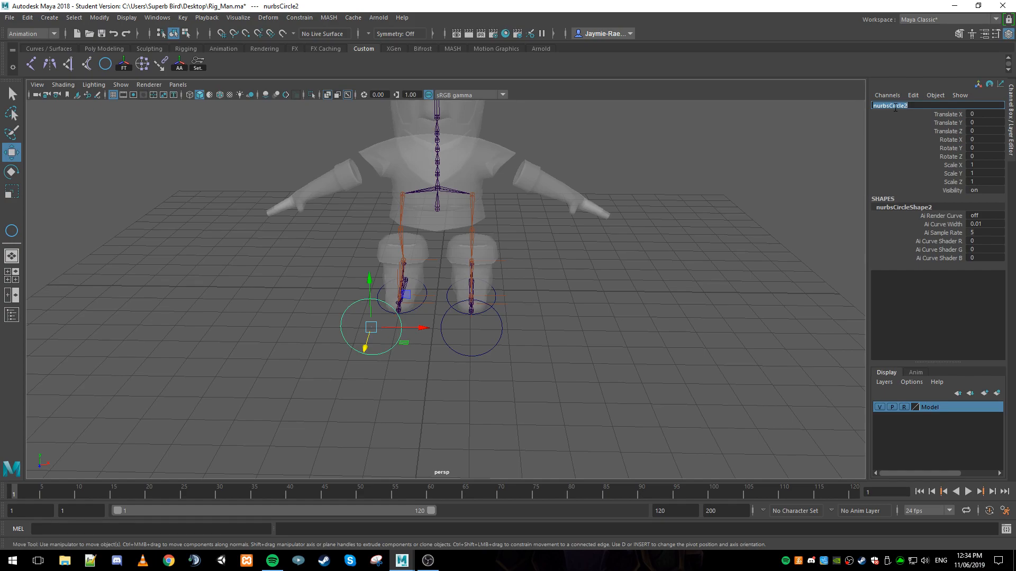
type("Knee_Controller")
key("Return")
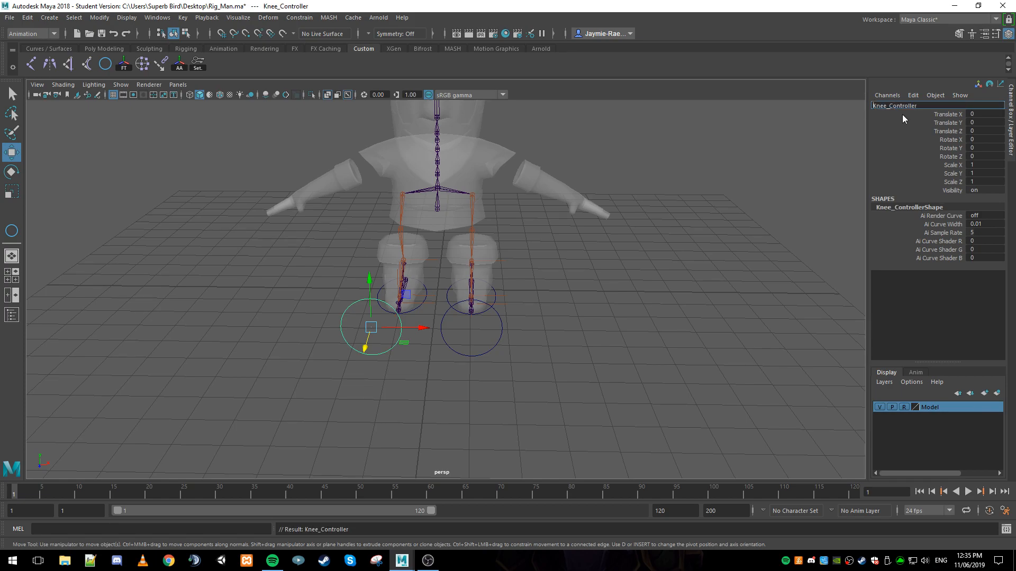
key("Home")
type("Right_")
key("Return")
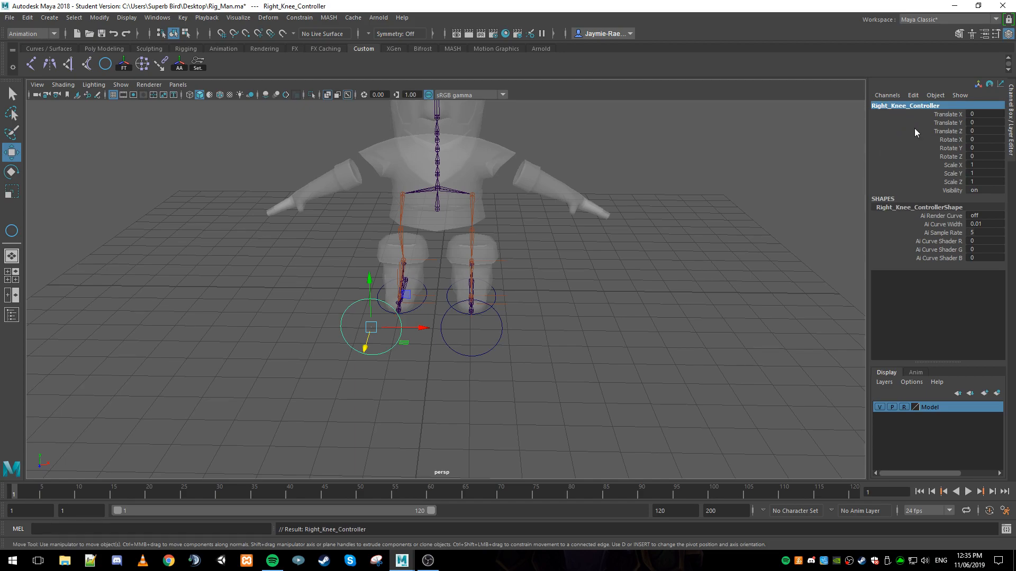
Rename the circle in front of the left leg as Left_Knee_Controller, reusing the right controller's name.
left_click(922, 104)
key("ctrl+c")
left_click(493, 344)
left_click(916, 105)
key("ctrl+v")
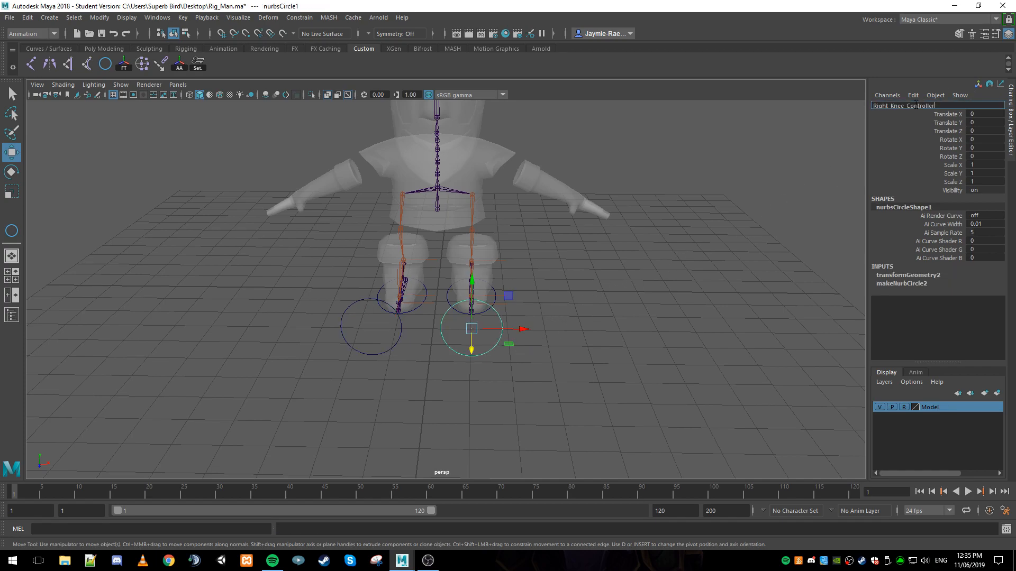
double_click(875, 108)
left_click(879, 105)
key("BackSpace")
key("BackSpace")
key("BackSpace")
key("BackSpace")
type("Lef")
key("Return")
left_click(760, 207)
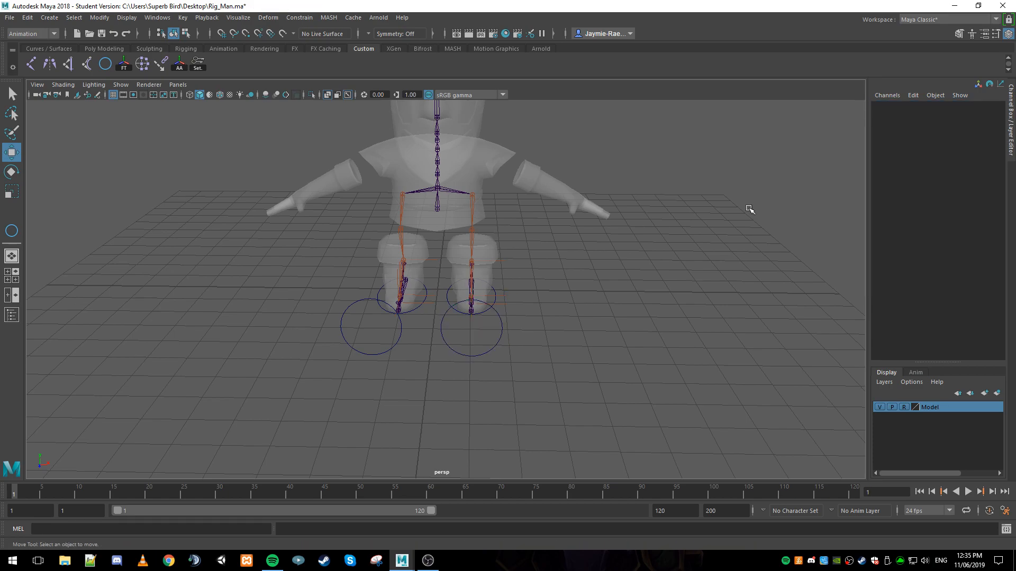
Try to apply a pole vector constraint from Right_Knee_Controller to the right hip joint.
left_click_drag(709, 221, 634, 224, "alt")
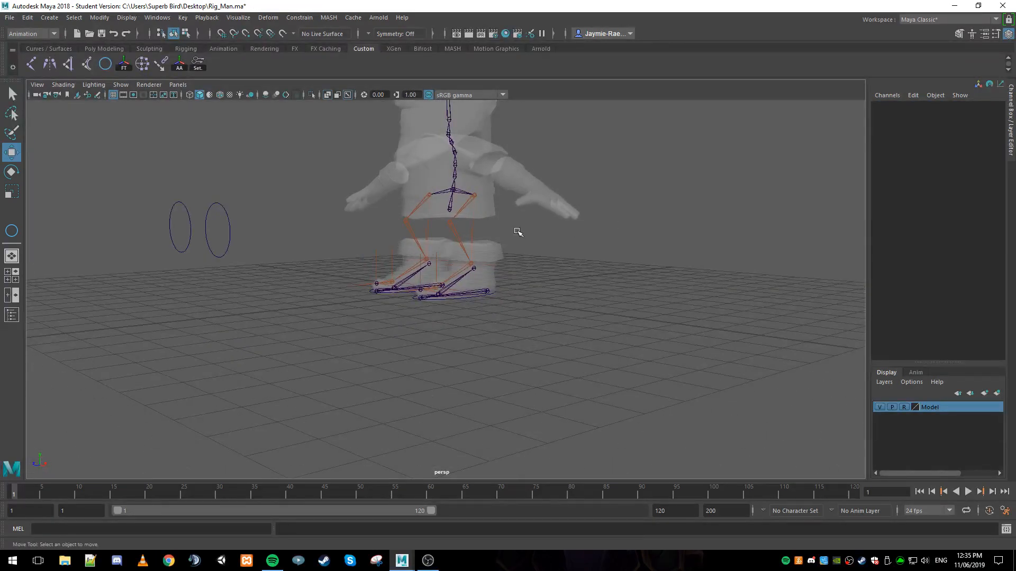
scroll(443, 234, "up", 3)
middle_click_drag(363, 205, 462, 229, "alt")
scroll(412, 219, "down", 2)
left_click_drag(412, 220, 390, 245, "alt")
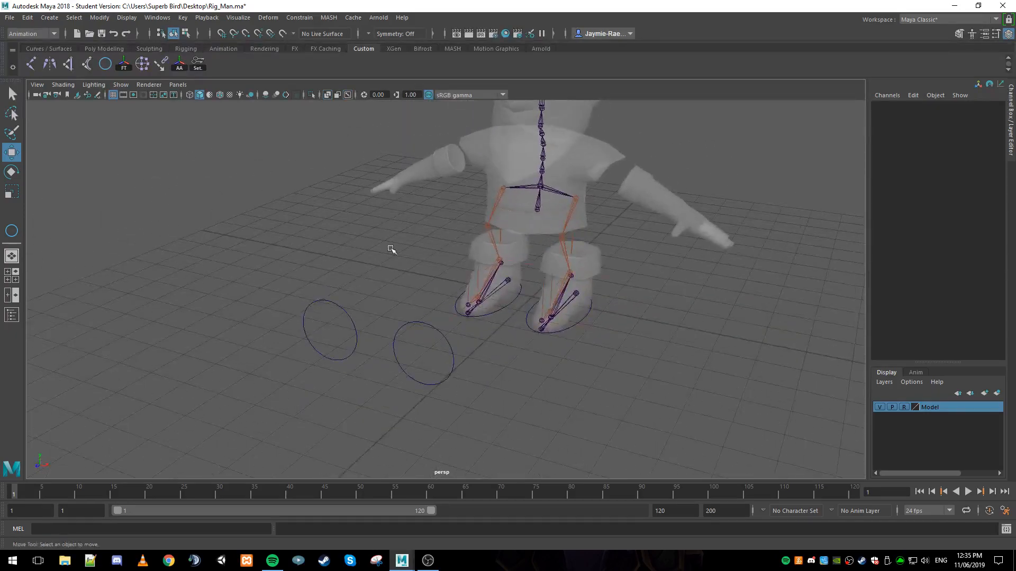
left_click_drag(308, 284, 329, 309)
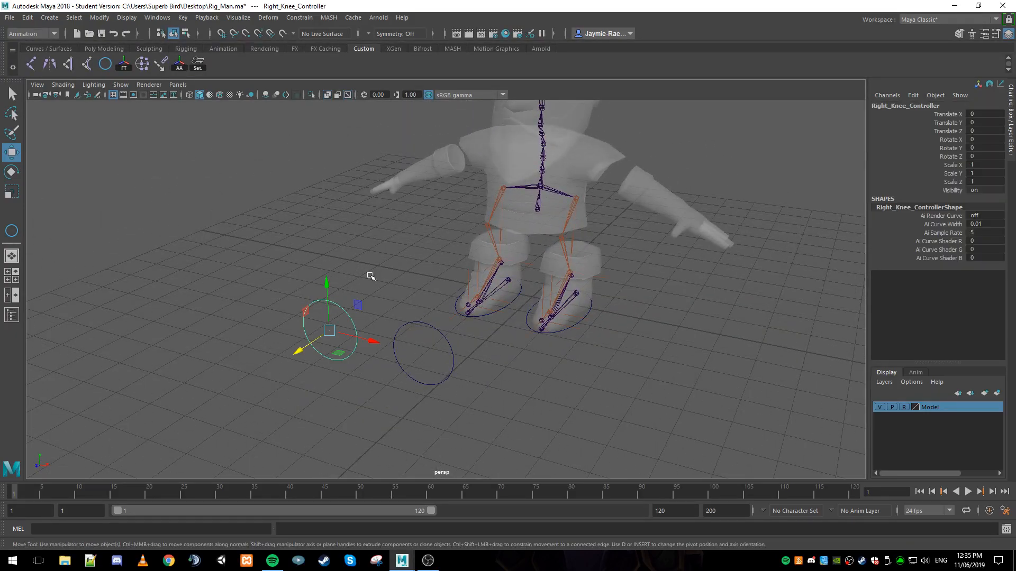
left_click(503, 189)
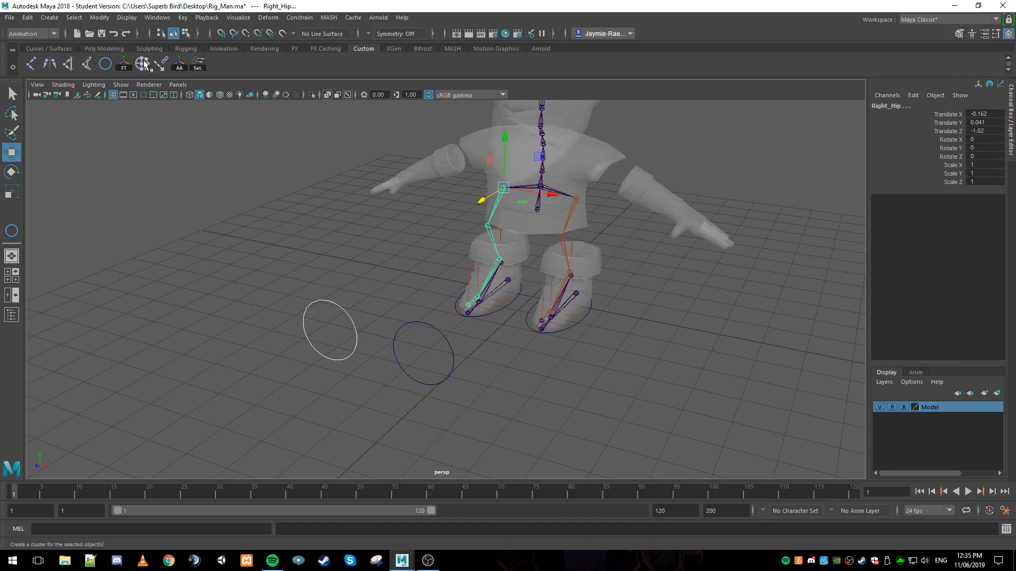
left_click(161, 66)
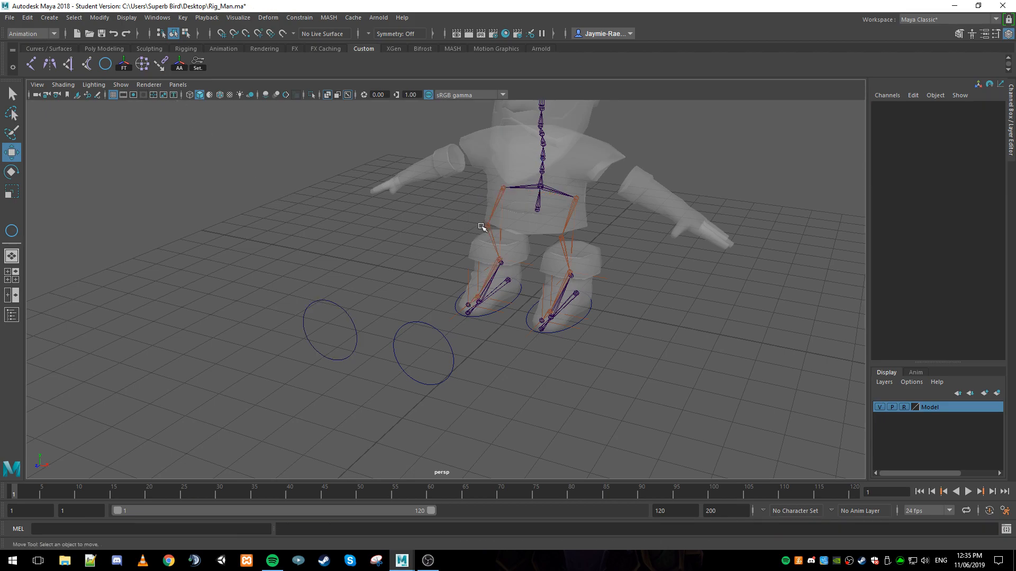
Try repeating the last command on Right_Knee_Controller and the right leg's IK handle, and undo back to the controller selection.
left_click(504, 188)
left_click(363, 264)
left_click_drag(291, 283, 329, 313)
left_click(525, 264, "shift")
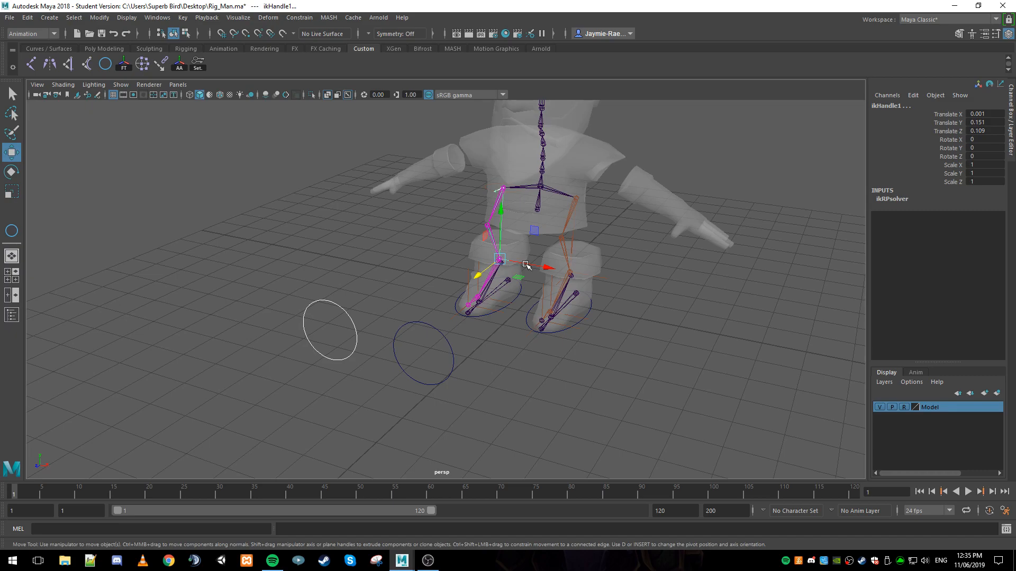
key("g")
key("ctrl+z")
key("ctrl+z")
key("ctrl+z")
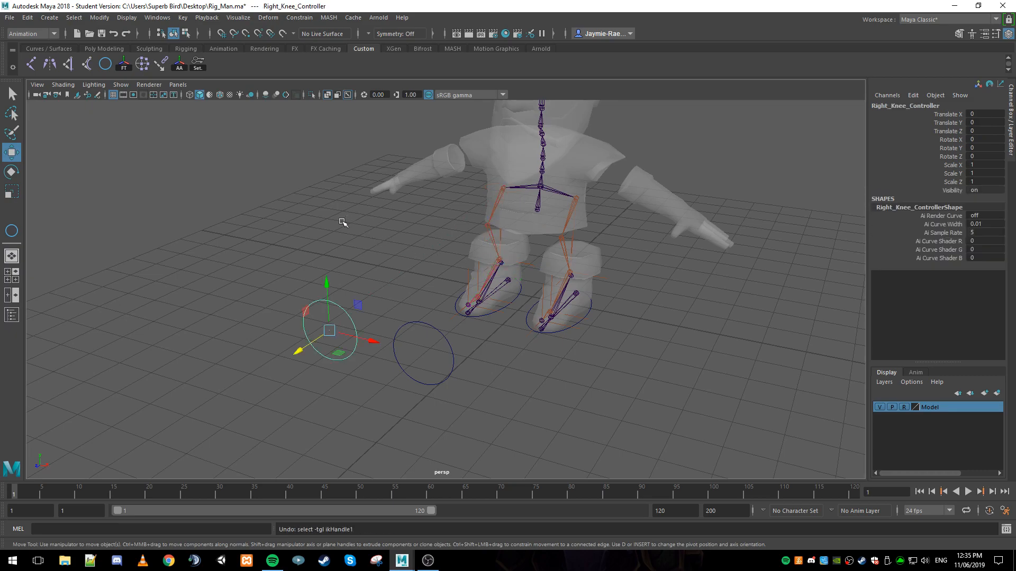
Constrain the right leg's IK handle to Right_Knee_Controller with a pole vector constraint and check it from the side.
left_click_drag(332, 315, 305, 278)
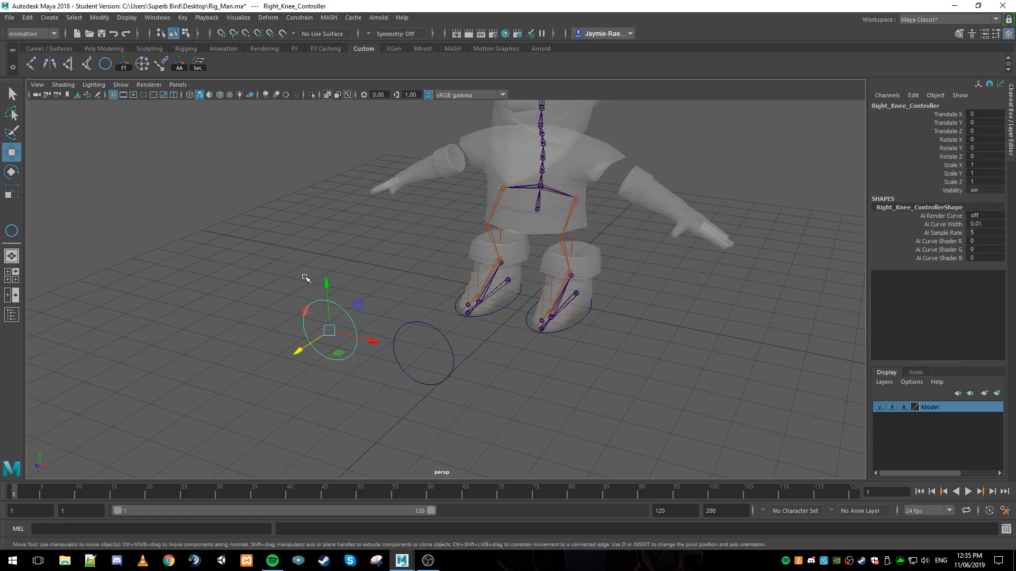
left_click(529, 264, "shift")
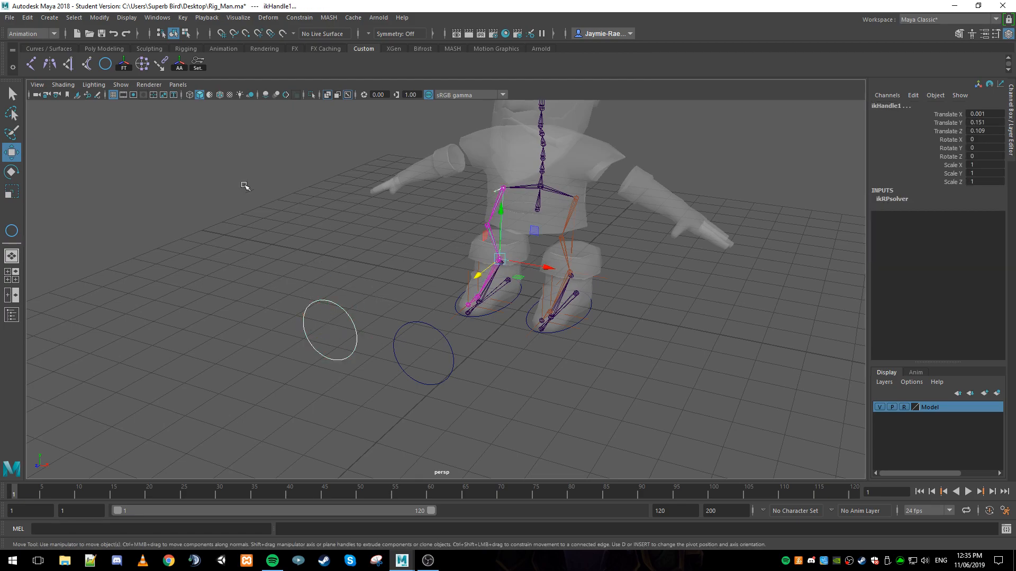
left_click(159, 68)
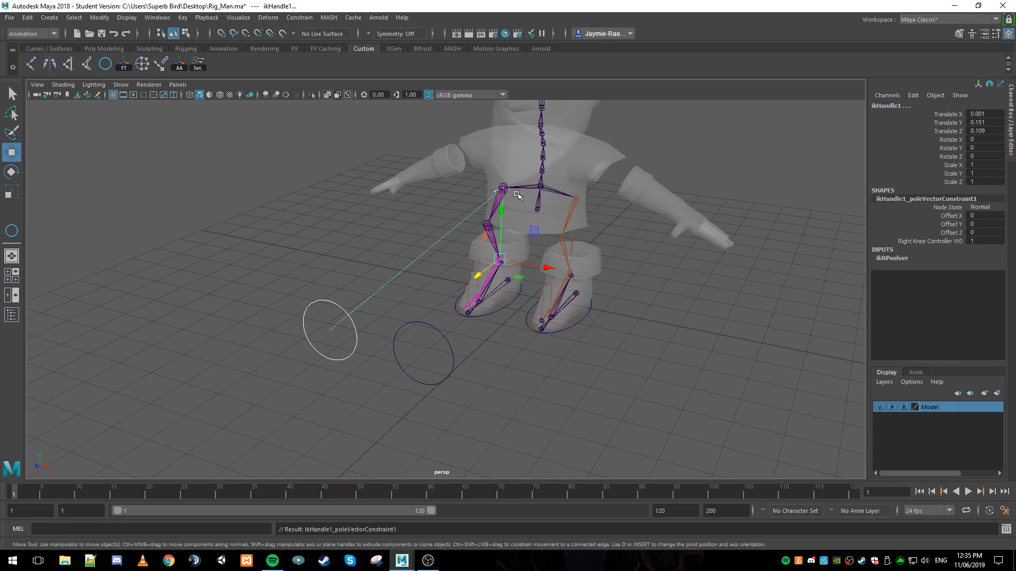
left_click_drag(512, 291, 454, 298, "alt")
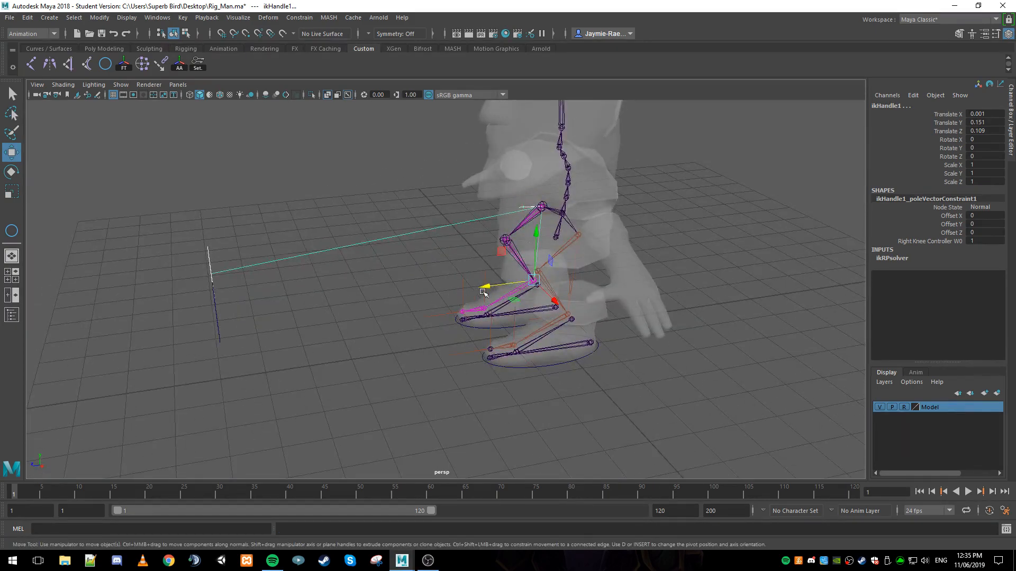
Test the right leg's bend by raising its IK handle, and undo the move.
scroll(491, 287, "up", 3)
scroll(507, 286, "up", 3)
middle_click_drag(493, 244, 444, 254, "alt")
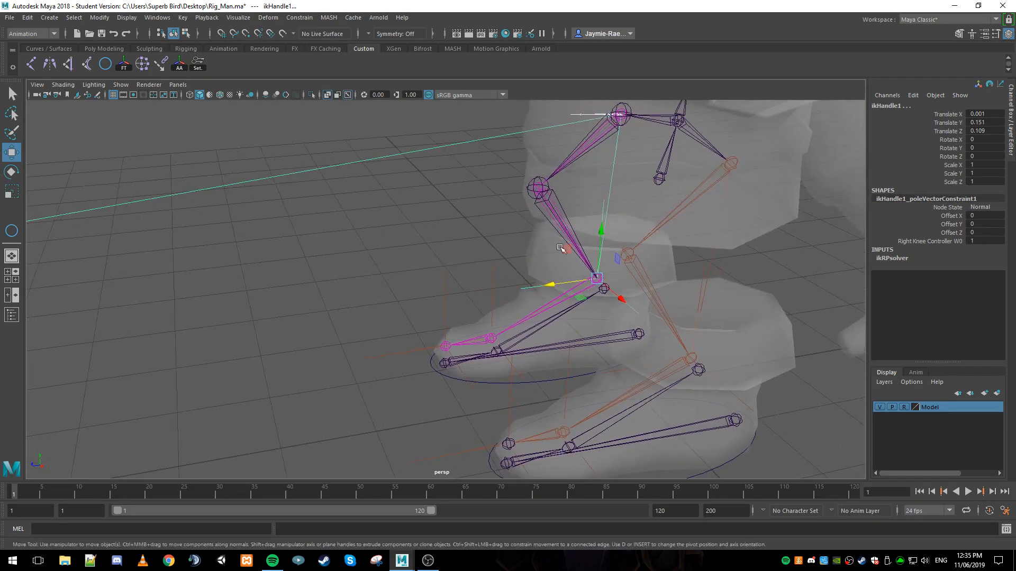
left_click_drag(603, 231, 587, 191)
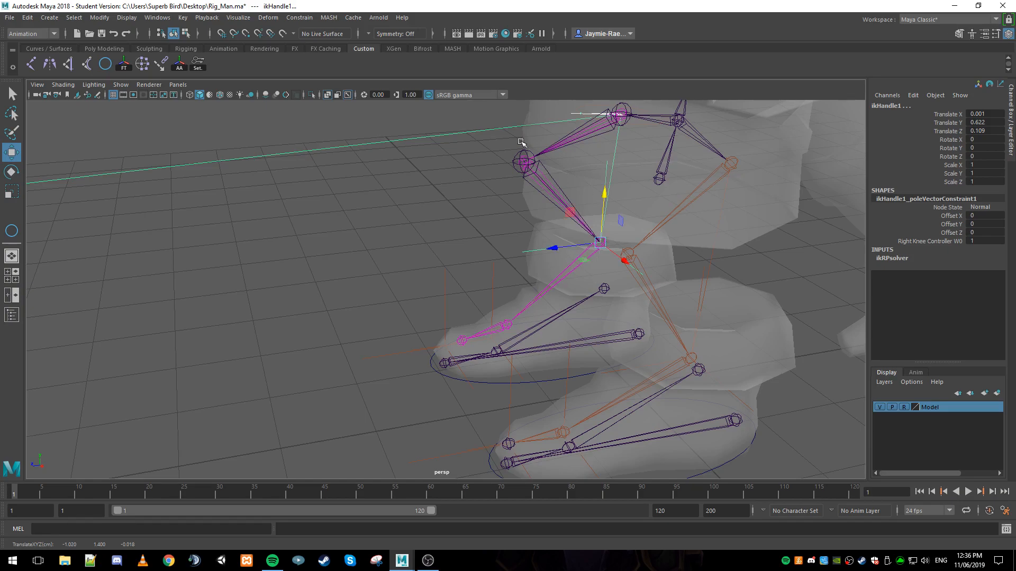
key("ctrl+z")
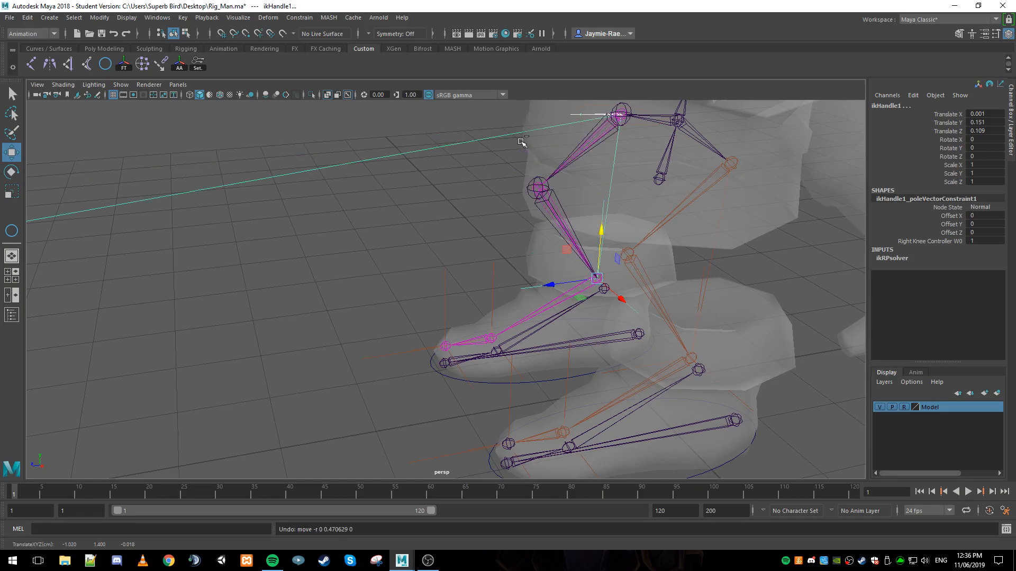
Select the right leg's IK handle and examine its pole vector link to Right_Knee_Controller from several angles.
left_click(538, 191)
scroll(536, 191, "up", 6)
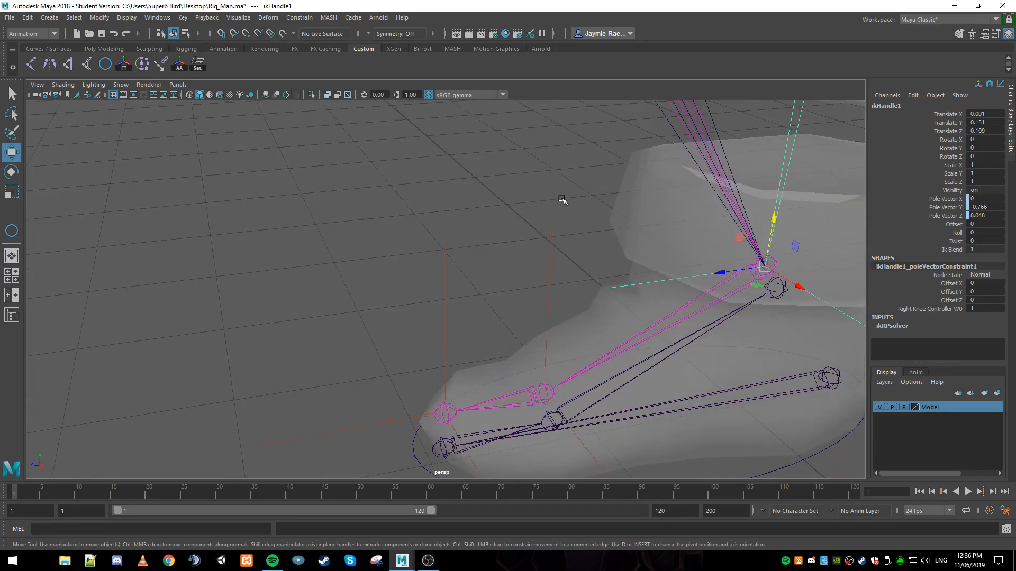
scroll(512, 248, "down", 4)
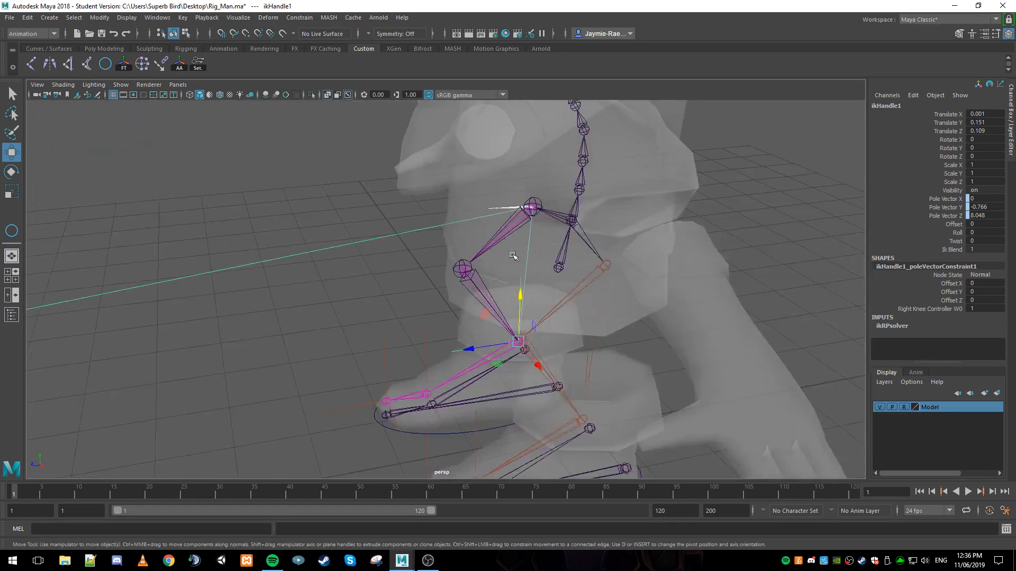
left_click(505, 430)
left_click_drag(563, 343, 554, 316)
left_click(333, 272)
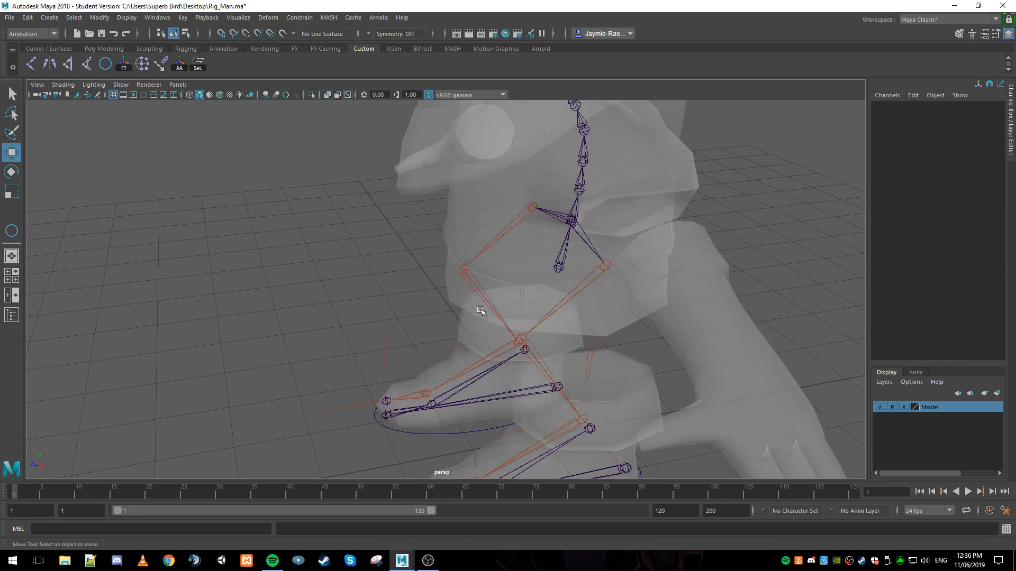
left_click(468, 351)
left_click_drag(415, 340, 355, 326, "alt")
middle_click_drag(355, 325, 447, 301, "alt")
scroll(447, 302, "down", 5)
left_click_drag(447, 302, 426, 310, "alt")
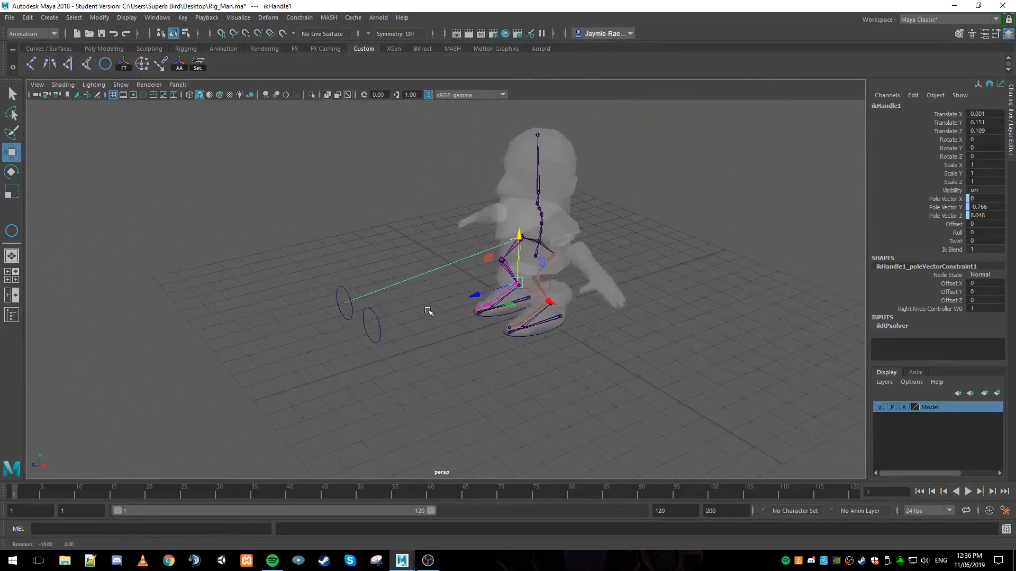
Constrain the left leg's IK handle to Left_Knee_Controller by repeating the pole vector constraint.
left_click(442, 313)
scroll(438, 316, "up", 2)
middle_click_drag(436, 317, 392, 265, "alt")
scroll(392, 265, "up", 2)
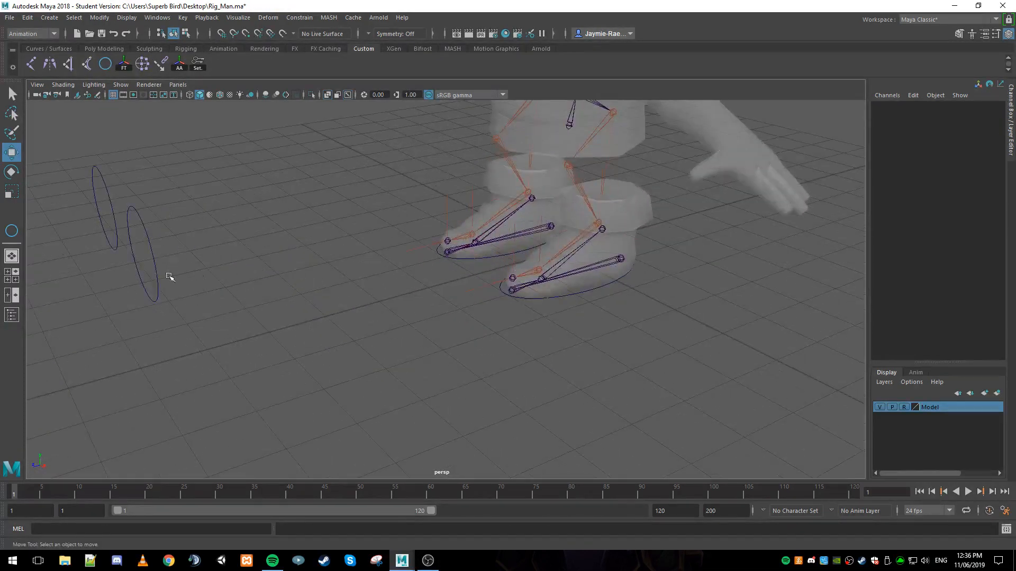
left_click(157, 275)
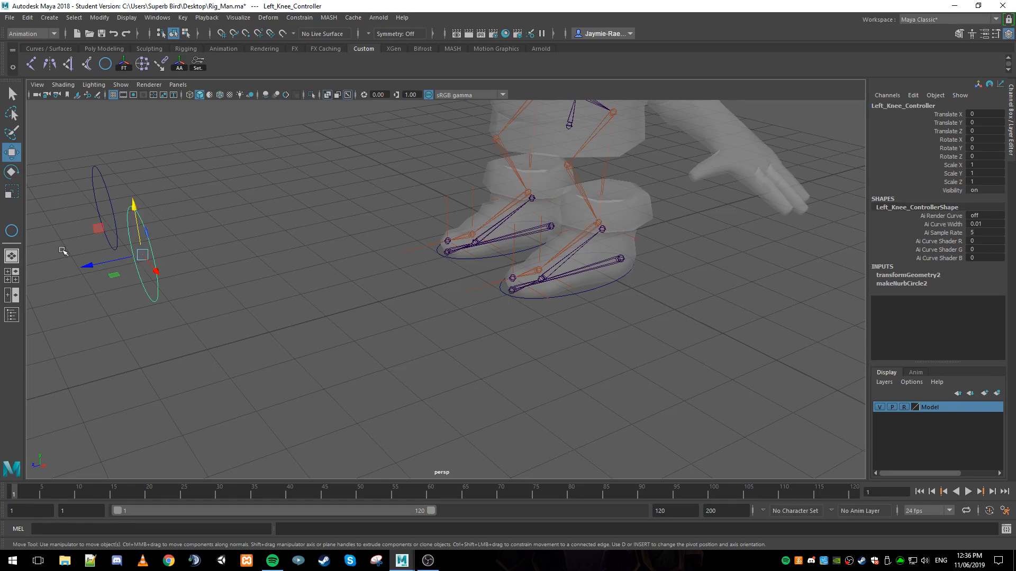
left_click(631, 236)
key("g")
left_click_drag(392, 278, 460, 238, "alt")
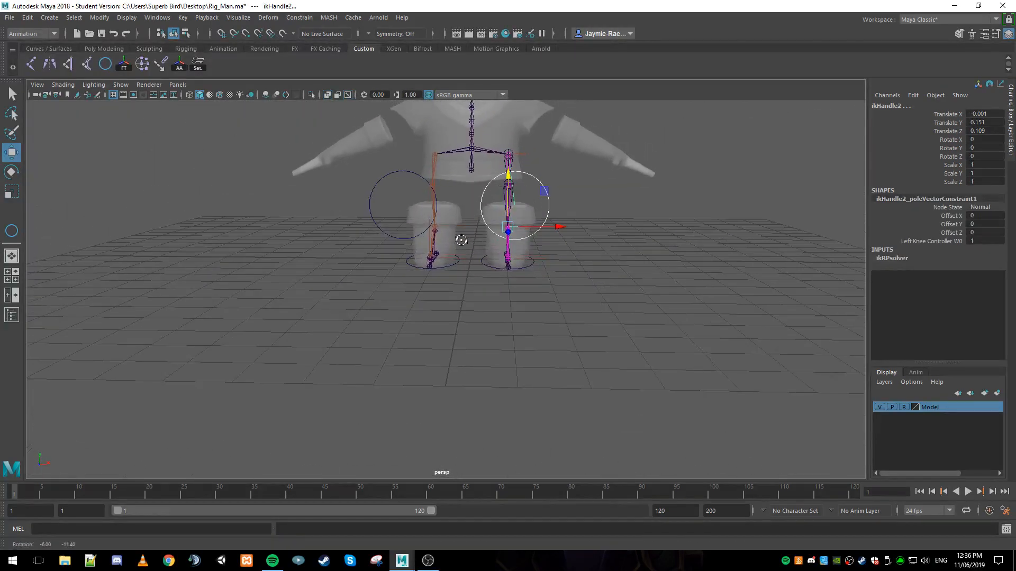
Test the left knee's aim by moving Left_Knee_Controller sideways, and undo the move.
left_click(550, 210)
left_click_drag(562, 203, 740, 237)
key("ctrl+z")
Test the left leg by moving Left_Foot_Controller in the side view, and undo the moves.
left_click_drag(638, 215, 549, 239, "alt")
left_click(553, 297)
left_click_drag(553, 297, 576, 271, "alt")
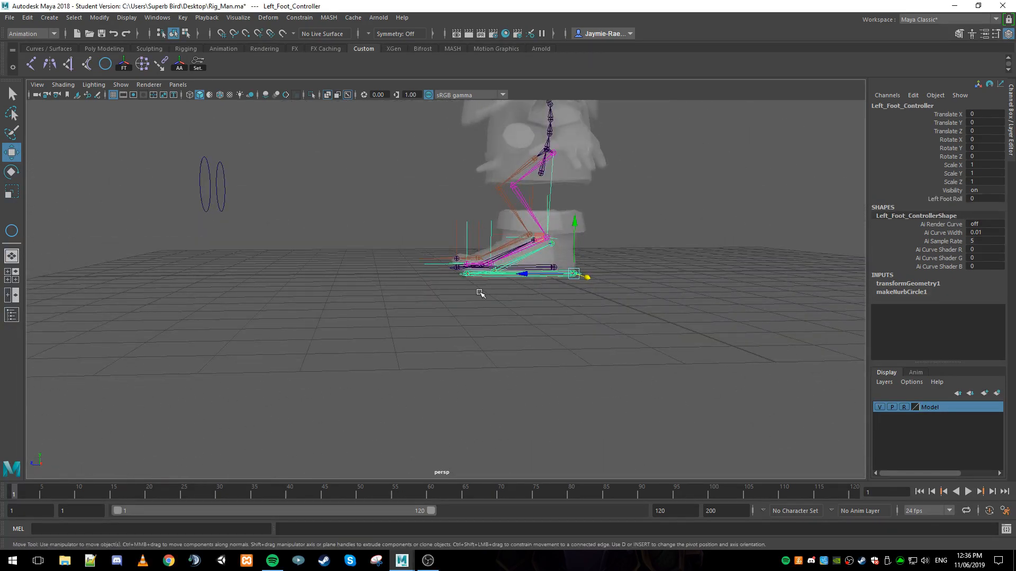
key("space")
key("space")
middle_click_drag(526, 346, 657, 392, "alt")
left_click_drag(642, 361, 582, 323)
key("ctrl+z")
key("ctrl+z")
key("ctrl+z")
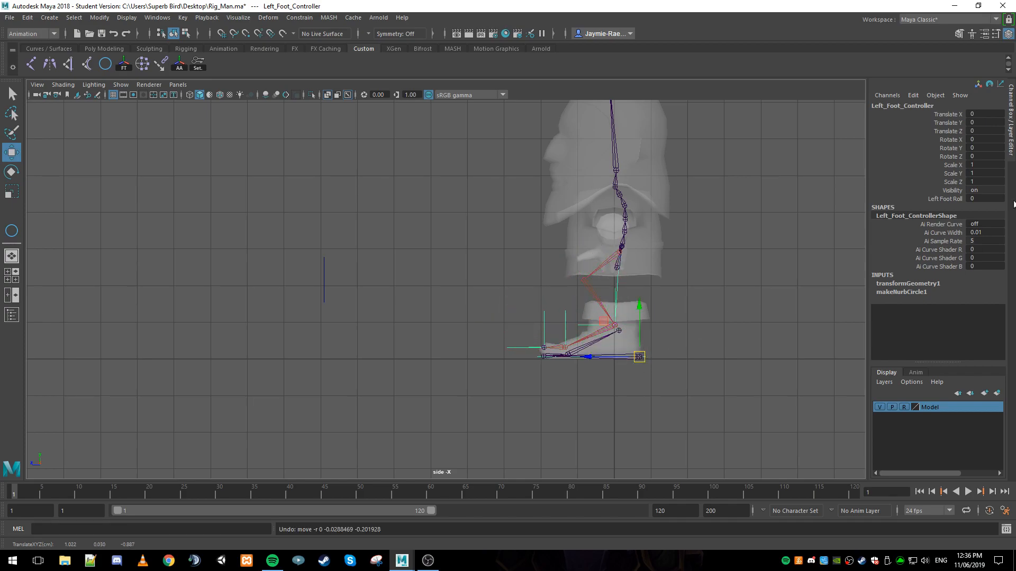
Set Left Foot Roll to 10 and move Left_Foot_Controller back and up to about Translate Y 0.519, Z -0.865.
double_click(982, 198)
type("10")
key("Return")
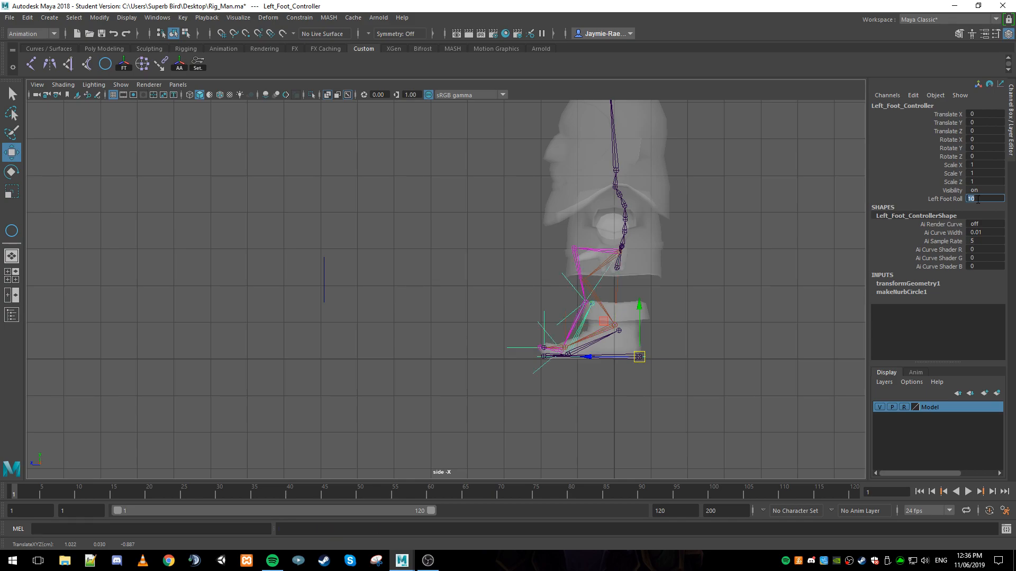
left_click_drag(644, 357, 672, 363)
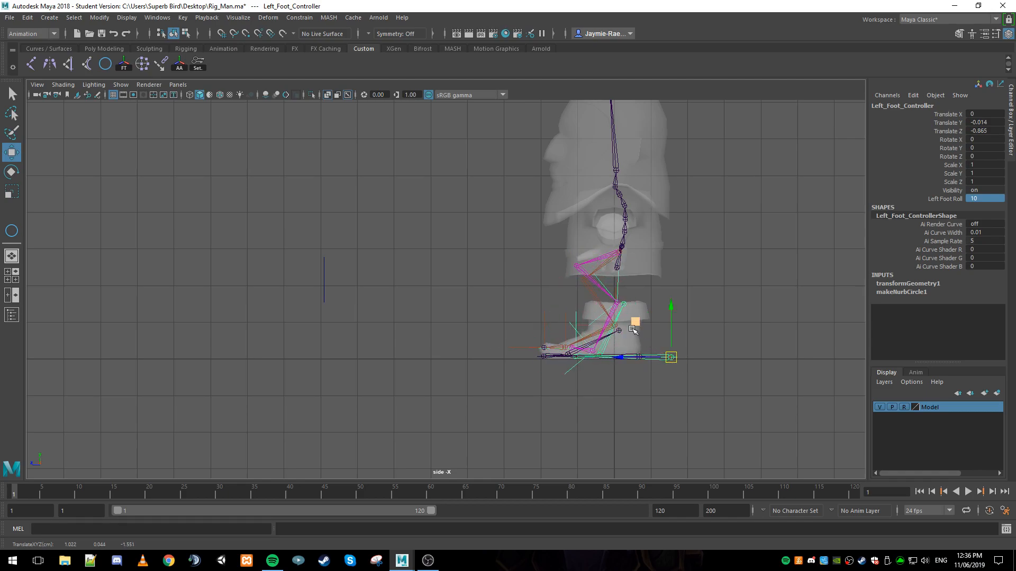
left_click_drag(672, 311, 672, 291)
Set Left Foot Roll to 5 and swing Left_Foot_Controller forward to about Translate Y 0.635, Z 1.399.
double_click(982, 200)
key("Return")
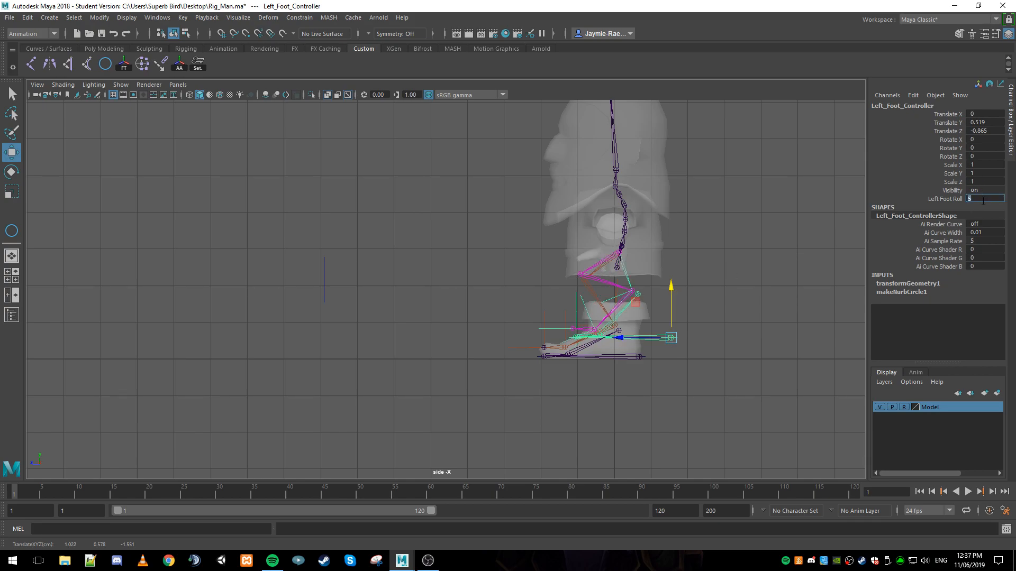
left_click_drag(671, 338, 589, 337)
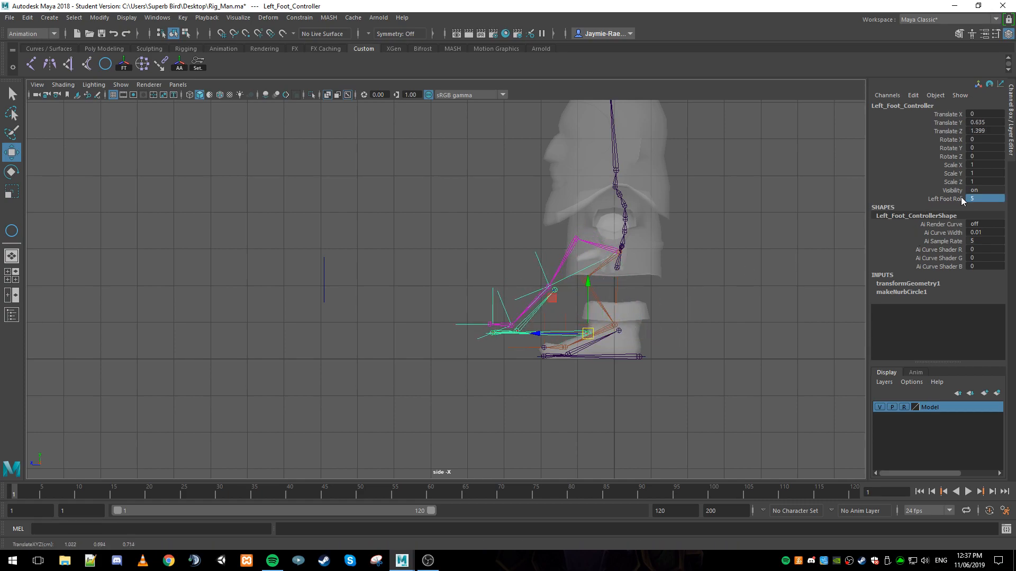
Set Left Foot Roll to 0, bring the left foot back to the ground, and reset Left_Foot_Controller's Translate Y and Z to 0.
double_click(981, 198)
key("Return")
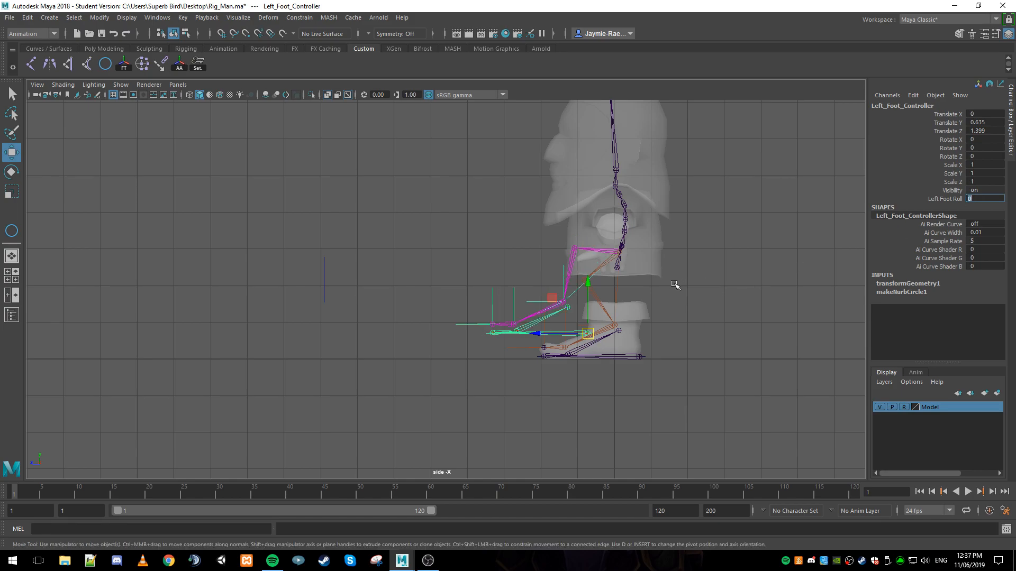
key("Return")
left_click_drag(587, 333, 641, 357)
double_click(988, 199)
key("Return")
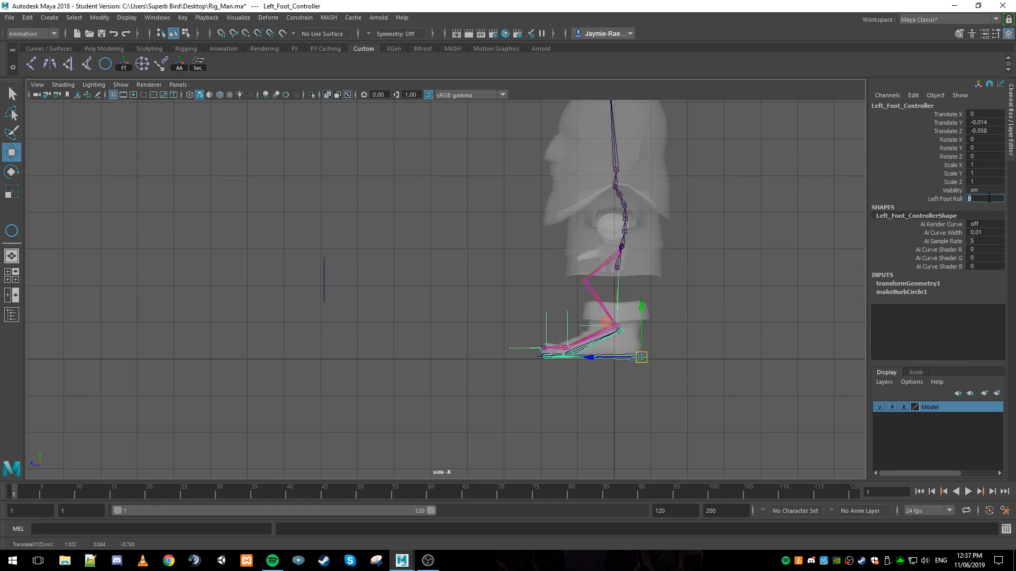
double_click(988, 131)
type("0")
key("Return")
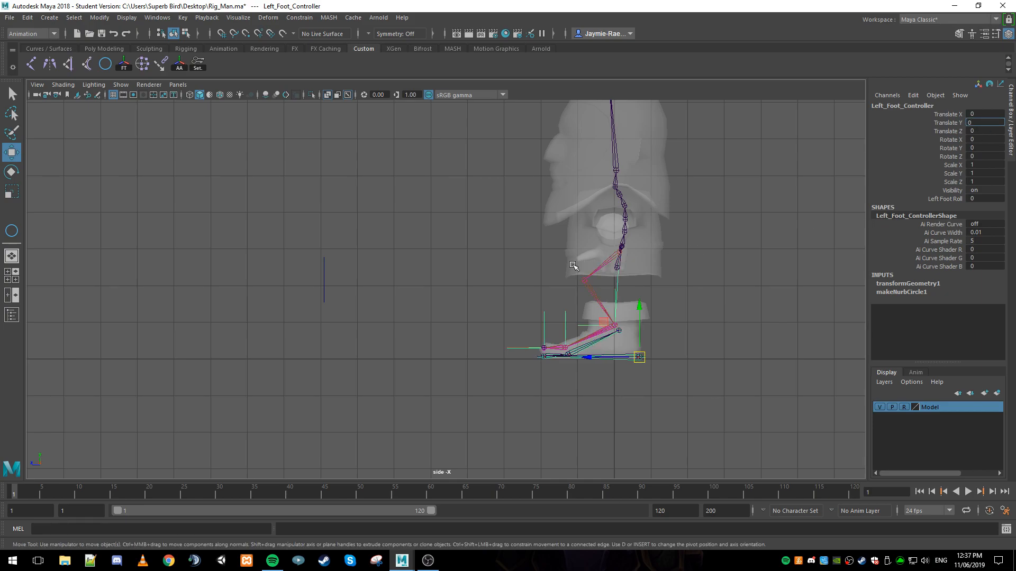
Test Left_Knee_Controller in the perspective view by moving it around in front of the legs, and undo the moves.
left_click(456, 303)
key("space")
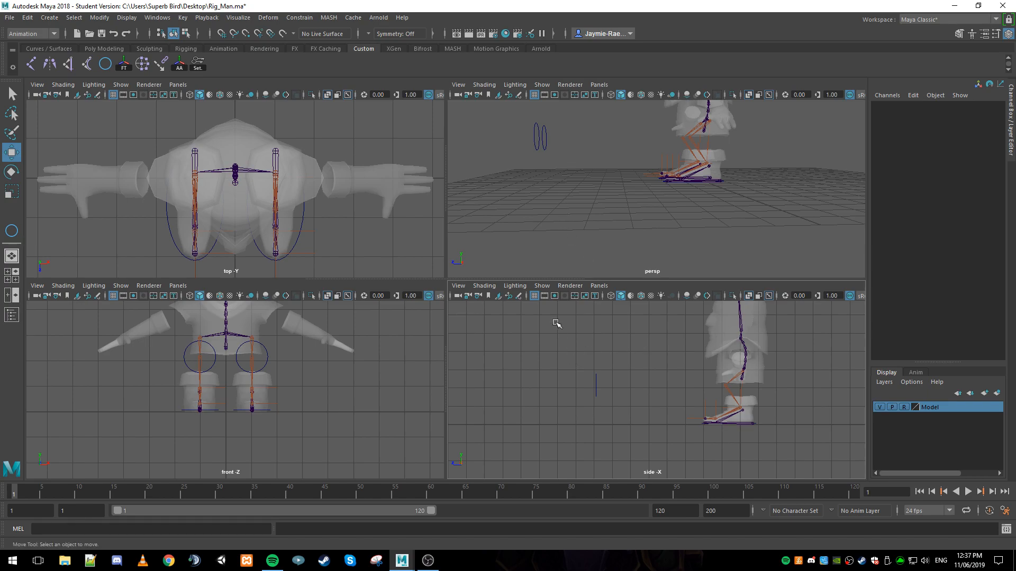
key("space")
left_click_drag(561, 184, 550, 244, "alt")
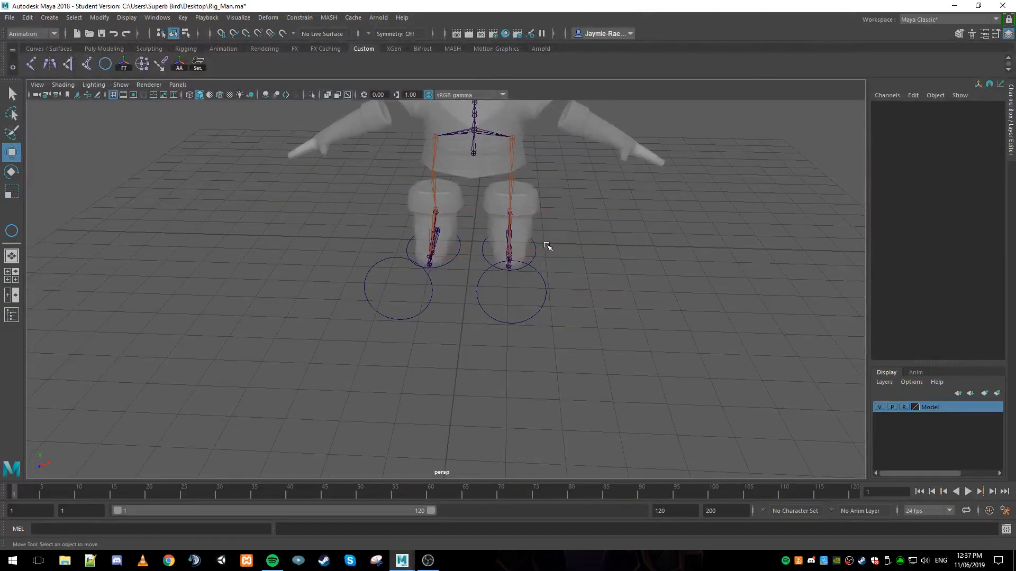
left_click(525, 262)
left_click_drag(513, 294, 620, 209)
key("ctrl+z")
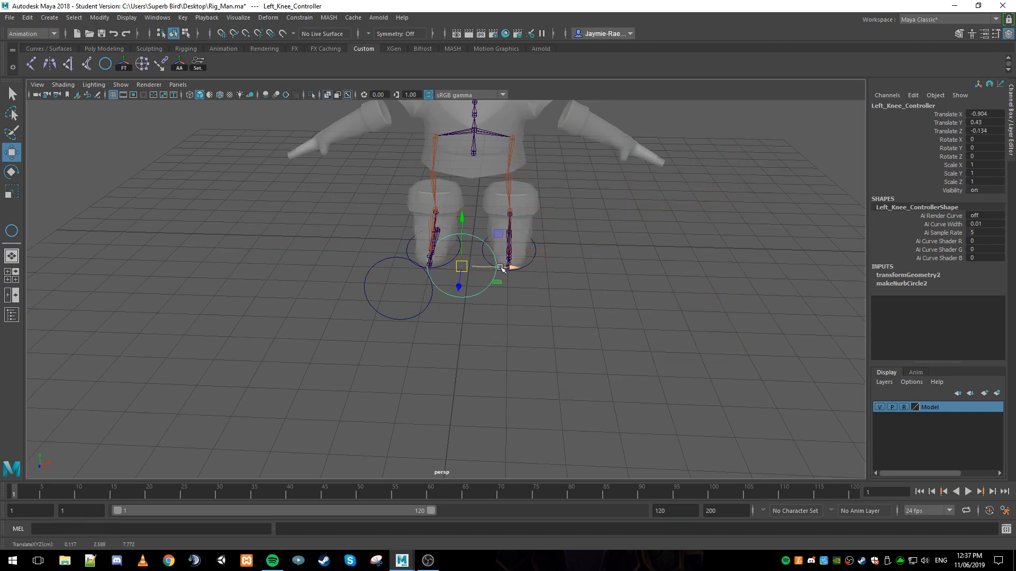
scroll(550, 271, "down", 4)
left_click_drag(467, 313, 514, 195)
left_click_drag(512, 230, 395, 211, "alt")
left_click_drag(582, 251, 550, 283)
key("ctrl+z")
key("ctrl+z")
Clear the selection and examine the leg rig with both knee controllers in the perspective view.
left_click_drag(382, 282, 511, 280, "alt")
left_click(560, 270)
scroll(552, 266, "up", 4)
middle_click_drag(544, 222, 519, 250, "alt")
left_click_drag(519, 251, 490, 259, "alt")
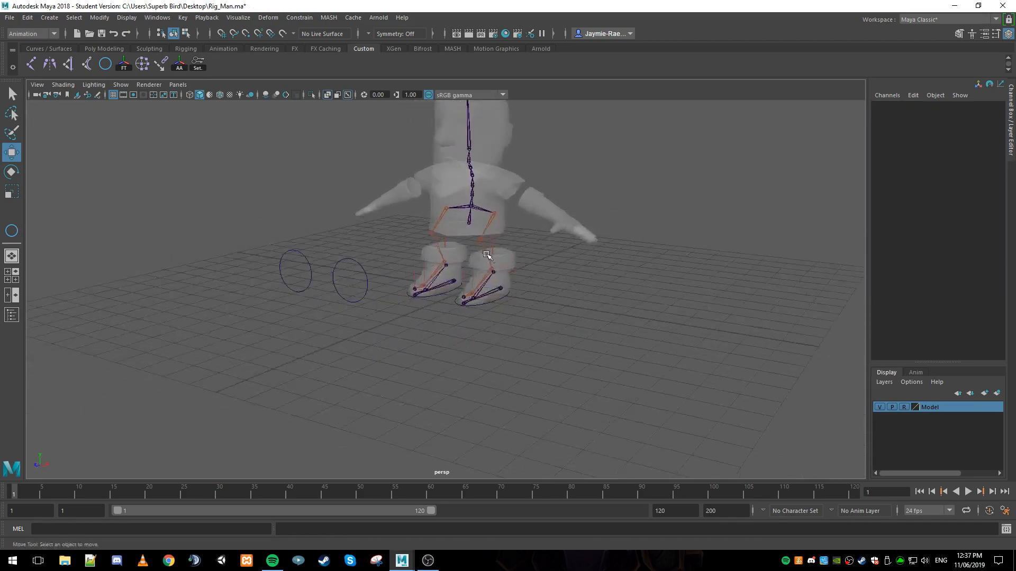
scroll(484, 253, "up", 4)
middle_click_drag(456, 229, 491, 253, "alt")
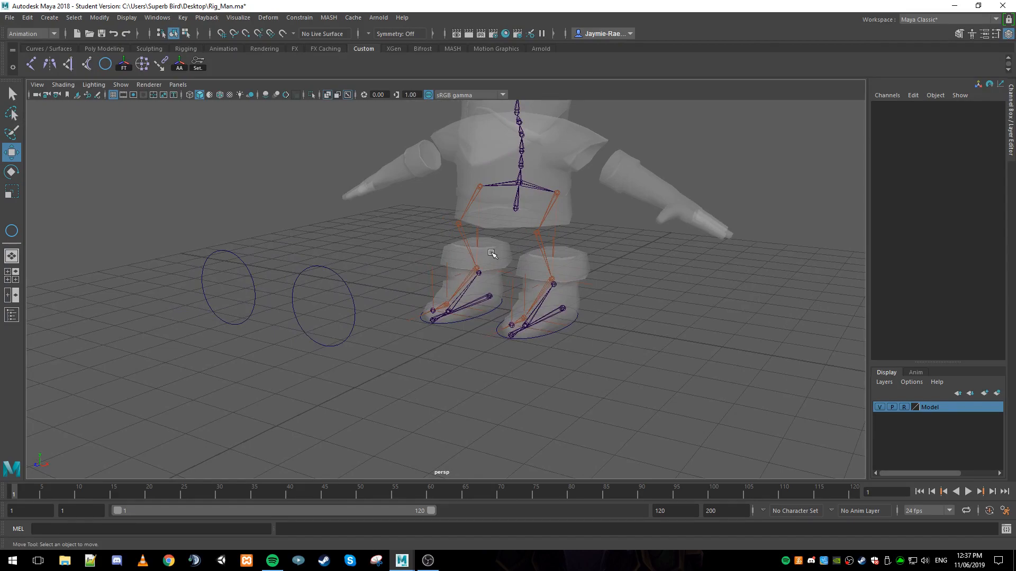